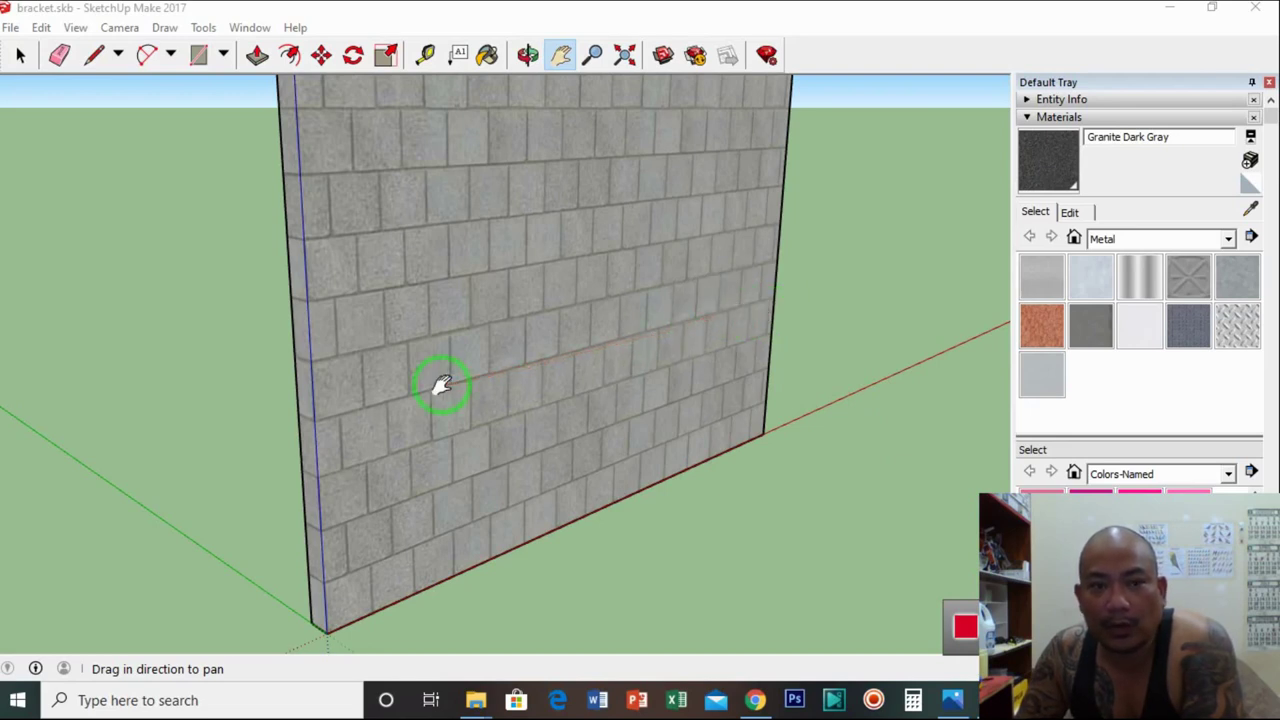
Pan across the block wall and zoom in close on its lower part
mouse_move(520, 194)
left_mouse_down()
mouse_move(409, 411)
mouse_move(455, 408)
mouse_move(474, 346)
left_mouse_up()
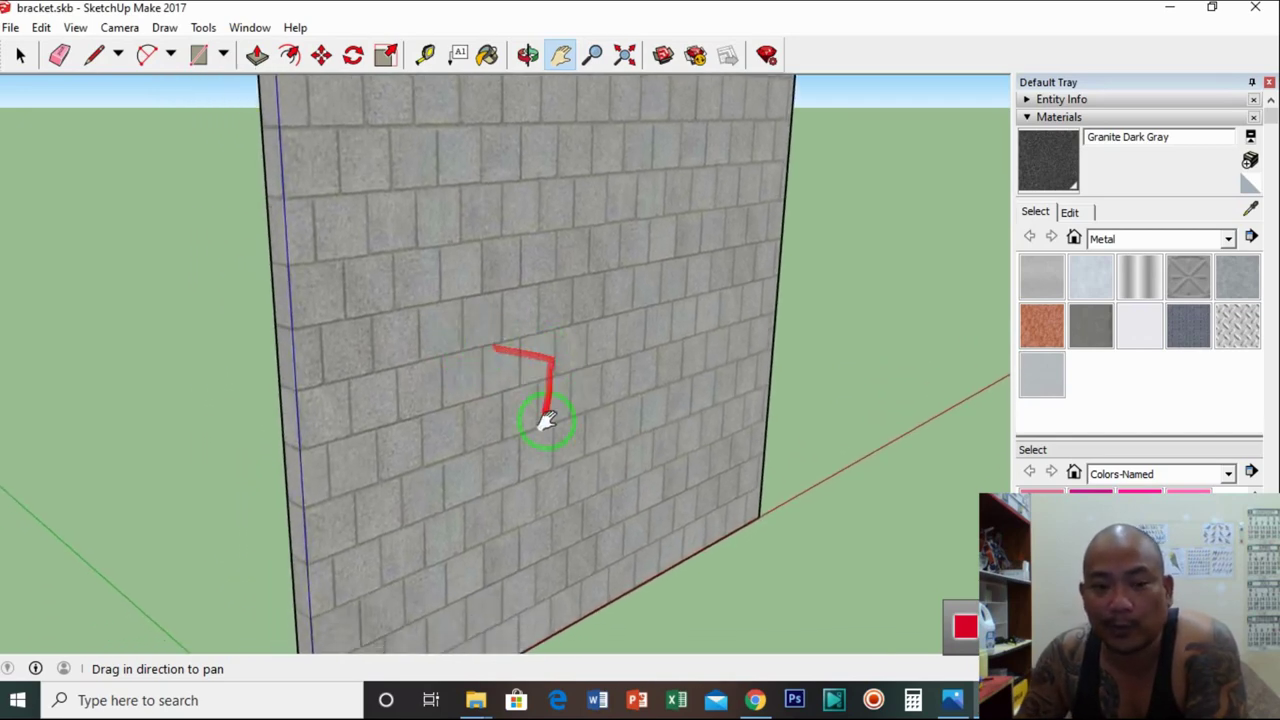
mouse_move(546, 421)
left_mouse_down()
mouse_move(534, 326)
mouse_move(500, 443)
mouse_move(516, 346)
left_mouse_up()
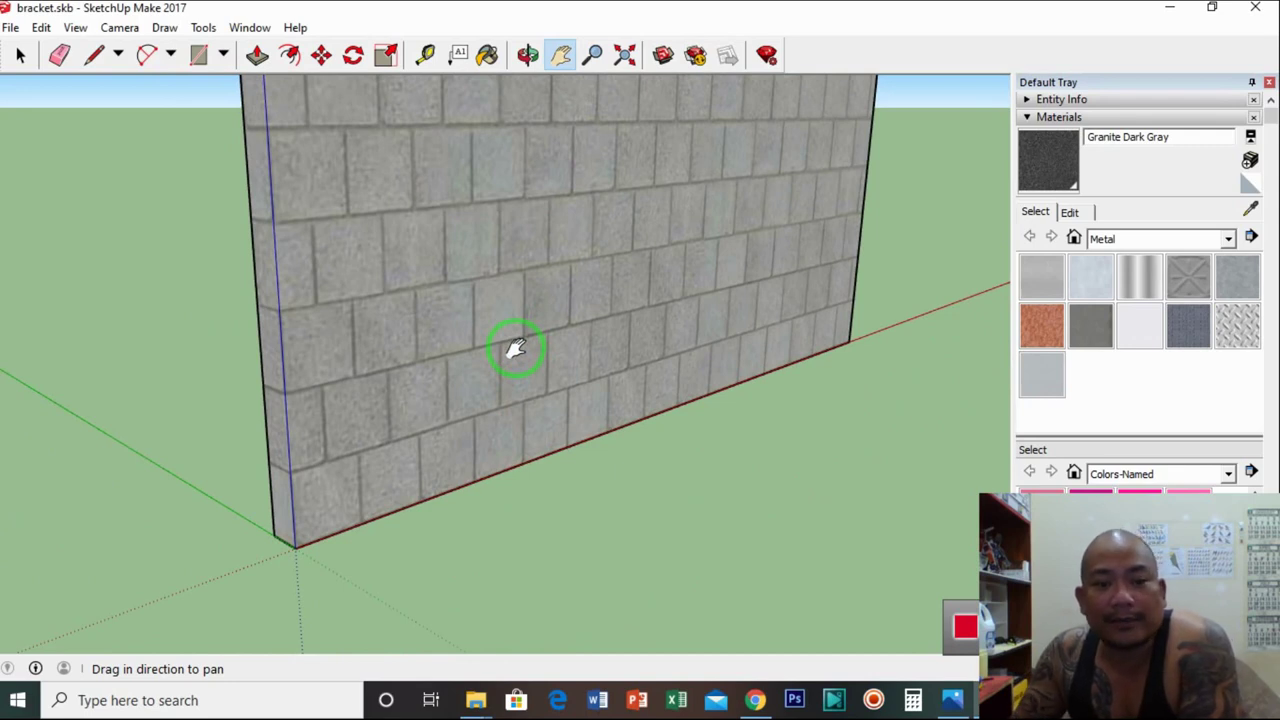
scroll(480, 363, "down", 2)
scroll(434, 376, "up", 3)
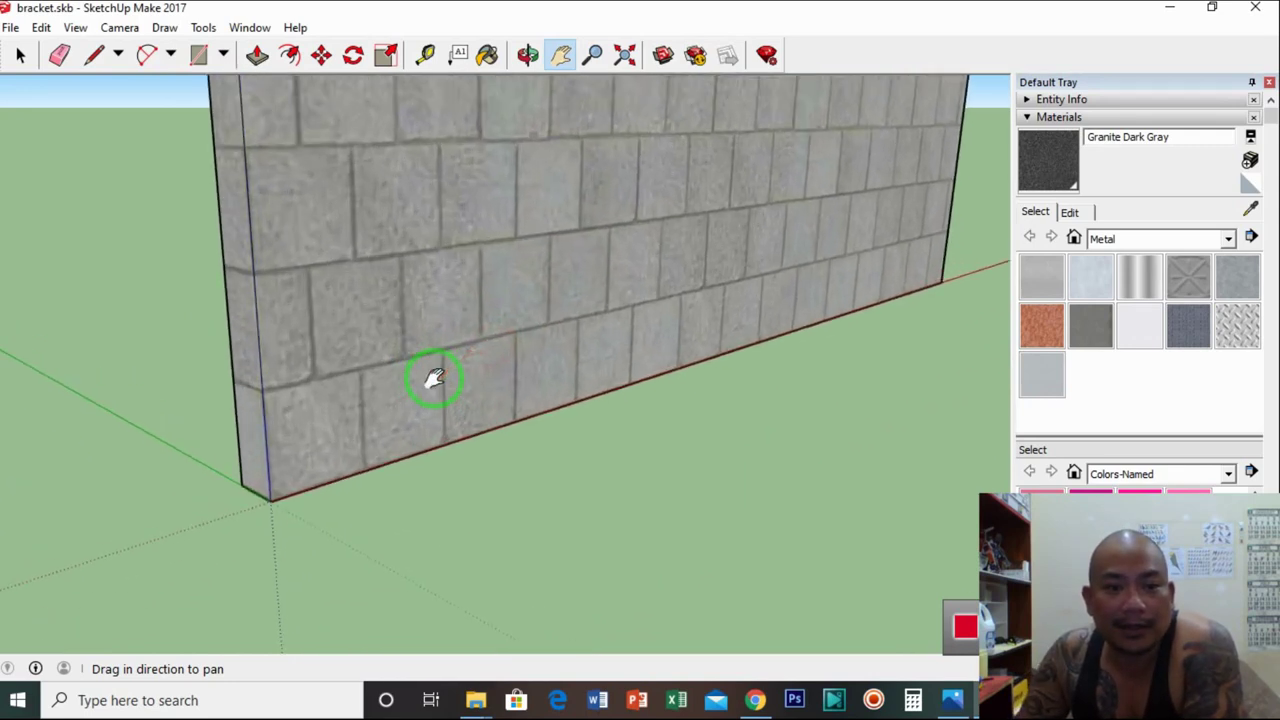
scroll(434, 372, "up", 1)
scroll(434, 366, "up", 2)
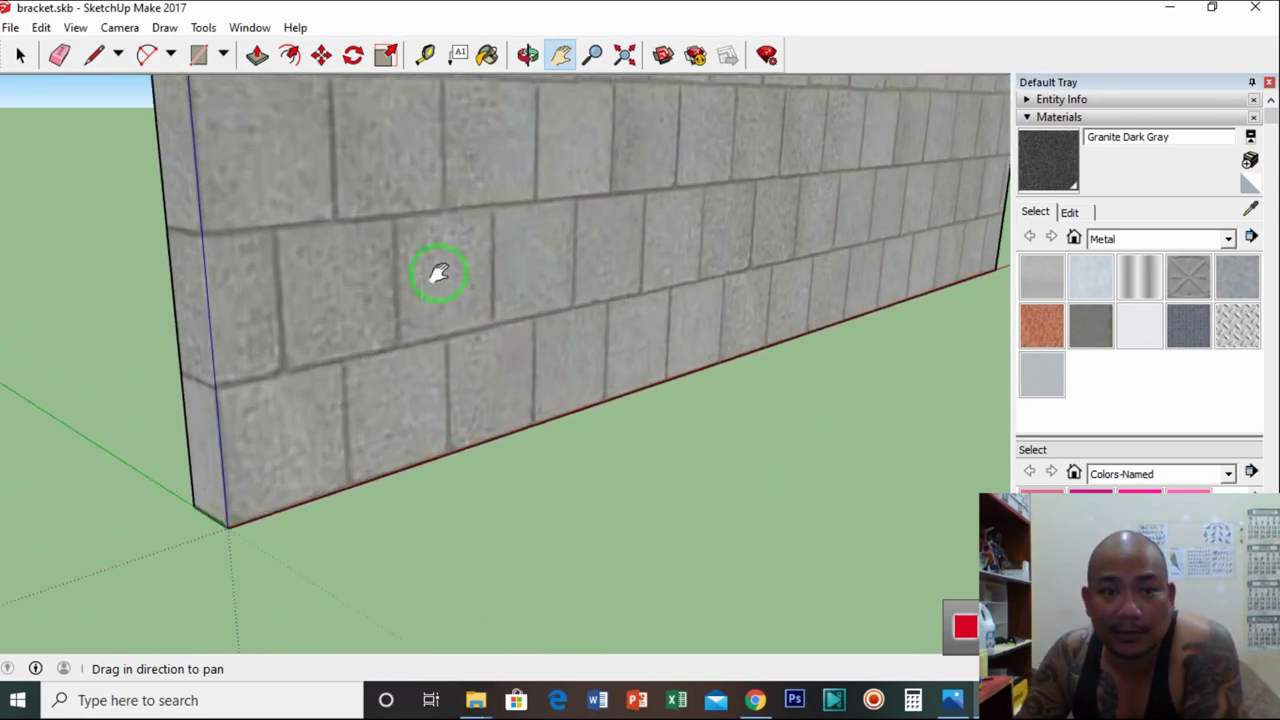
Add horizontal guidelines up from the wall's bottom edge, including one at 0.18m
left_click(427, 58)
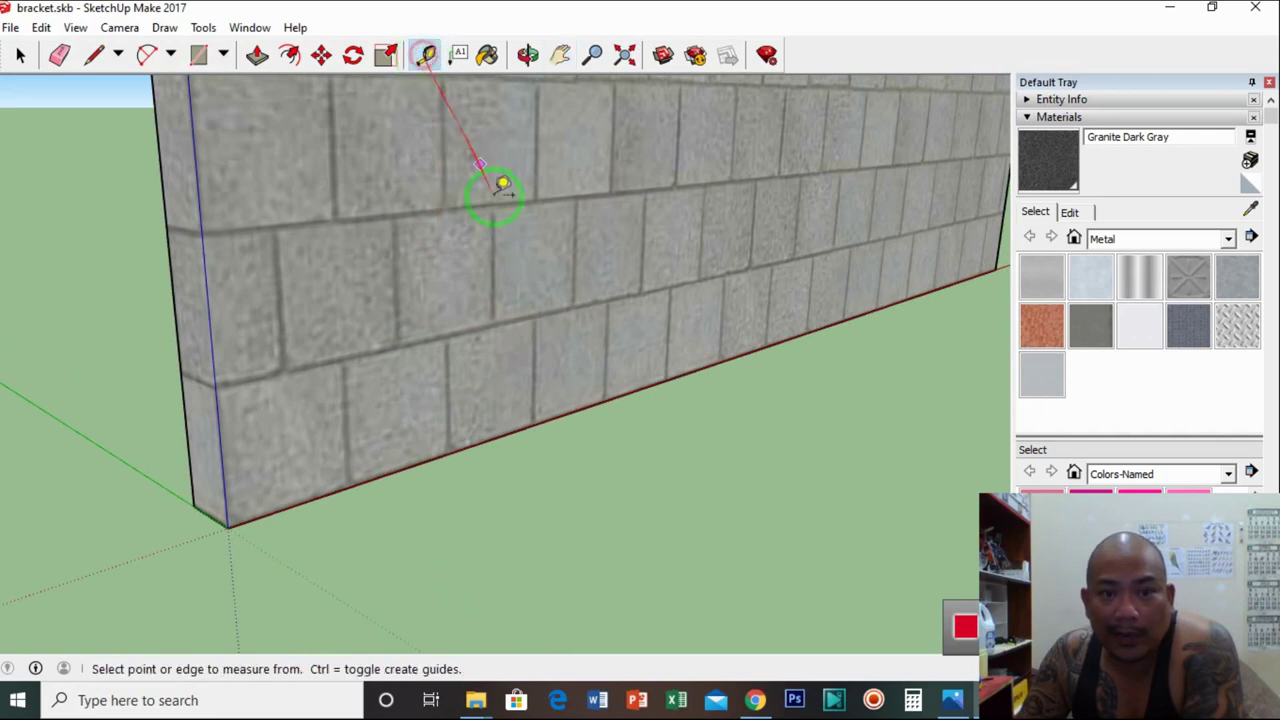
left_click(541, 423)
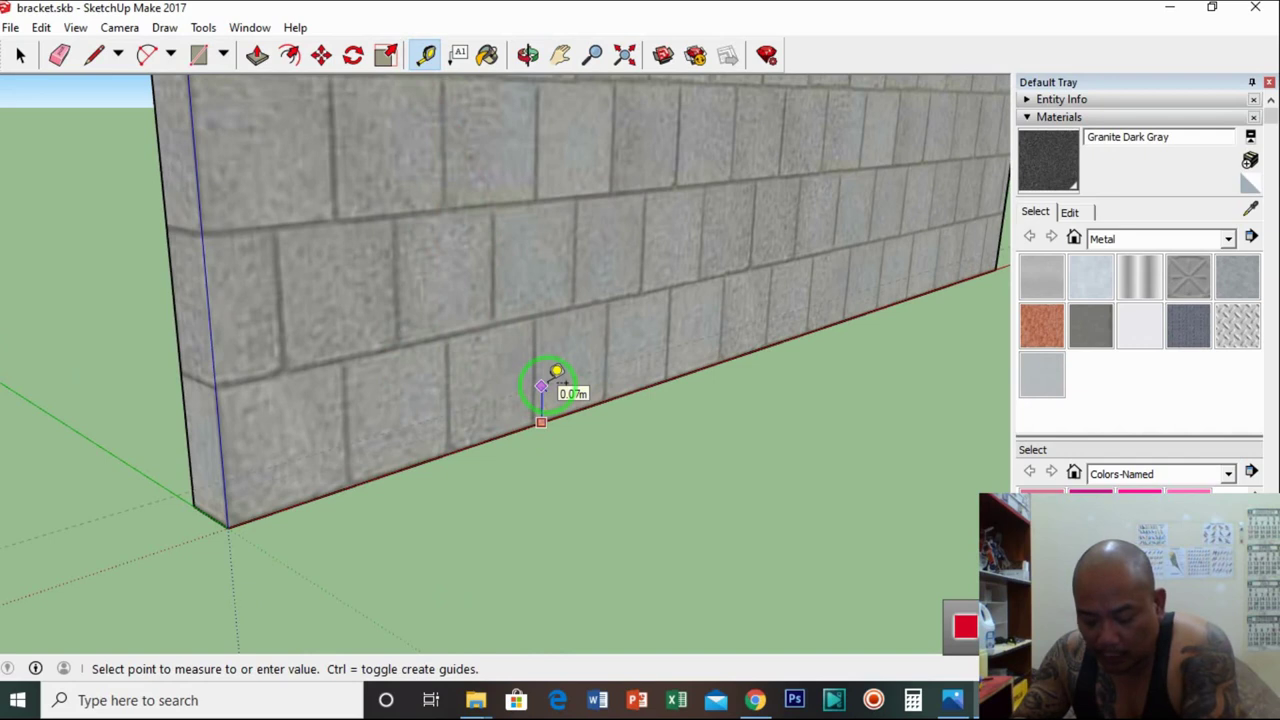
left_click(556, 373)
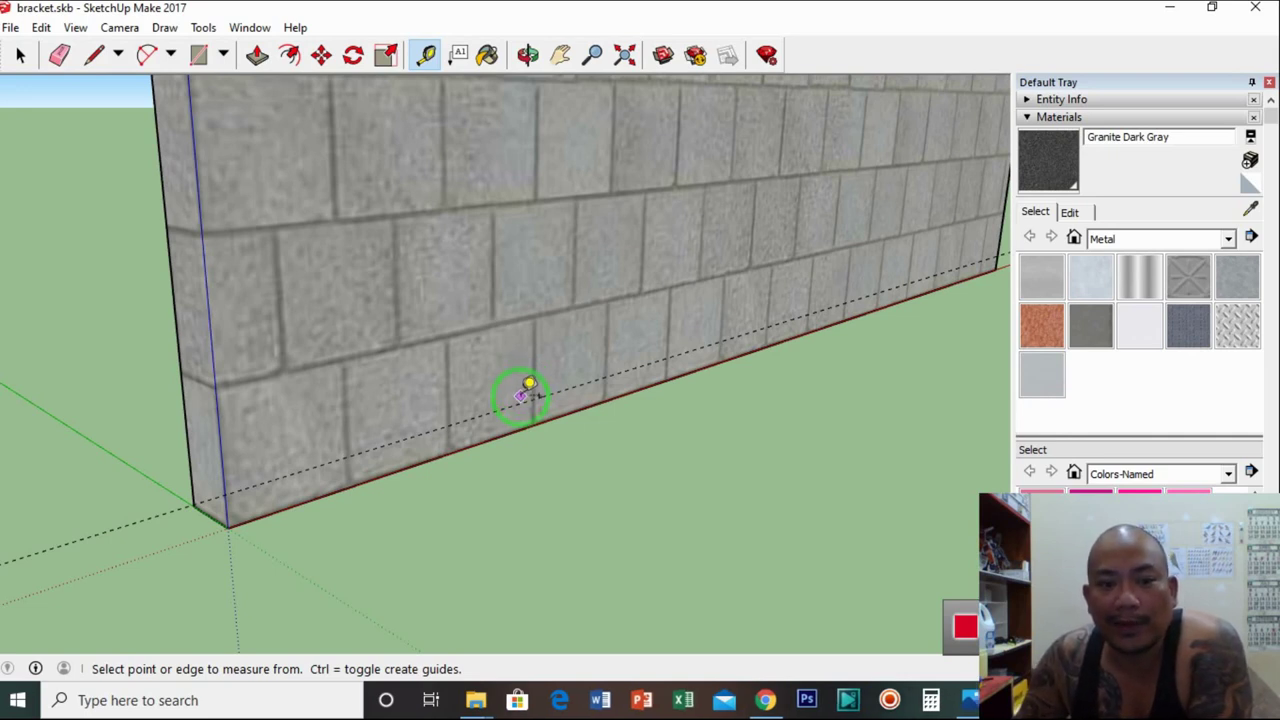
left_click(521, 402)
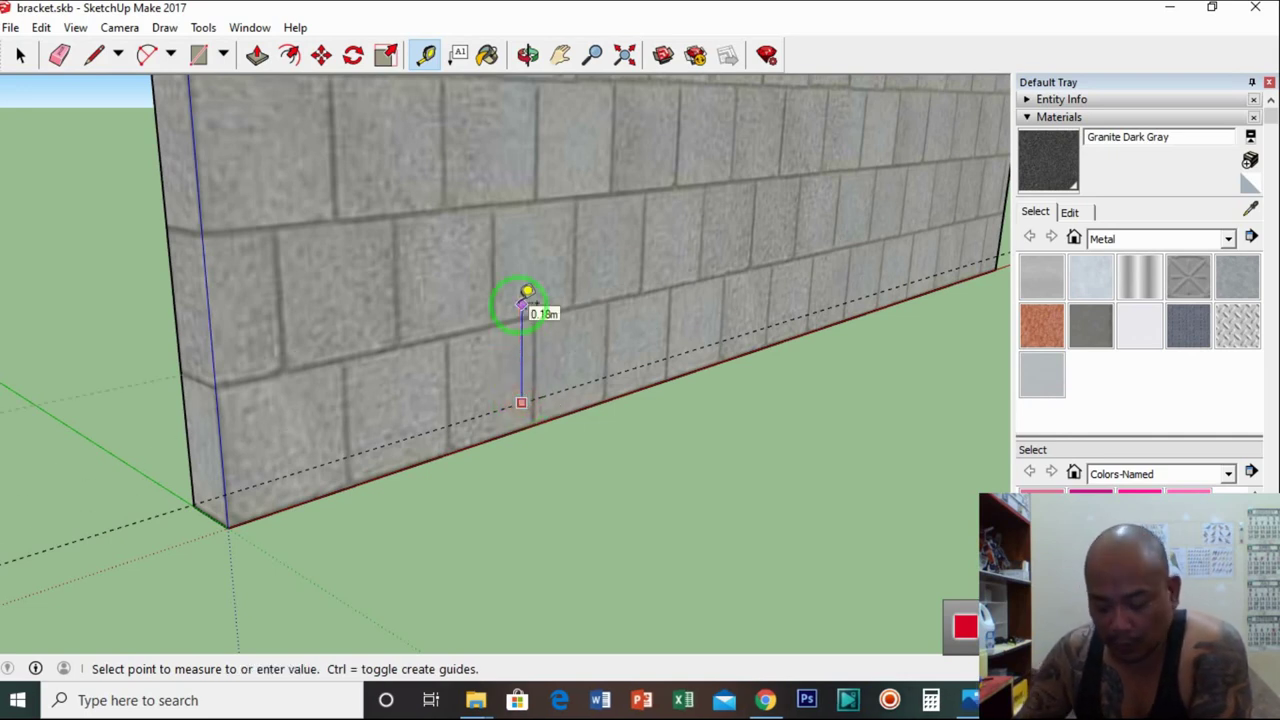
left_click(526, 298)
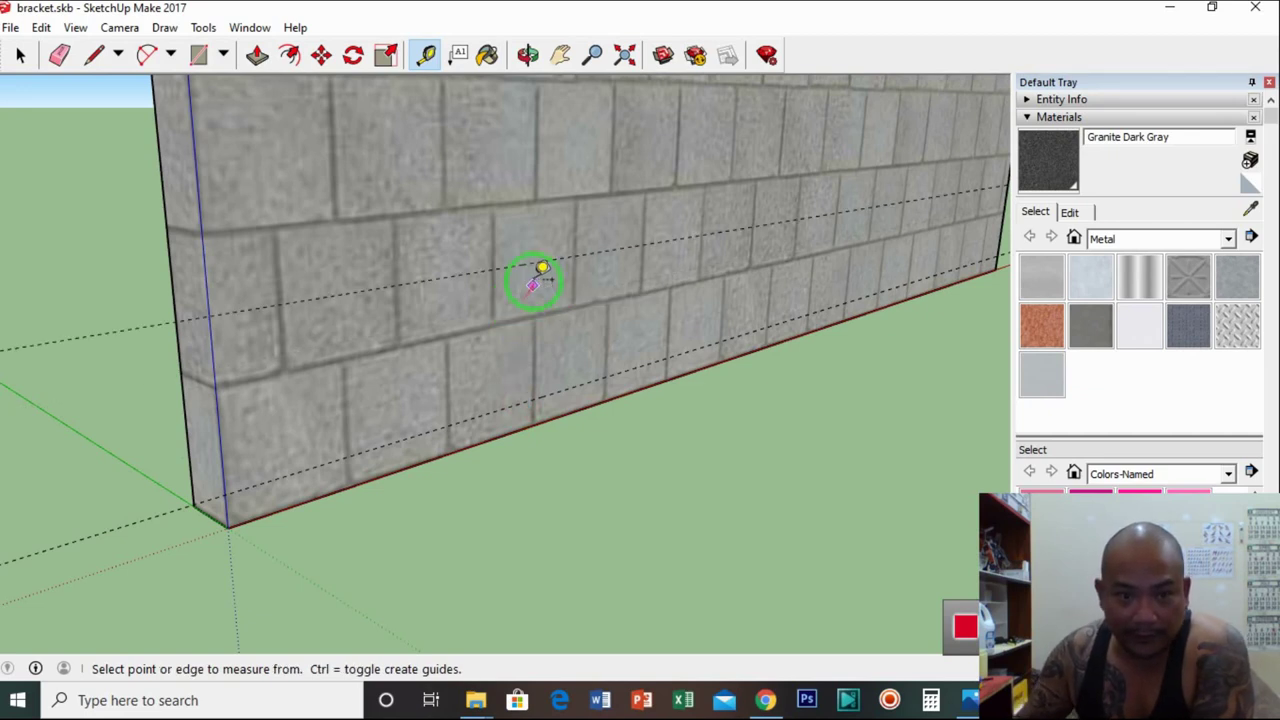
left_click(529, 263)
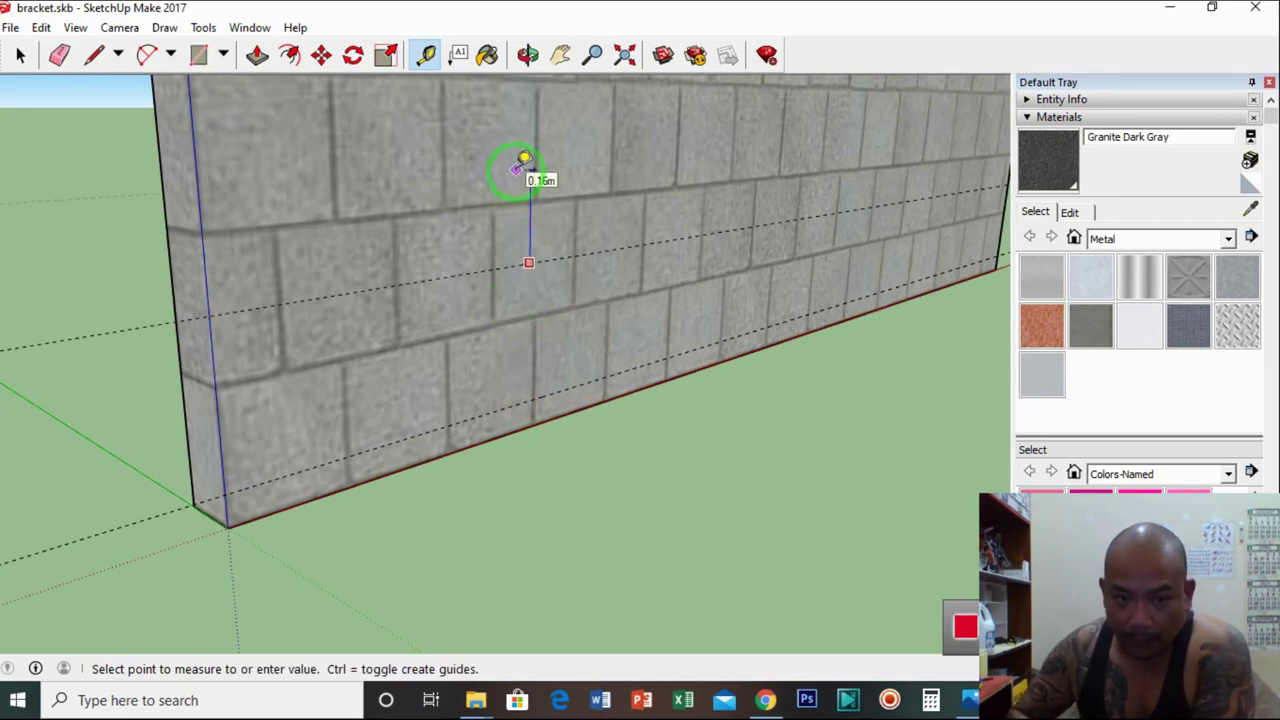
left_click(520, 168)
Add vertical guidelines along the wall at 0.32m, 0.48m and 0.61m spacing
left_click(222, 397)
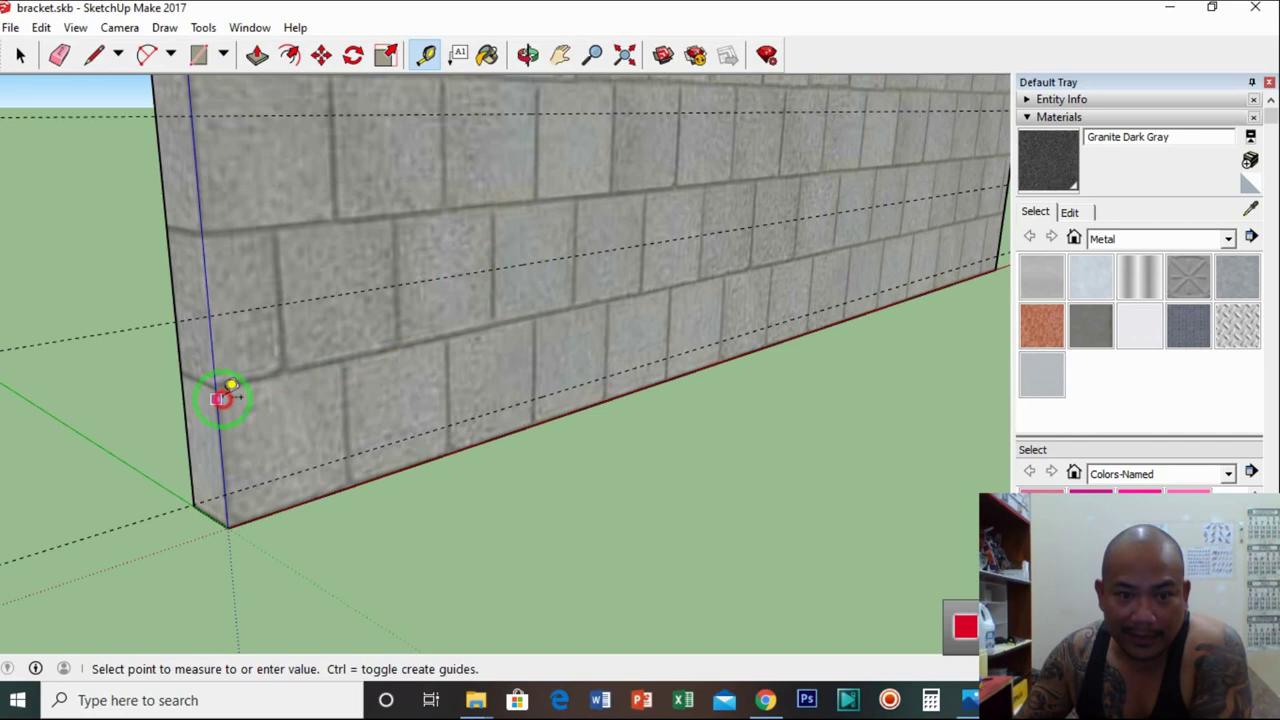
left_click(411, 355)
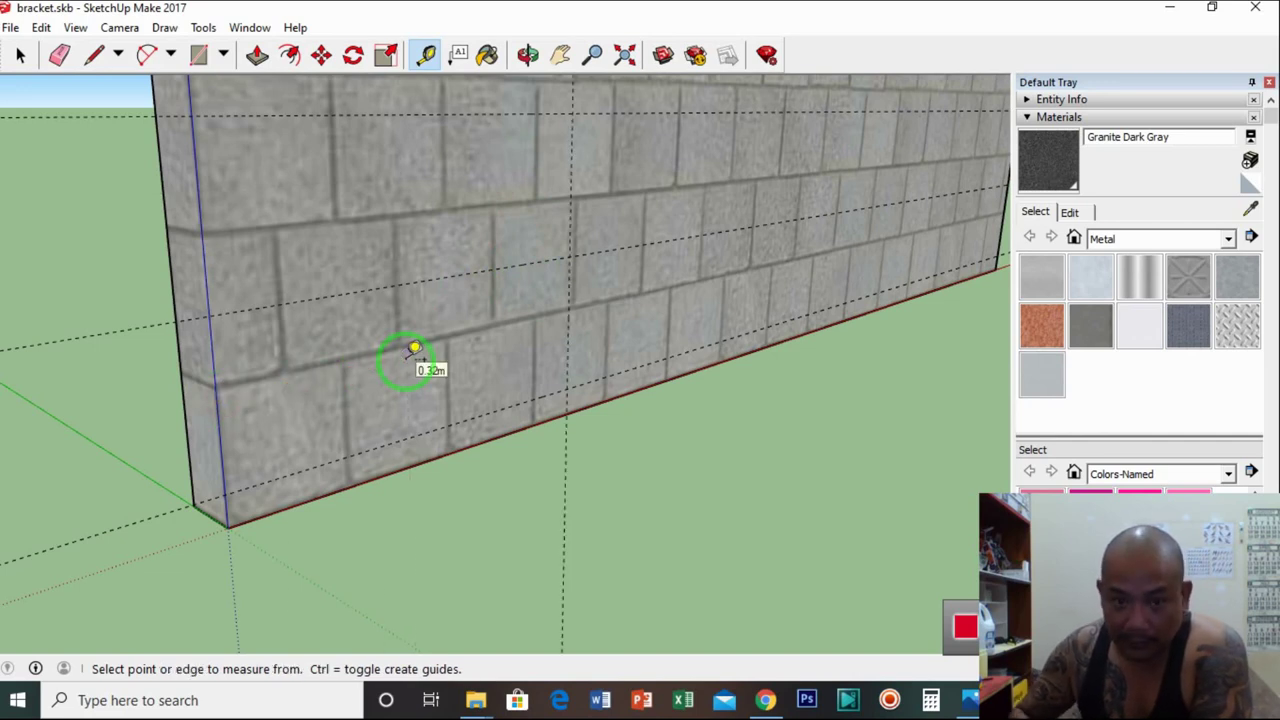
left_click(567, 336)
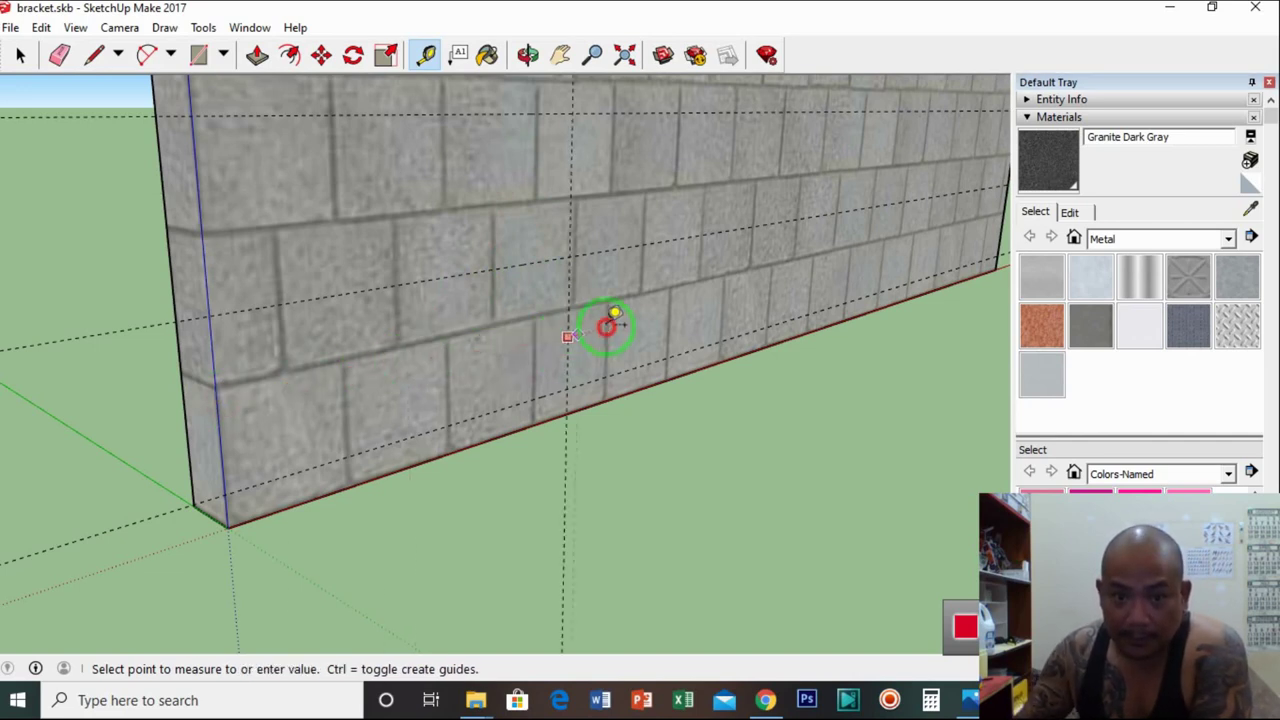
left_click(716, 298)
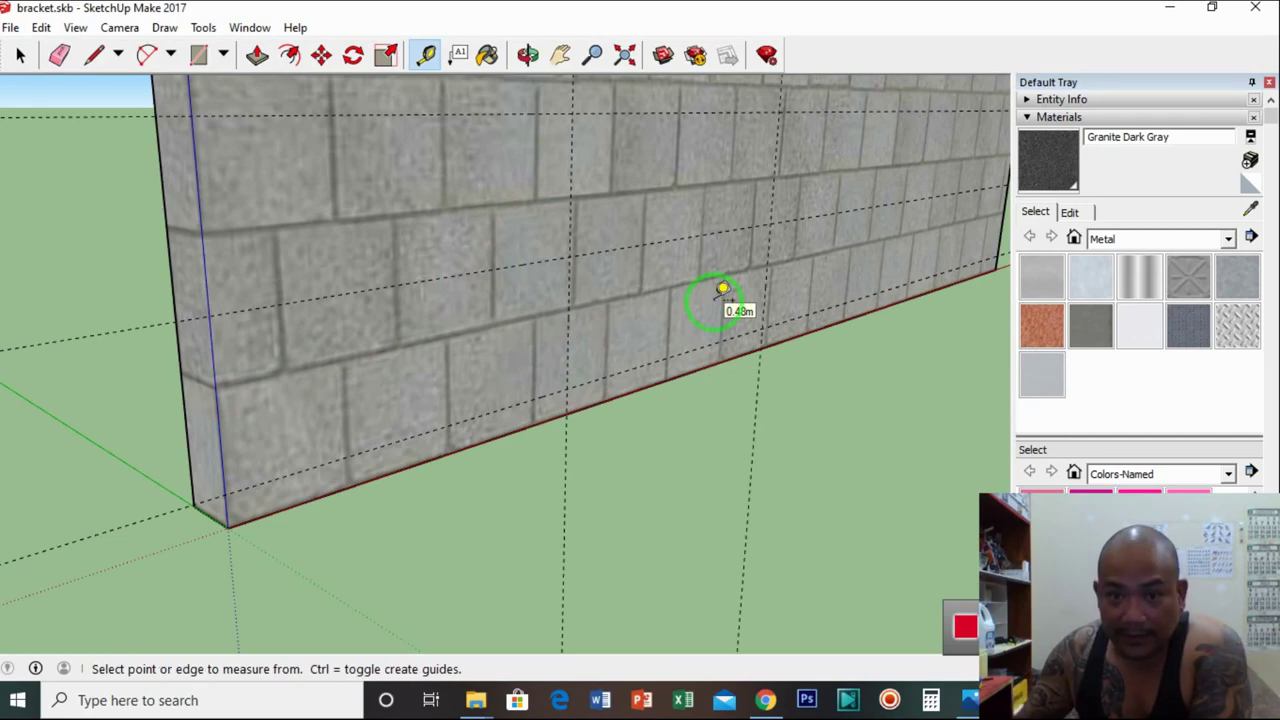
left_click(766, 278)
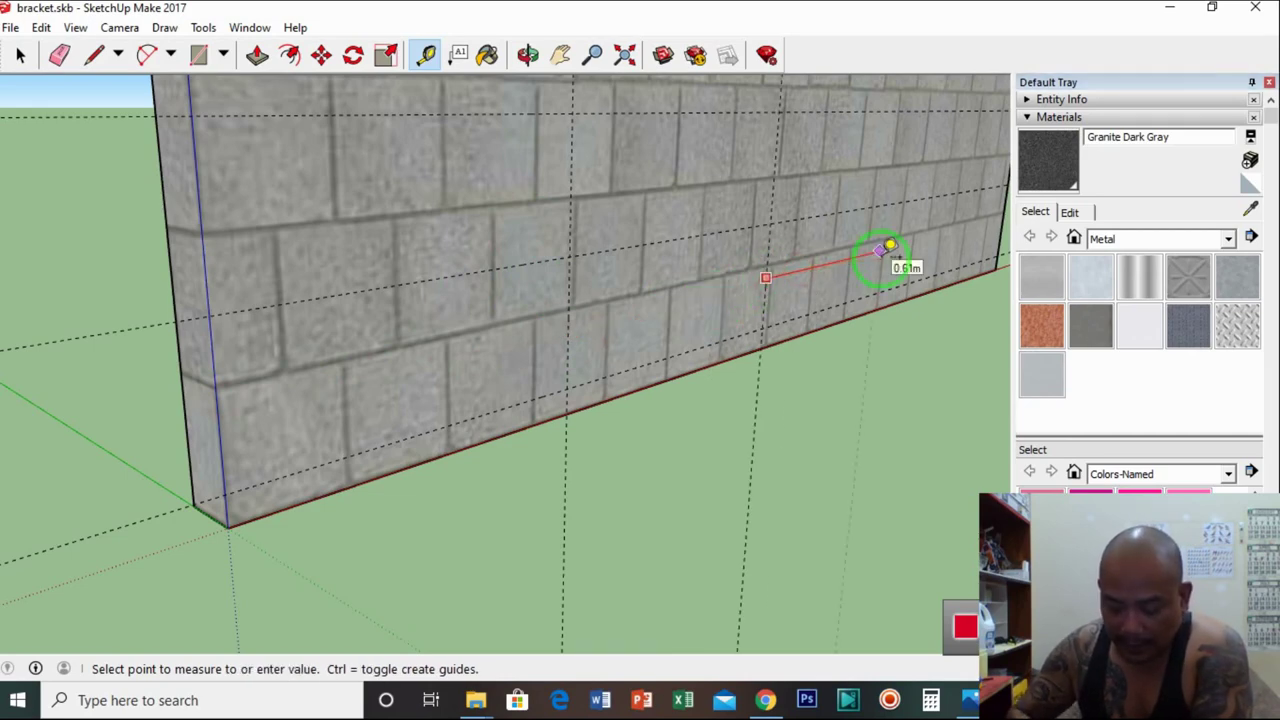
left_click(889, 245)
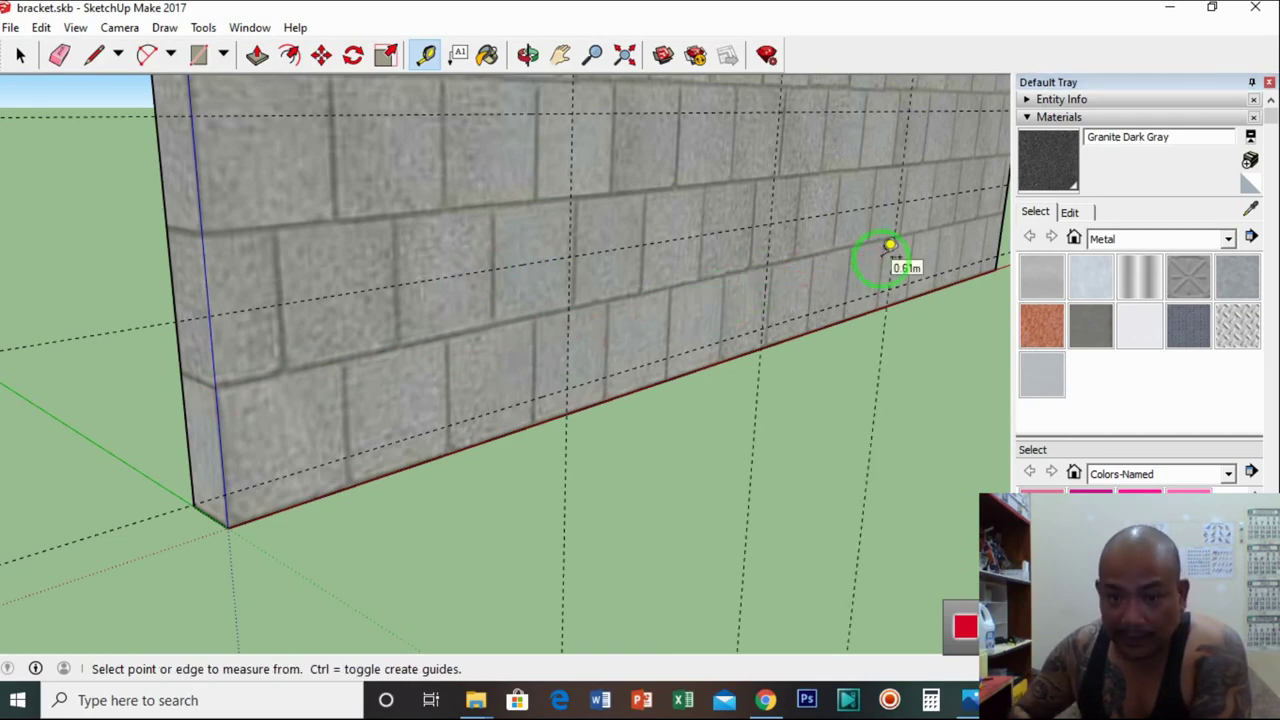
Pan up the wall and add a horizontal guideline 0.10m above the previous row
left_click(560, 55)
left_click_drag(766, 223, 591, 296)
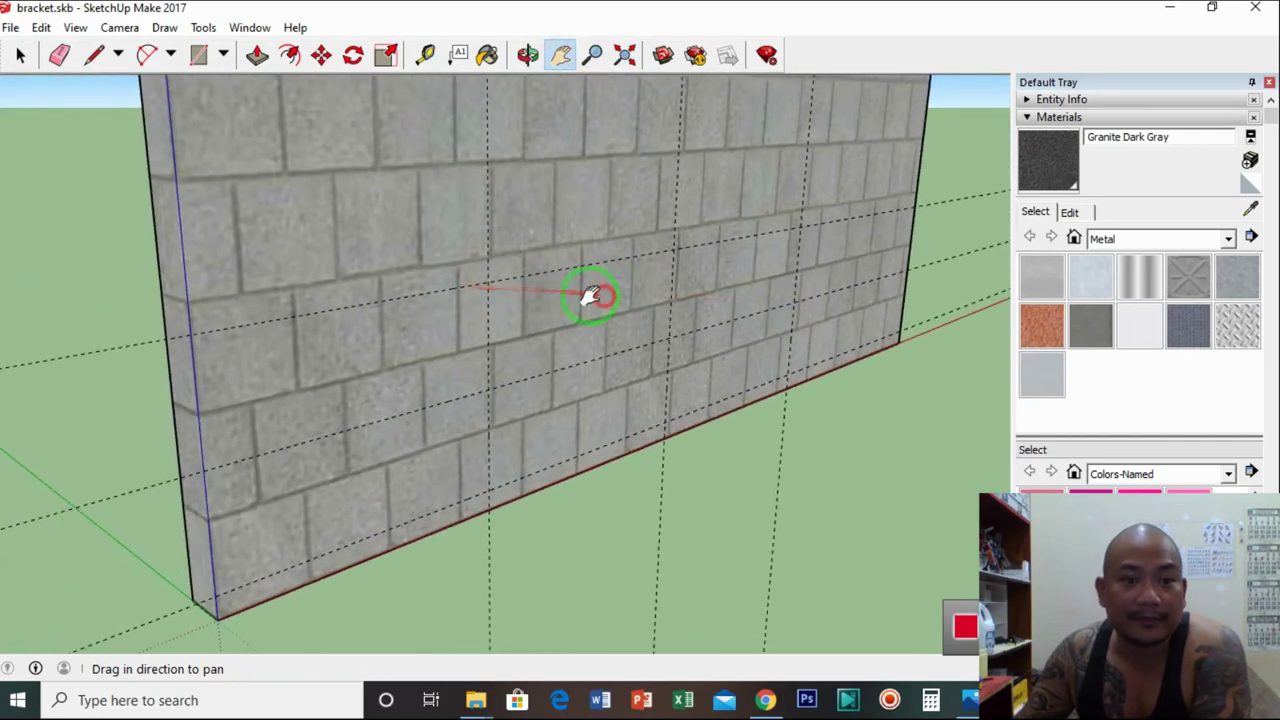
left_click(425, 57)
left_click(396, 298)
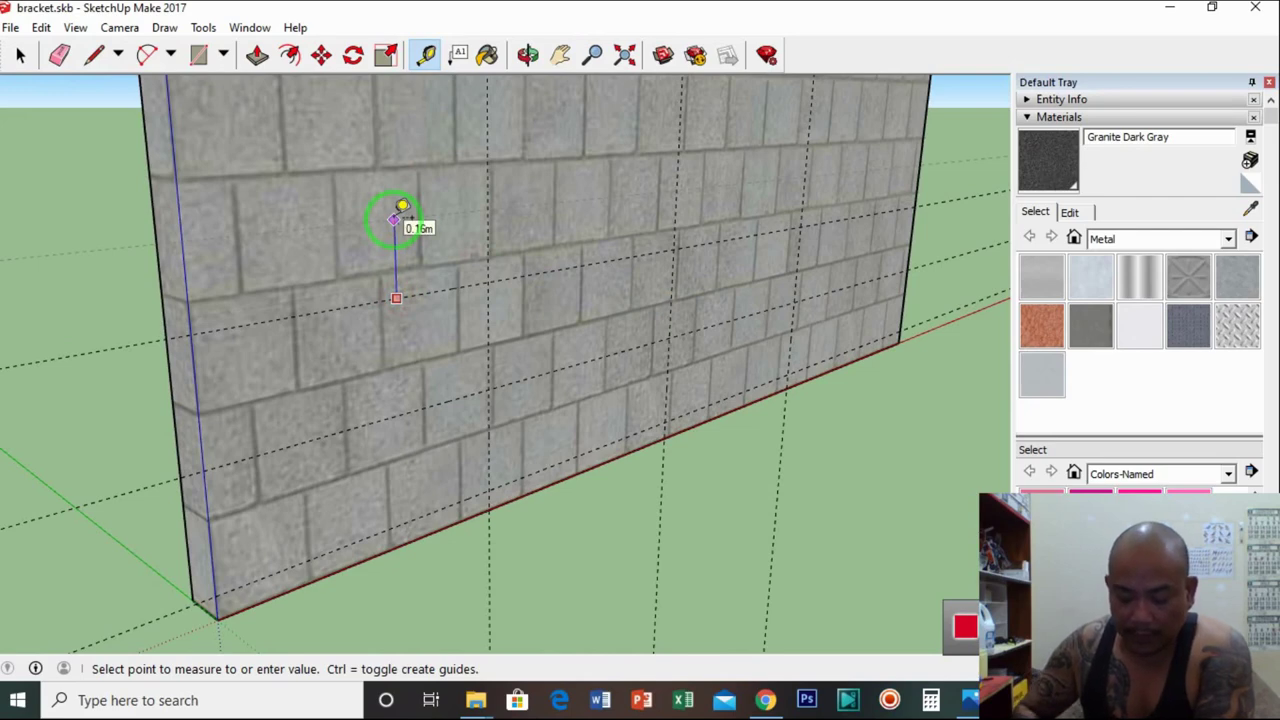
left_click(563, 53)
left_click_drag(515, 240, 486, 345)
left_click(425, 57)
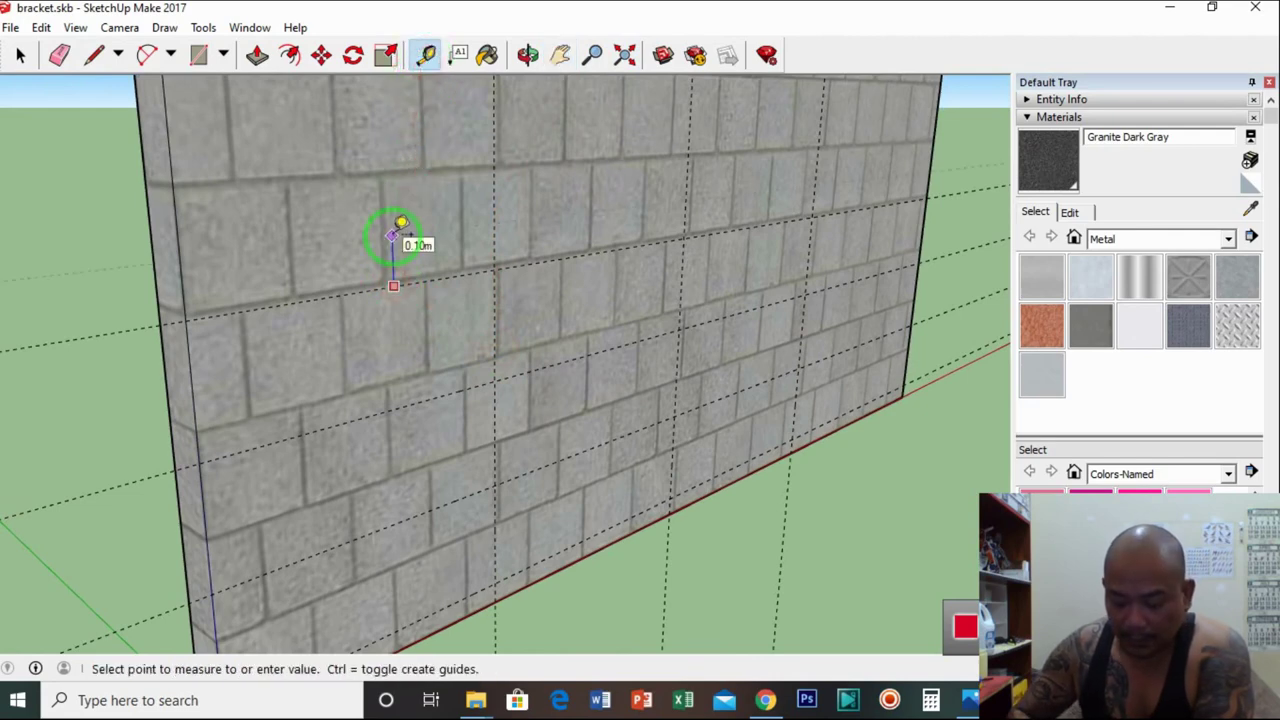
left_click(400, 222)
left_click(560, 55)
left_click_drag(520, 227, 455, 322)
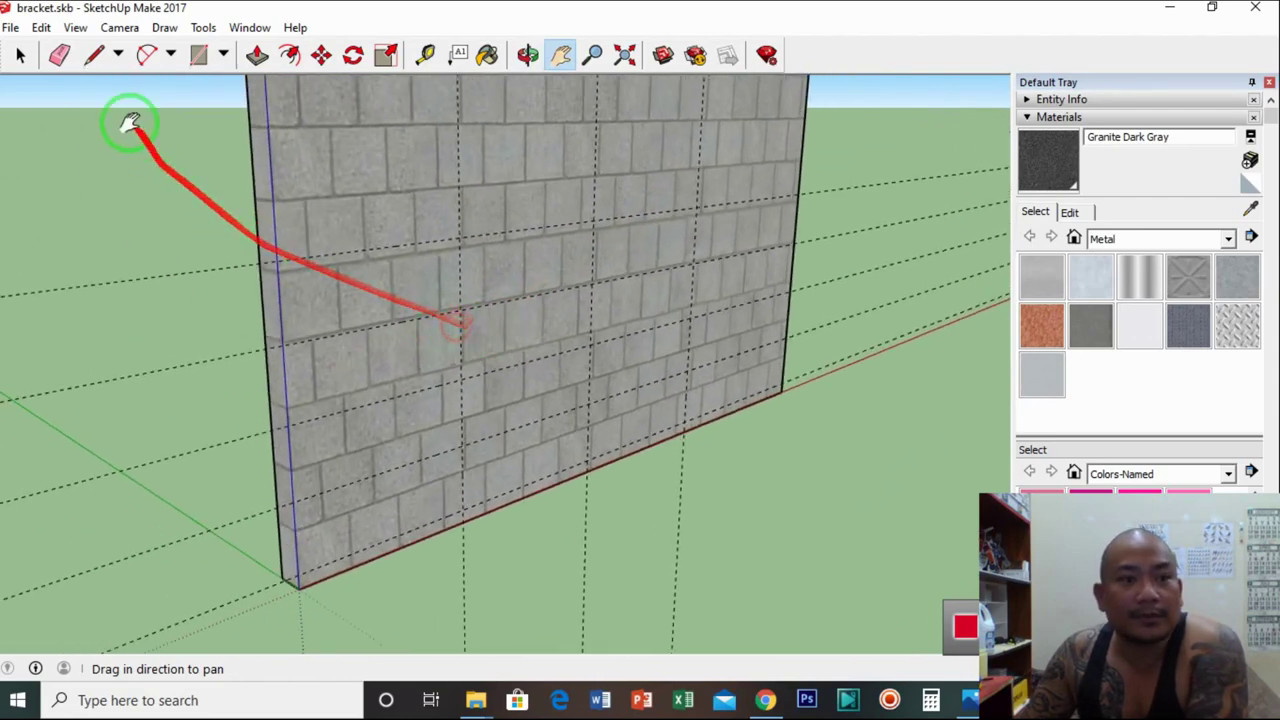
left_click(41, 27)
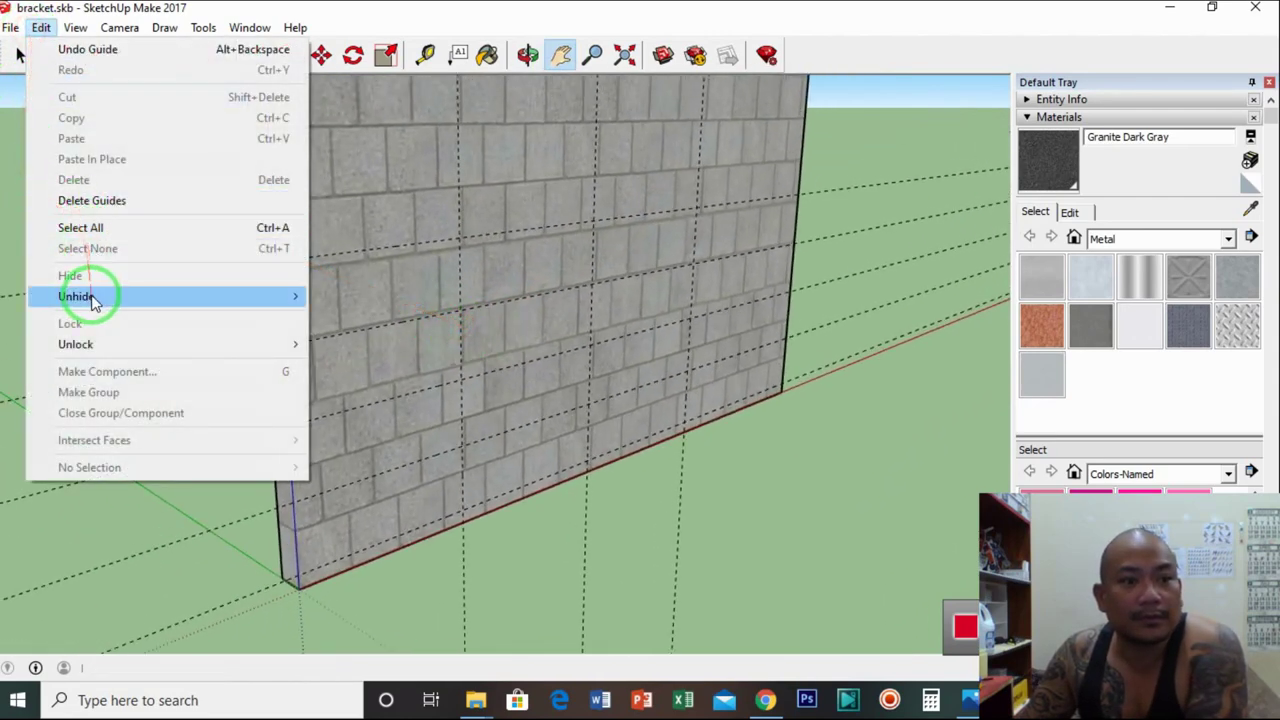
Unhide the last hidden objects to restore the granite panel and bracket, then orbit closer
mouse_move(92, 300)
left_click(357, 321)
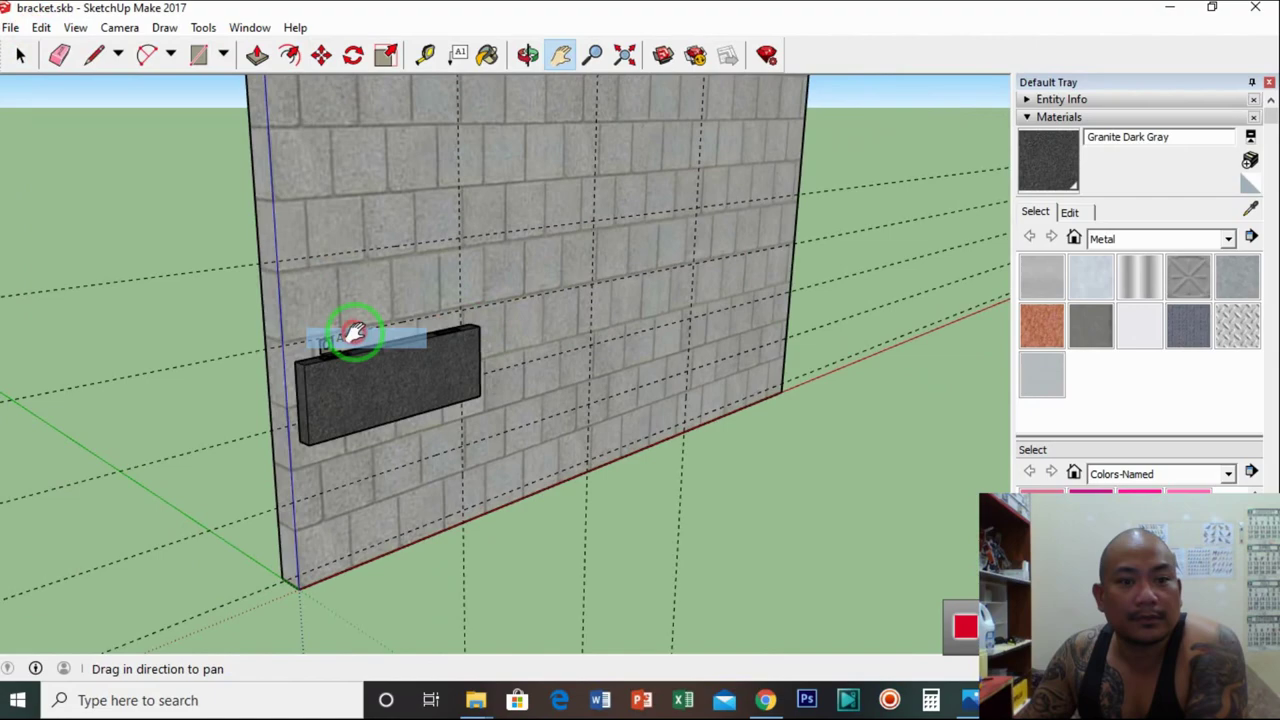
left_click(529, 55)
left_click_drag(388, 366, 446, 380)
left_click_drag(318, 250, 373, 357)
Measure across the granite panel from its bottom and top edges
left_click(425, 54)
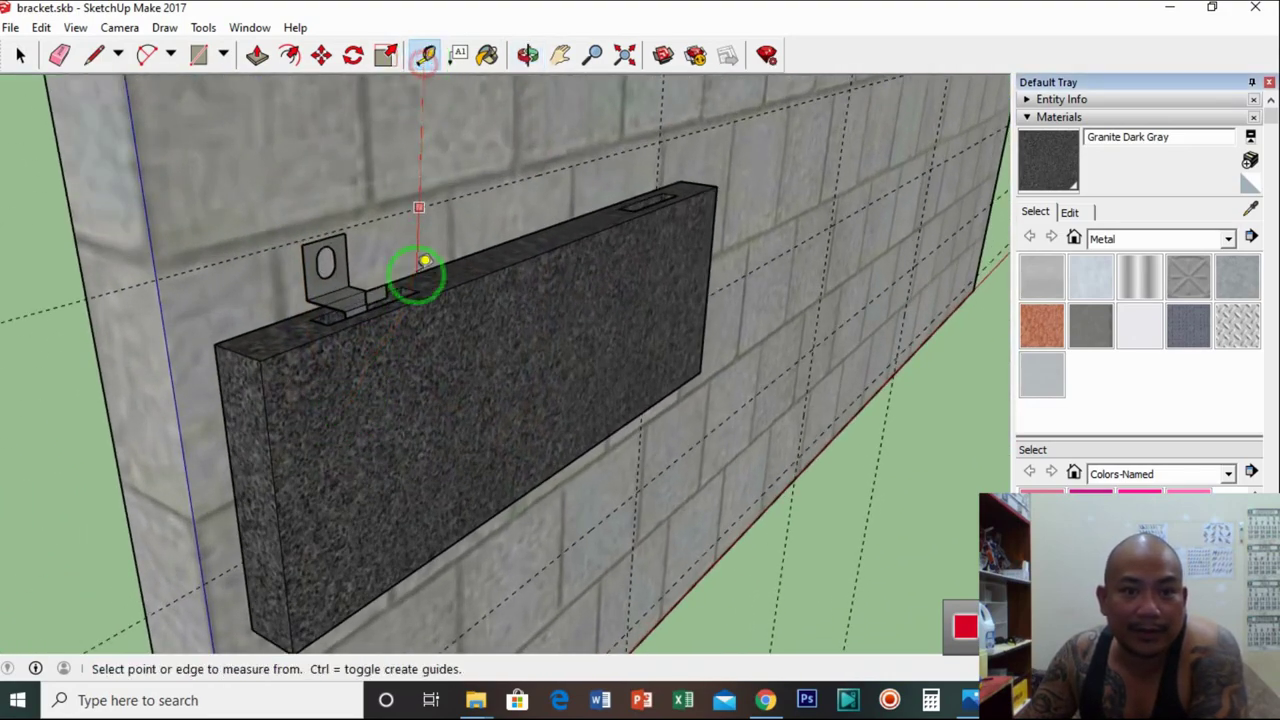
left_click(271, 468)
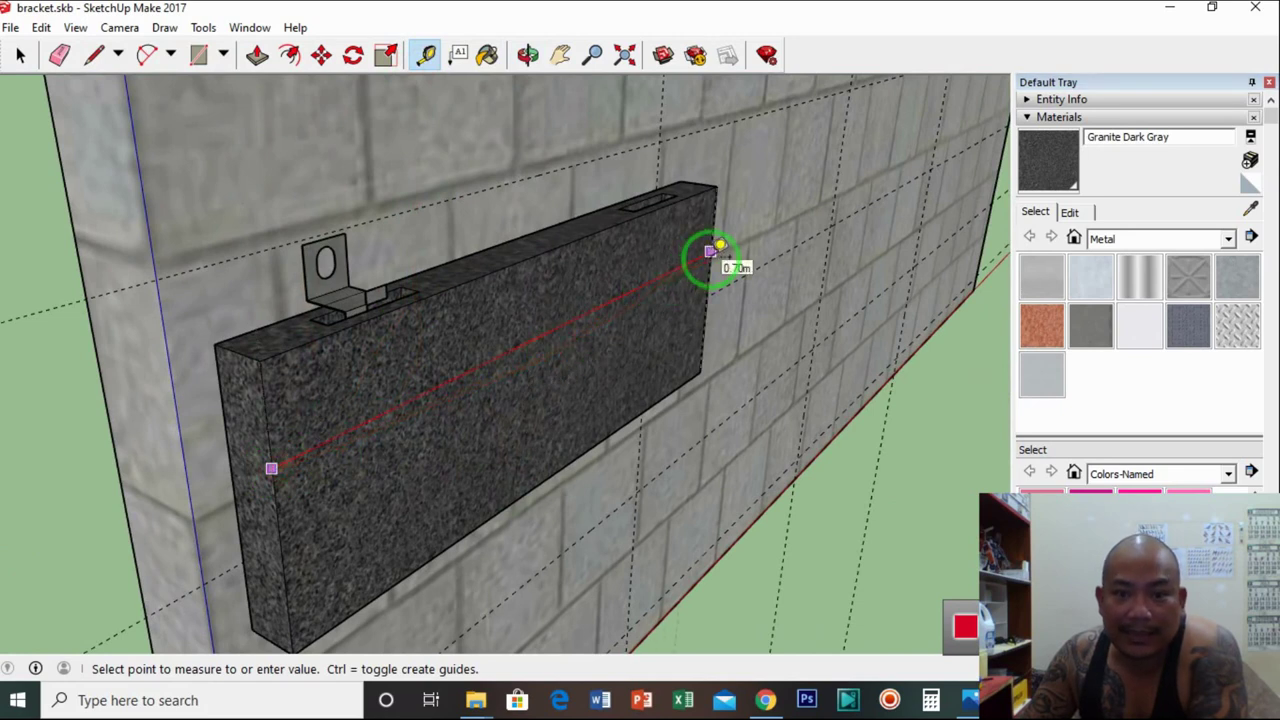
key("Escape")
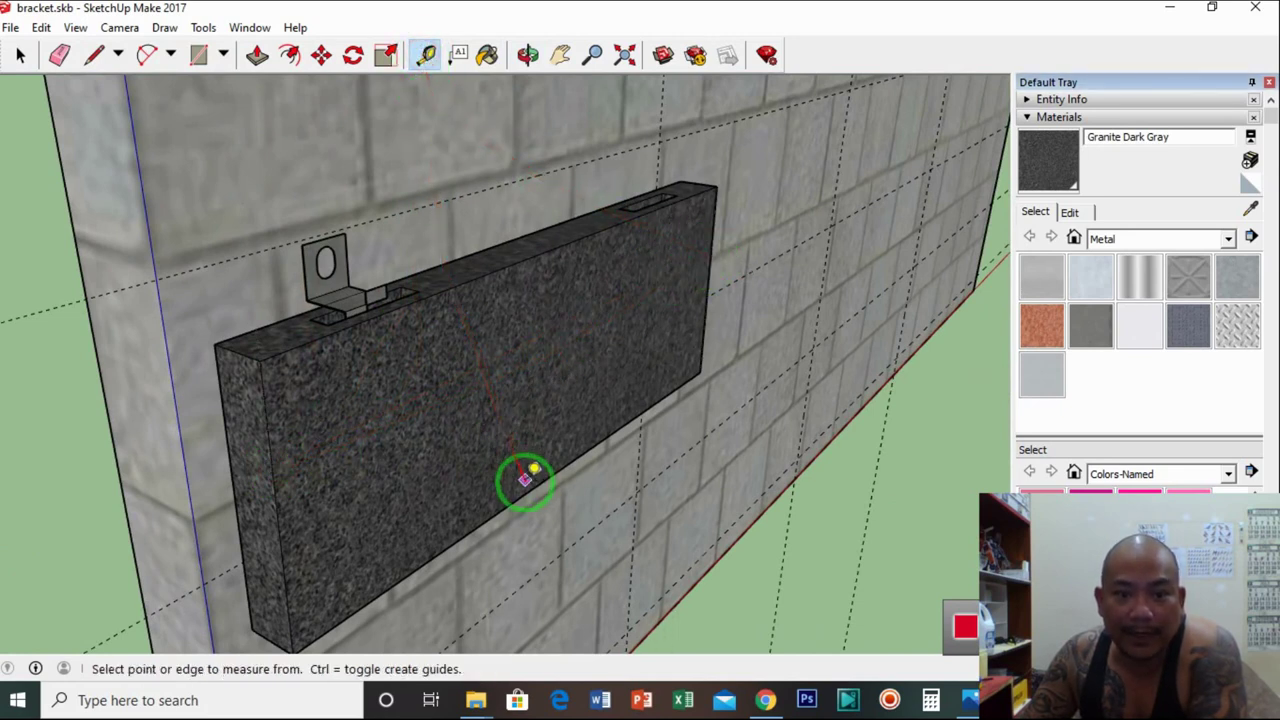
left_click(529, 490)
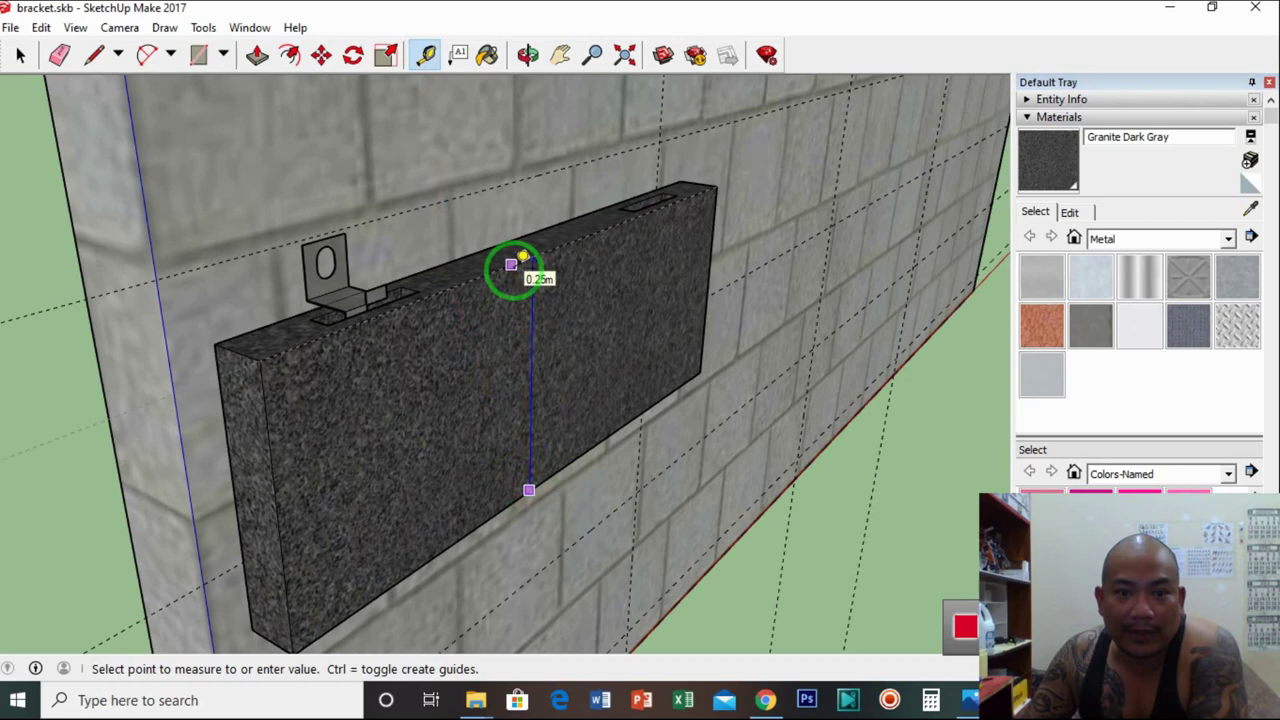
left_click(528, 54)
left_click_drag(525, 110, 418, 70)
left_click(425, 54)
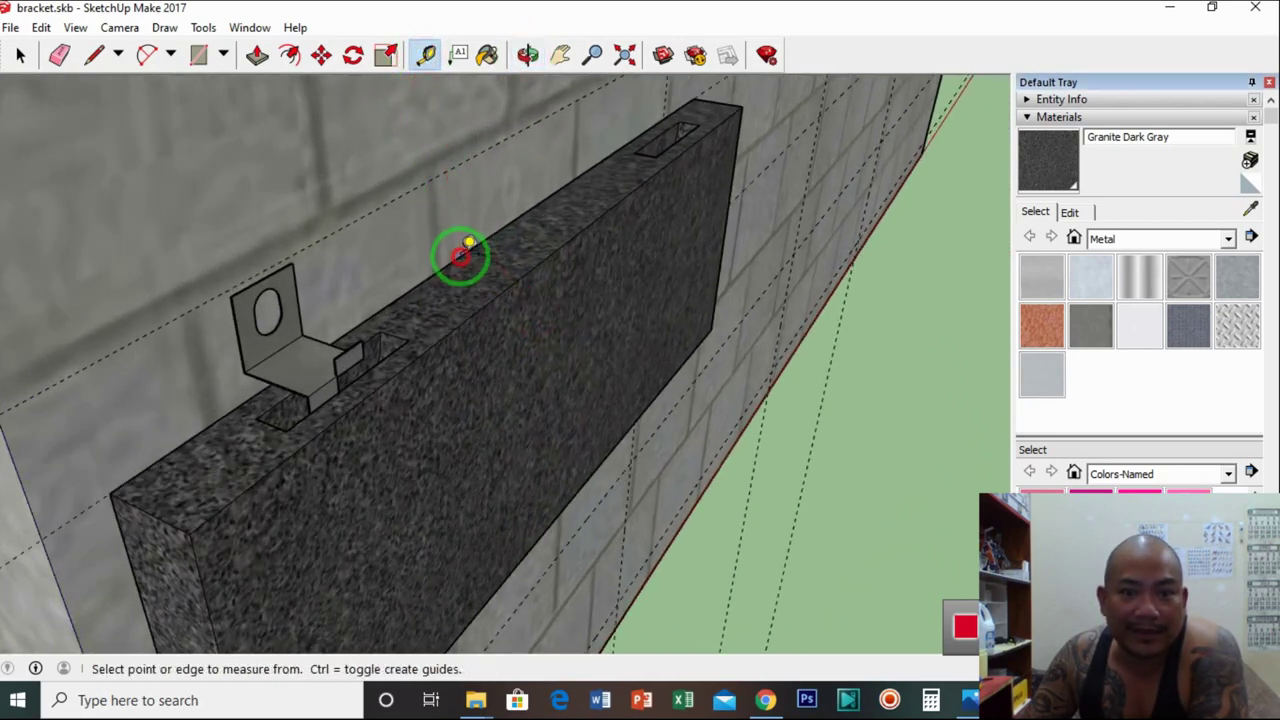
left_click(476, 246)
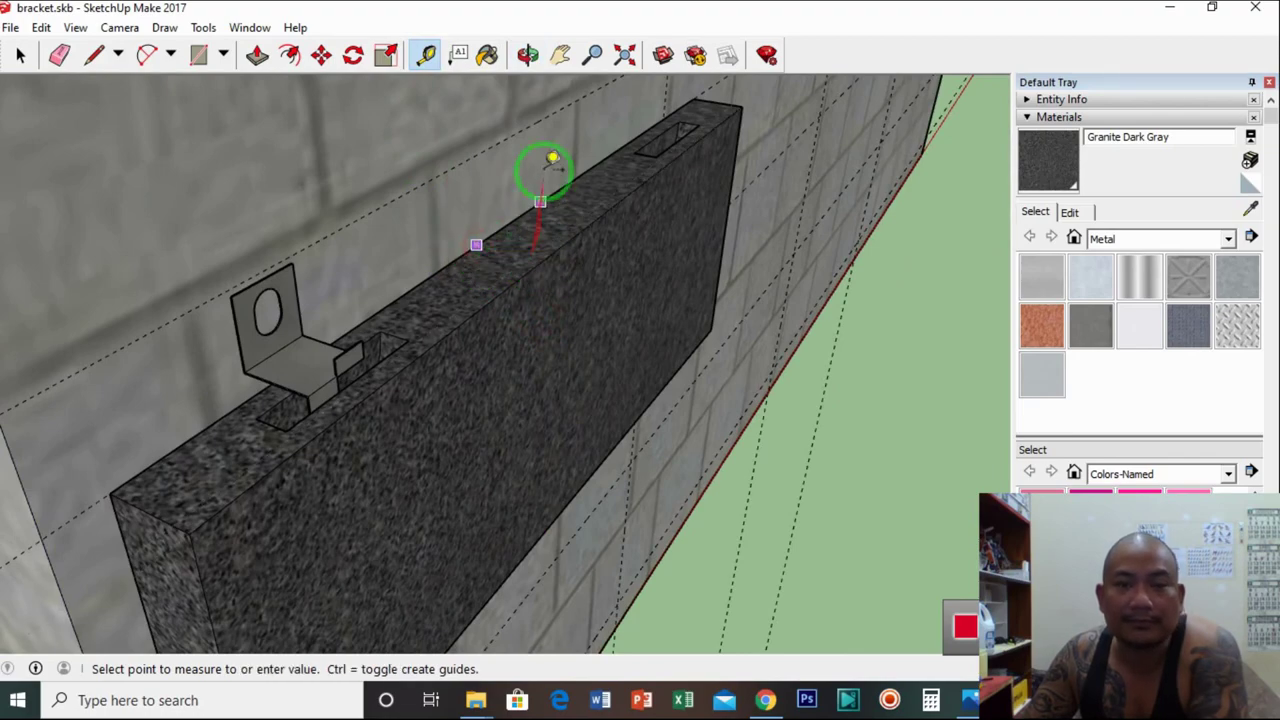
left_click(528, 54)
left_click_drag(486, 271, 339, 334)
Orbit and zoom around the granite slab and its bracket, ending on the full panel
scroll(433, 288, "up", 5)
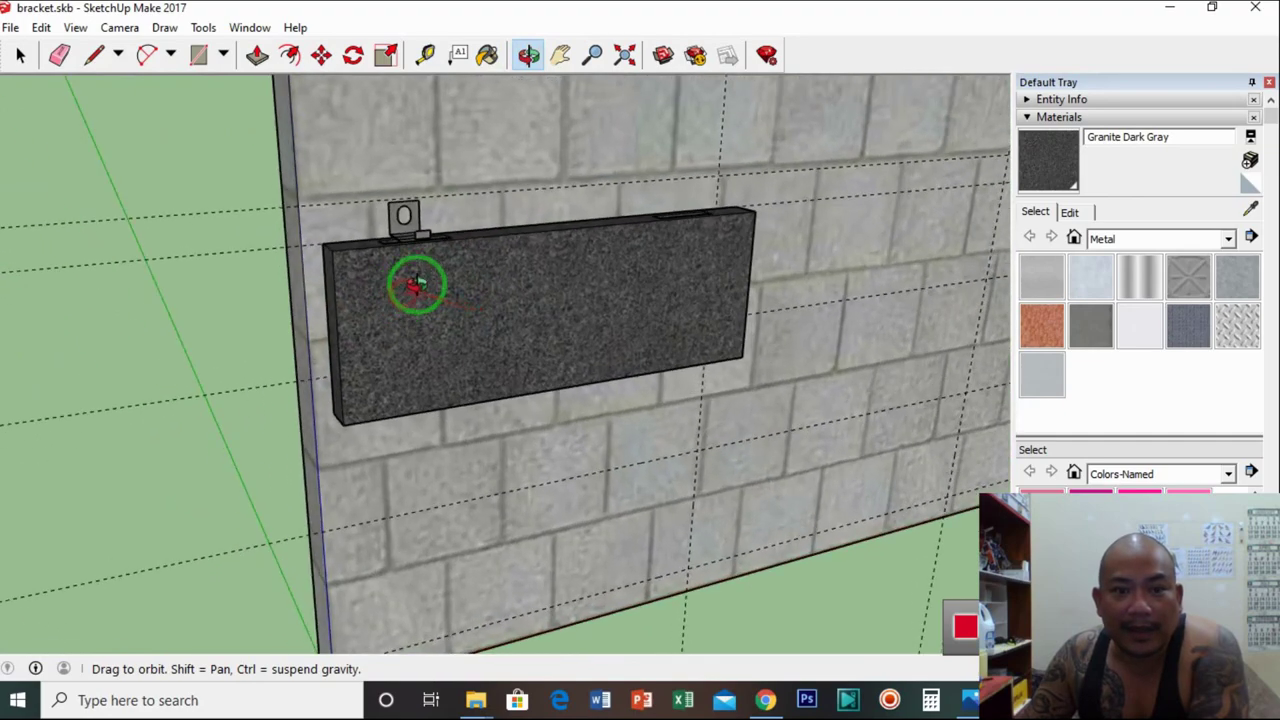
left_click_drag(417, 269, 391, 271)
scroll(411, 274, "up", 4)
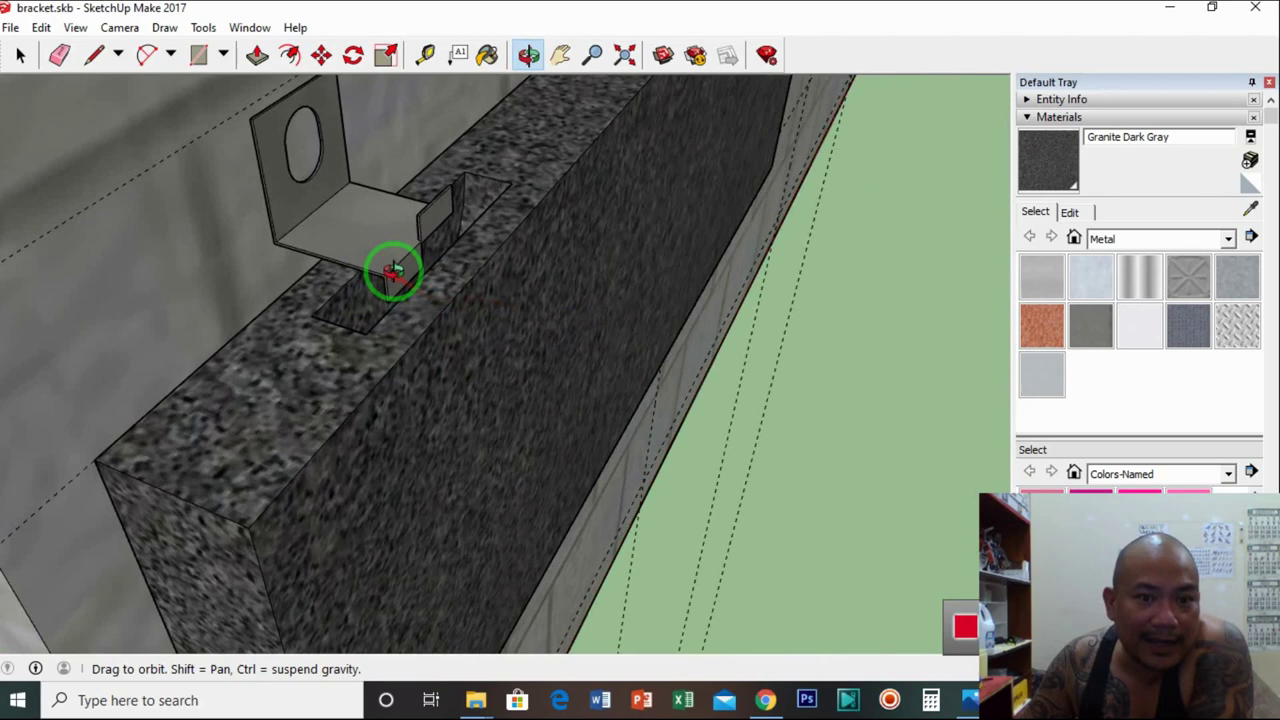
scroll(397, 264, "up", 3)
left_click_drag(449, 228, 465, 195)
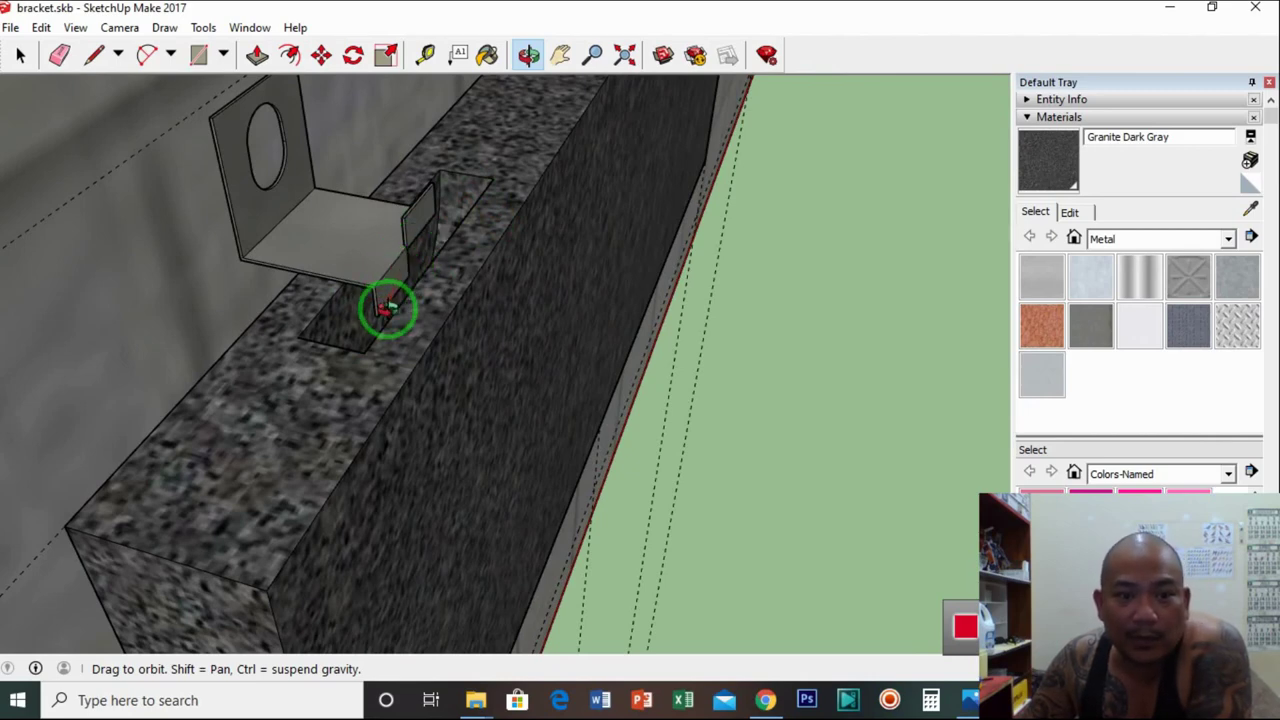
scroll(388, 286, "up", 5)
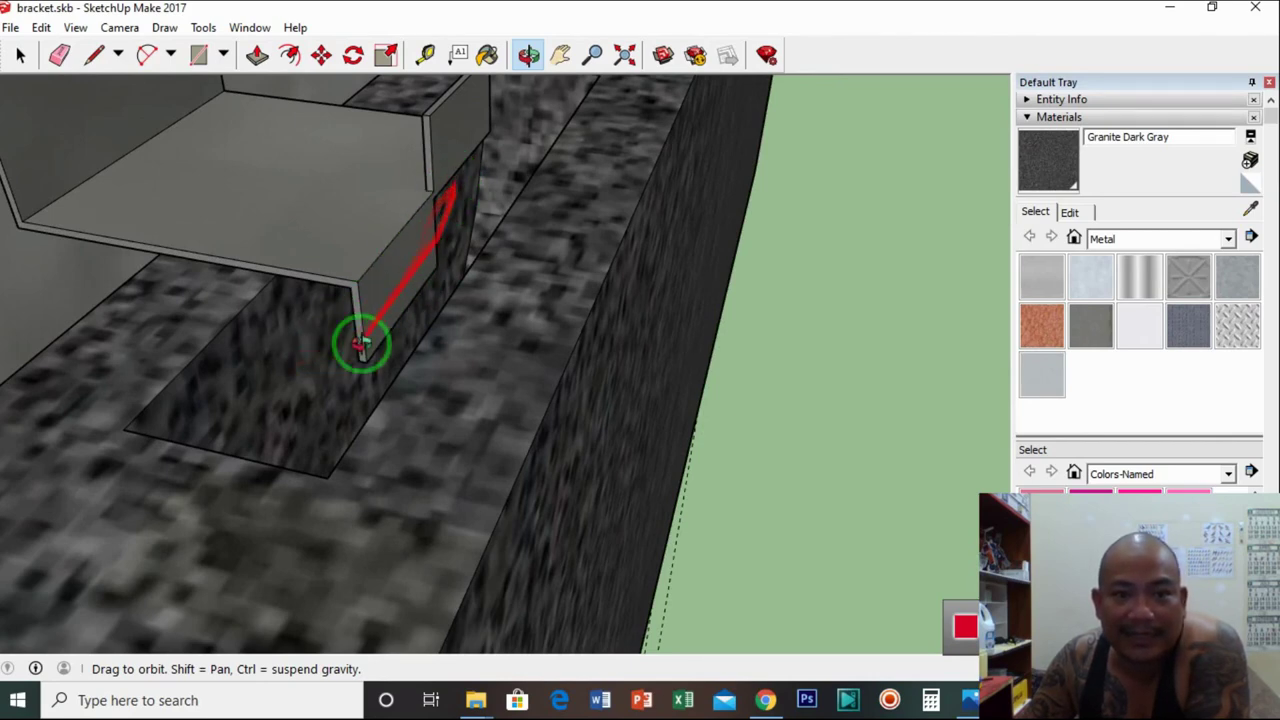
scroll(344, 352, "down", 3)
left_click_drag(249, 394, 548, 313)
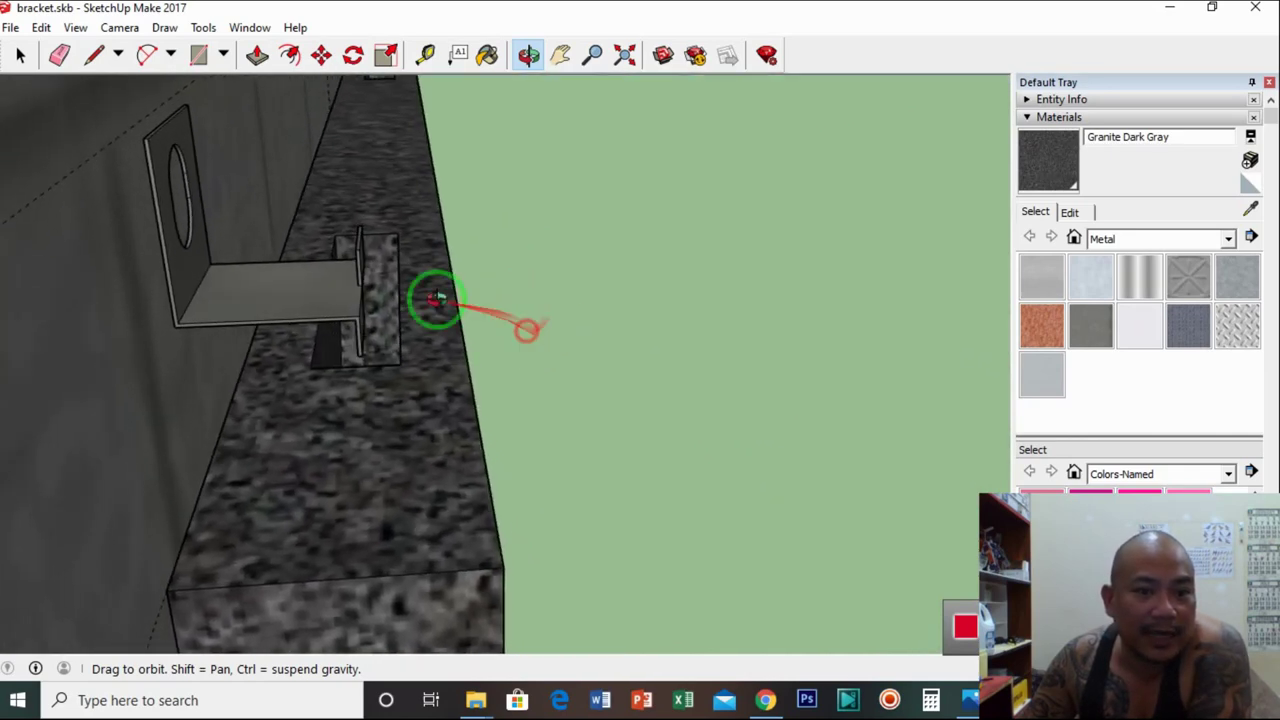
left_click_drag(436, 298, 390, 342)
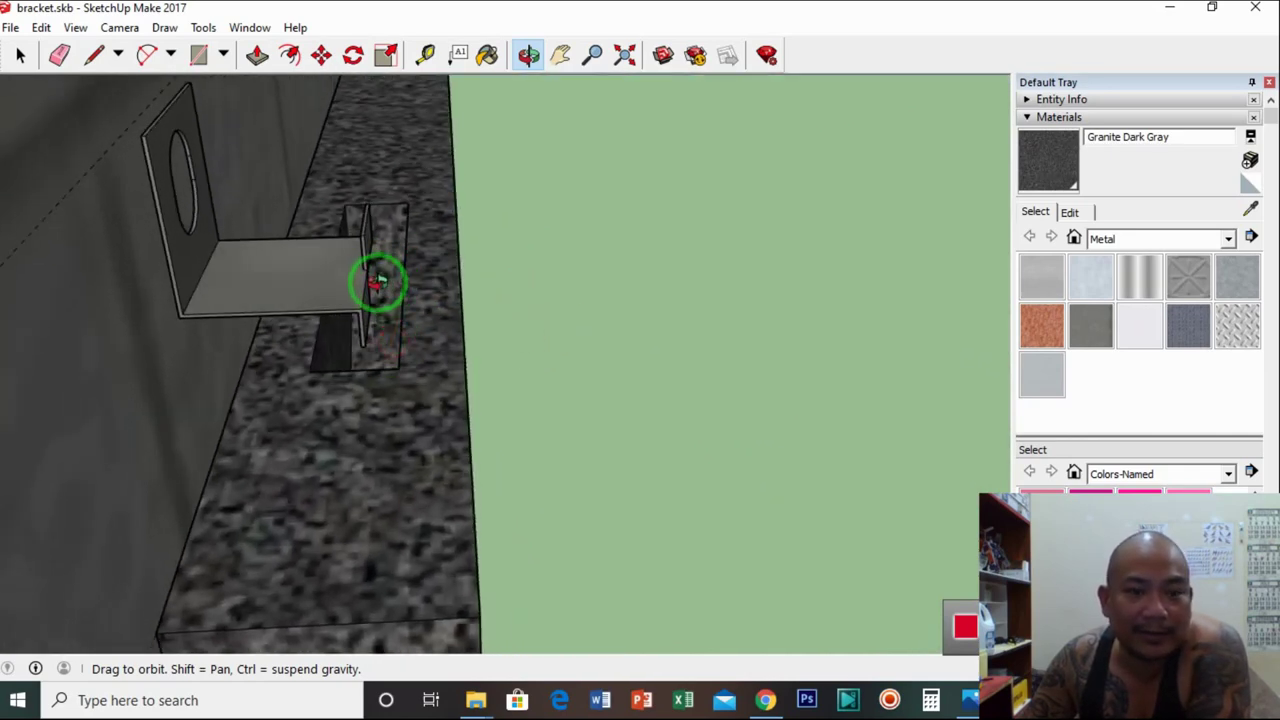
left_click_drag(378, 283, 366, 212)
left_click_drag(366, 323, 307, 452)
scroll(272, 316, "up", 5)
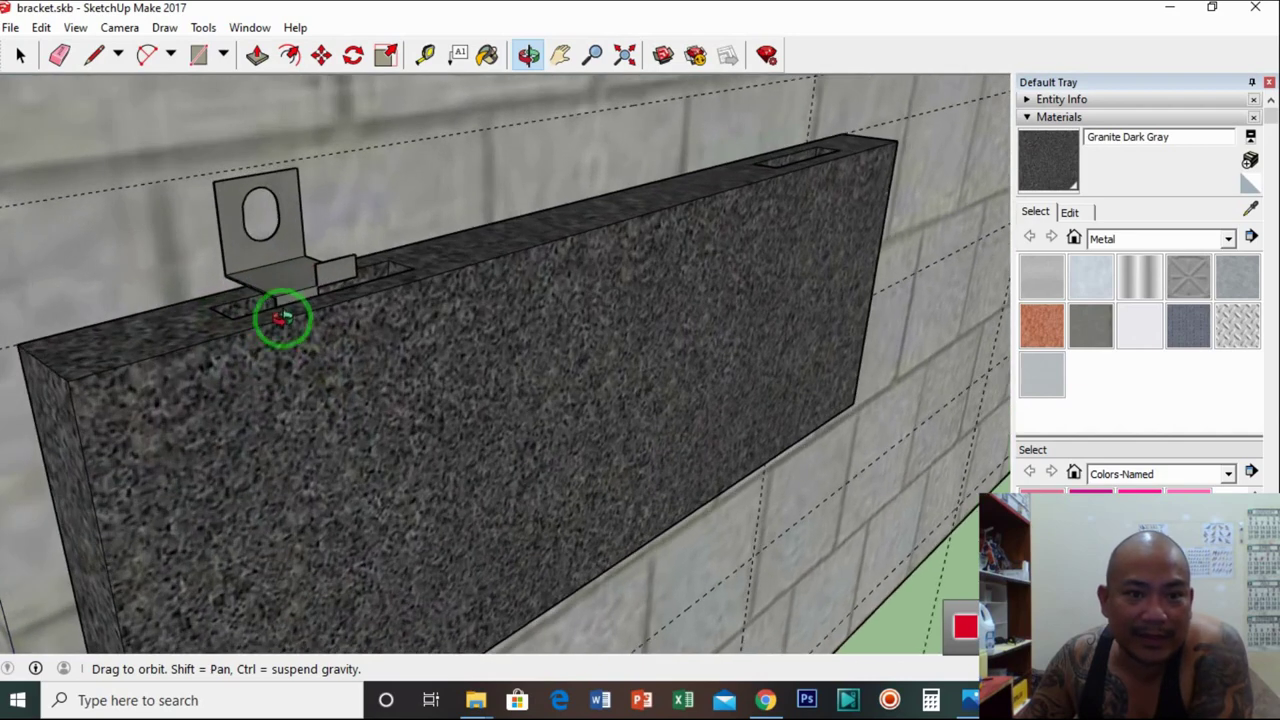
Place guidelines just inside the panel's left edge and 0.12m from its right edge
left_click(427, 55)
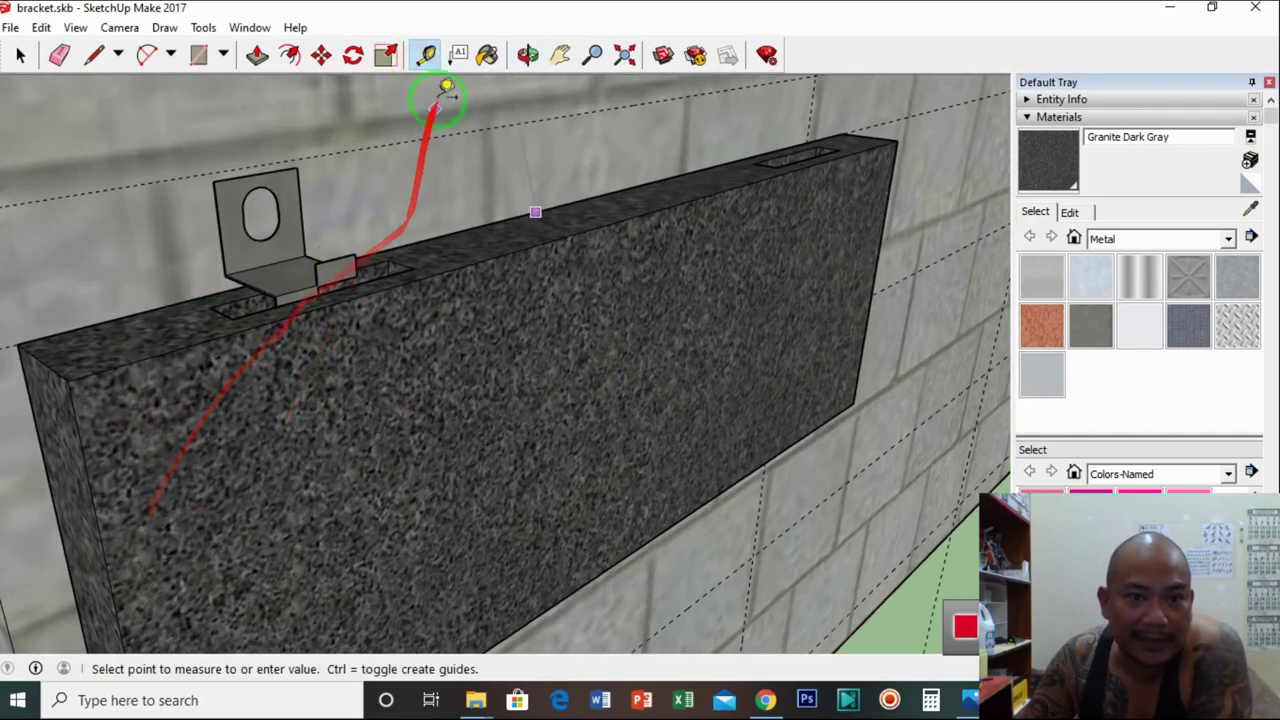
left_click(100, 512)
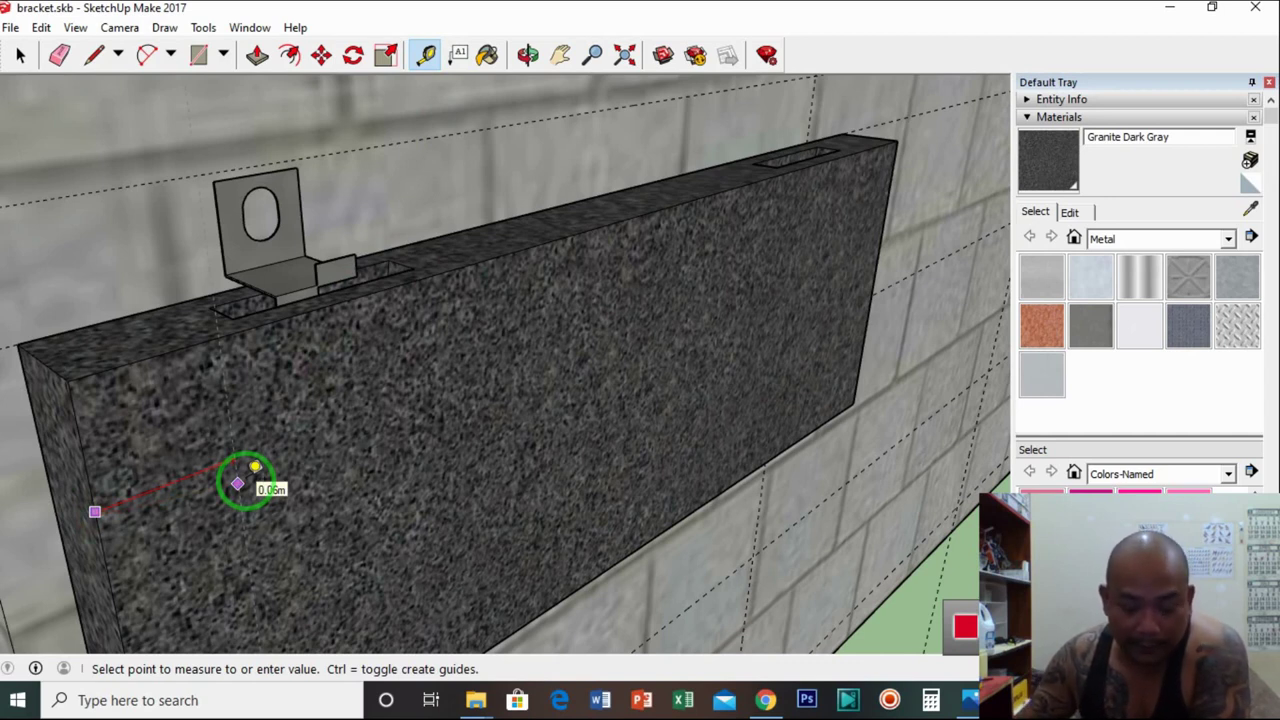
left_click(237, 484)
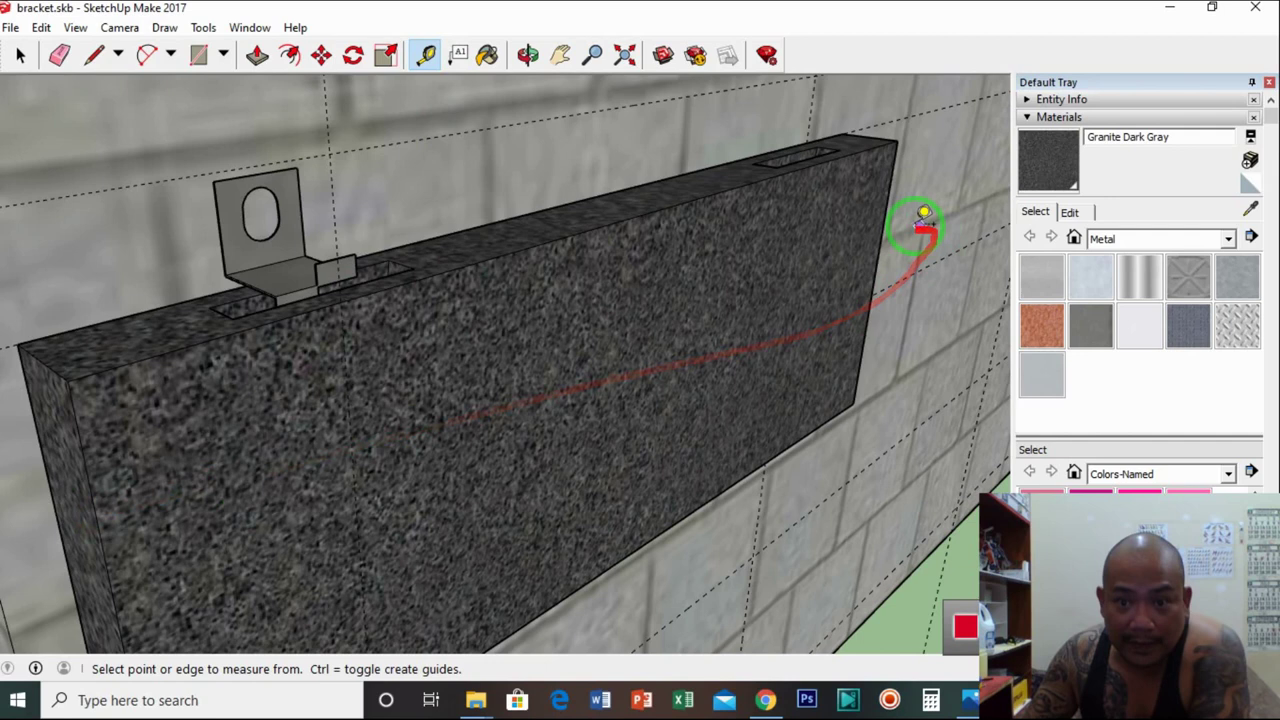
left_click(882, 224)
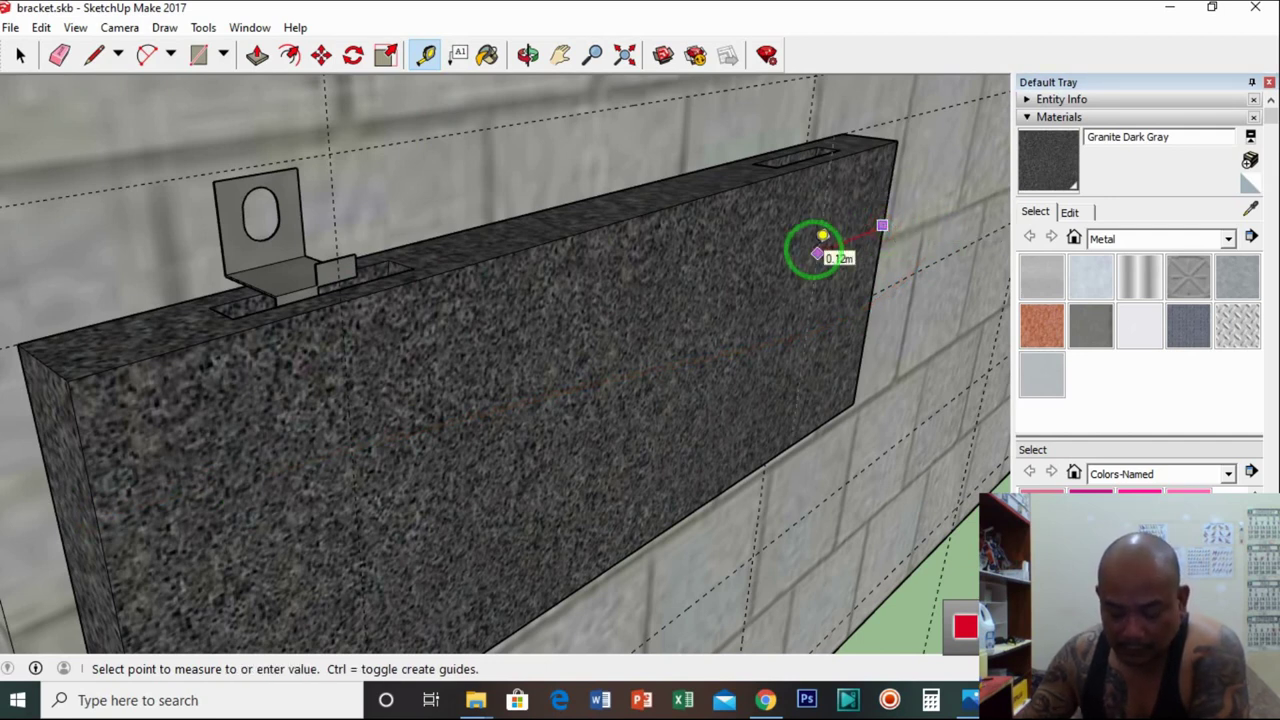
left_click(817, 253)
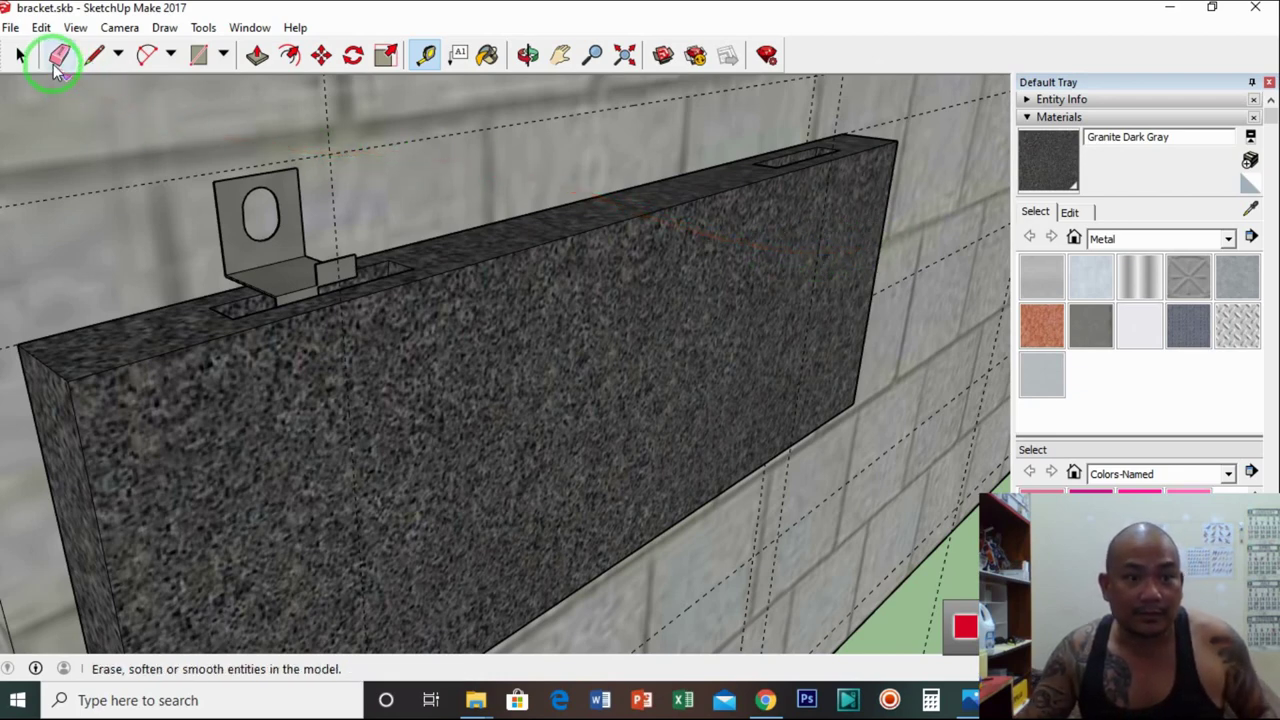
Add a vertical wall guideline 0.08m from an existing guide near the panel's right end
left_click(55, 60)
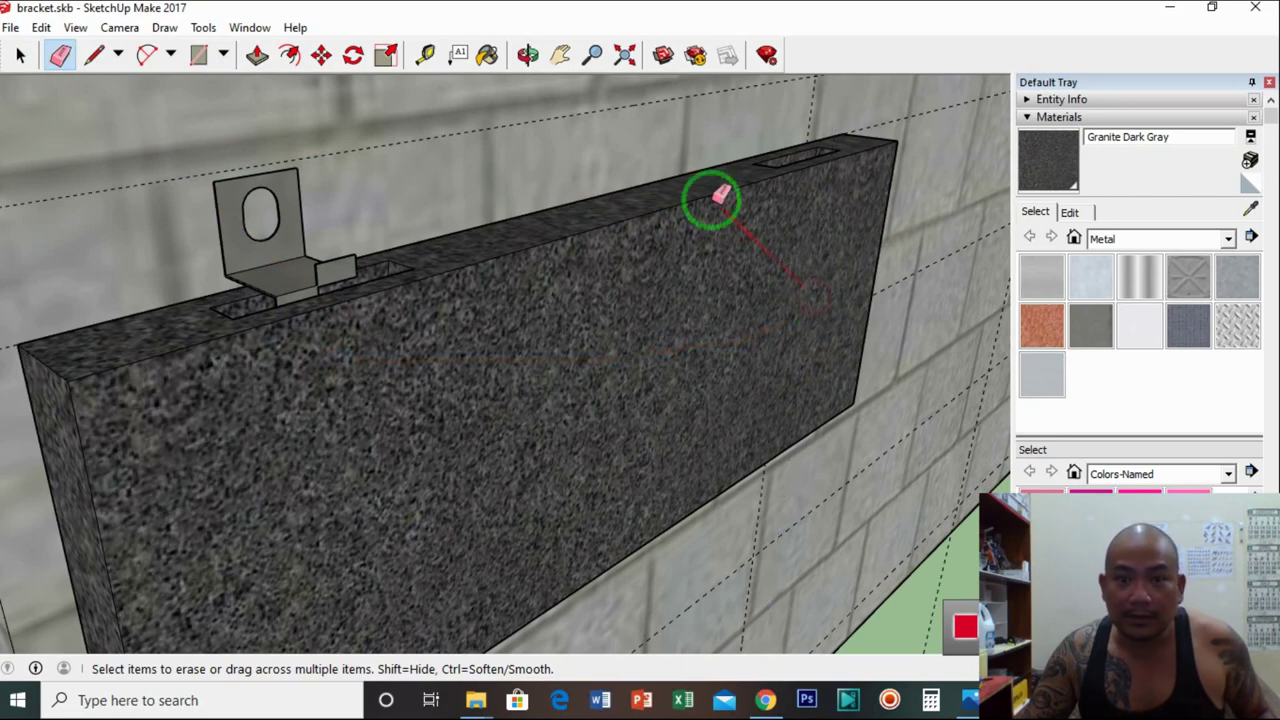
left_click(528, 55)
left_click_drag(514, 145, 487, 105)
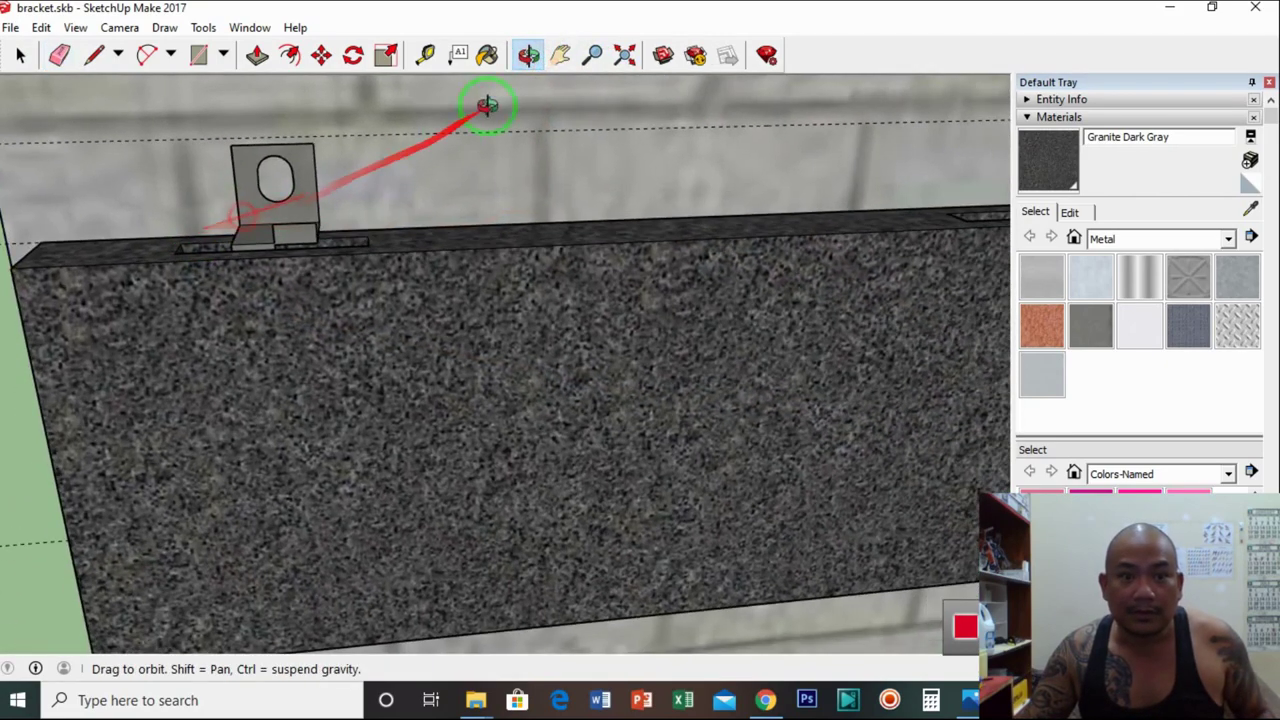
left_click(560, 55)
left_click_drag(540, 170, 588, 368)
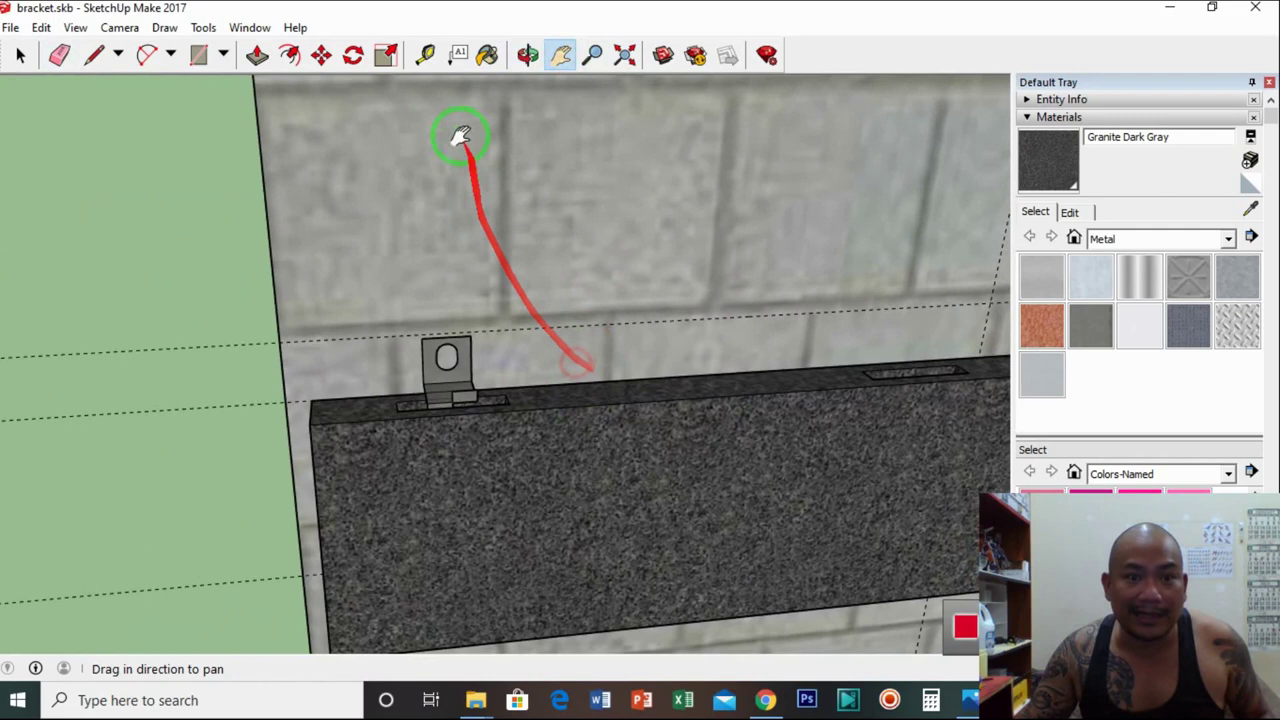
left_click(425, 55)
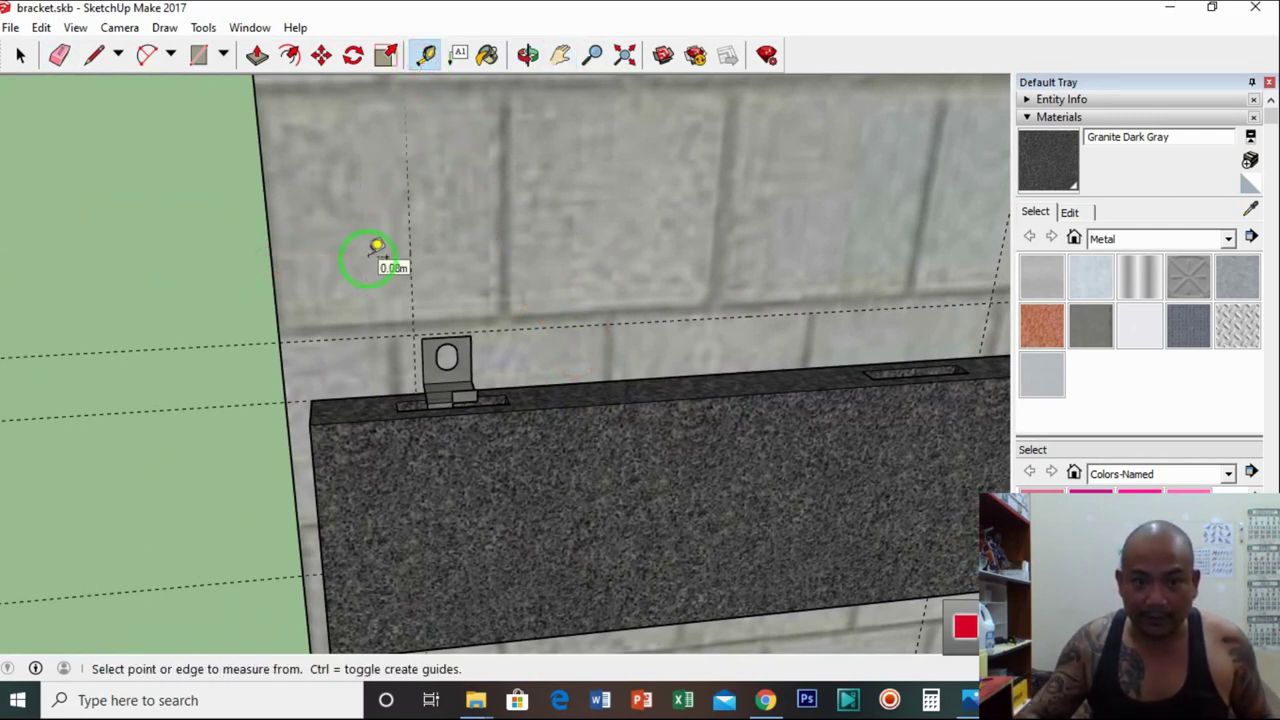
left_click(560, 55)
left_click_drag(709, 286, 312, 309)
left_click(425, 55)
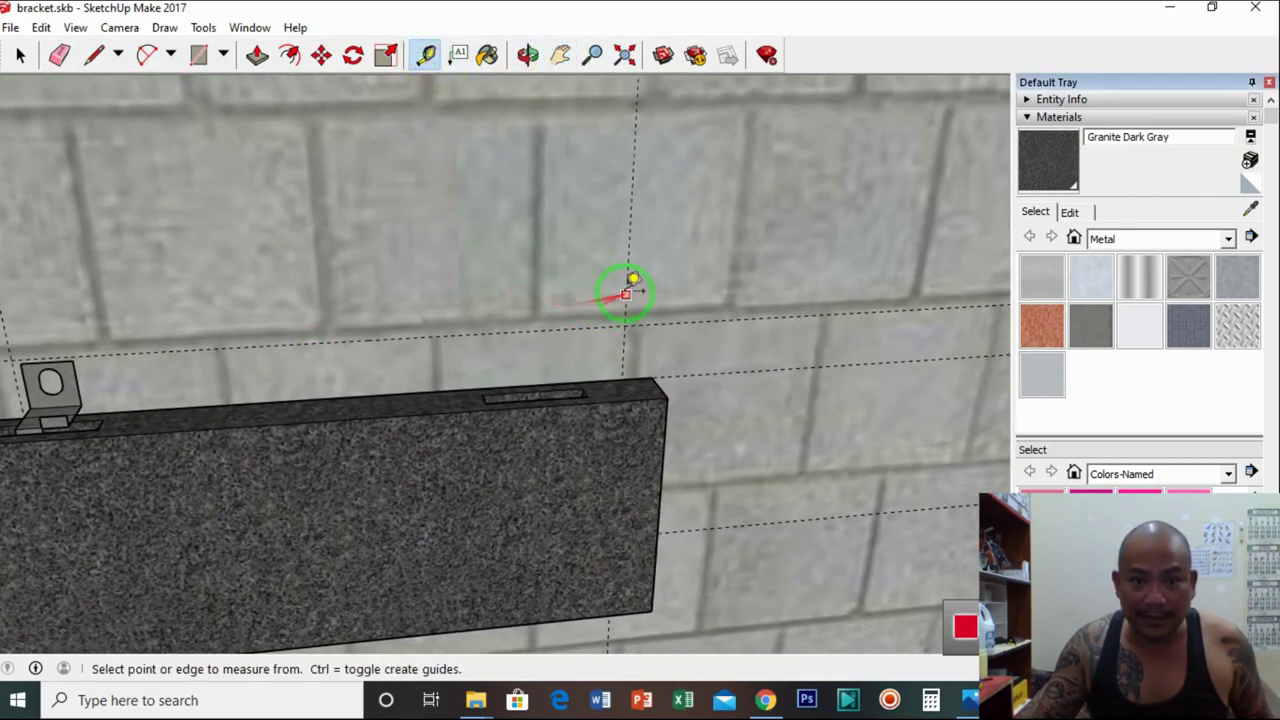
left_click(625, 293)
left_click(551, 283)
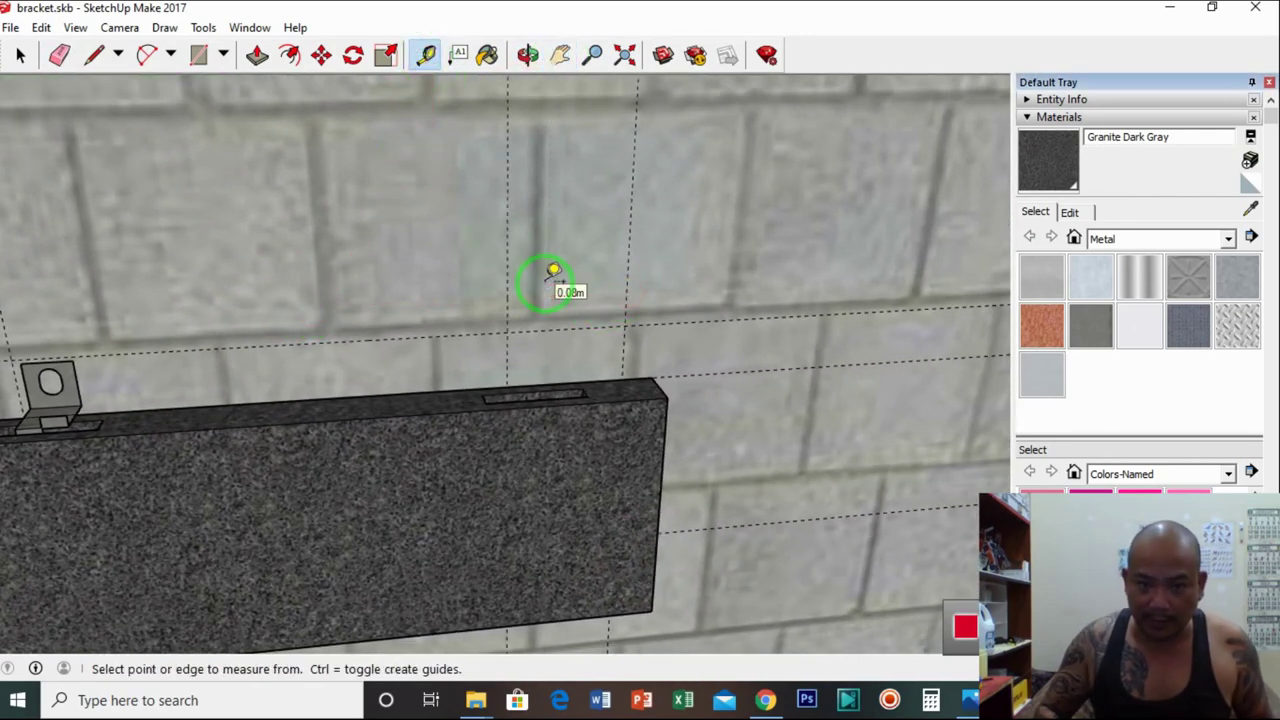
left_click(524, 56)
left_click_drag(400, 290, 528, 203)
Orbit close to the panel top and select the metal bracket
left_click_drag(431, 234, 294, 377)
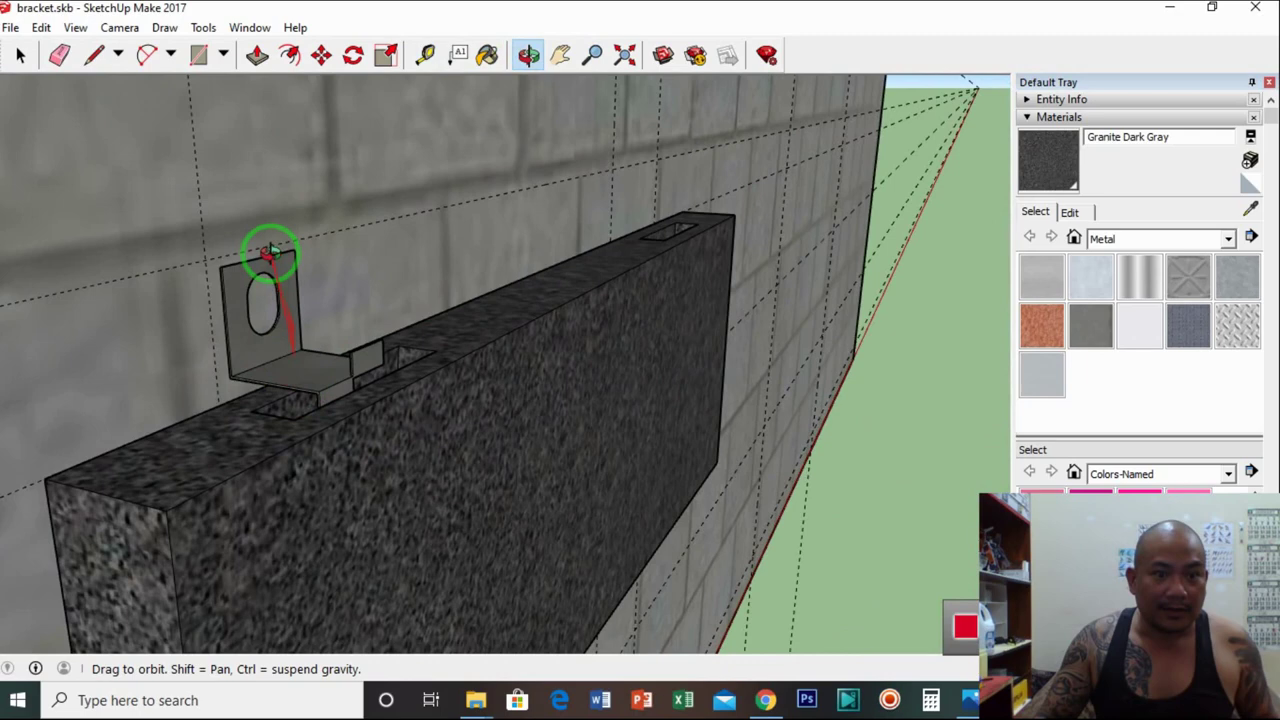
mouse_move(270, 252)
left_mouse_down()
mouse_move(237, 346)
mouse_move(260, 249)
mouse_move(290, 290)
mouse_move(266, 263)
left_mouse_up()
scroll(263, 239, "up", 3)
left_click(20, 55)
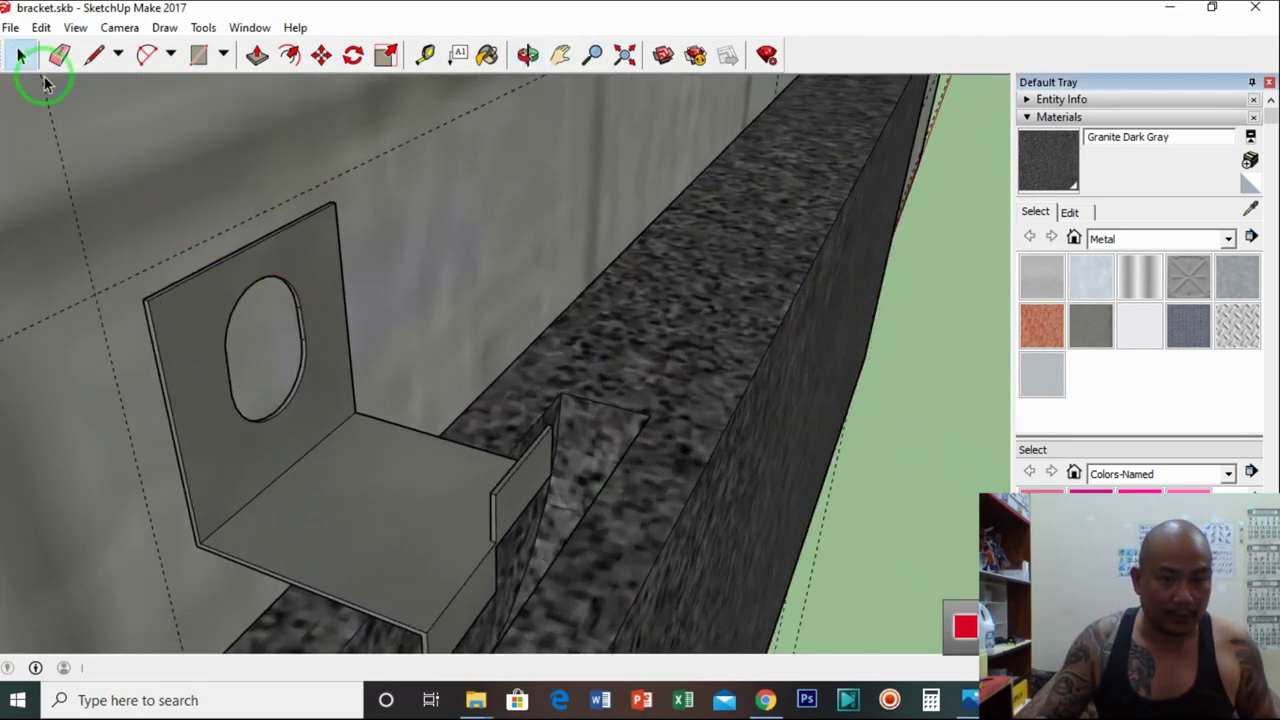
left_click(210, 307)
middle_click_drag(210, 307, 280, 120)
Move the bracket up the wall until its top corner snaps to a vertical guide
left_click(321, 55)
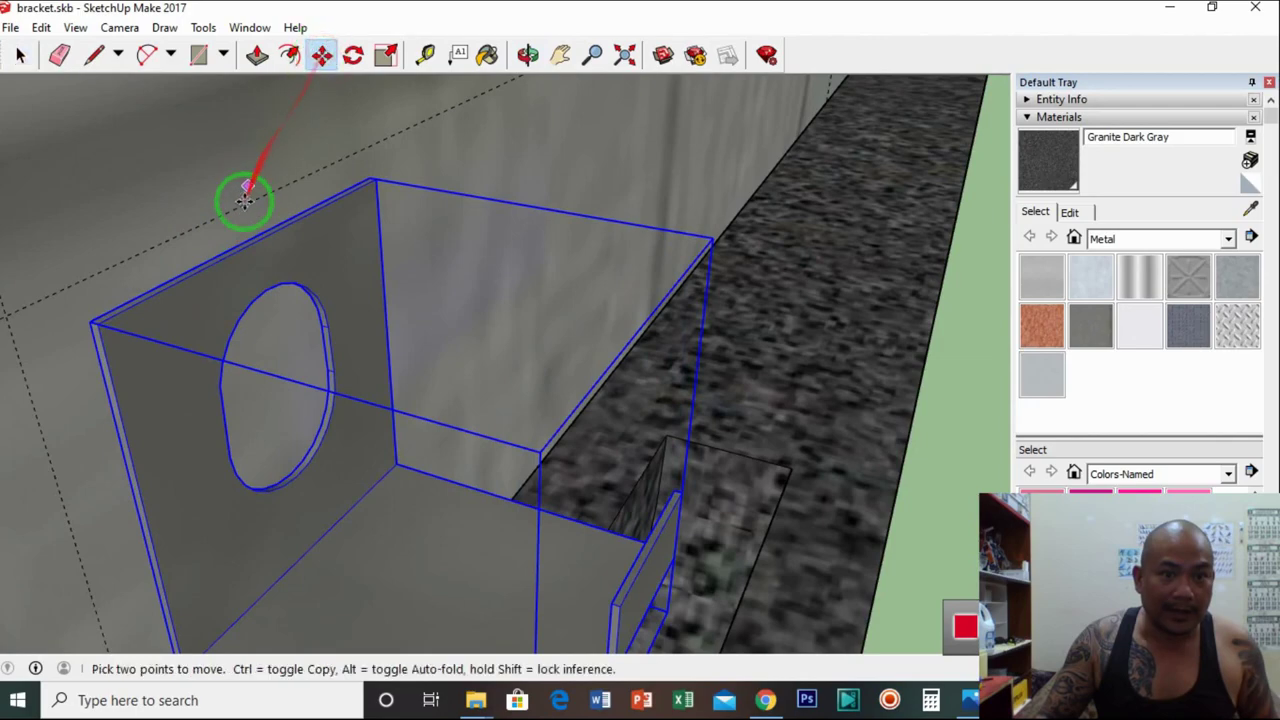
scroll(295, 210, "down", 3)
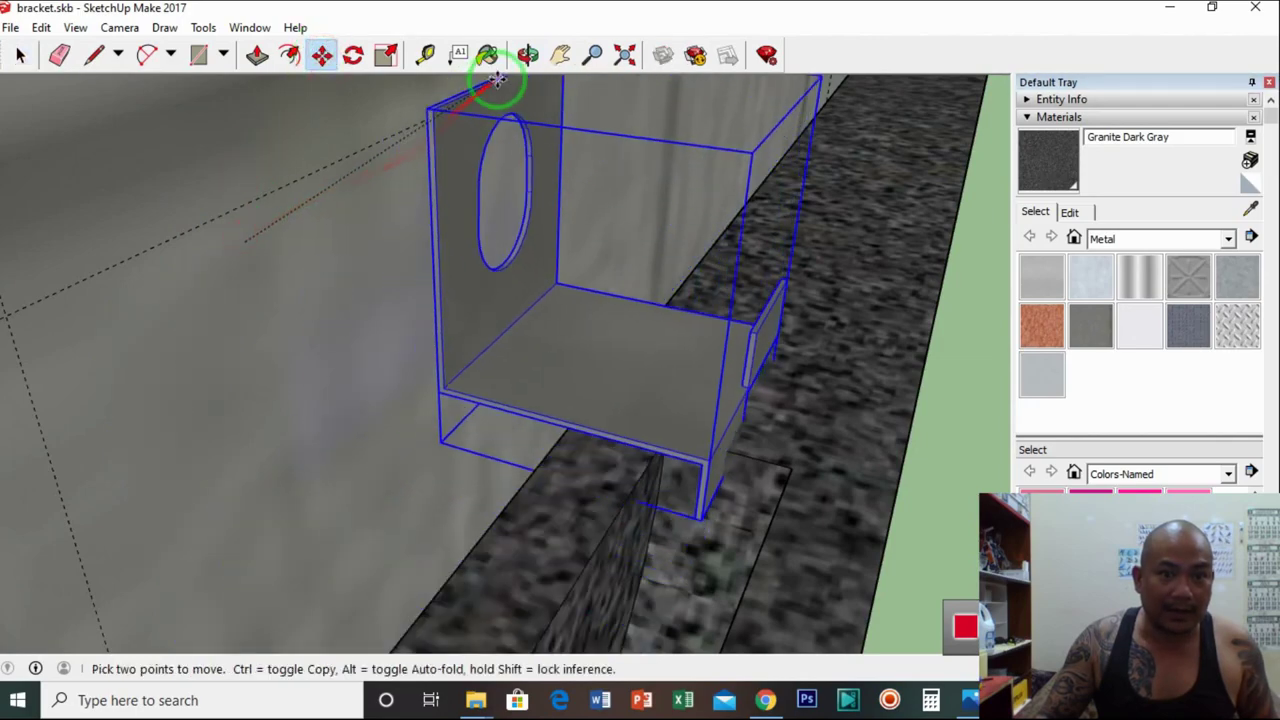
left_click(560, 55)
scroll(391, 220, "up", 3)
scroll(388, 242, "down", 2)
left_click_drag(388, 242, 276, 371)
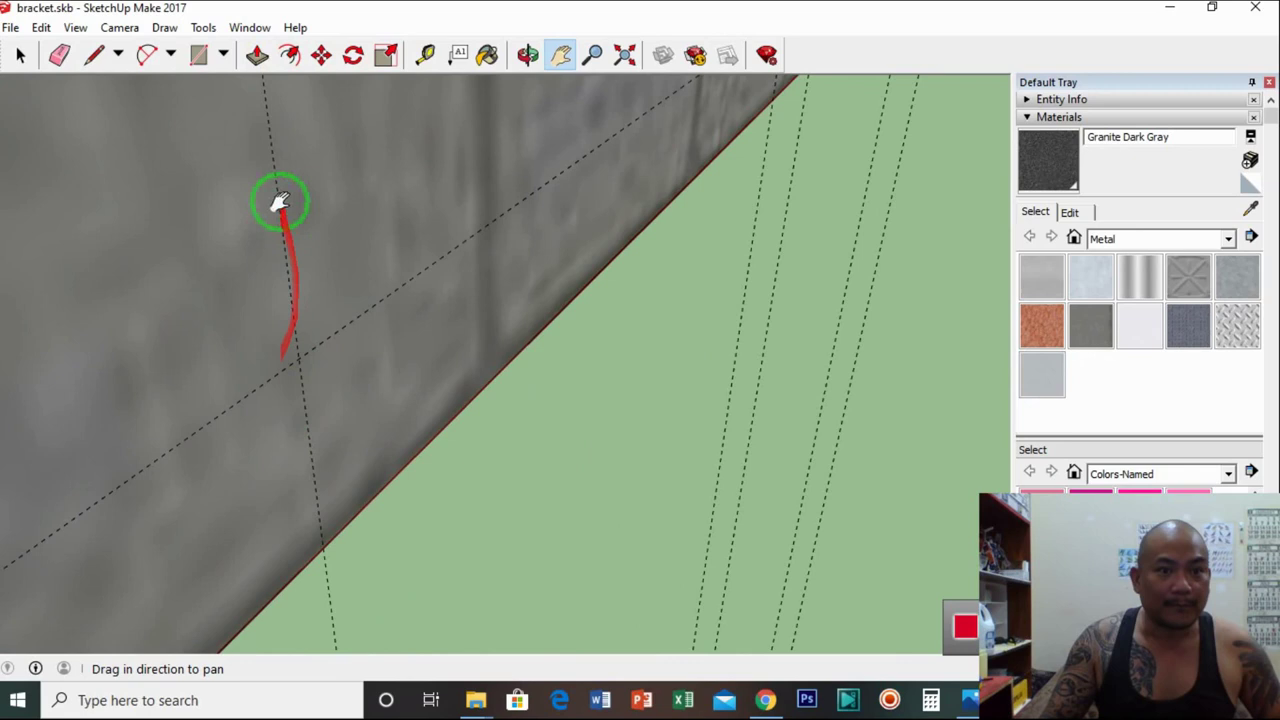
left_click(321, 55)
left_click_drag(329, 271, 269, 133)
Place a copy of the bracket piece, then undo the accidental copy
left_click(527, 55)
left_click_drag(366, 271, 527, 145)
left_click(560, 55)
scroll(420, 429, "up", 5)
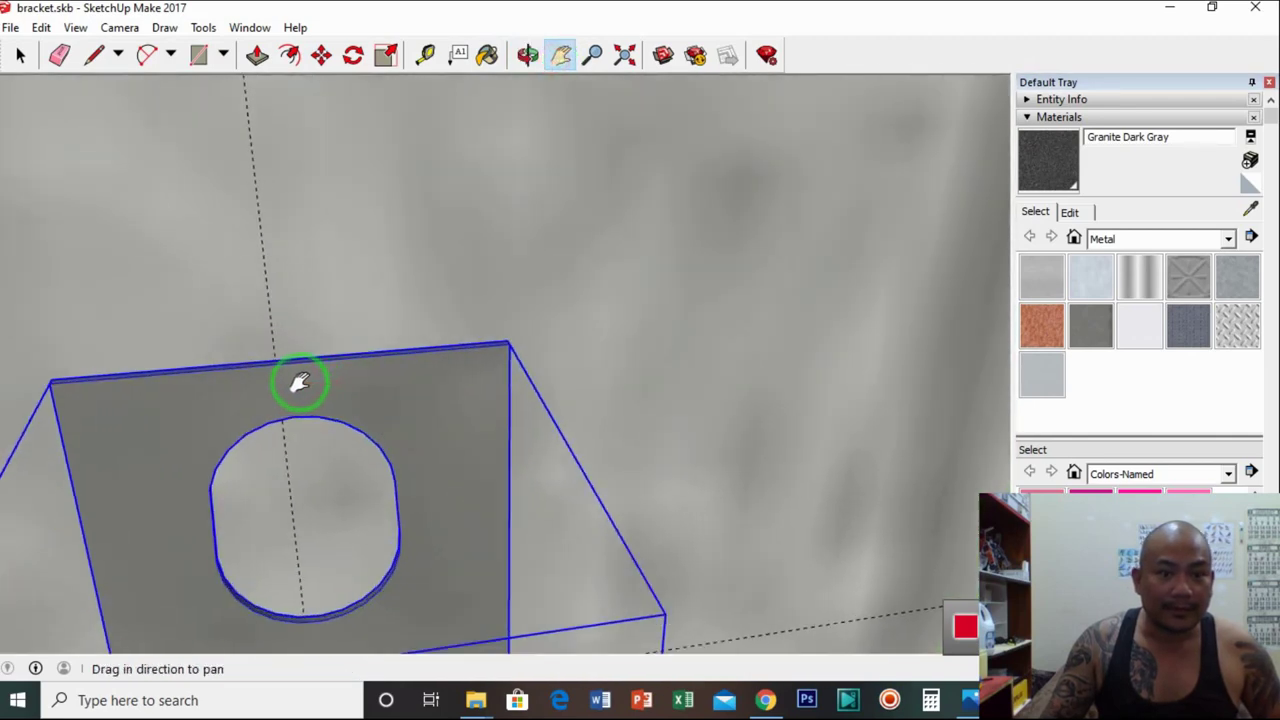
scroll(300, 383, "up", 3)
left_click(321, 55)
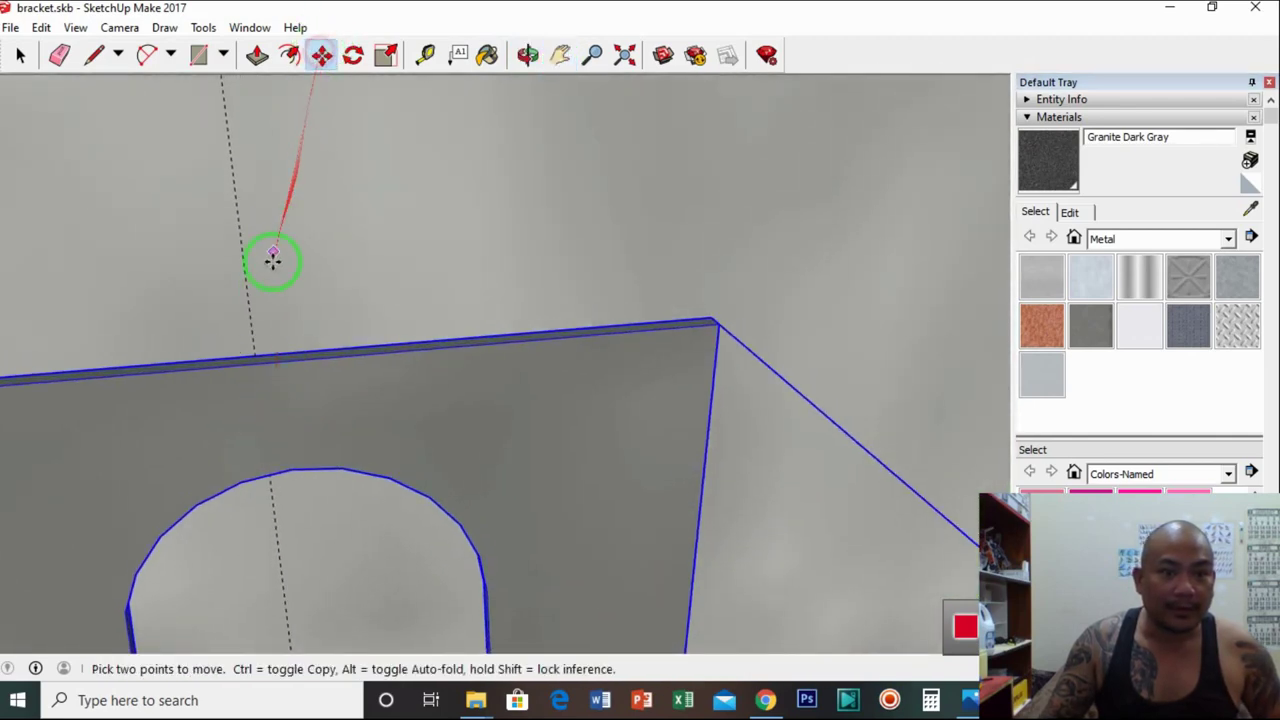
left_click(256, 355)
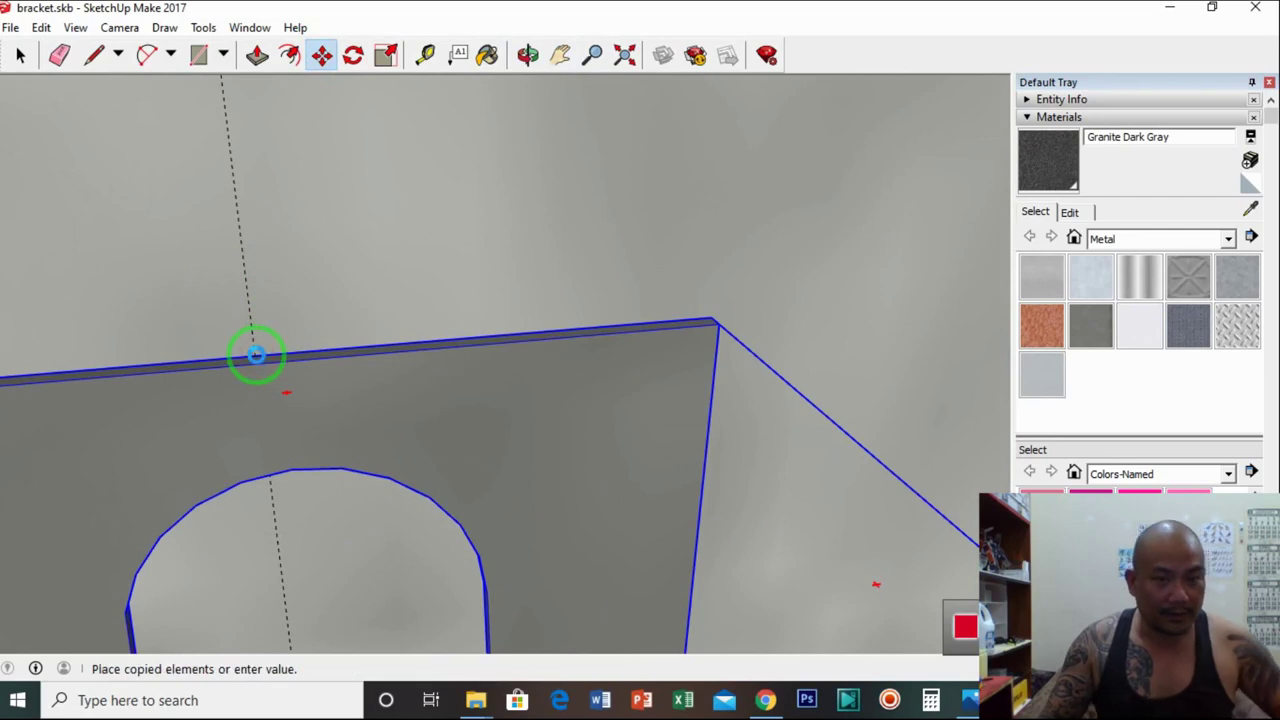
left_click(556, 57)
left_click(594, 126)
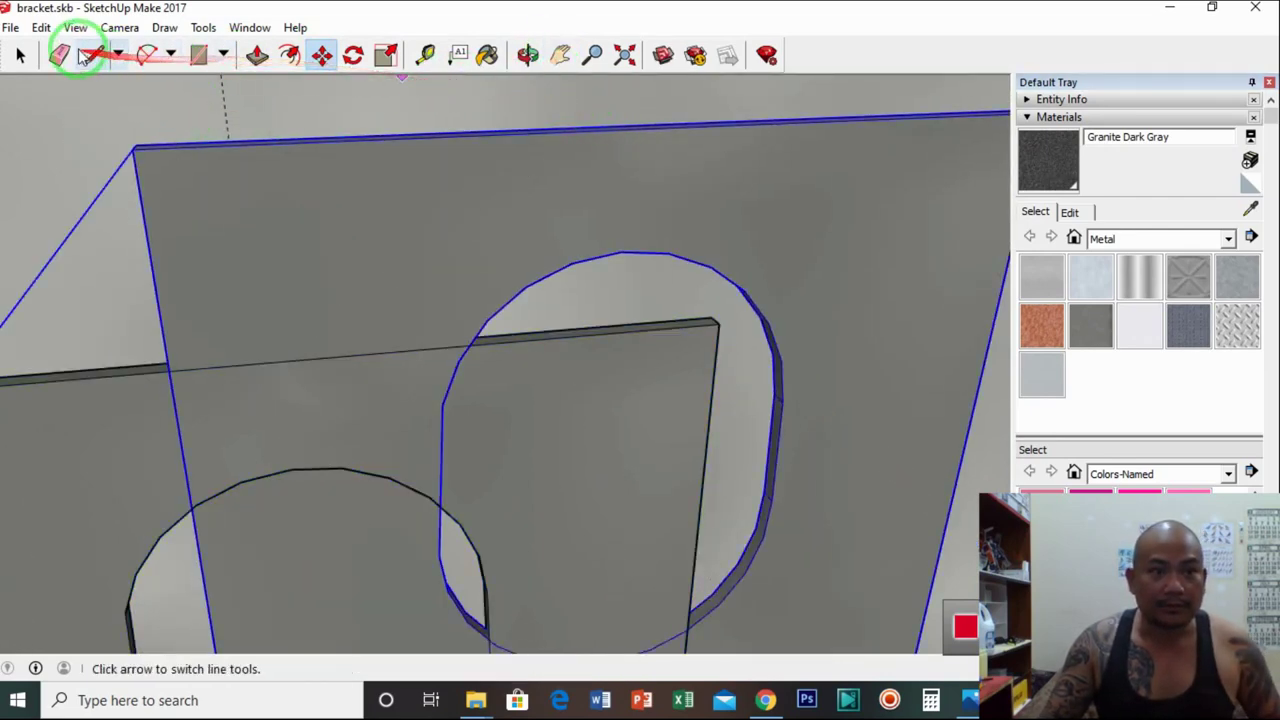
left_click(41, 27)
left_click(72, 50)
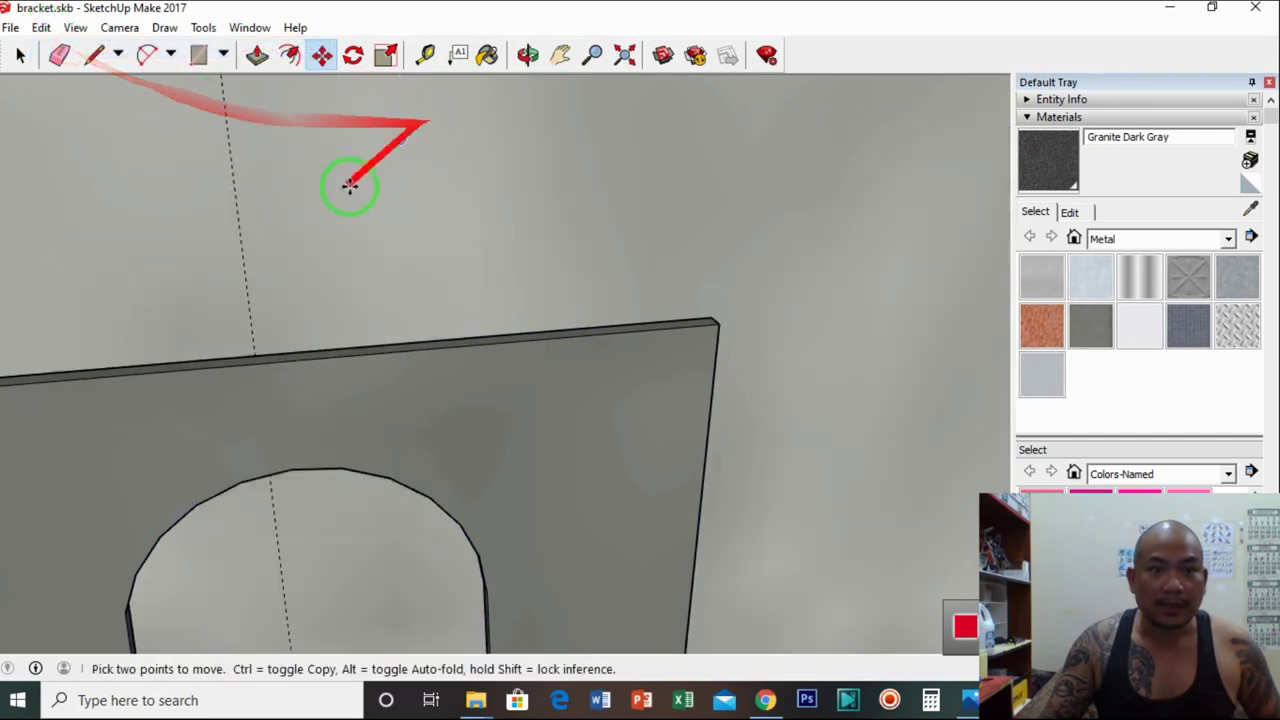
Select the whole bracket with its connected faces and copy it
left_click(528, 54)
left_click_drag(491, 106, 378, 443)
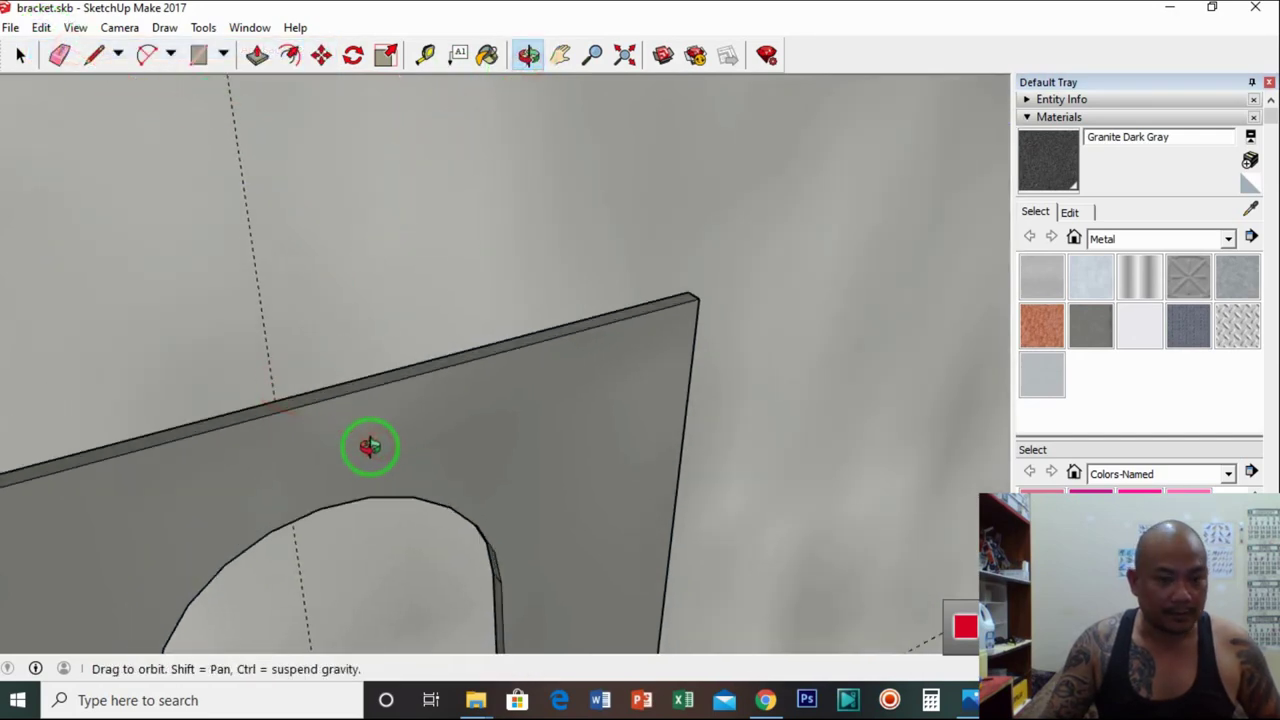
key("space")
triple_click(303, 452)
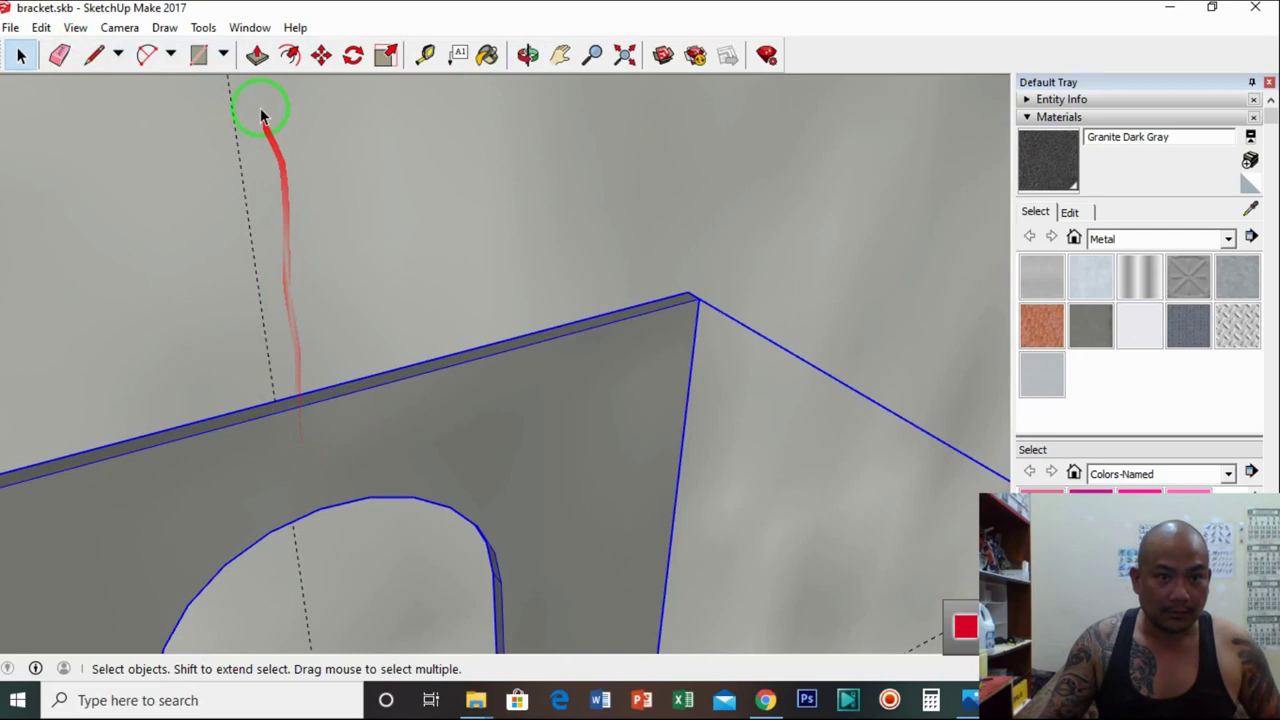
left_click(321, 54)
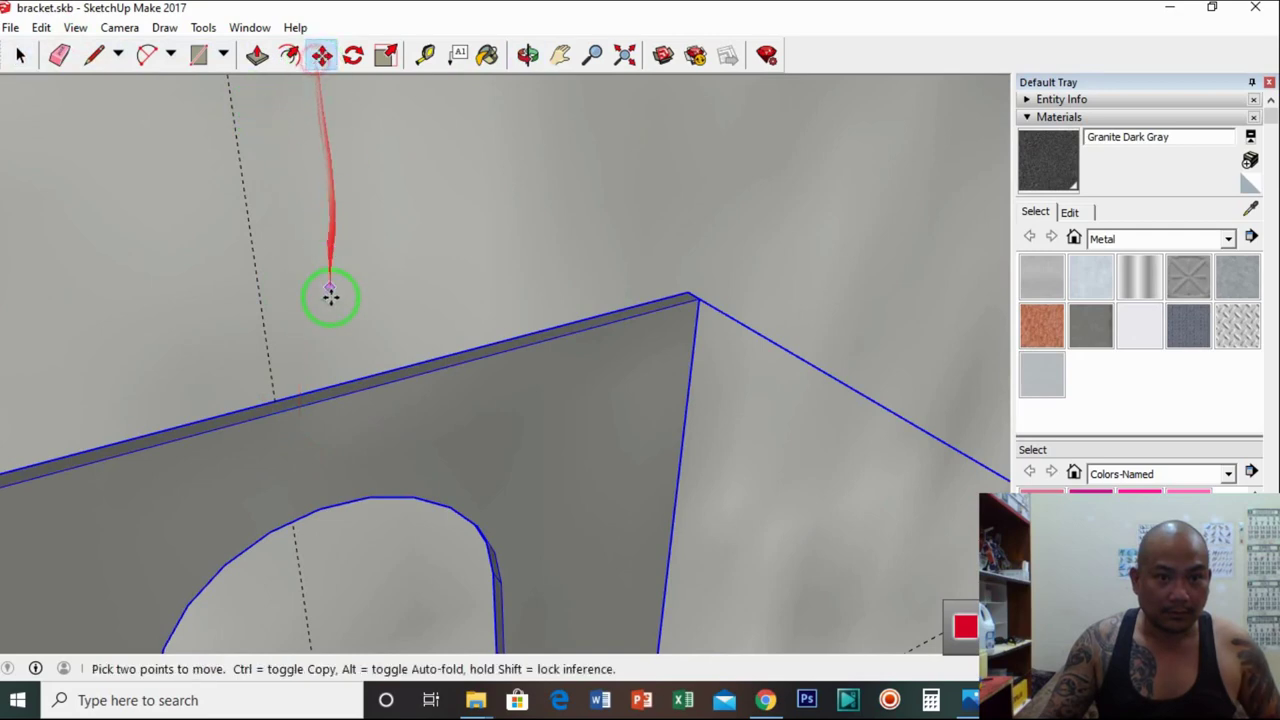
left_click(276, 399)
key("ctrl")
Paste the bracket copy onto the wall's lower face just above a horizontal guideline
left_click(560, 55)
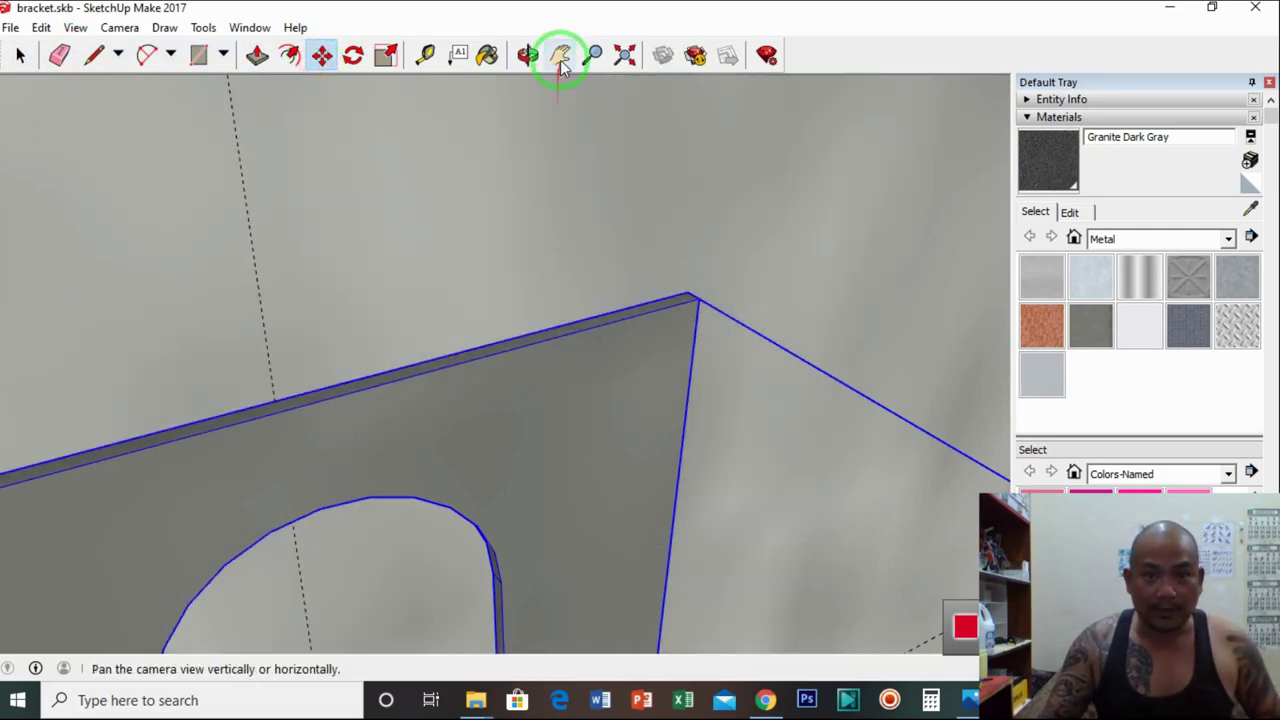
left_click_drag(535, 141, 507, 151)
scroll(457, 171, "down", 10)
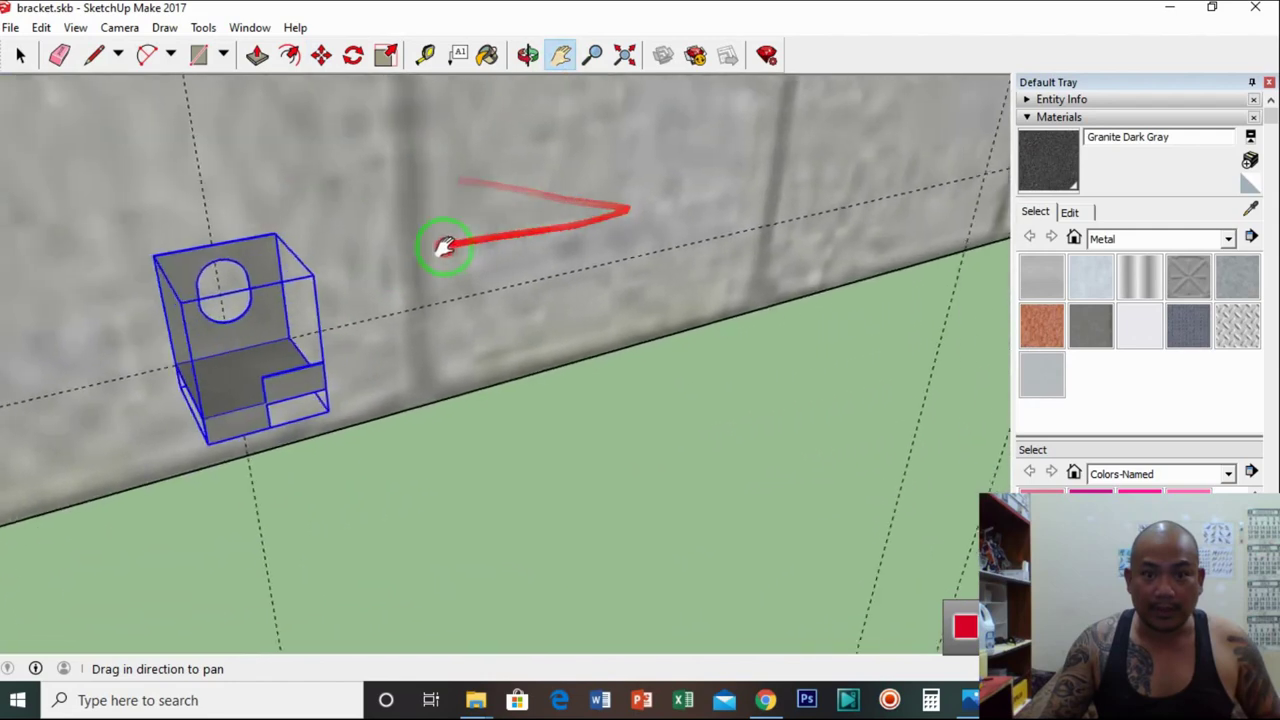
scroll(460, 230, "down", 2)
scroll(494, 220, "up", 10)
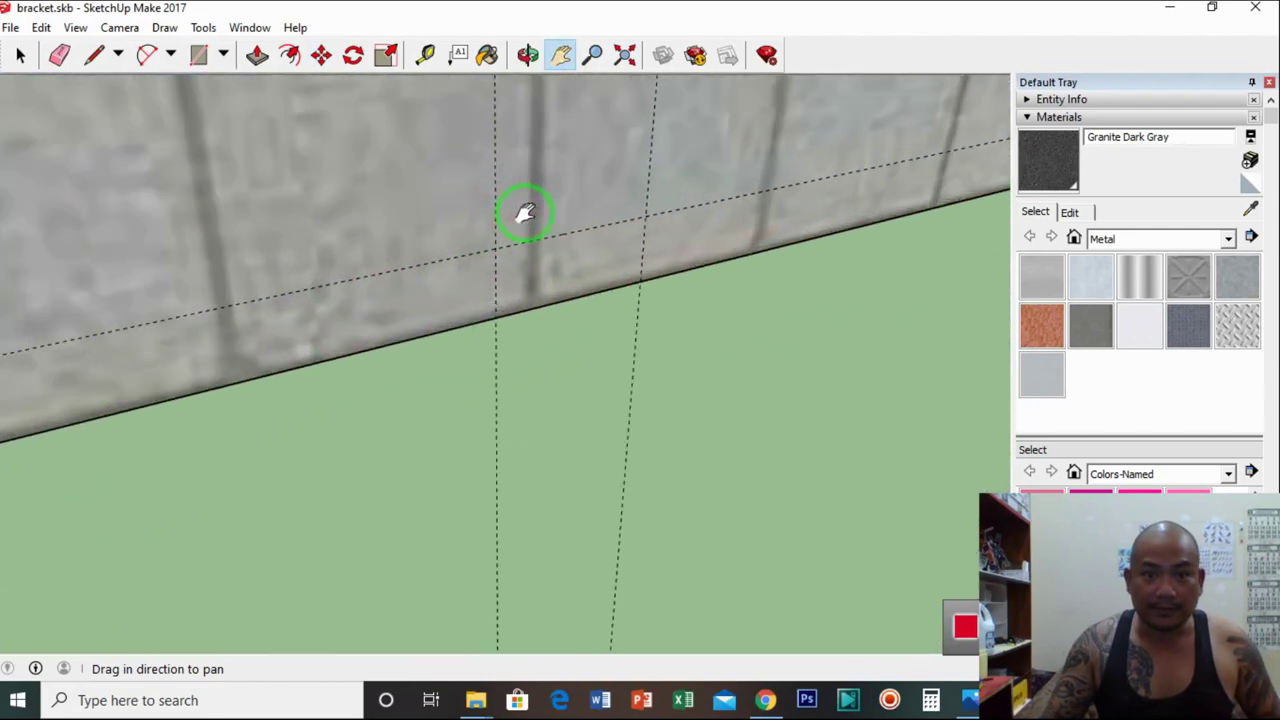
scroll(480, 215, "up", 5)
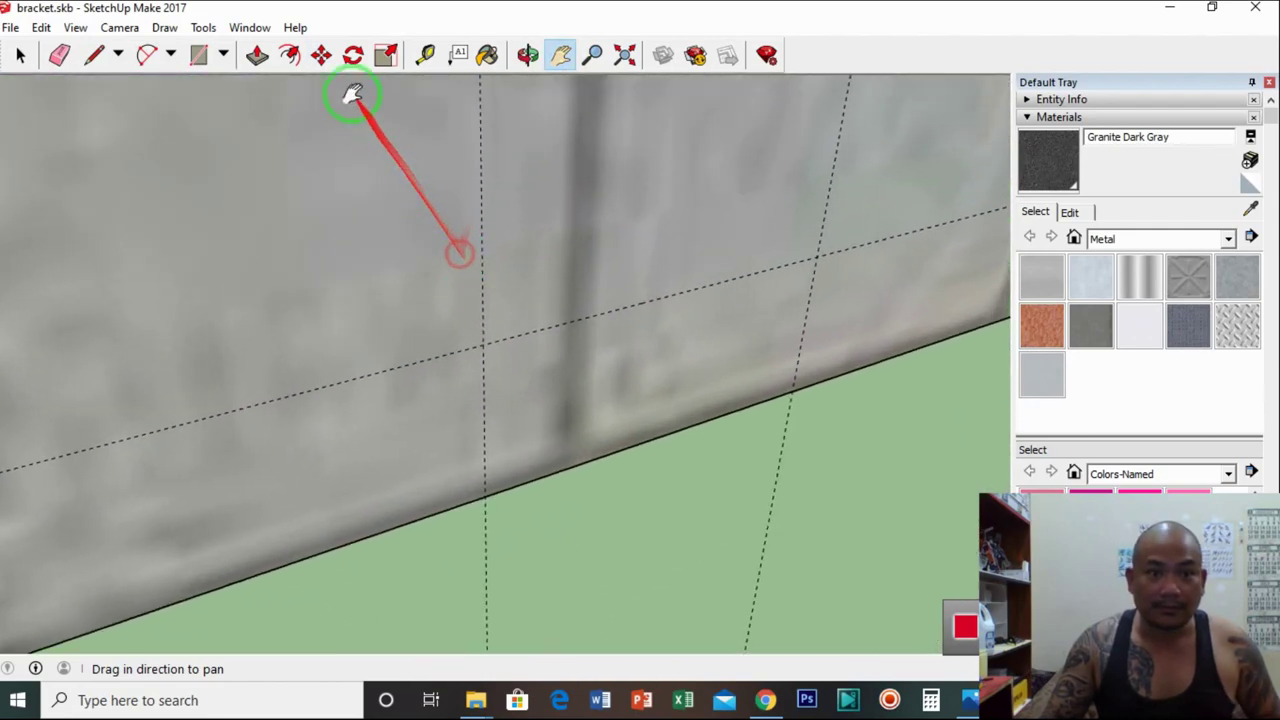
key("ctrl+v")
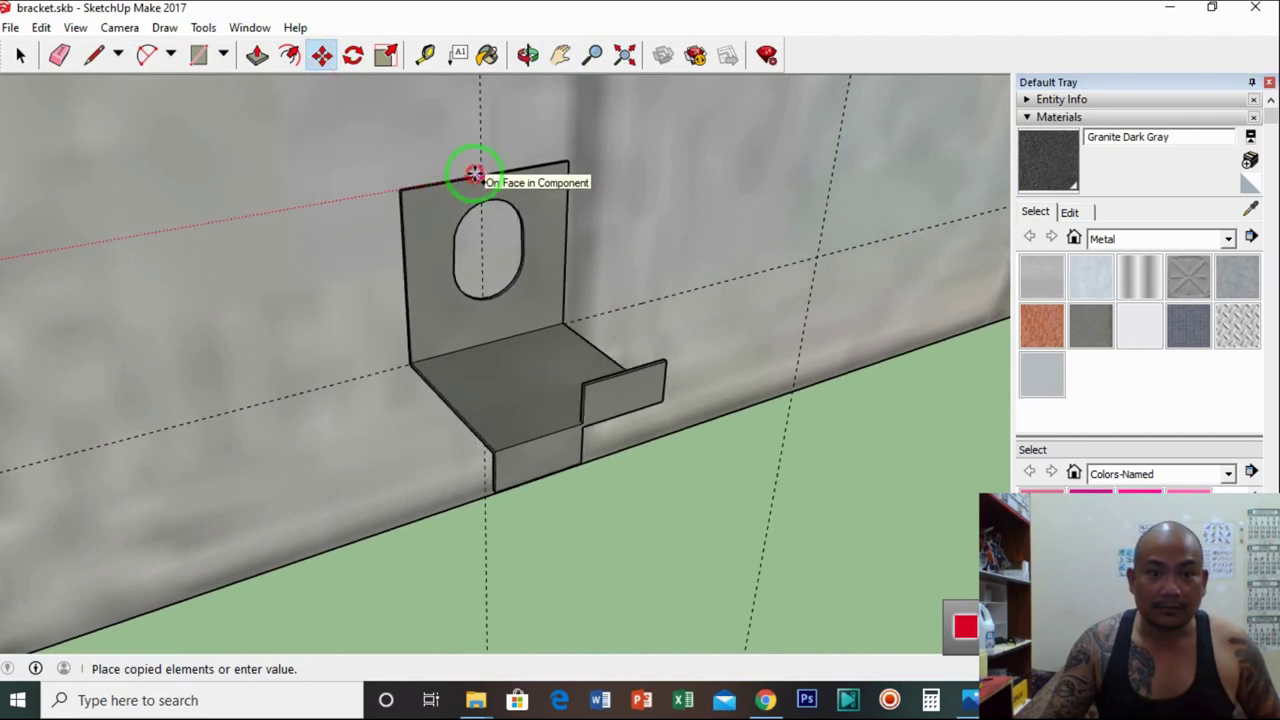
left_click(475, 175)
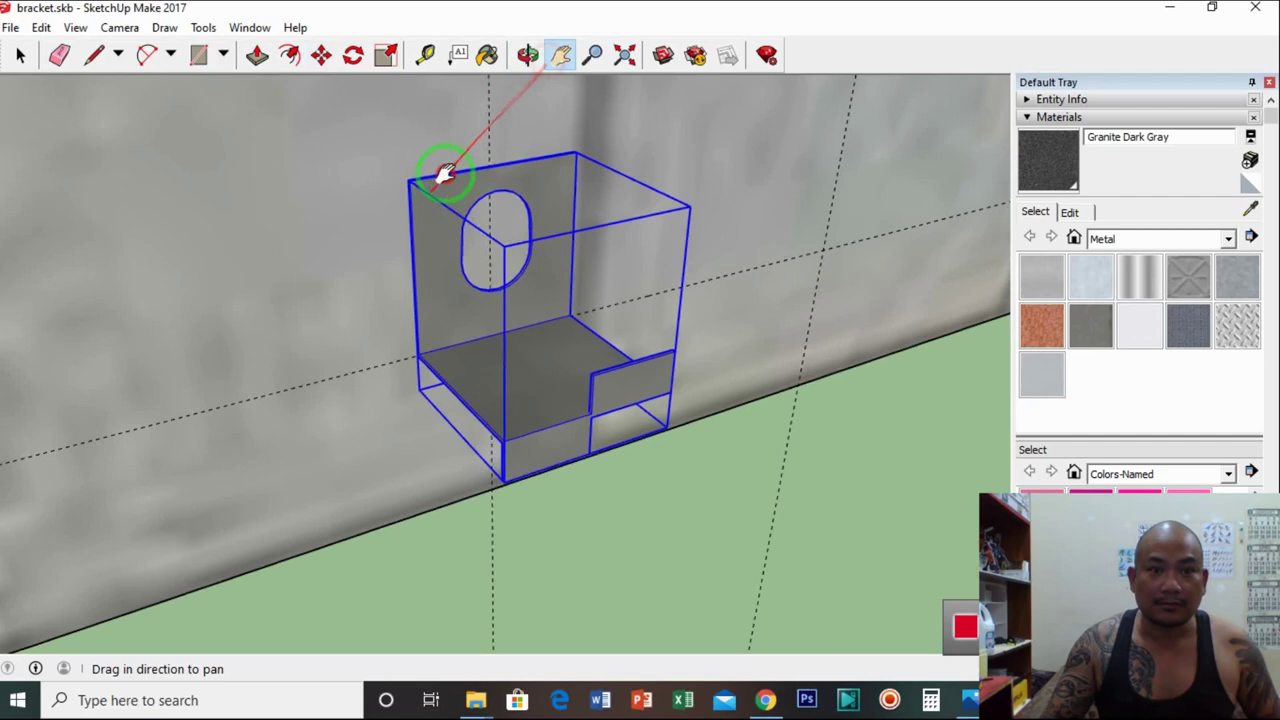
scroll(445, 175, "down", 5)
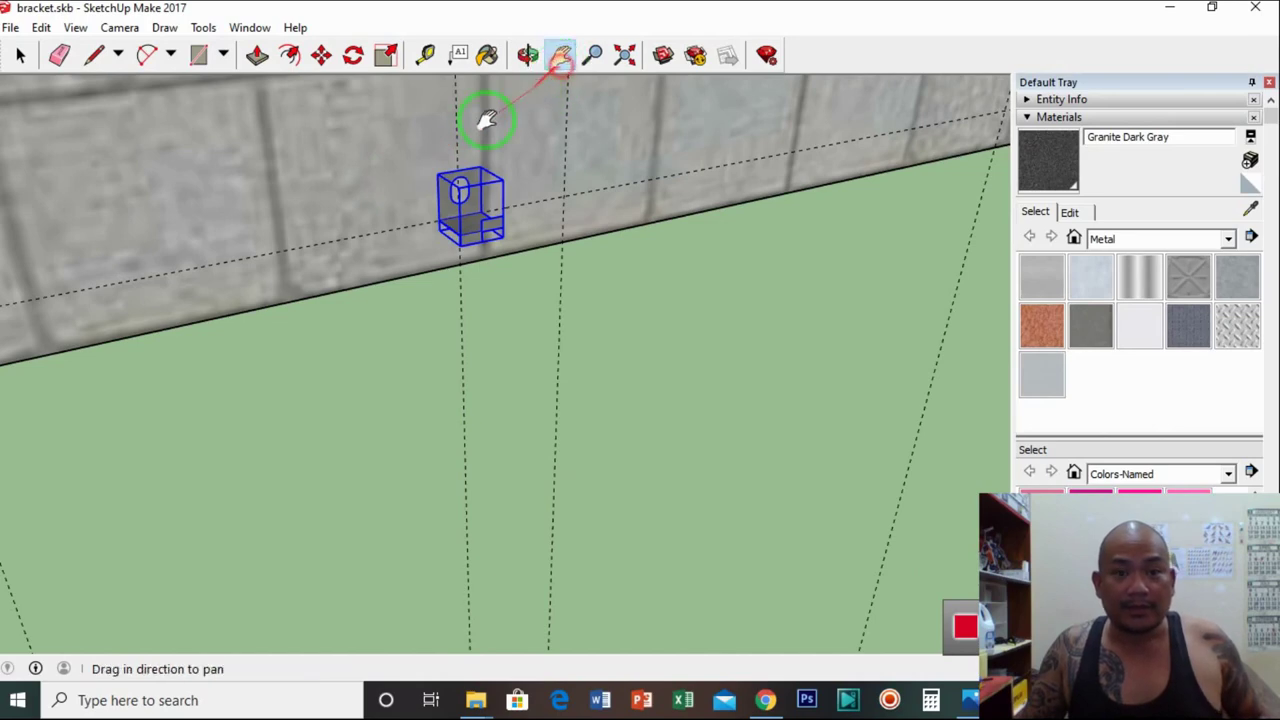
Frame the wall's base and select the dark granite panel
left_click_drag(486, 120, 585, 150)
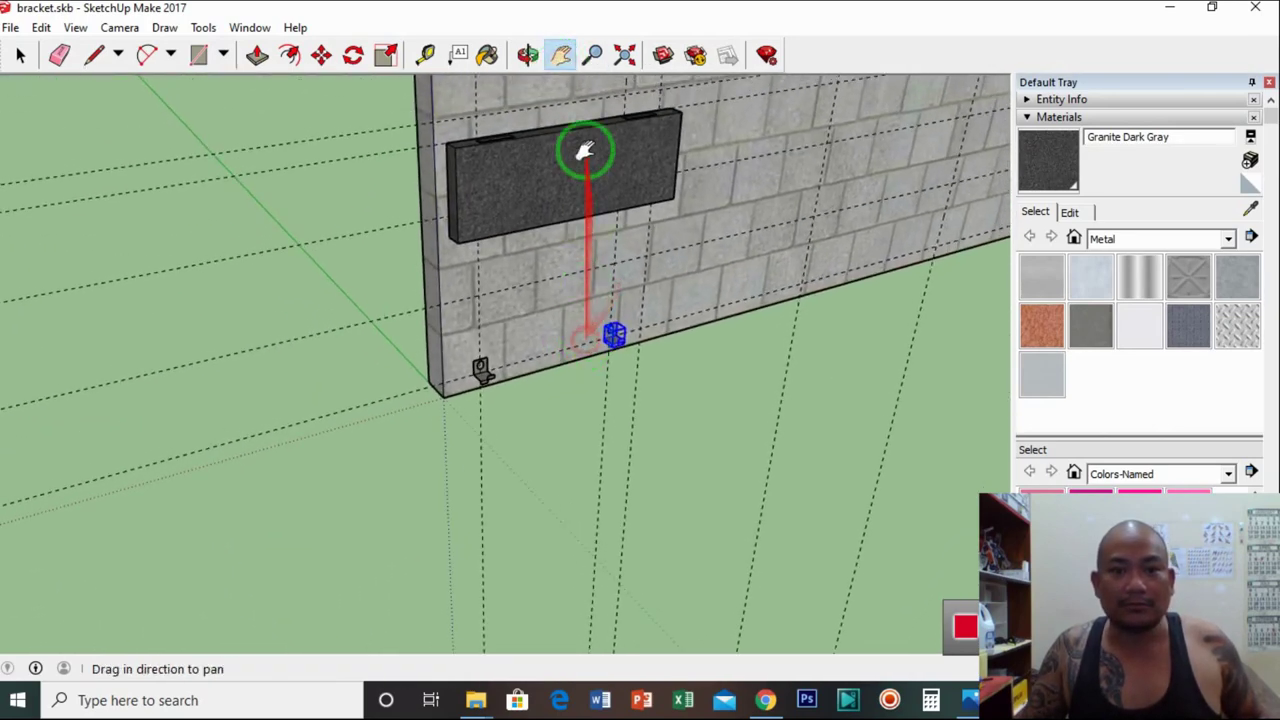
left_click(528, 54)
left_click_drag(543, 277, 640, 205)
left_click_drag(524, 248, 505, 285)
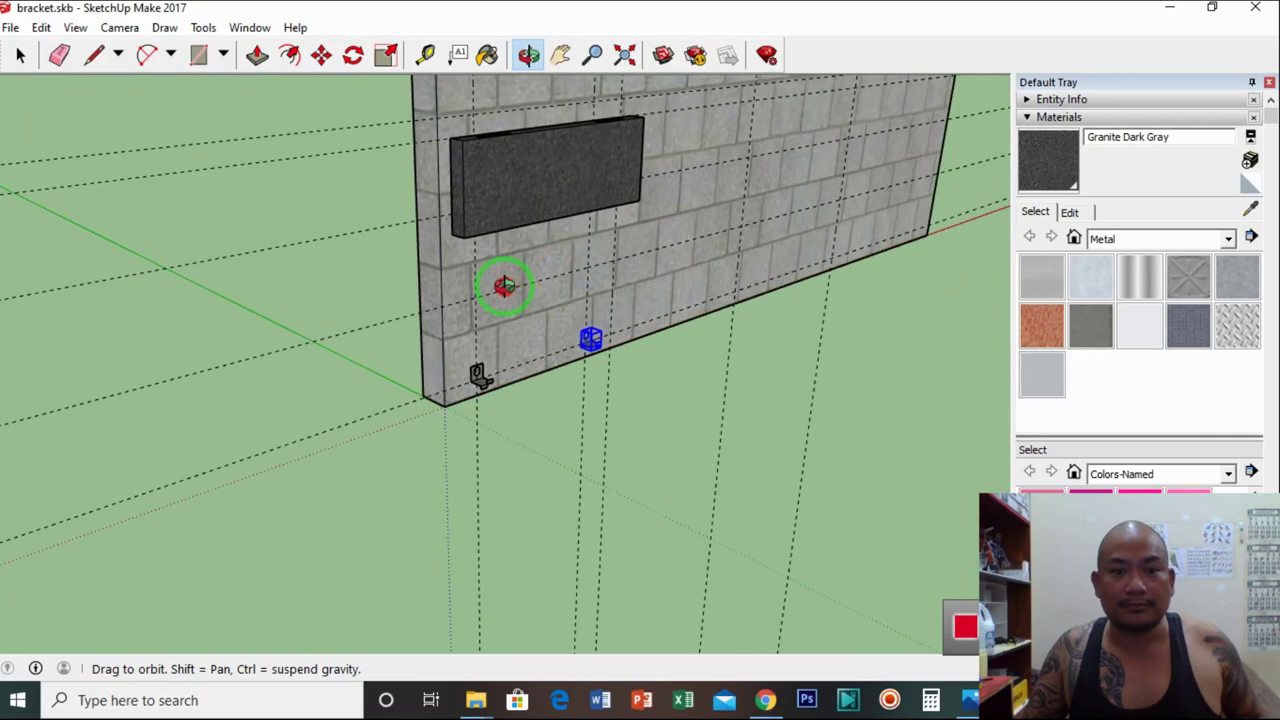
scroll(503, 314, "up", 3)
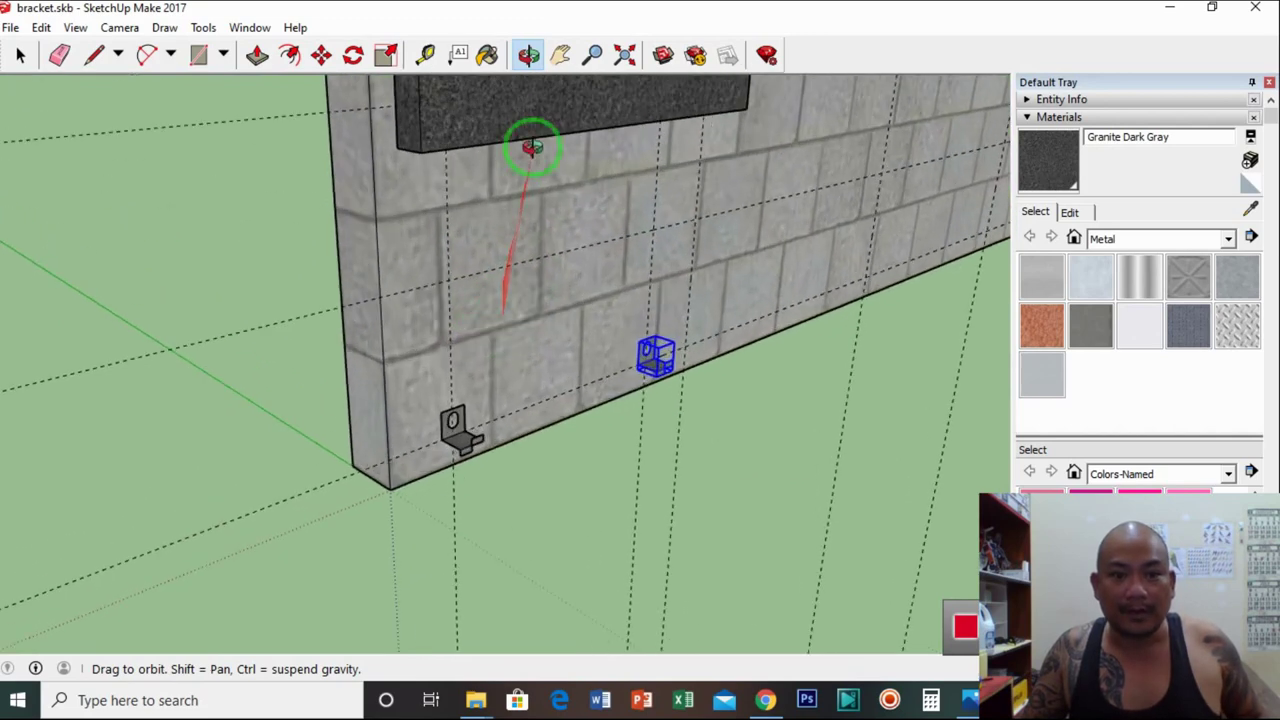
left_click(559, 54)
left_click_drag(545, 290, 525, 377)
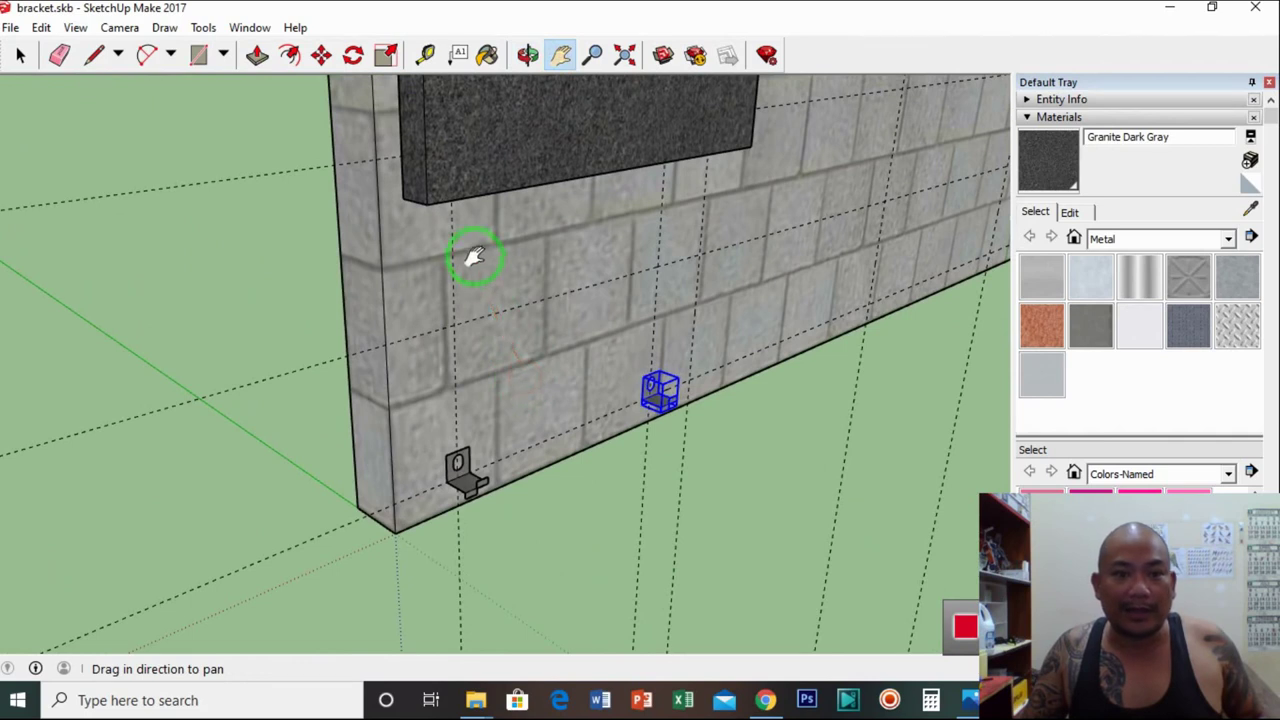
left_click(20, 54)
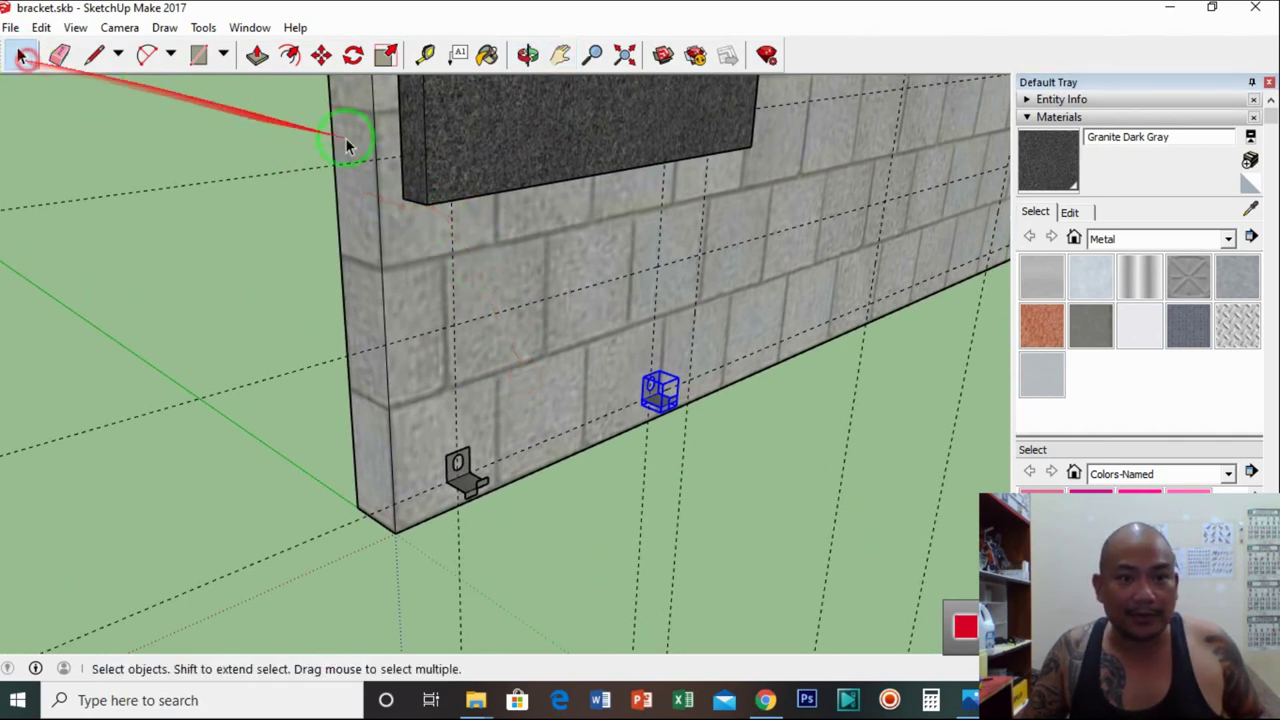
left_click(441, 170)
Move the granite panel by its corner down onto the two brackets at the wall base
left_click(320, 54)
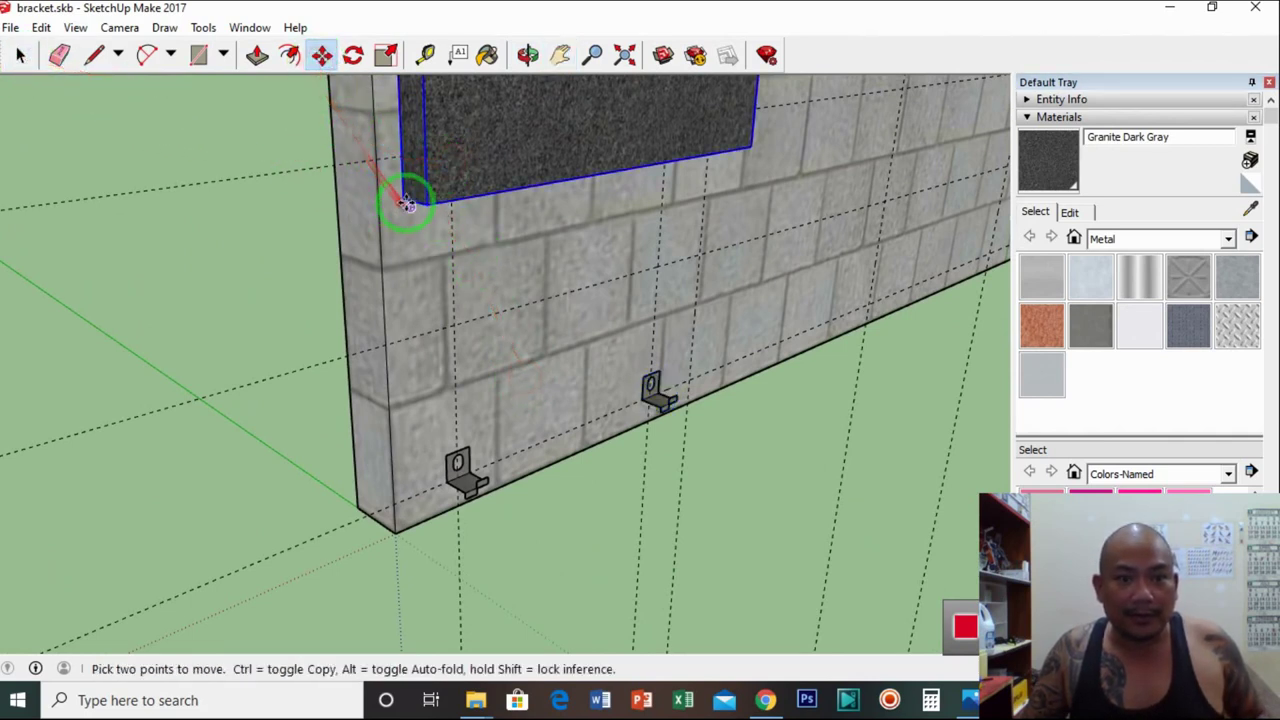
scroll(405, 203, "up", 4)
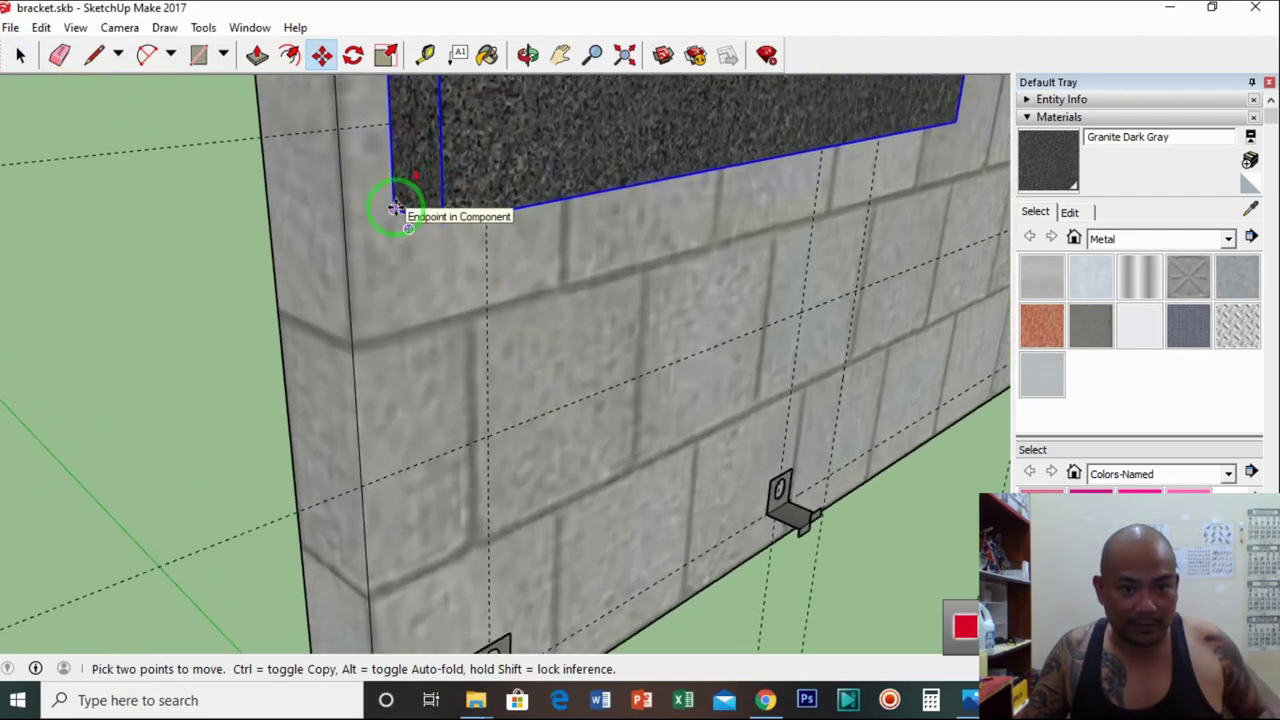
left_click(395, 208)
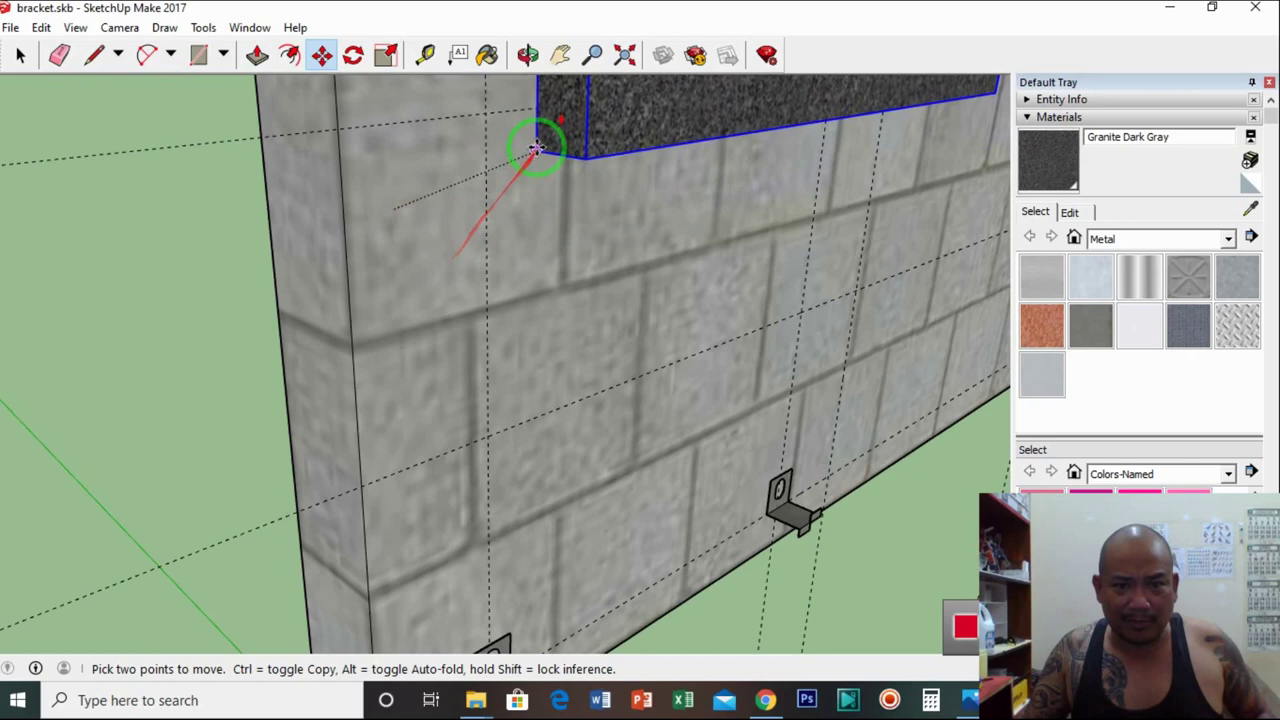
left_click(560, 56)
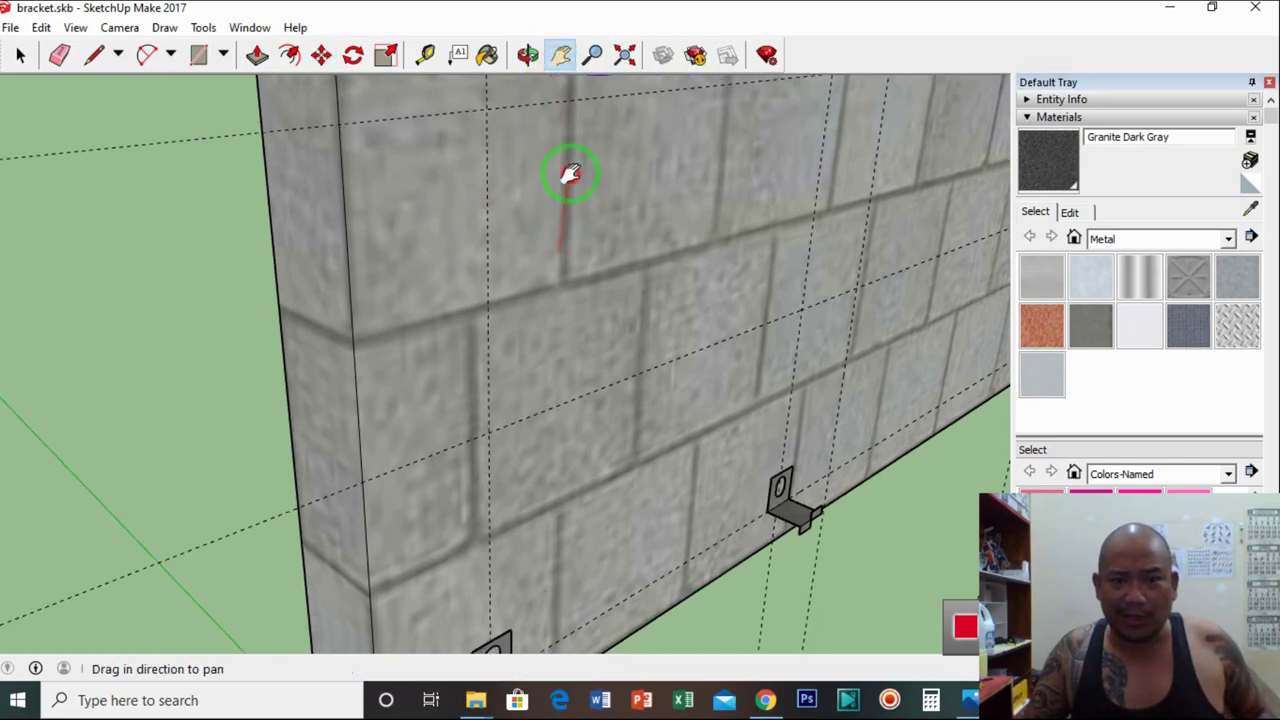
left_click_drag(558, 282, 545, 235)
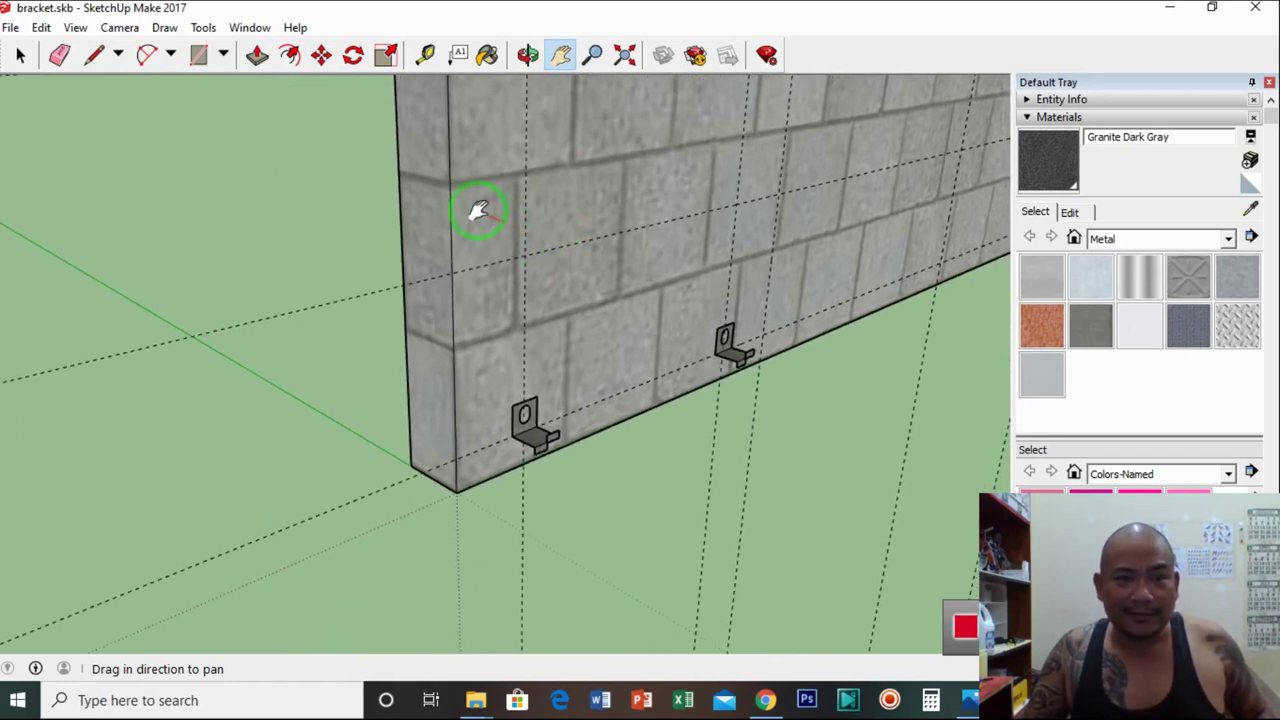
left_click(321, 55)
left_click_drag(335, 90, 457, 437)
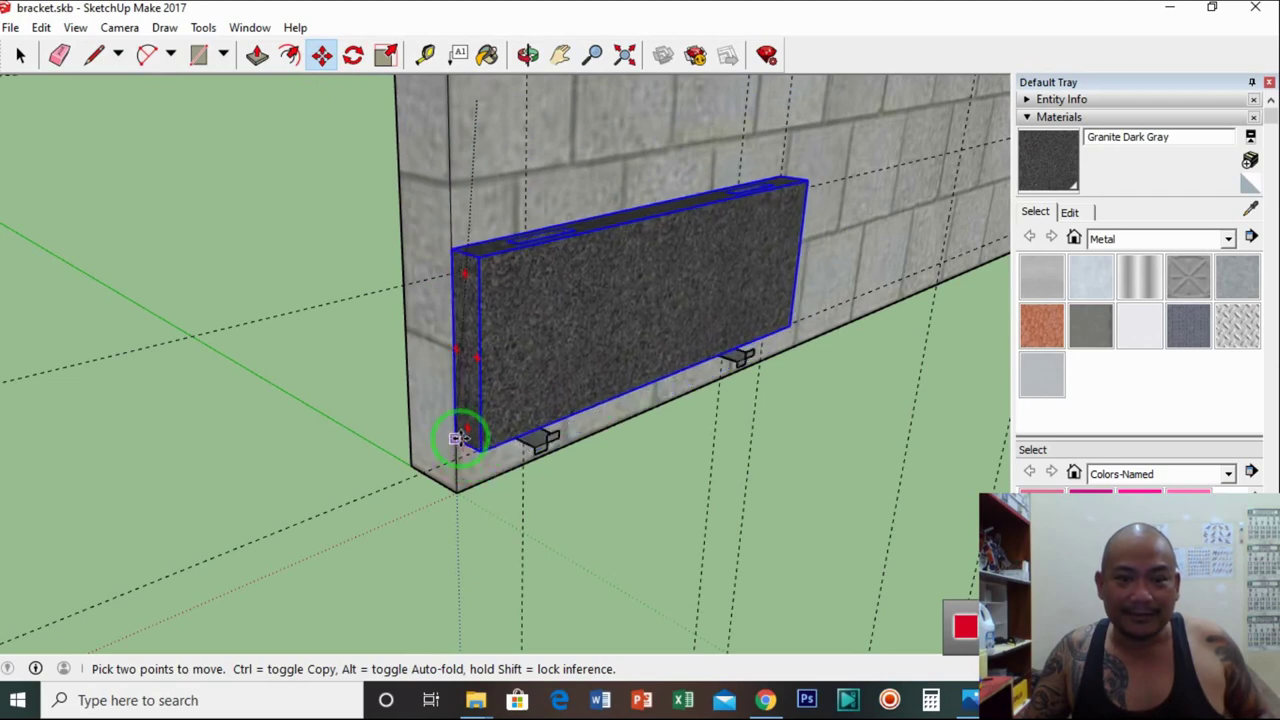
Move the granite panel down onto the brackets, entering a distance of 1 along the green axis
left_click(538, 66)
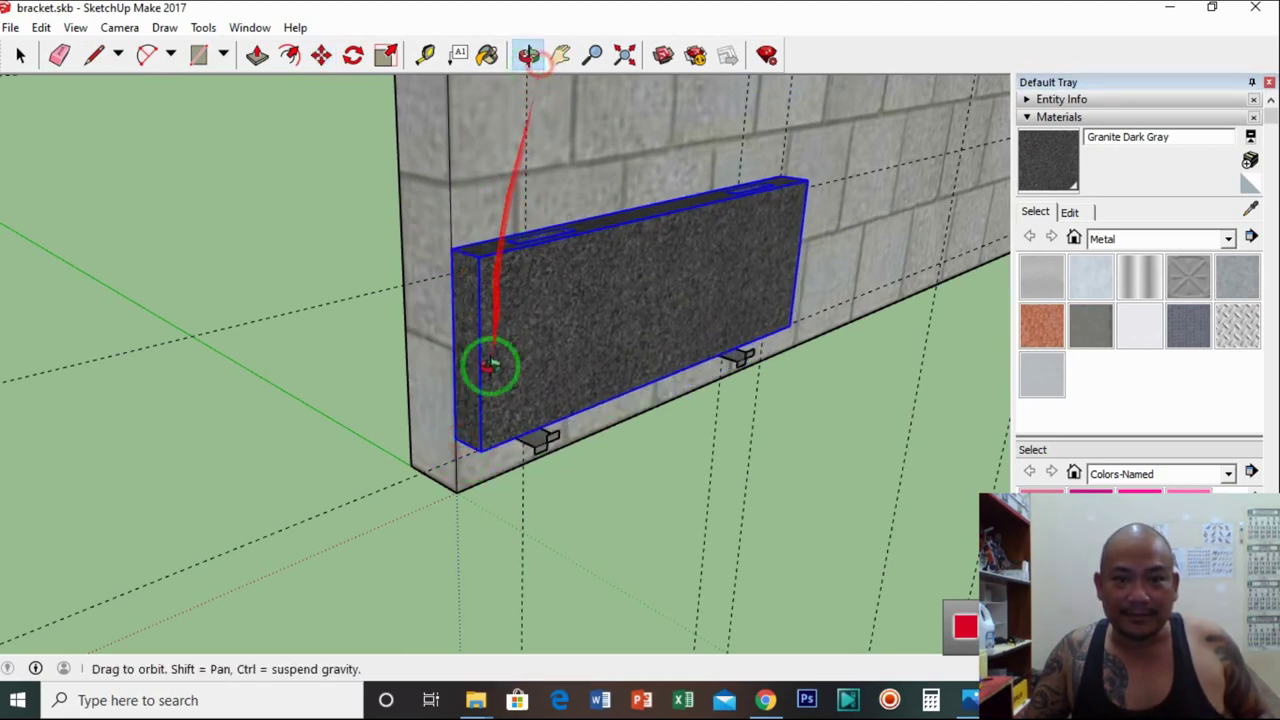
left_click_drag(491, 363, 480, 272)
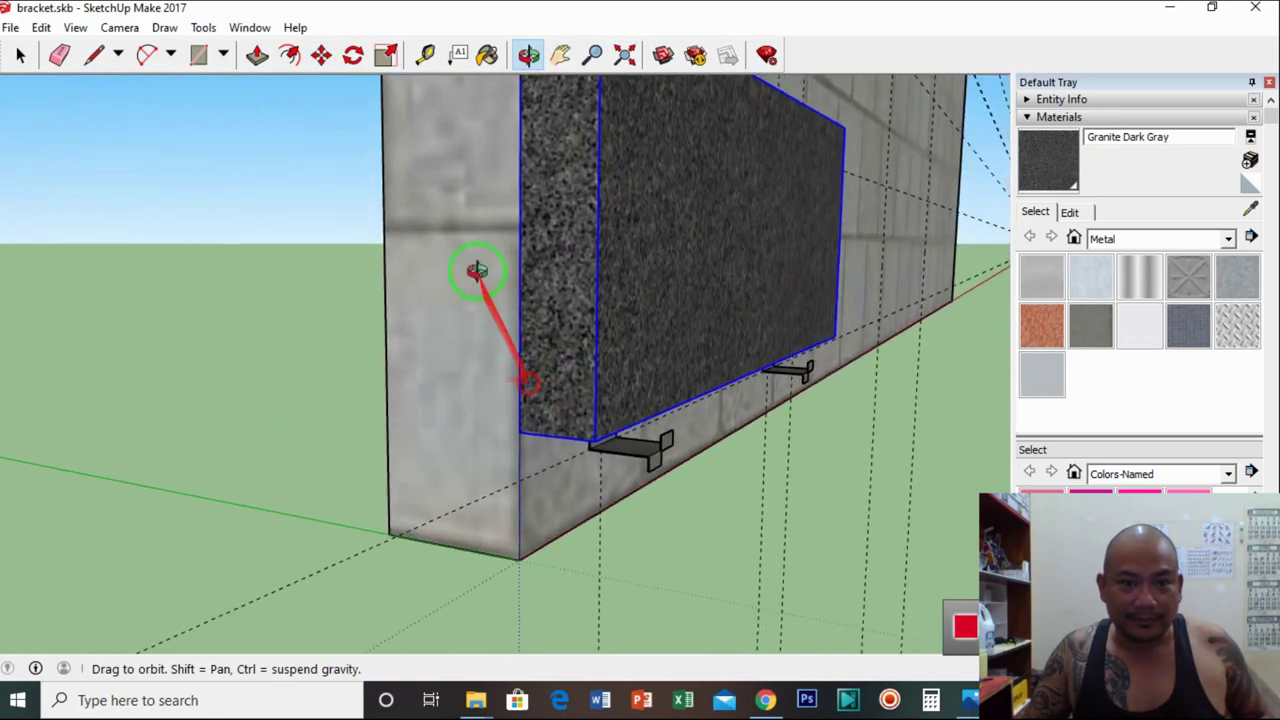
left_click(321, 55)
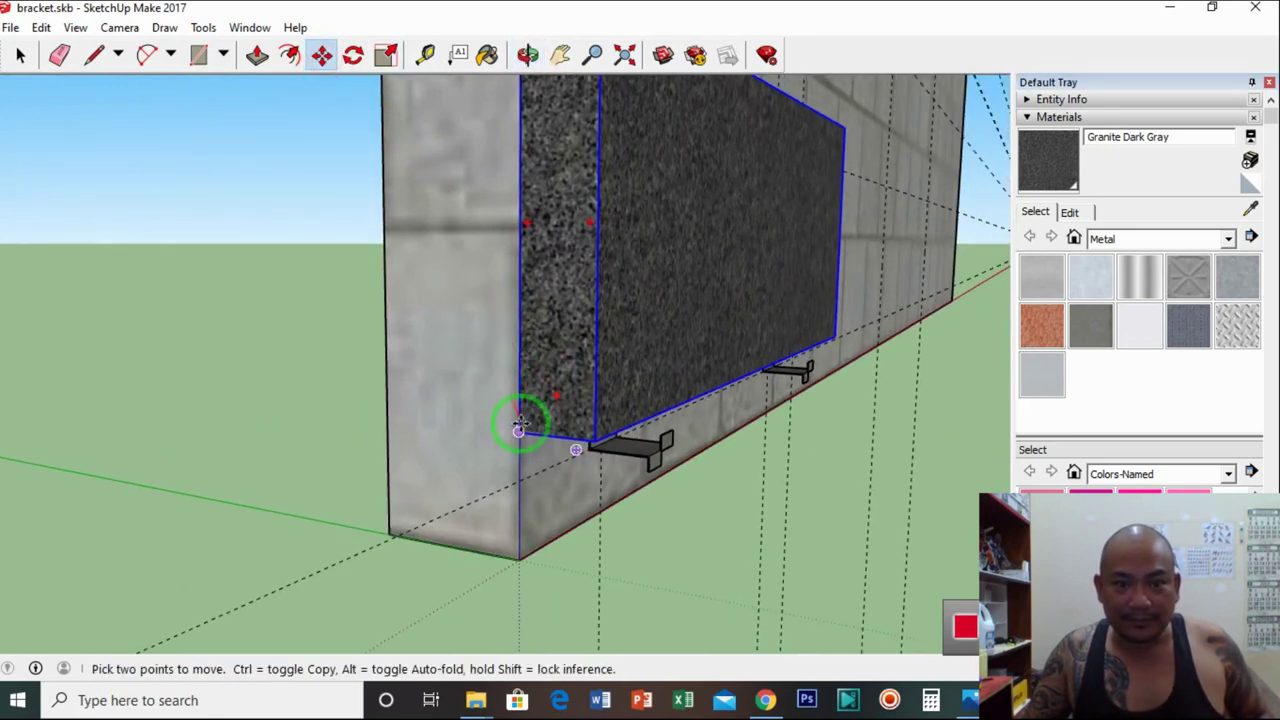
left_click_drag(522, 431, 546, 488)
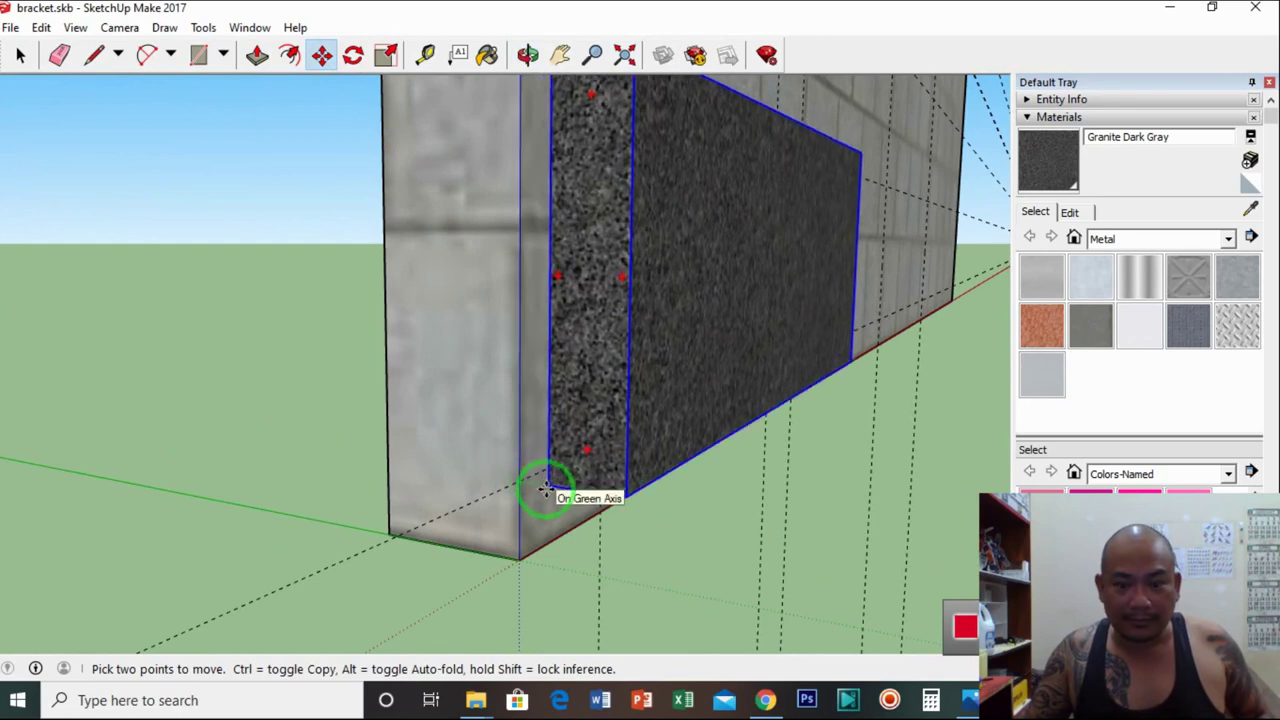
type("1")
key("Return")
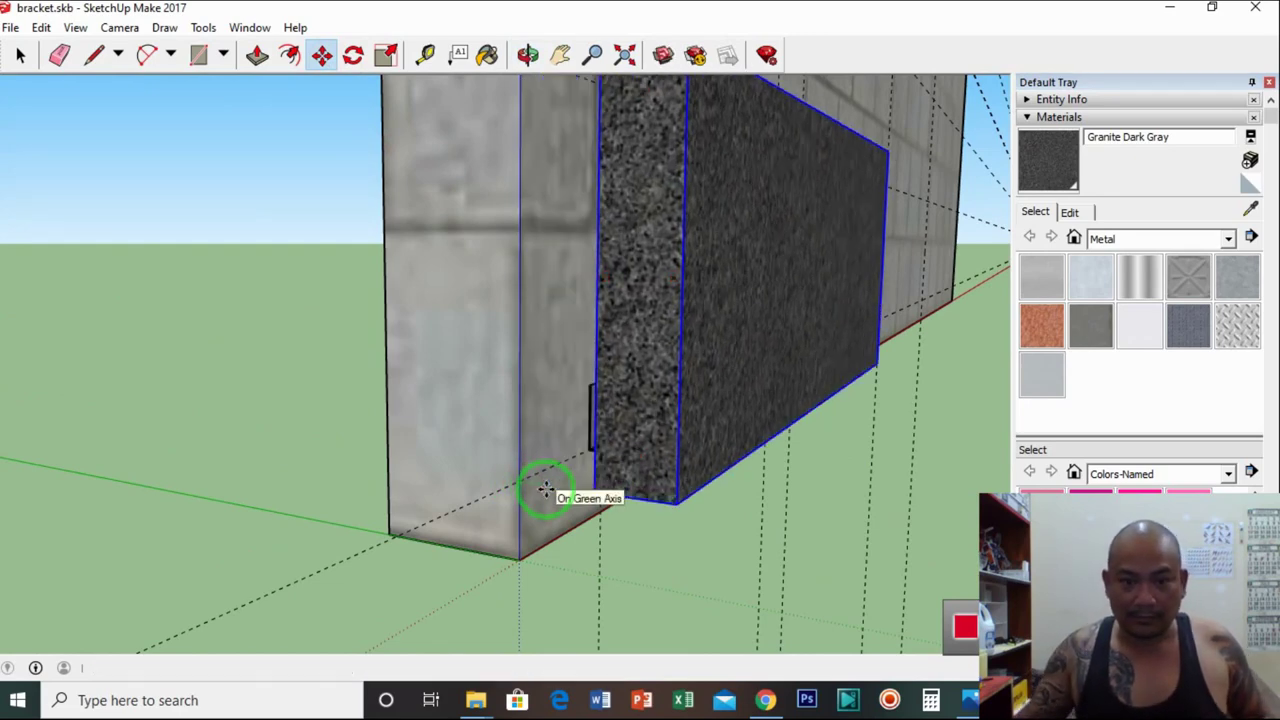
Check the panel's position and undo the wrong move with Edit > Undo
left_click(528, 54)
left_click_drag(590, 370, 674, 409)
left_click(41, 27)
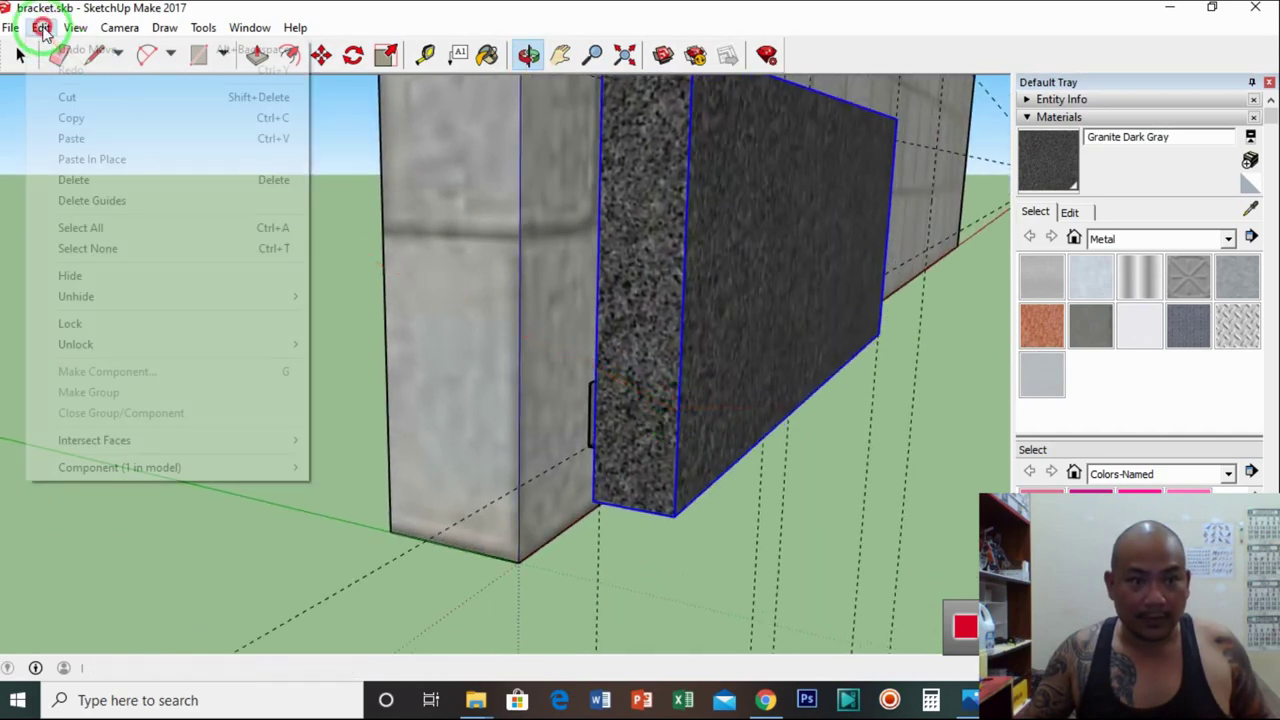
left_click(42, 48)
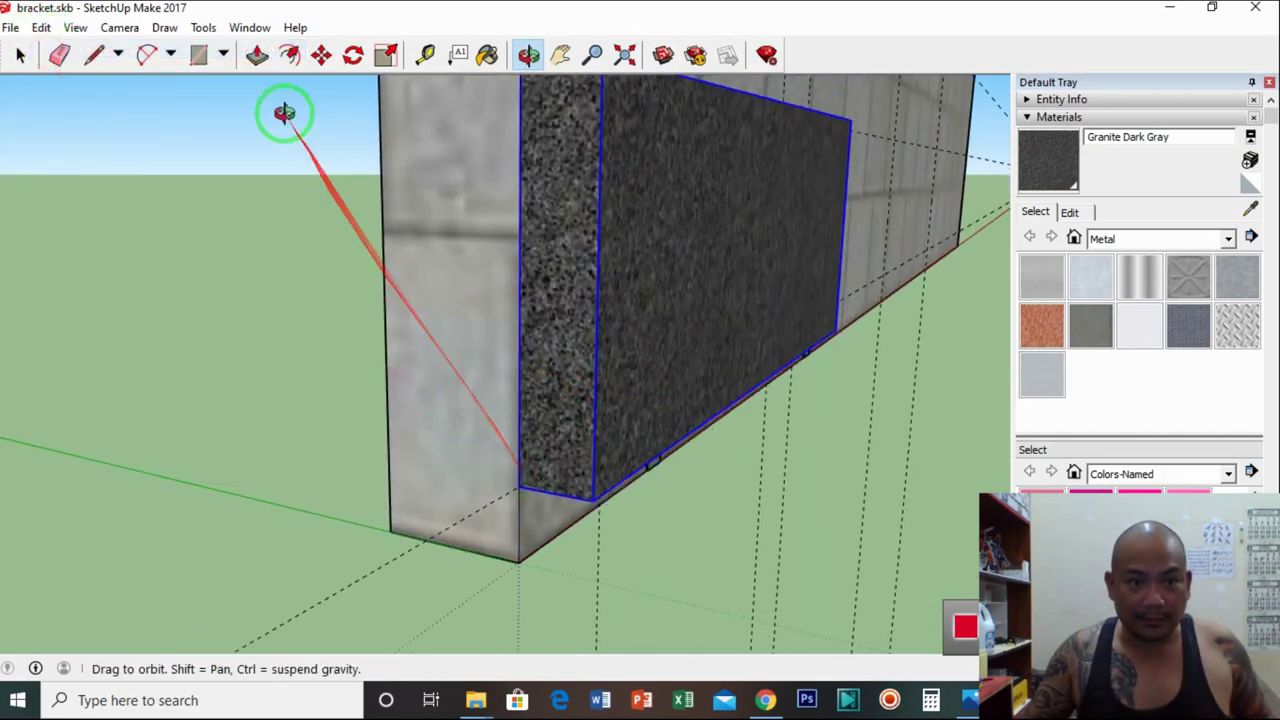
Move the panel by its bottom corner so it sits flush against the wall face
left_click(321, 54)
left_click(521, 487)
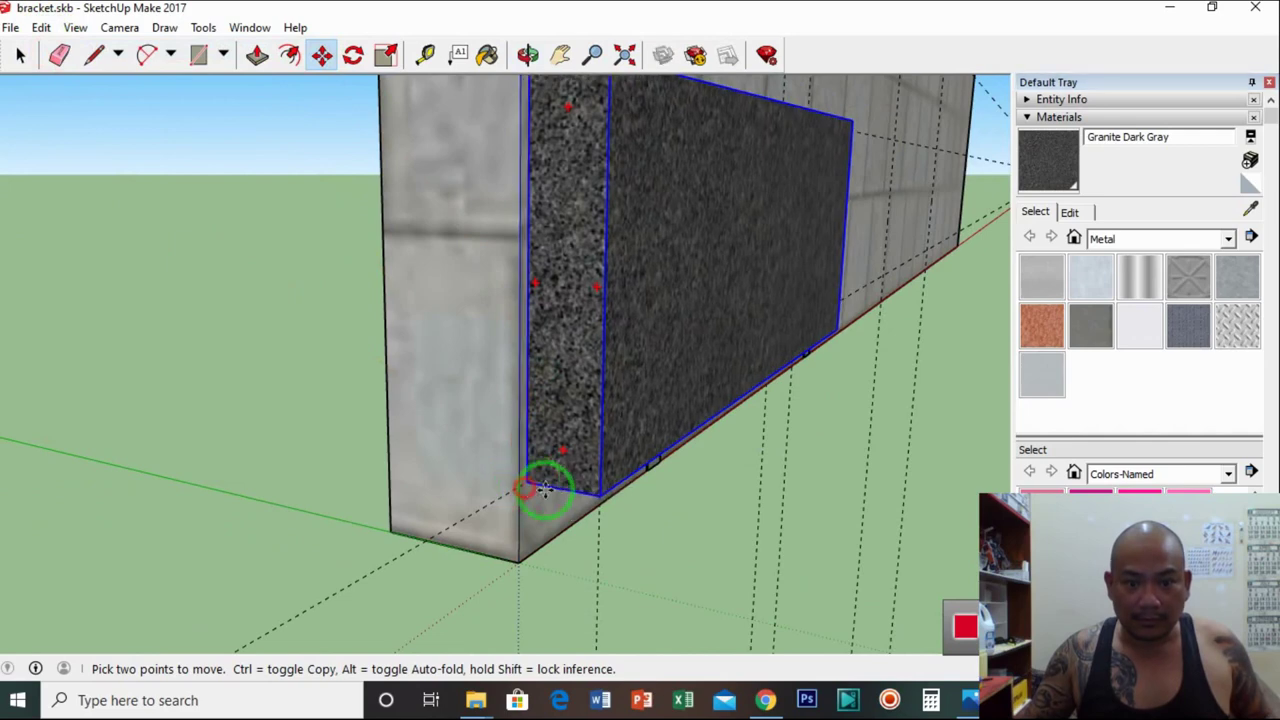
left_click(554, 490)
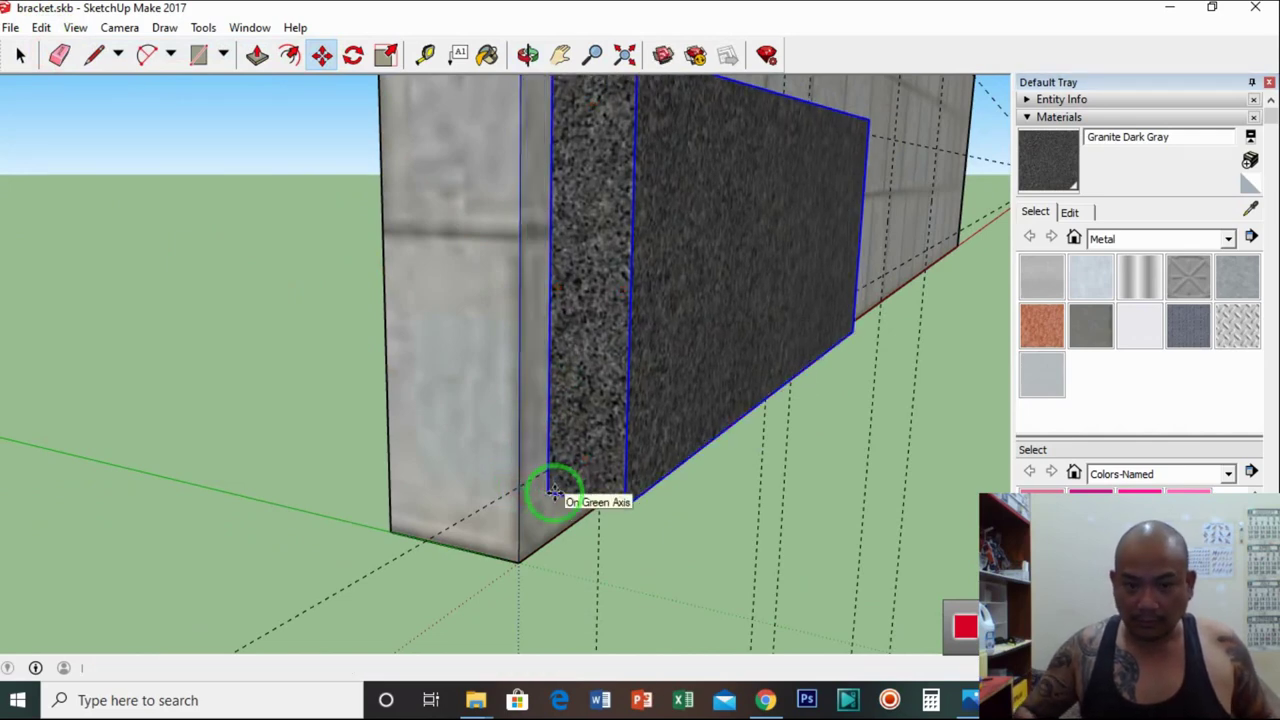
left_click(528, 54)
left_click_drag(540, 230, 129, 180)
Hide the granite panel to expose the metal brackets behind it
left_click(20, 55)
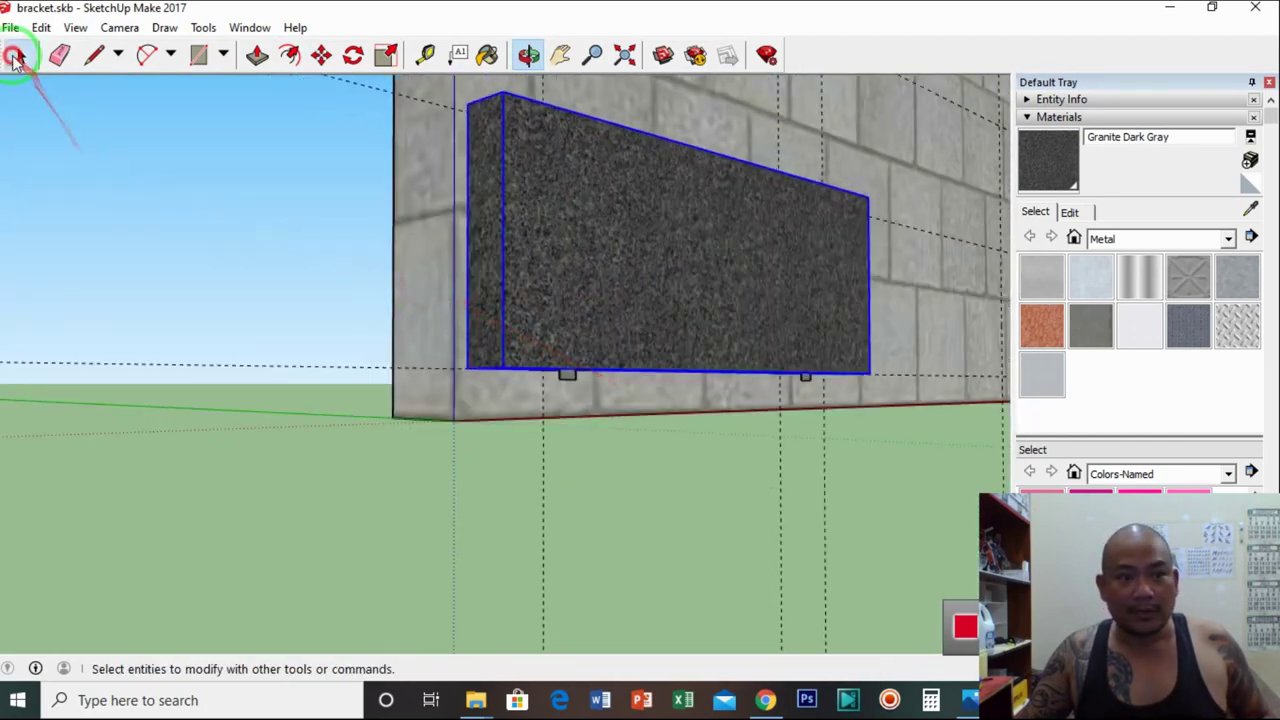
right_click(560, 245)
left_click(623, 276)
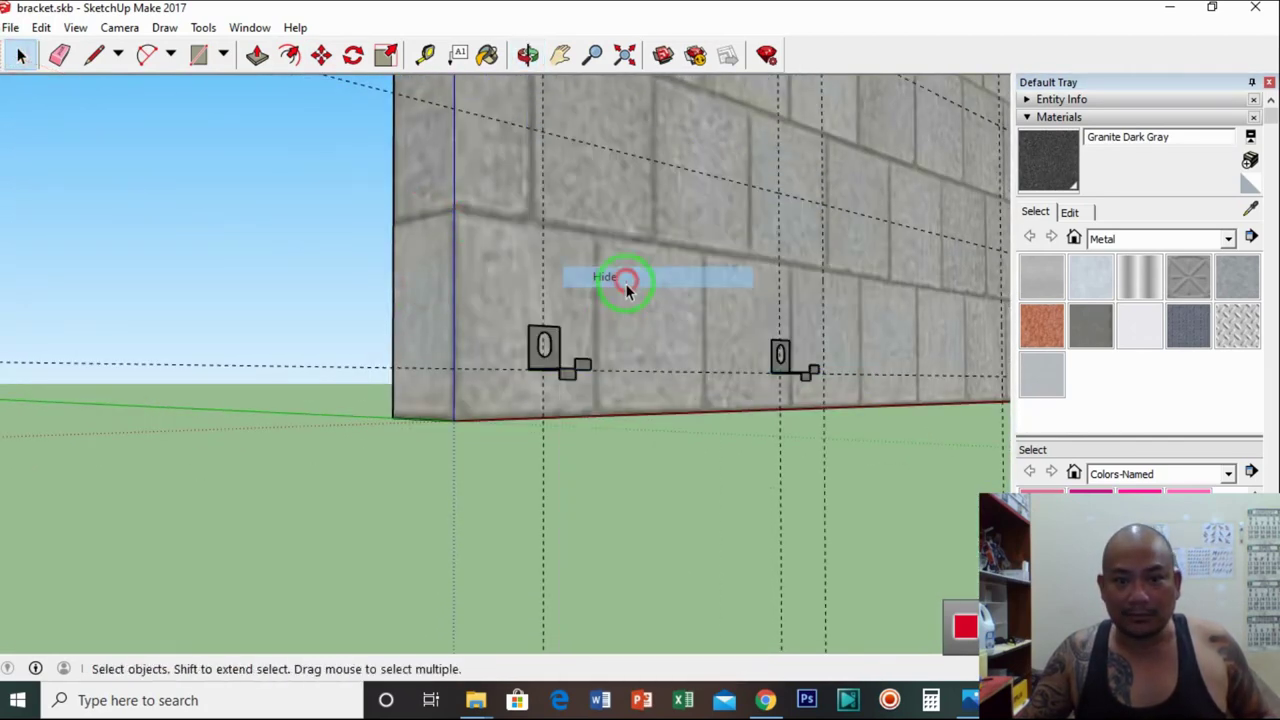
left_click(528, 54)
left_click_drag(571, 309, 550, 405)
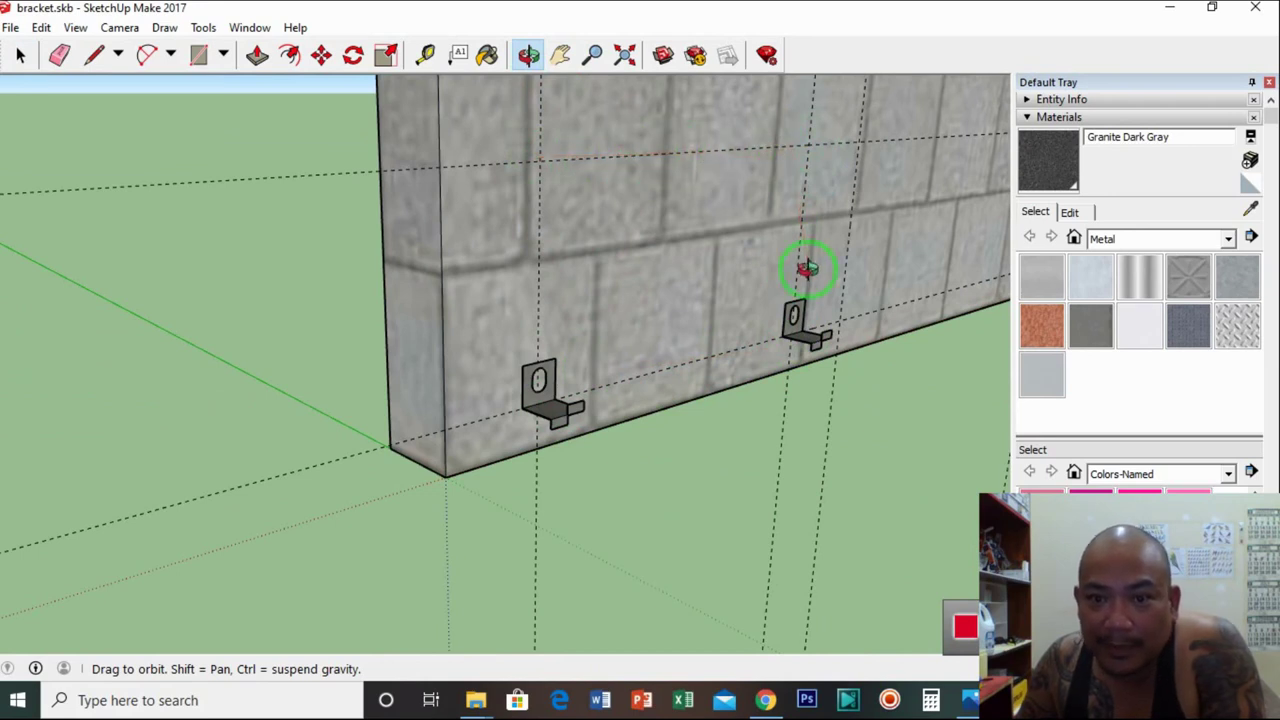
scroll(808, 268, "up", 3)
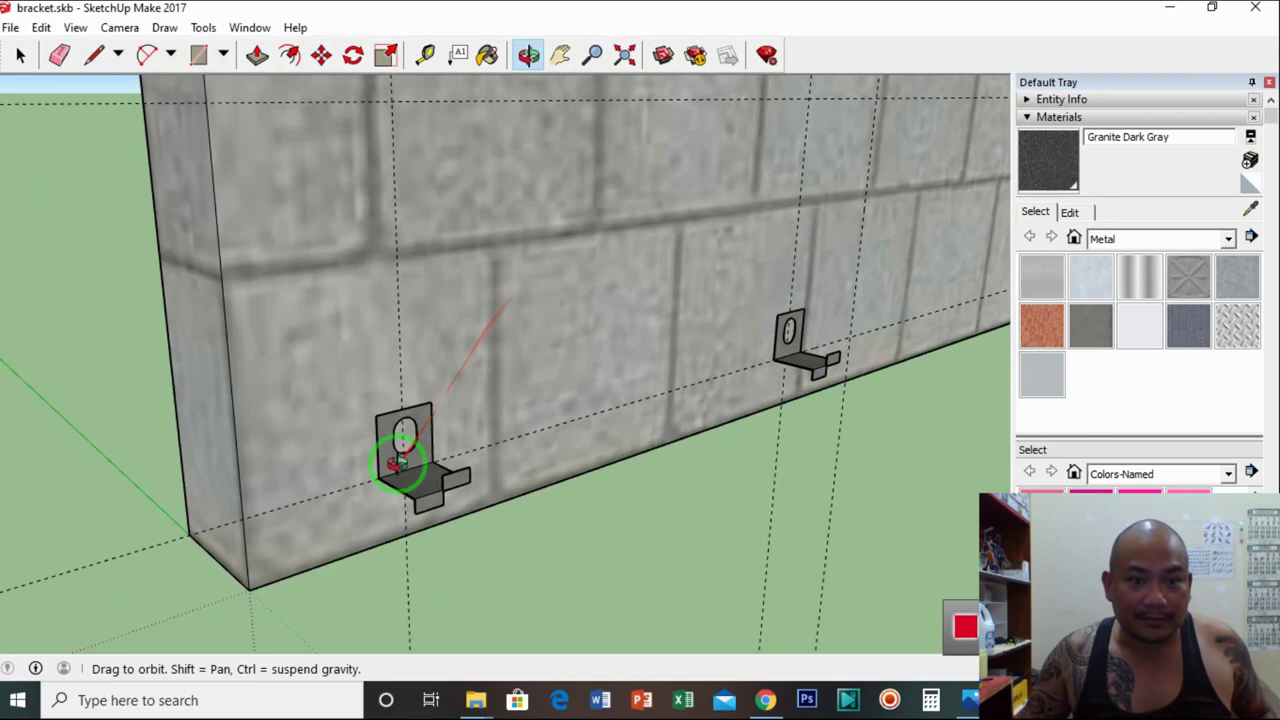
scroll(400, 462, "up", 4)
Select the bracket component on the wall
left_click(22, 58)
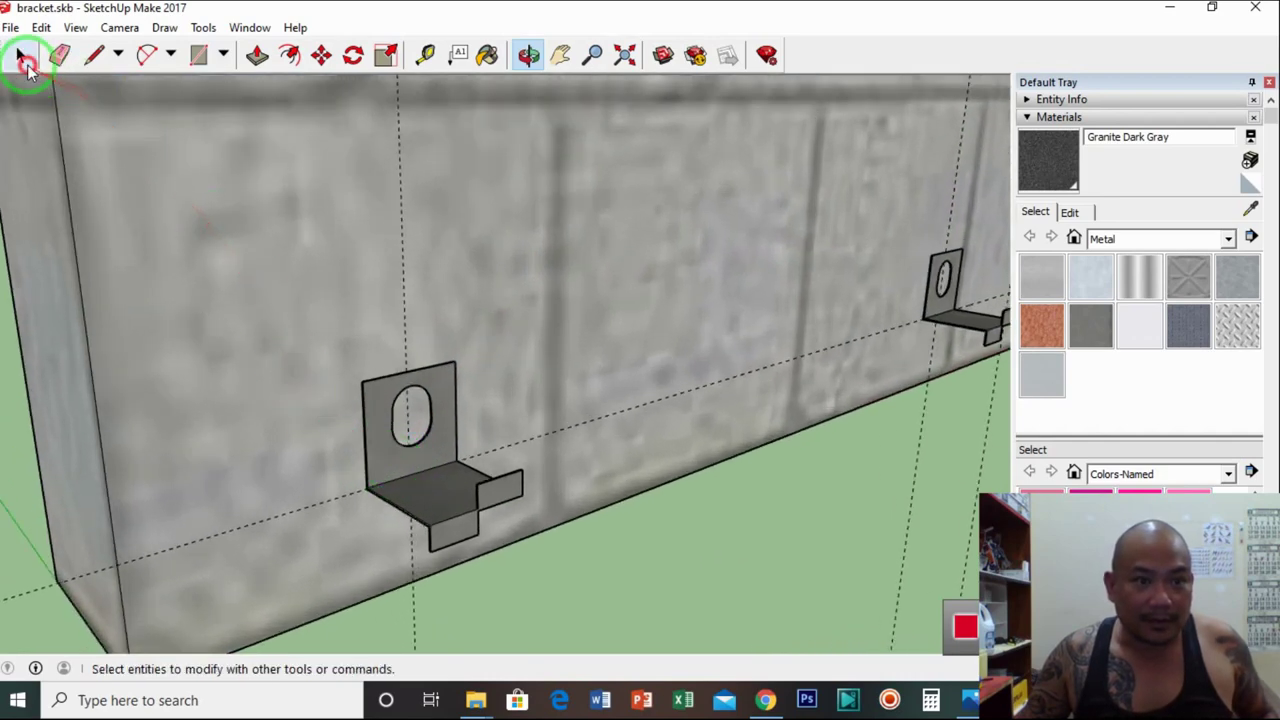
left_click(381, 472)
scroll(381, 476, "up", 2)
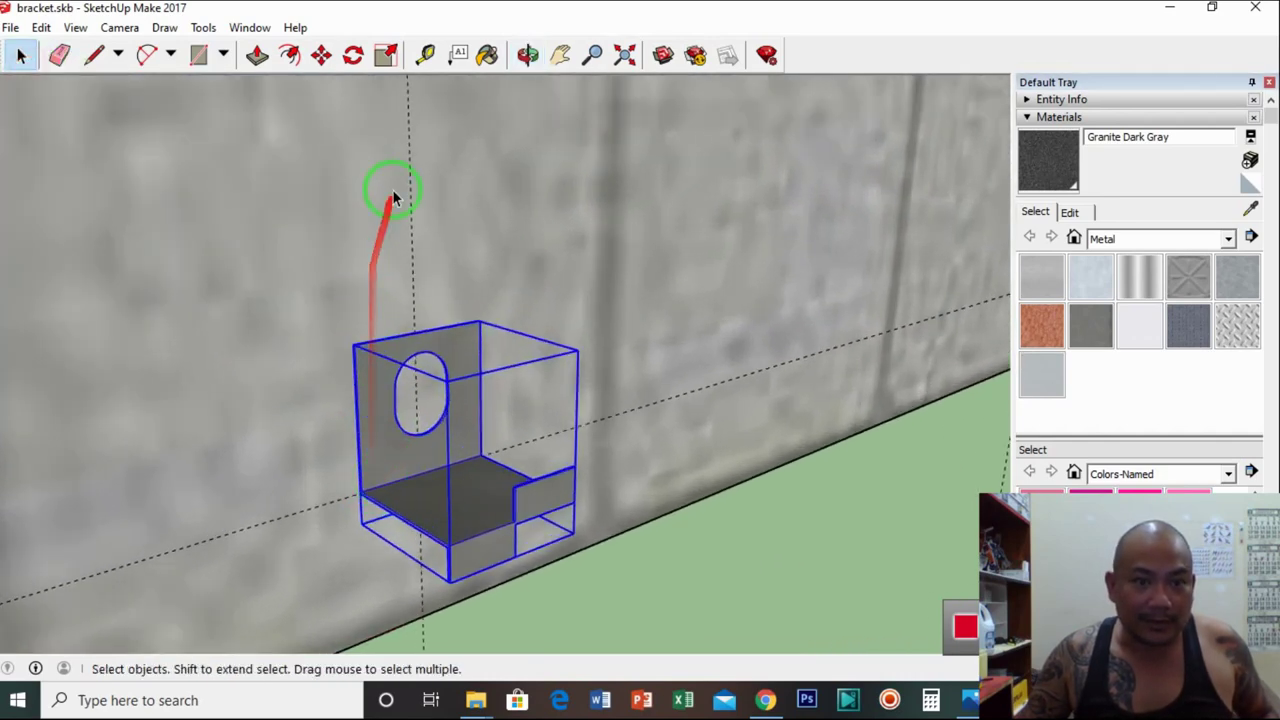
scroll(393, 197, "down", 5)
scroll(893, 270, "up", 2)
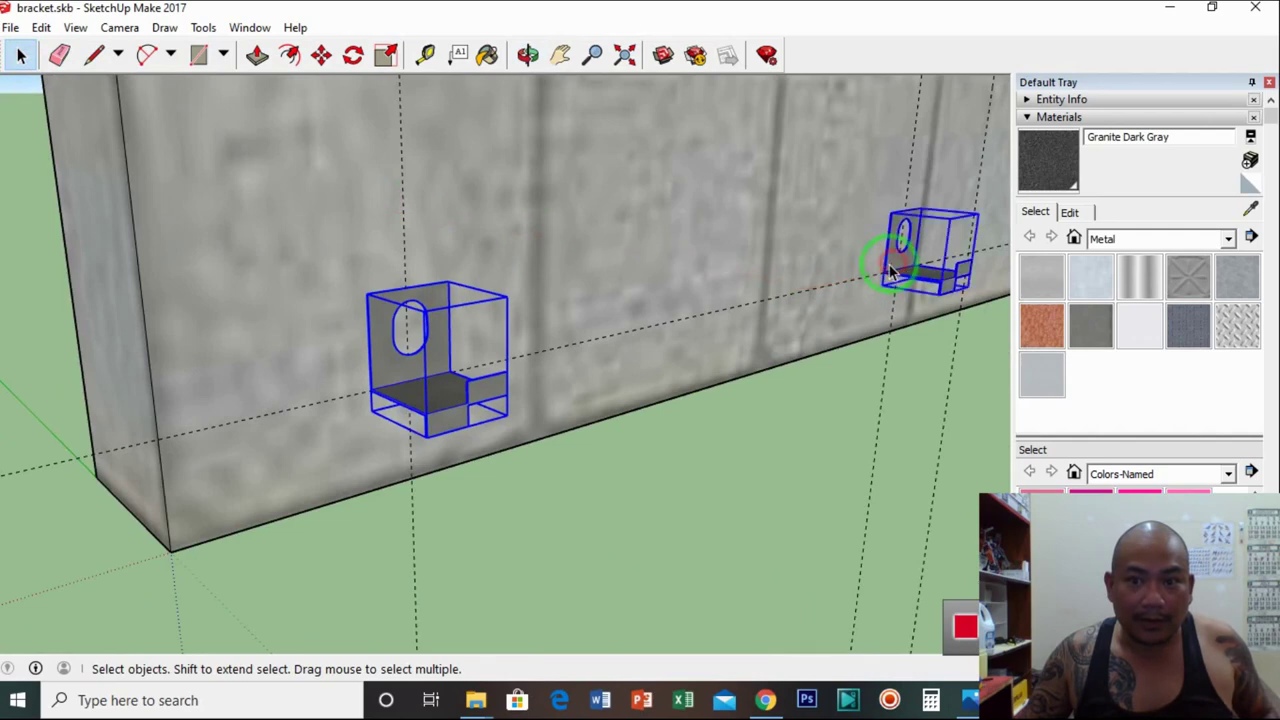
scroll(429, 394, "up", 2)
scroll(388, 356, "up", 2)
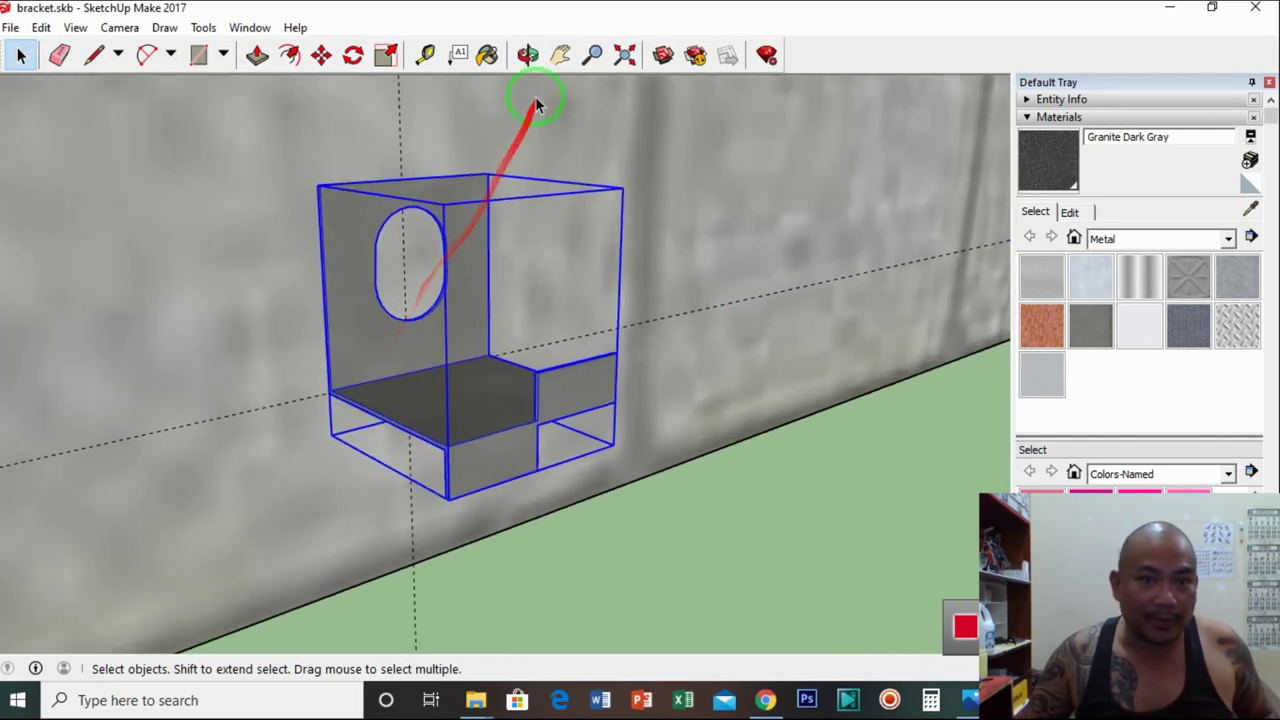
left_click(527, 55)
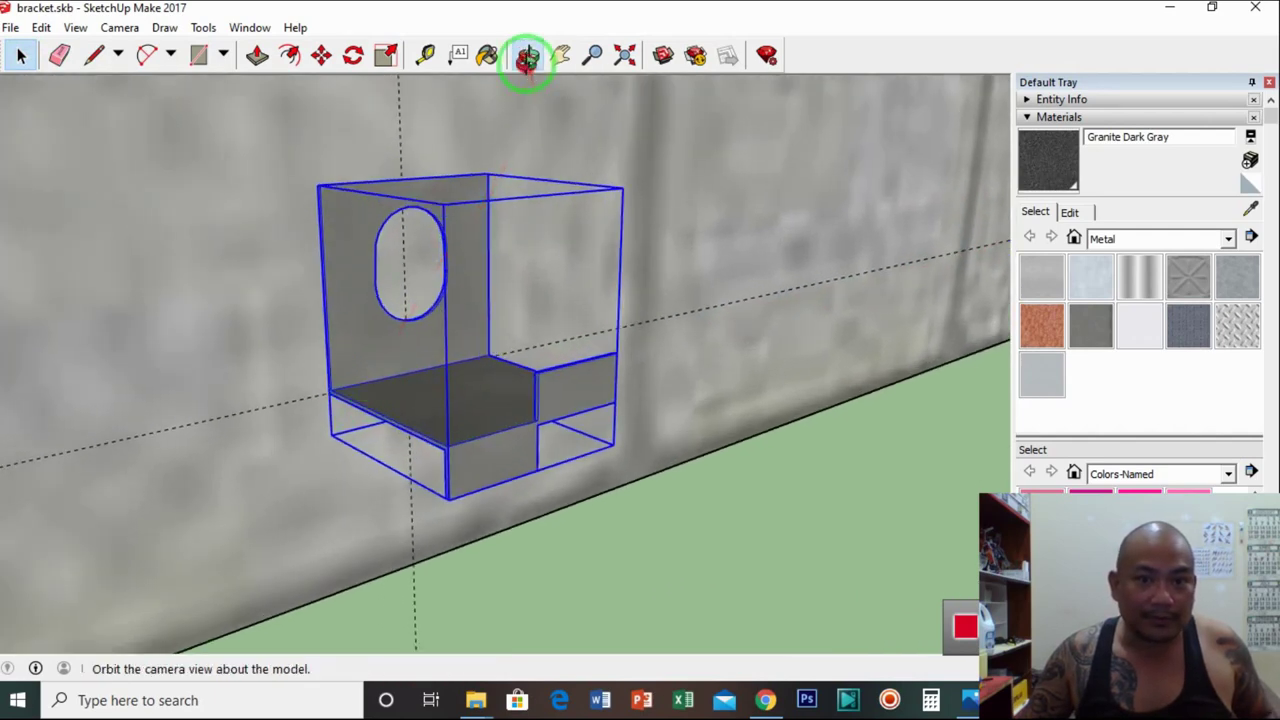
left_click_drag(410, 335, 337, 137)
Start a Ctrl-copy of the brackets using the bracket's top edge as base point
left_click(322, 58)
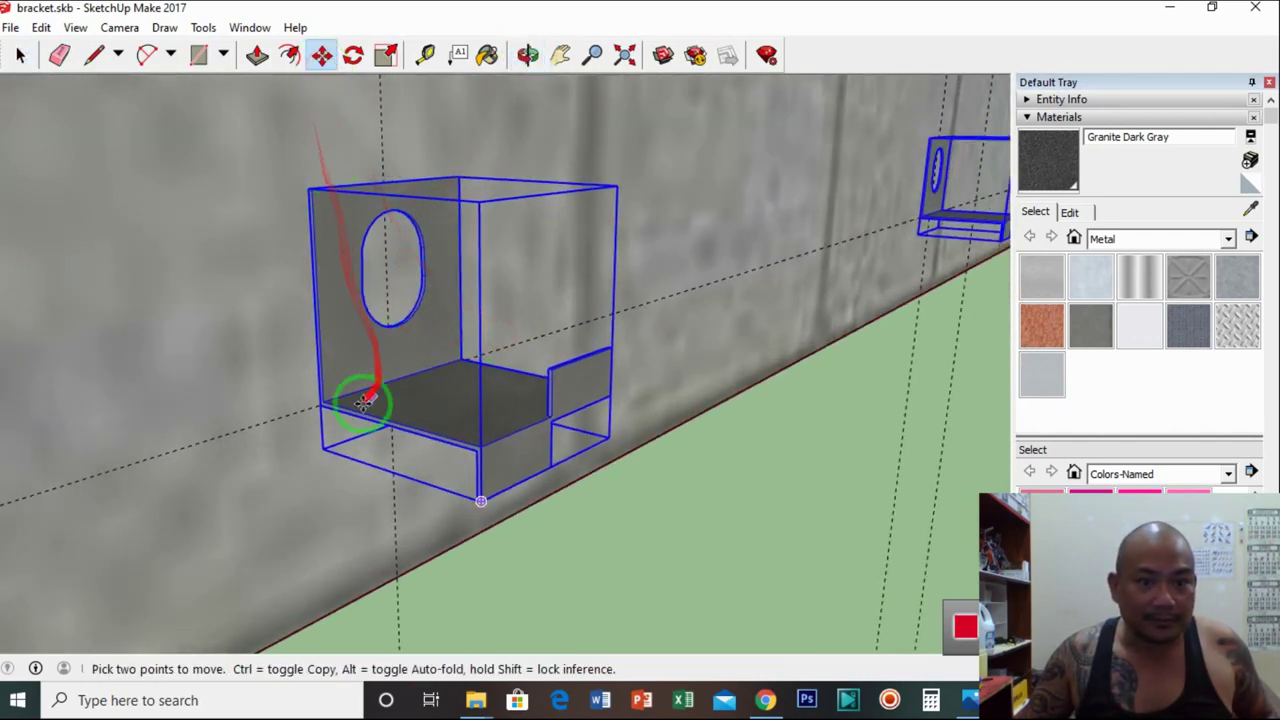
left_click(528, 55)
left_click_drag(360, 290, 390, 150)
scroll(391, 145, "up", 5)
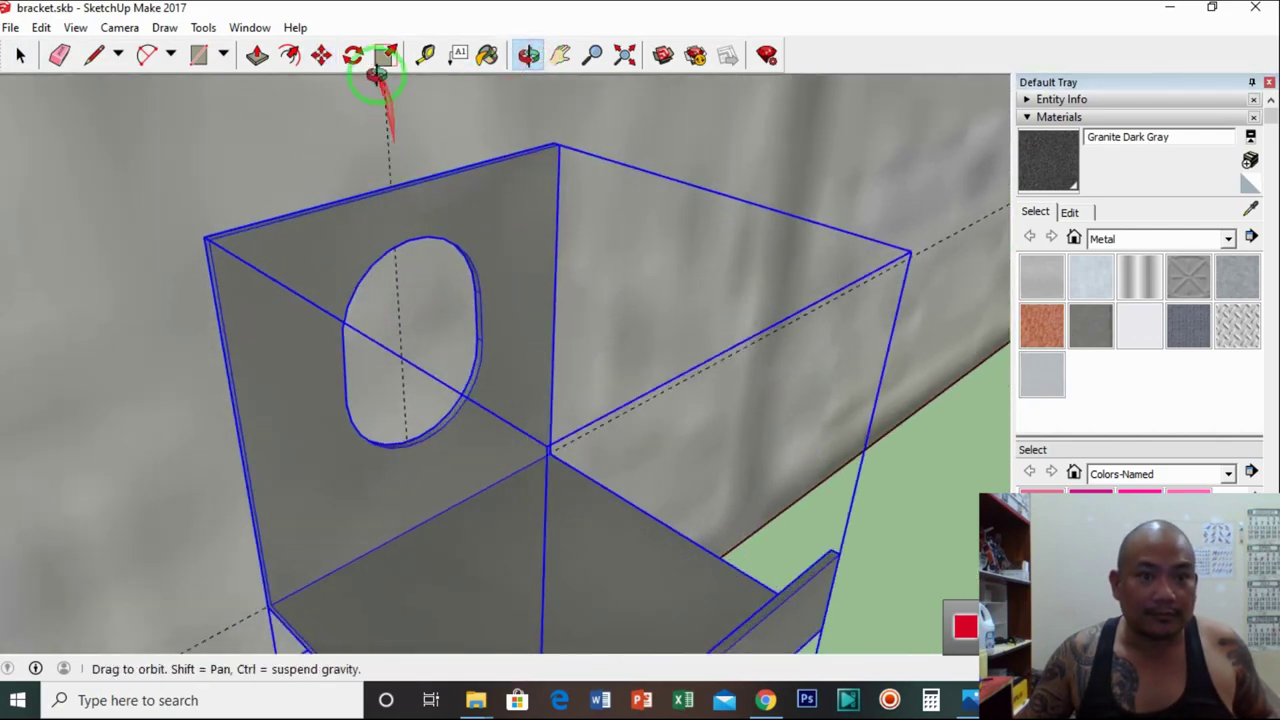
left_click(322, 55)
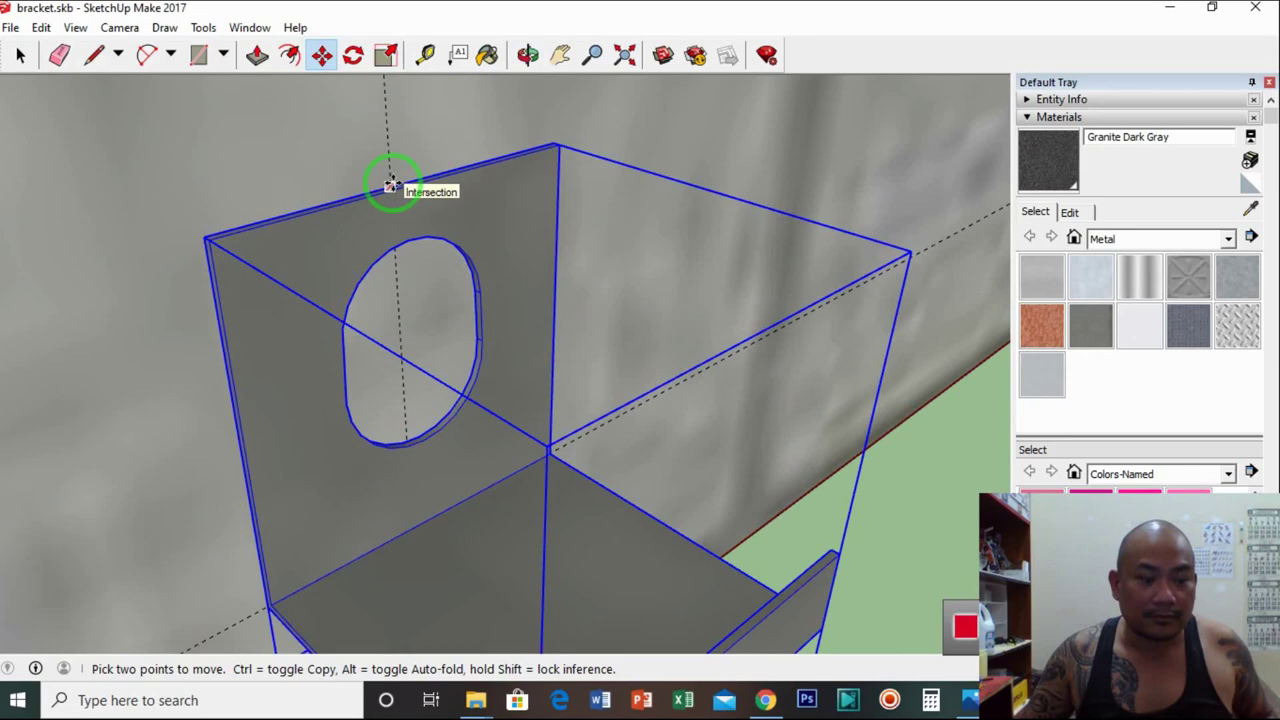
key("ctrl")
left_click(391, 183)
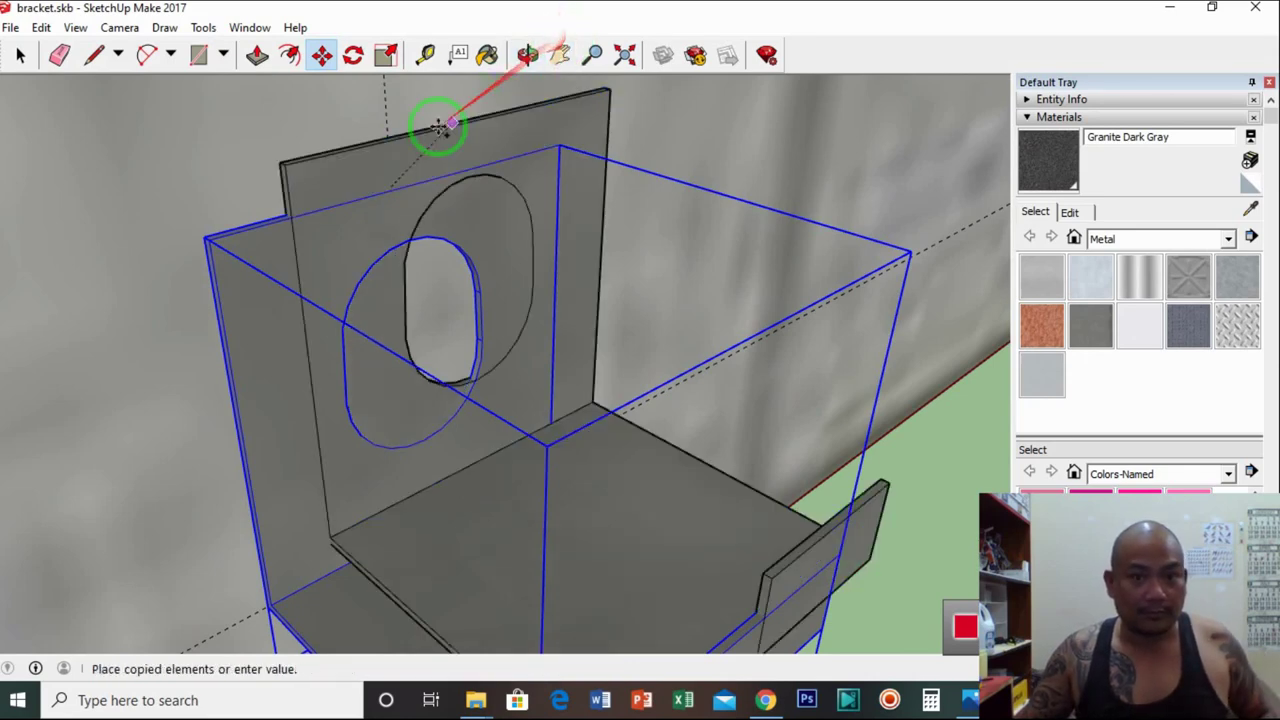
left_click(560, 55)
left_click_drag(548, 150, 520, 391)
scroll(532, 200, "down", 5)
scroll(468, 270, "up", 4)
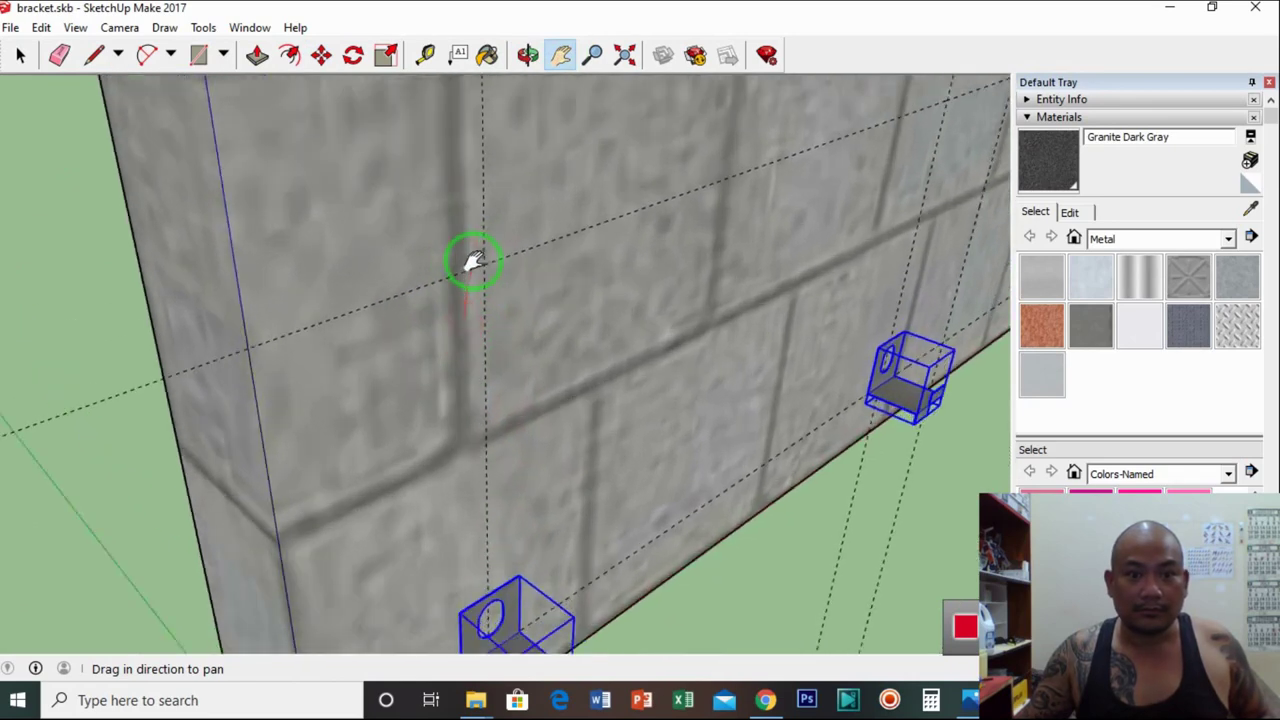
Place the copied brackets in a second, higher row on the wall
left_click(331, 62)
left_click(480, 187)
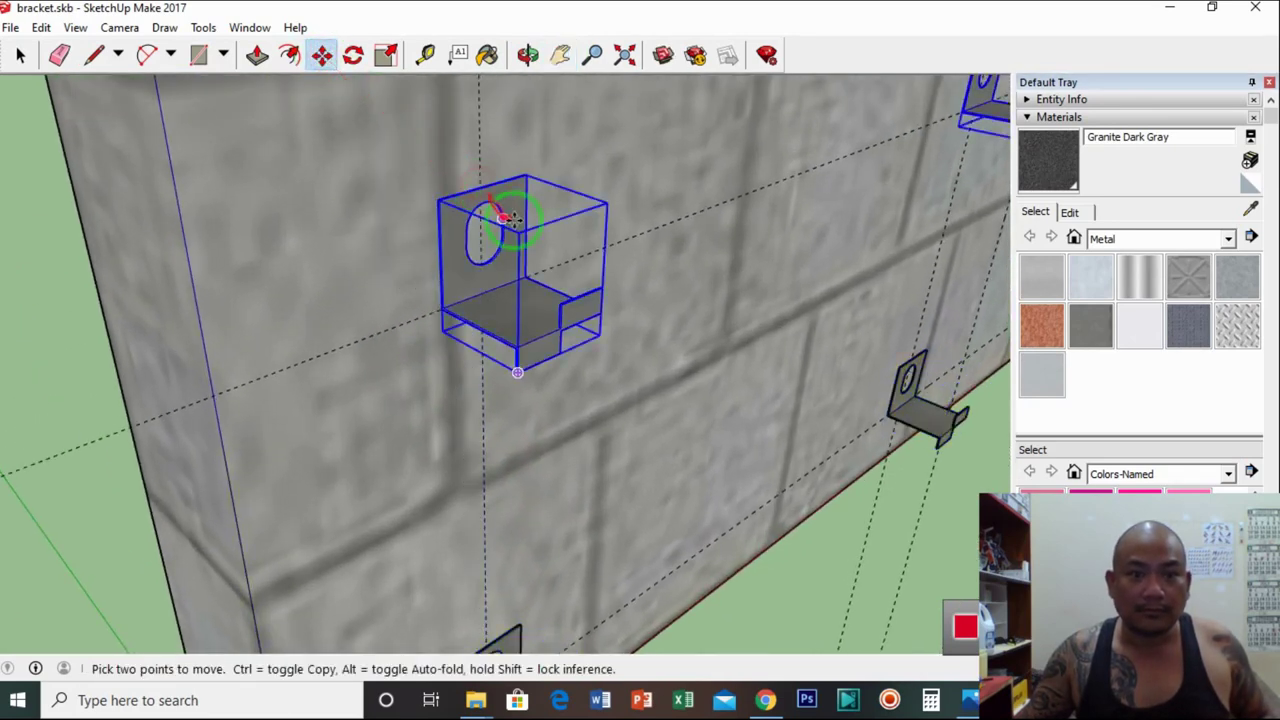
middle_click_drag(542, 93, 550, 170)
left_click(559, 56)
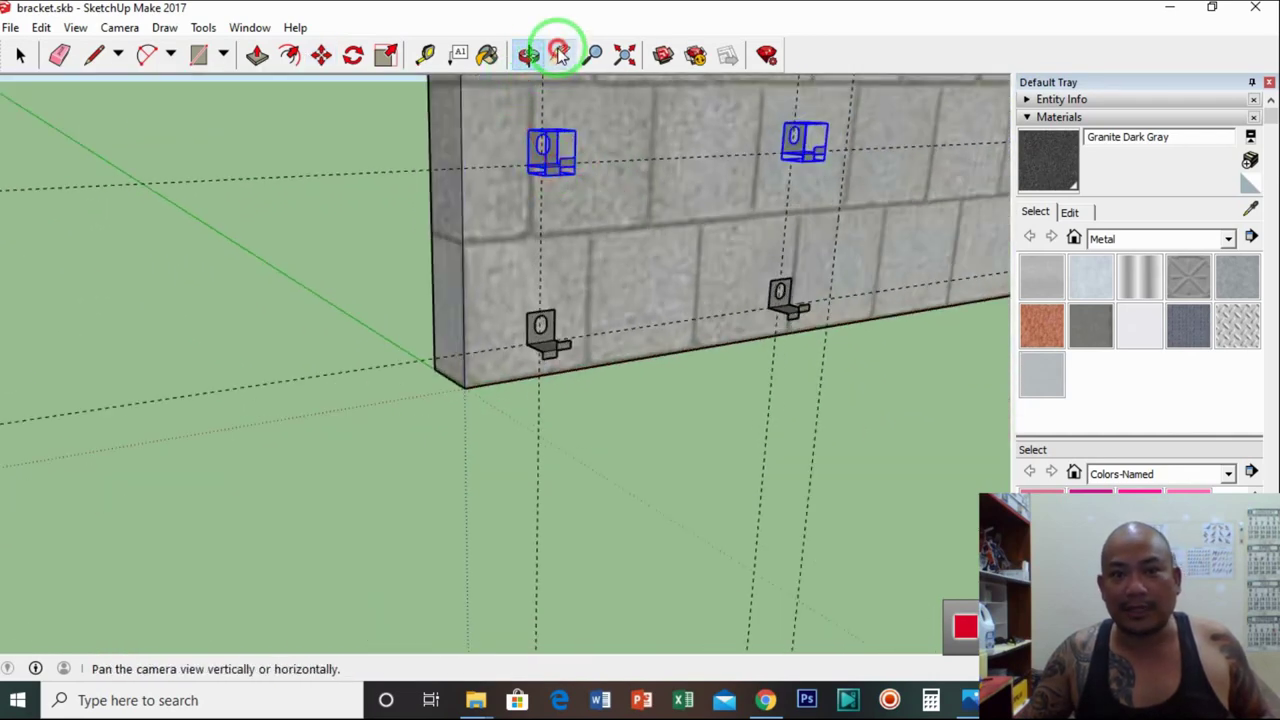
left_click_drag(563, 80, 463, 234)
Clear the bracket selection and view the wall from the front
key("space")
left_click(344, 192)
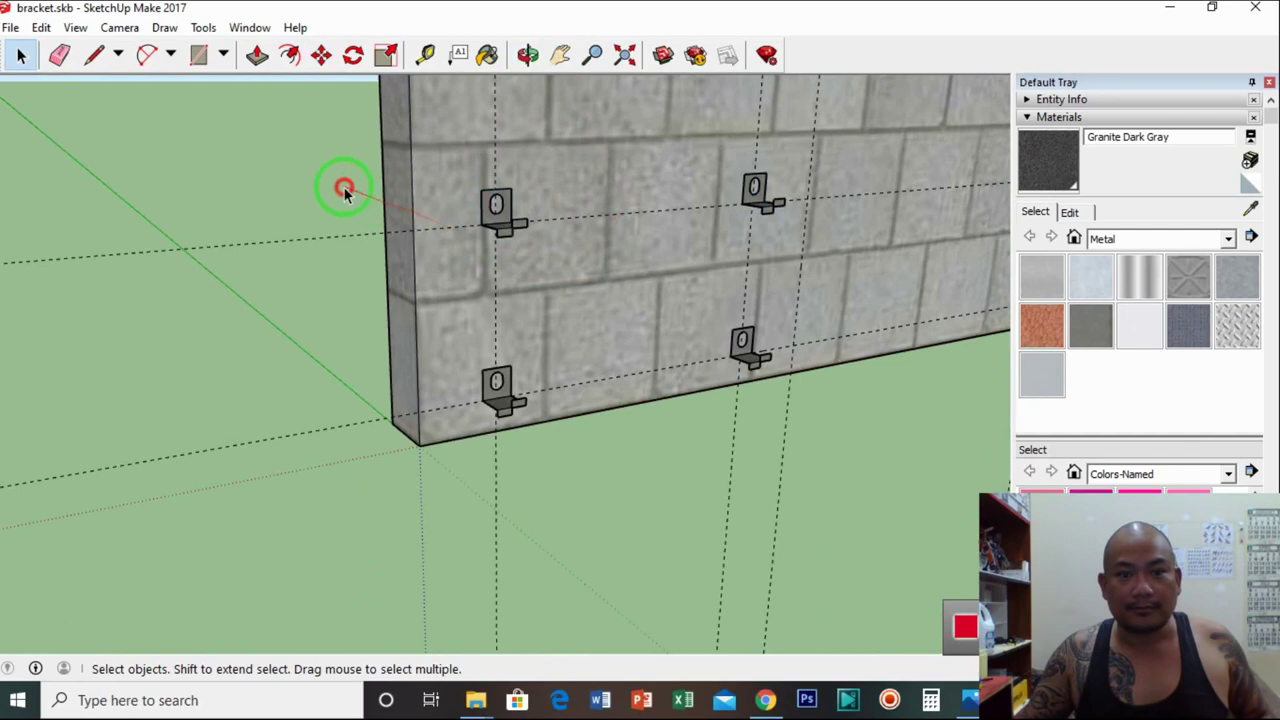
left_click(528, 55)
left_click_drag(591, 251, 503, 251)
scroll(523, 257, "down", 6)
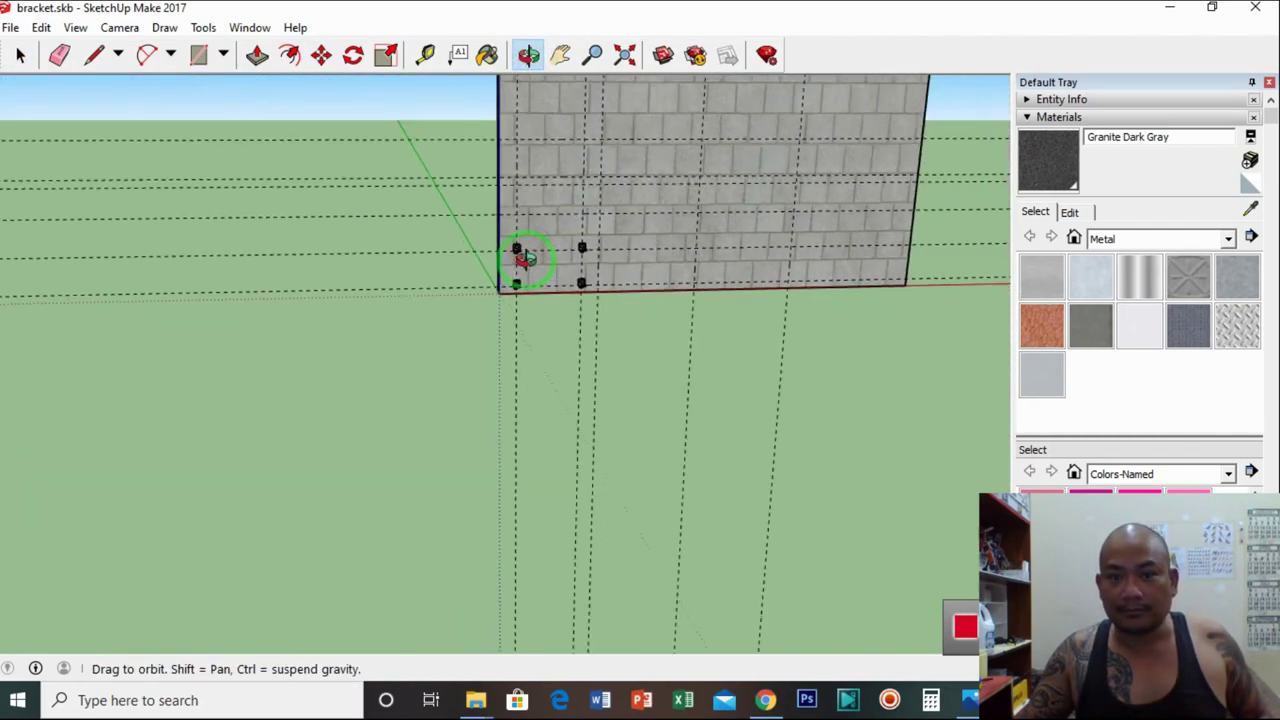
left_click_drag(722, 257, 415, 315)
Show the hidden granite panel again with Edit > Unhide > Last, viewing it face-on
left_click(41, 27)
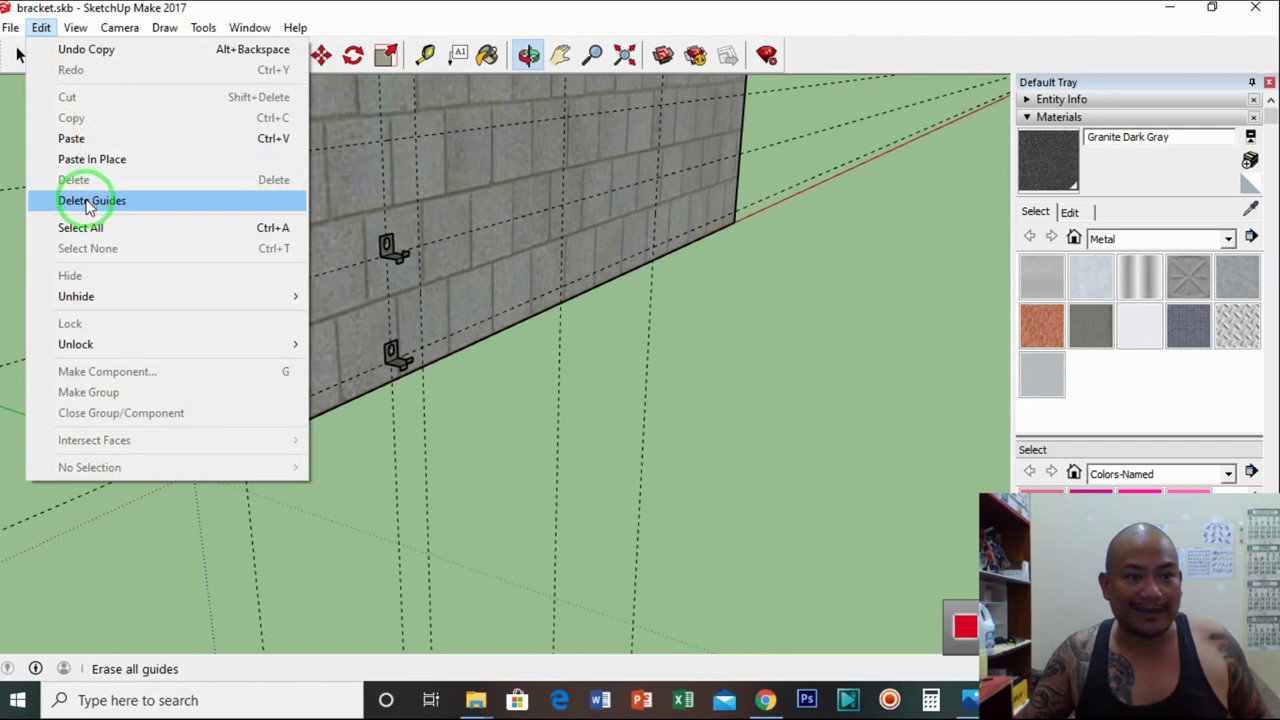
mouse_move(83, 294)
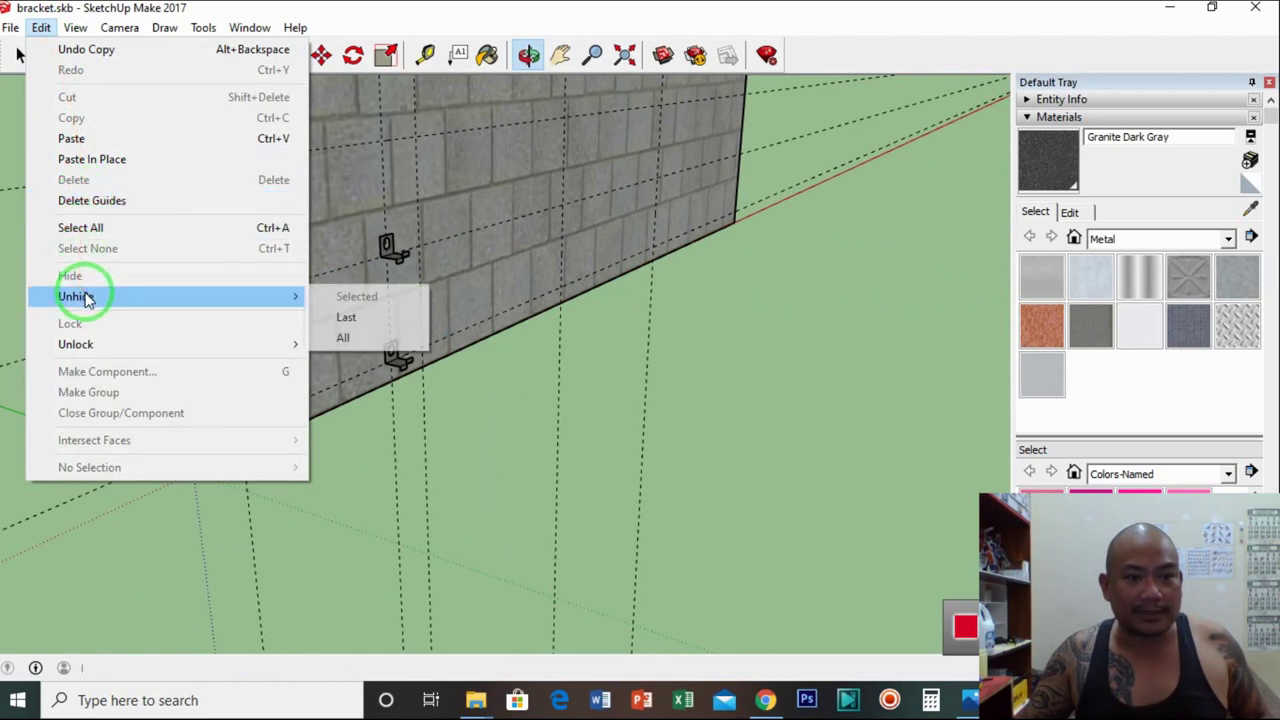
left_click(344, 318)
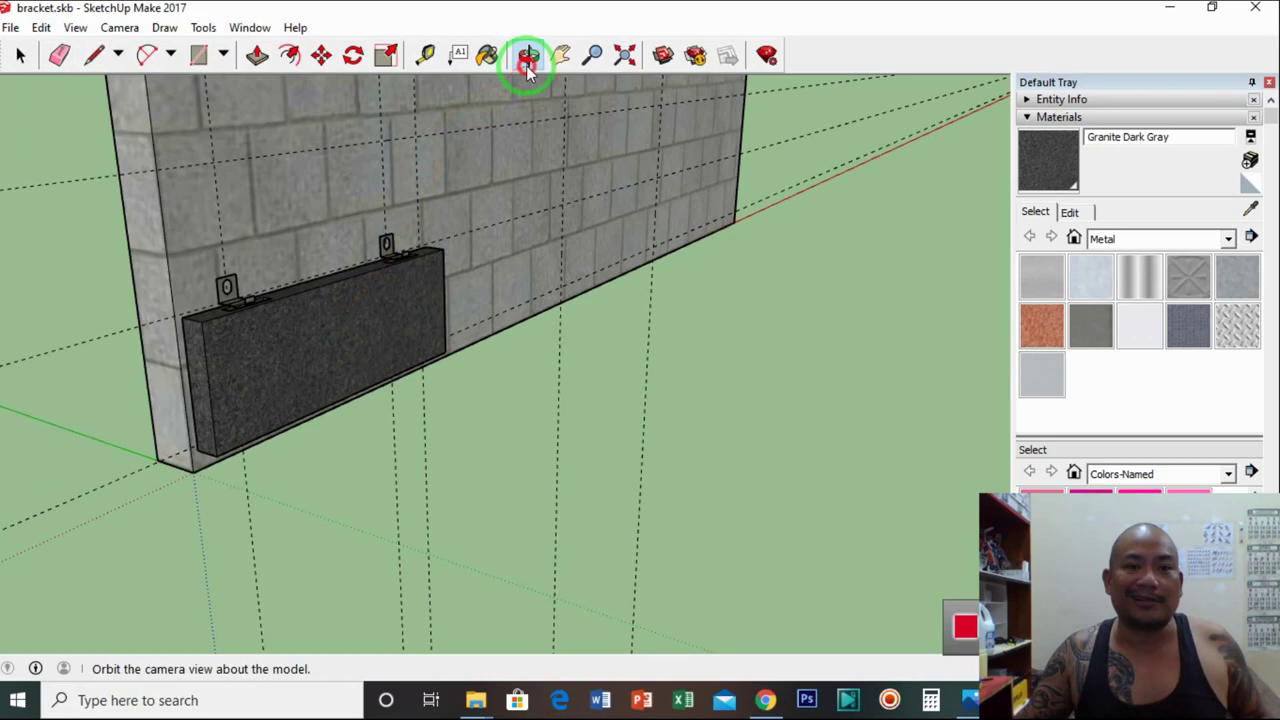
left_click_drag(368, 322, 257, 320)
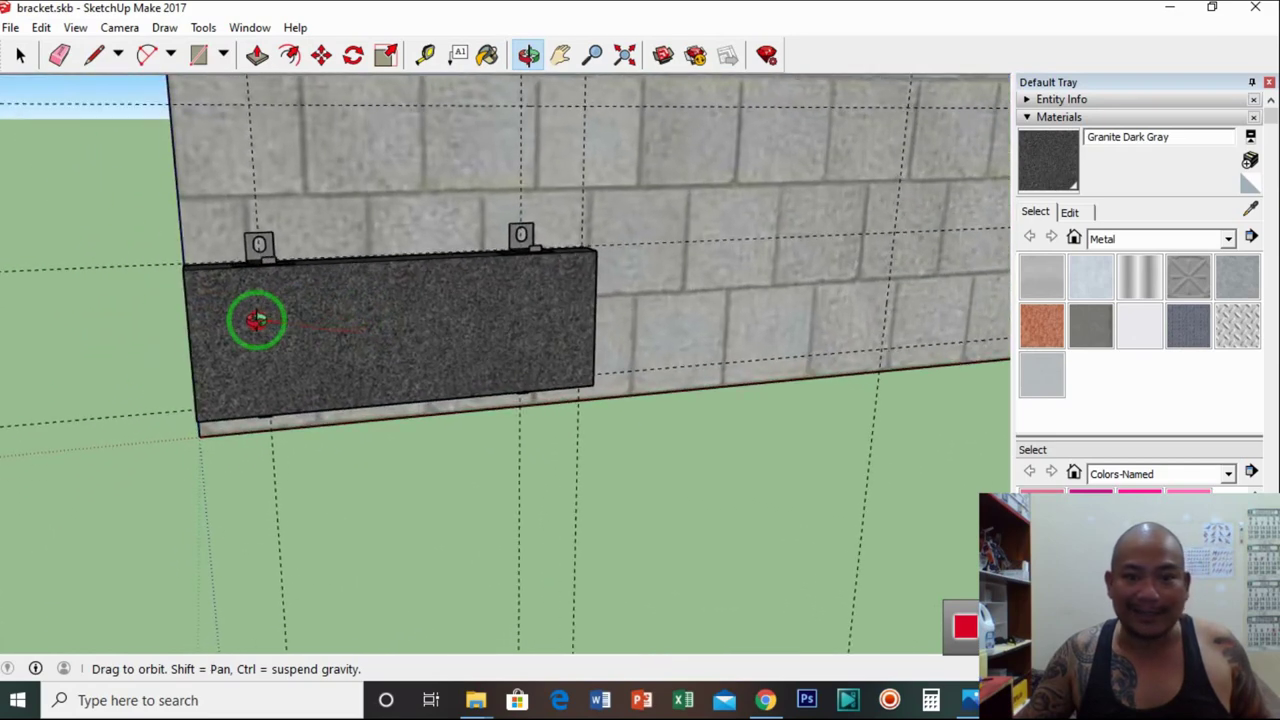
left_click(562, 57)
left_click(528, 55)
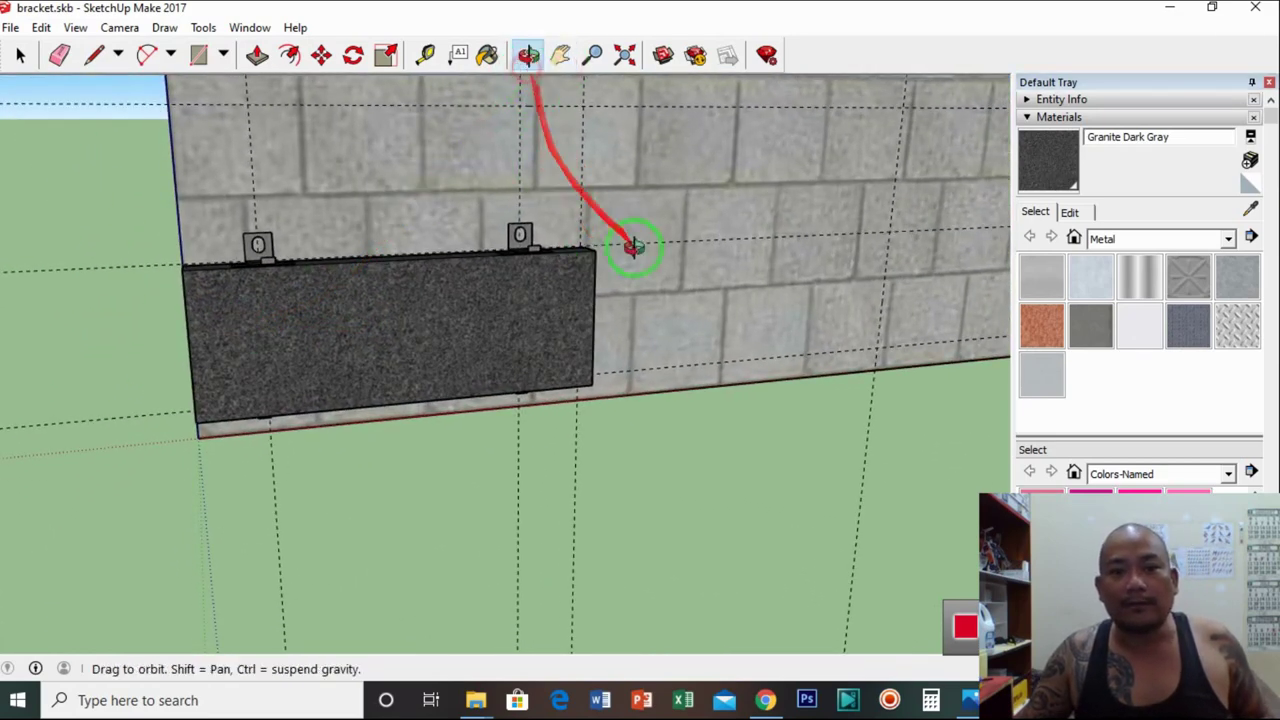
left_click_drag(634, 246, 334, 403)
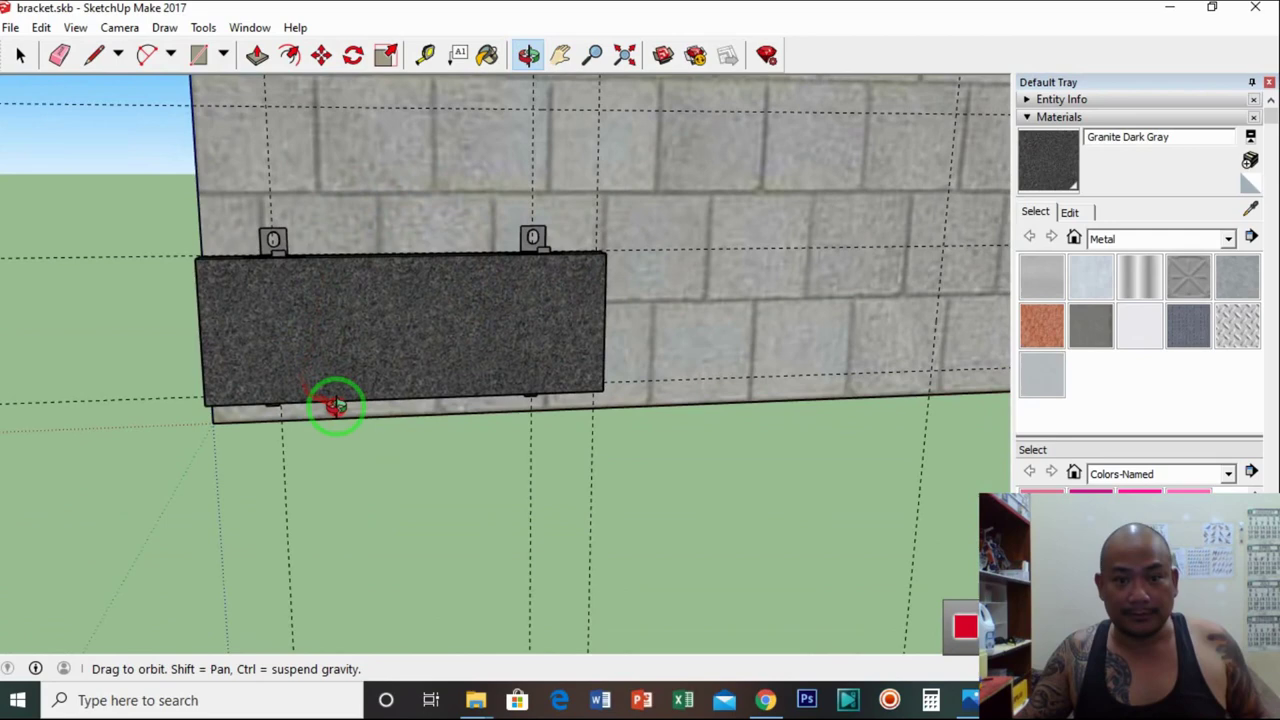
Add two vertical guides 0.10m from existing guide lines using the Tape Measure
left_click(558, 60)
left_click_drag(580, 237, 302, 358)
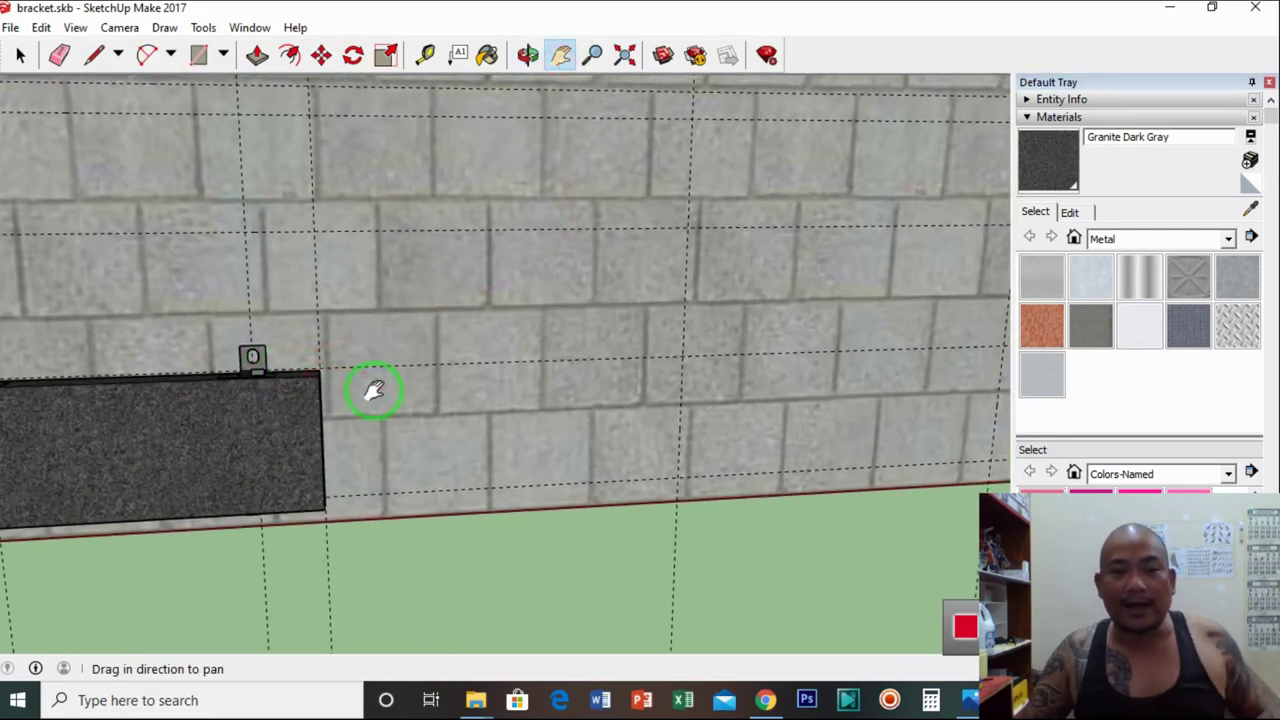
left_click_drag(374, 390, 306, 429)
scroll(297, 400, "up", 3)
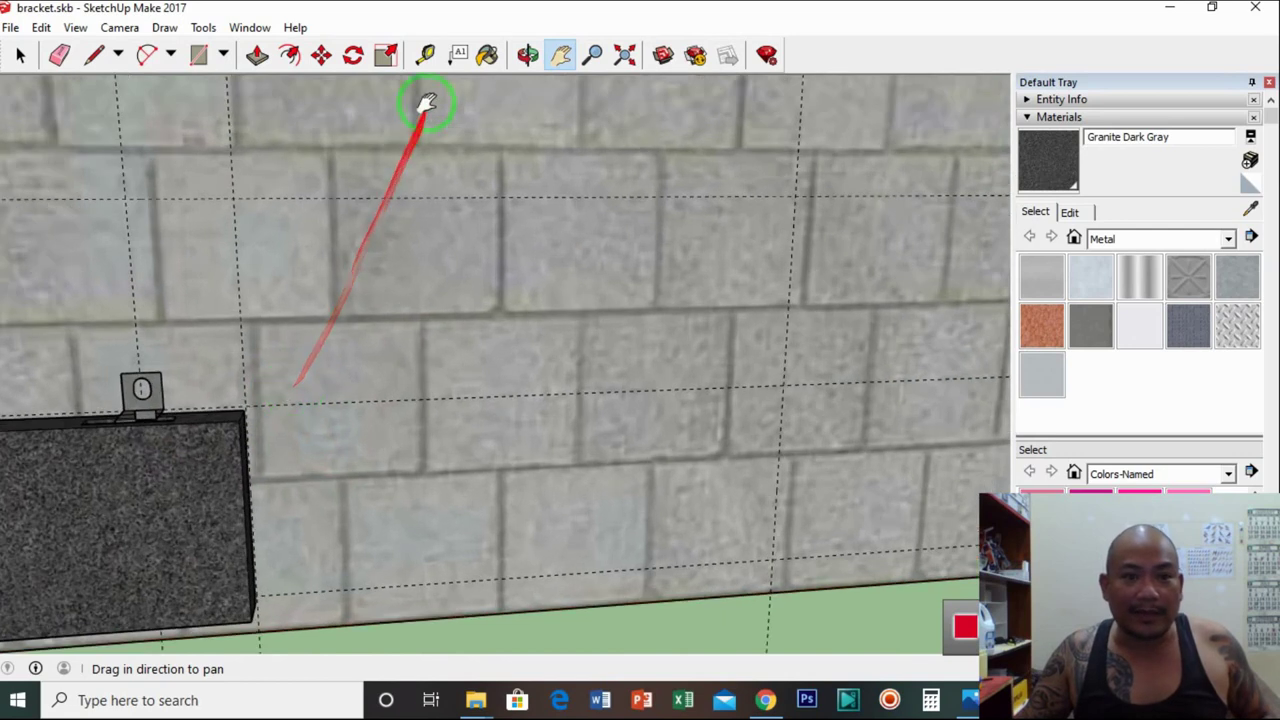
left_click(425, 54)
left_click(242, 353)
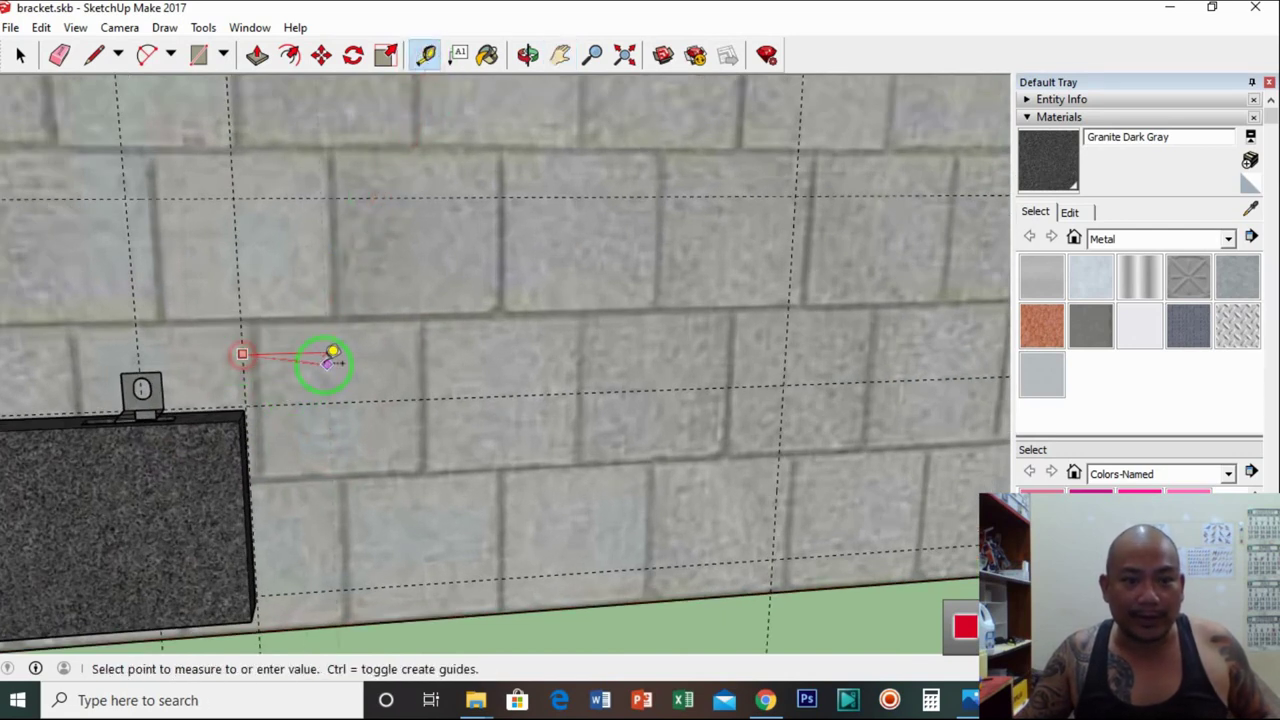
left_click(332, 355)
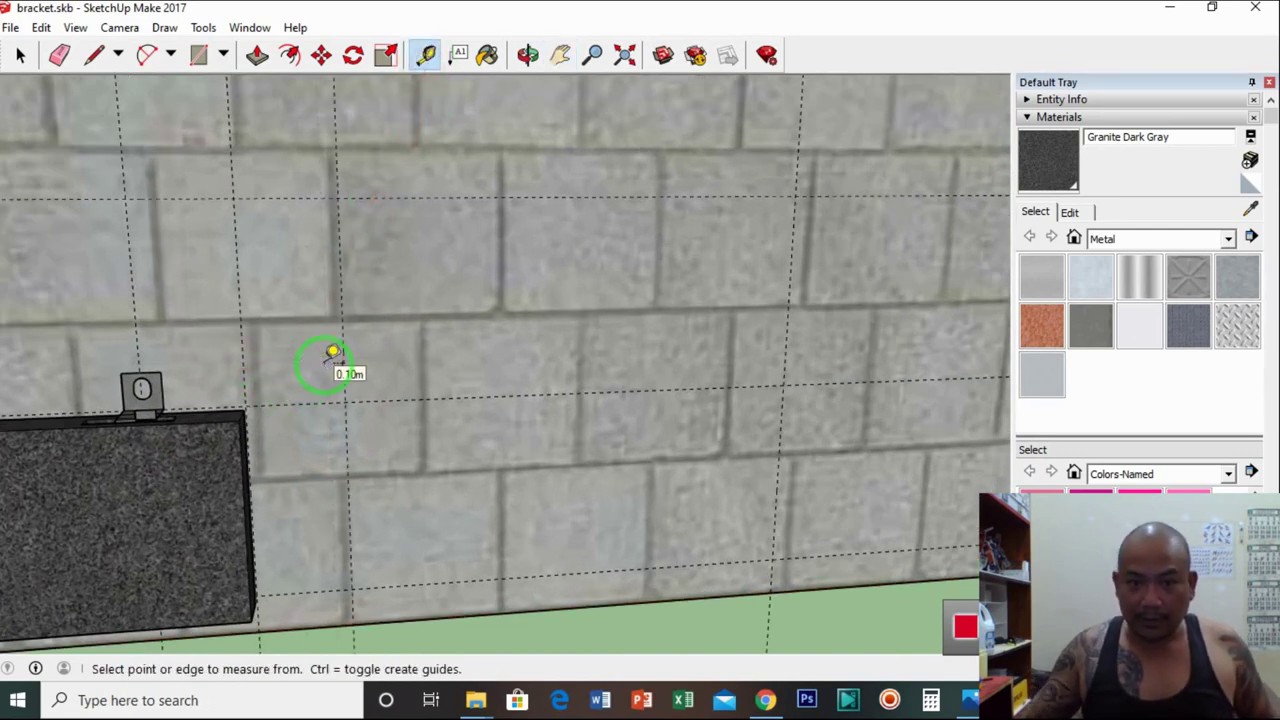
left_click(784, 357)
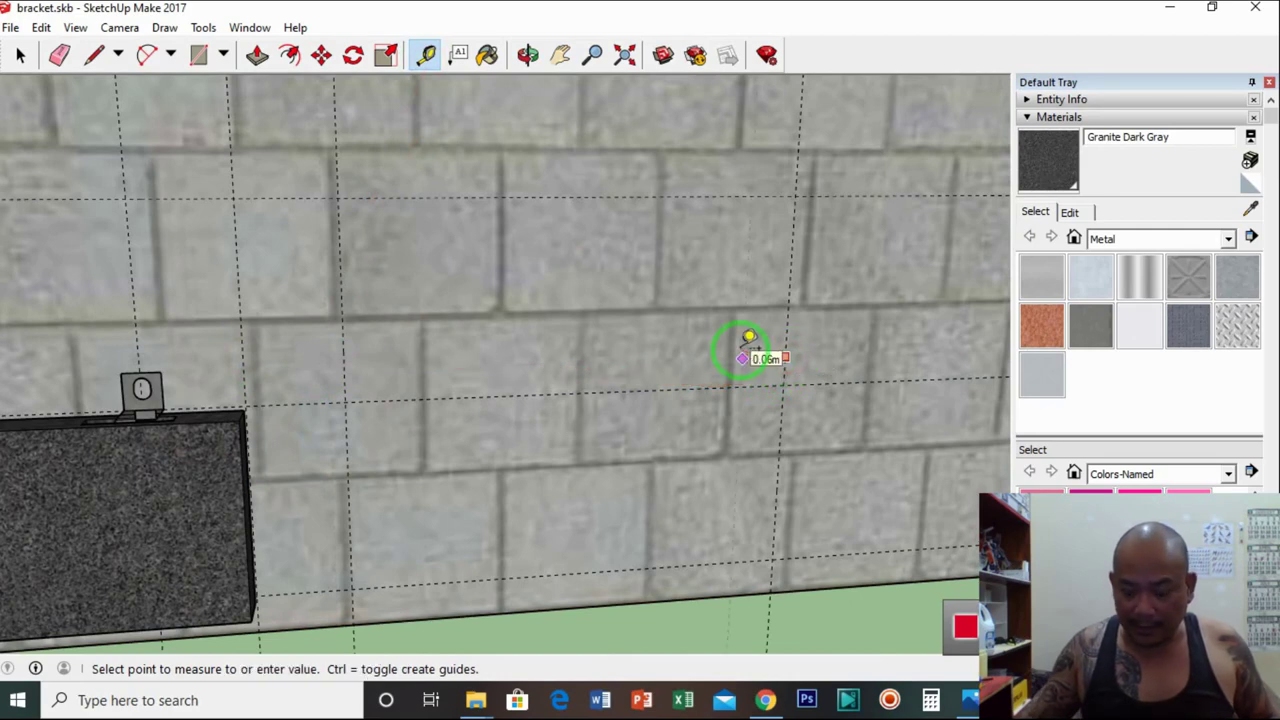
left_click(748, 338)
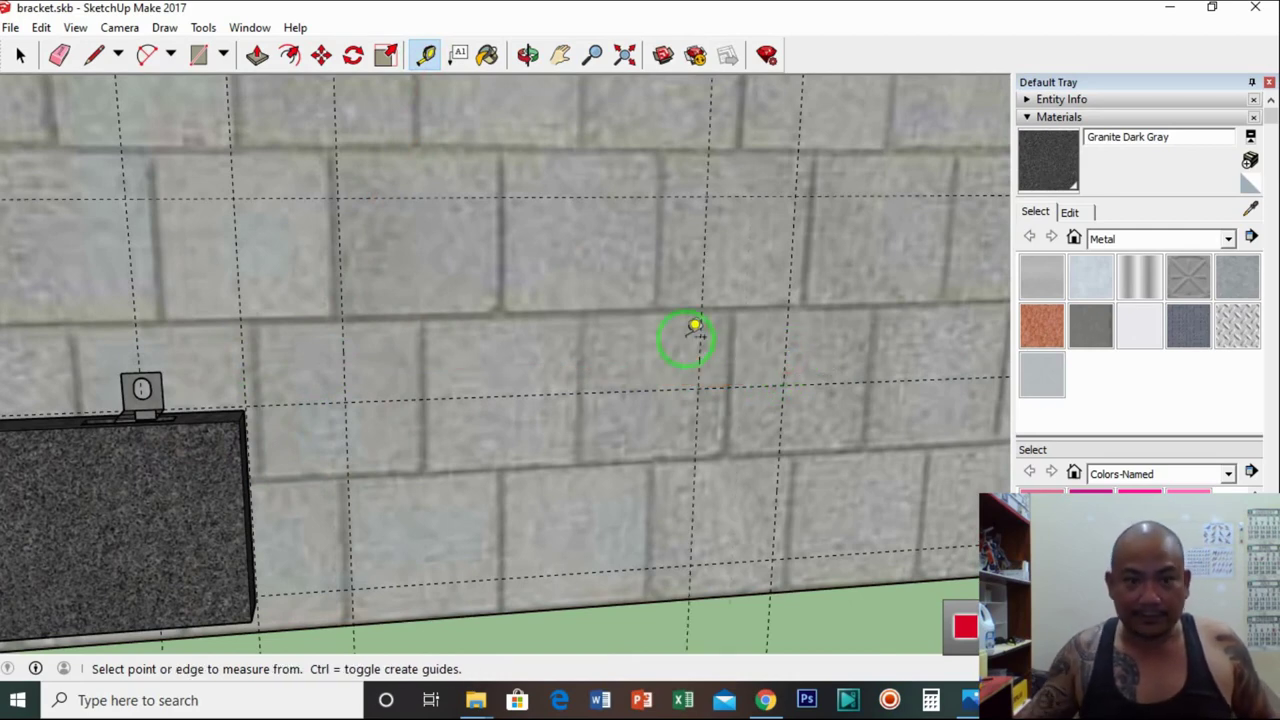
Try measuring guides from guide intersections and the wall's edge point higher up the wall
left_click(560, 55)
left_click_drag(737, 281, 305, 195)
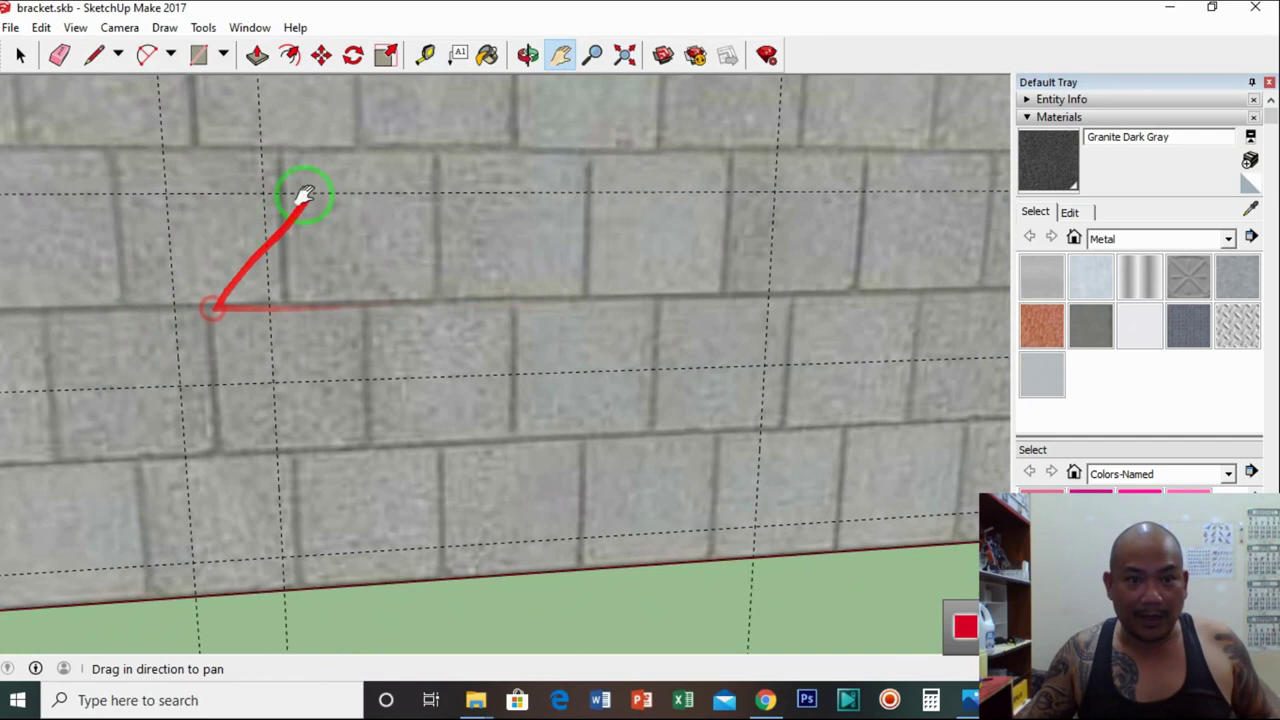
left_click(425, 55)
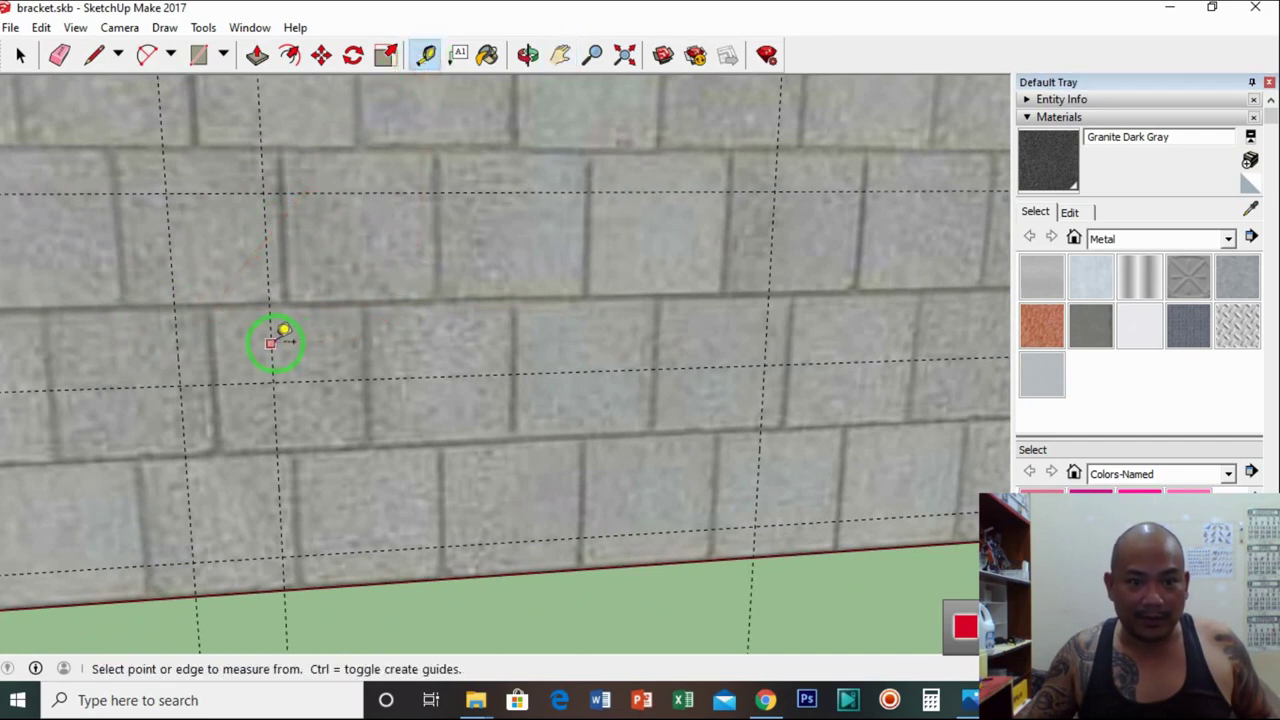
left_click(272, 344)
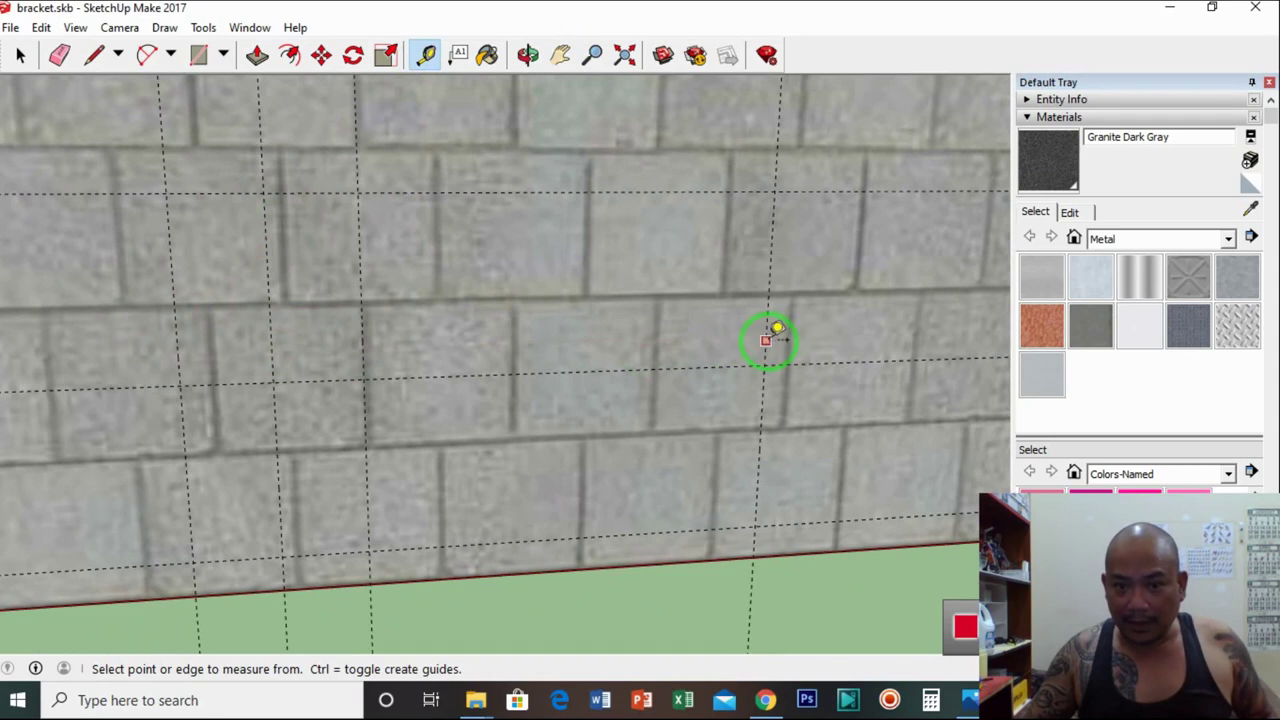
left_click(765, 341)
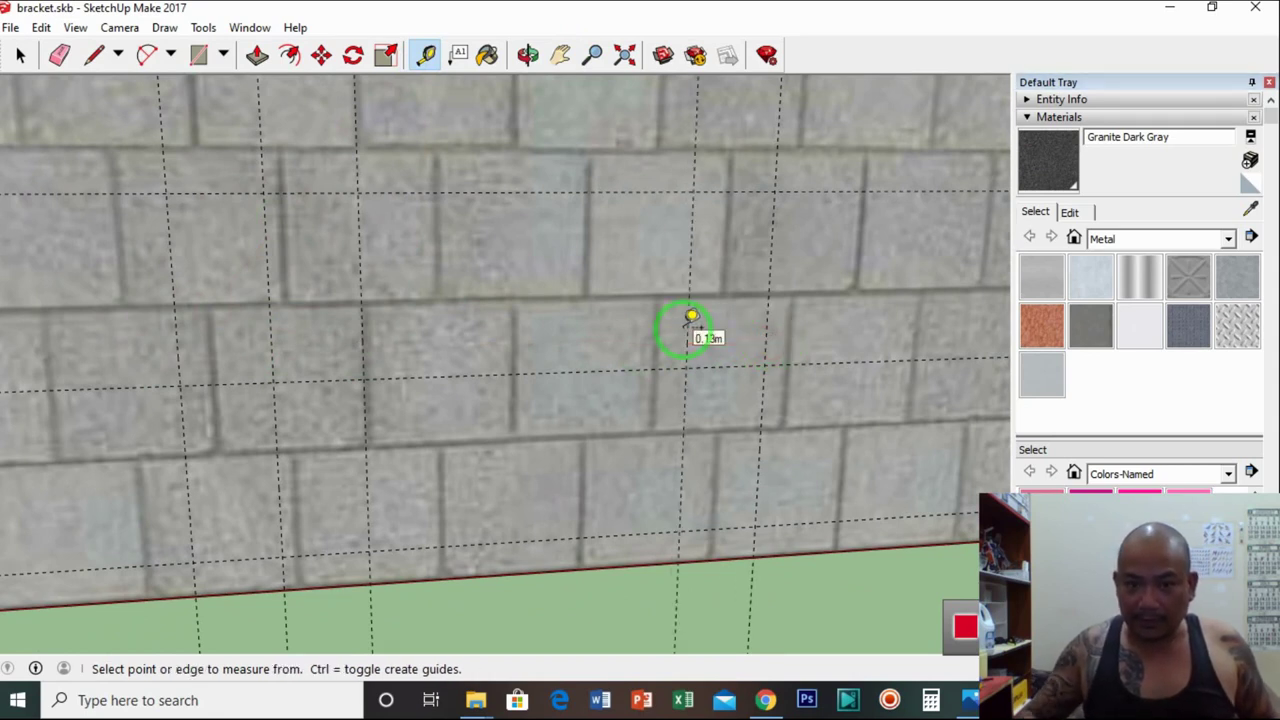
left_click(766, 333)
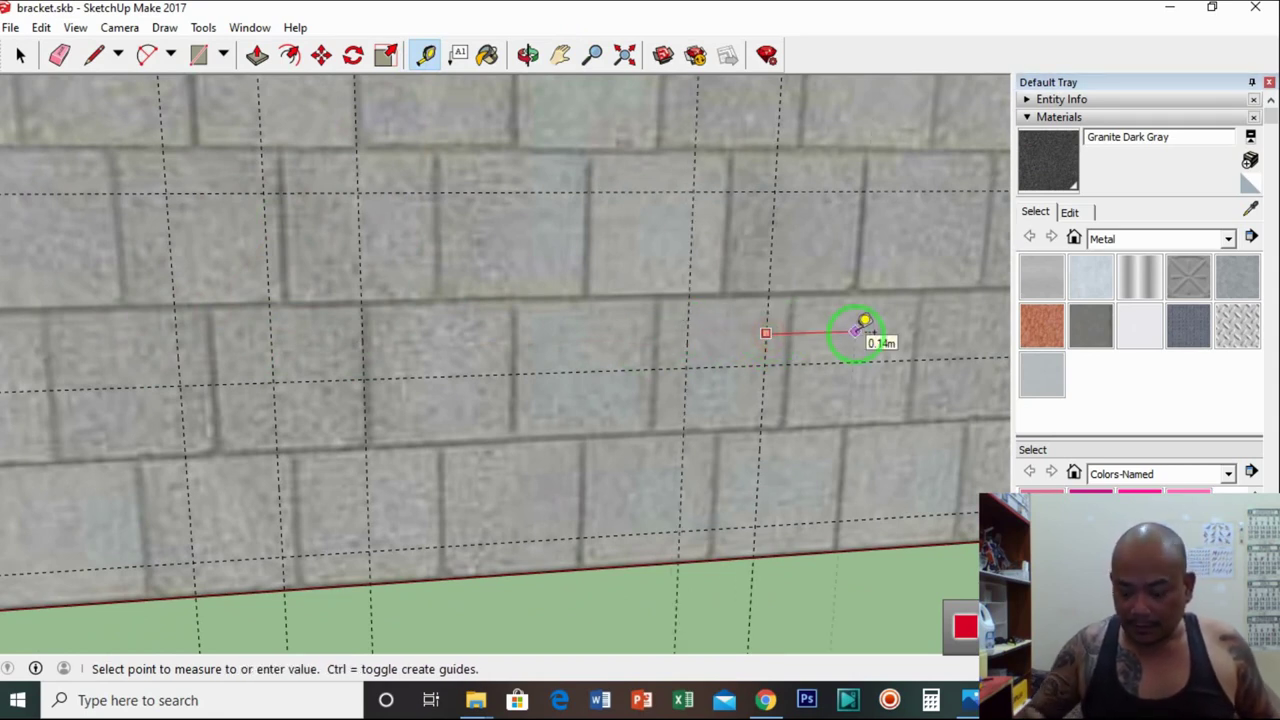
left_click(862, 328)
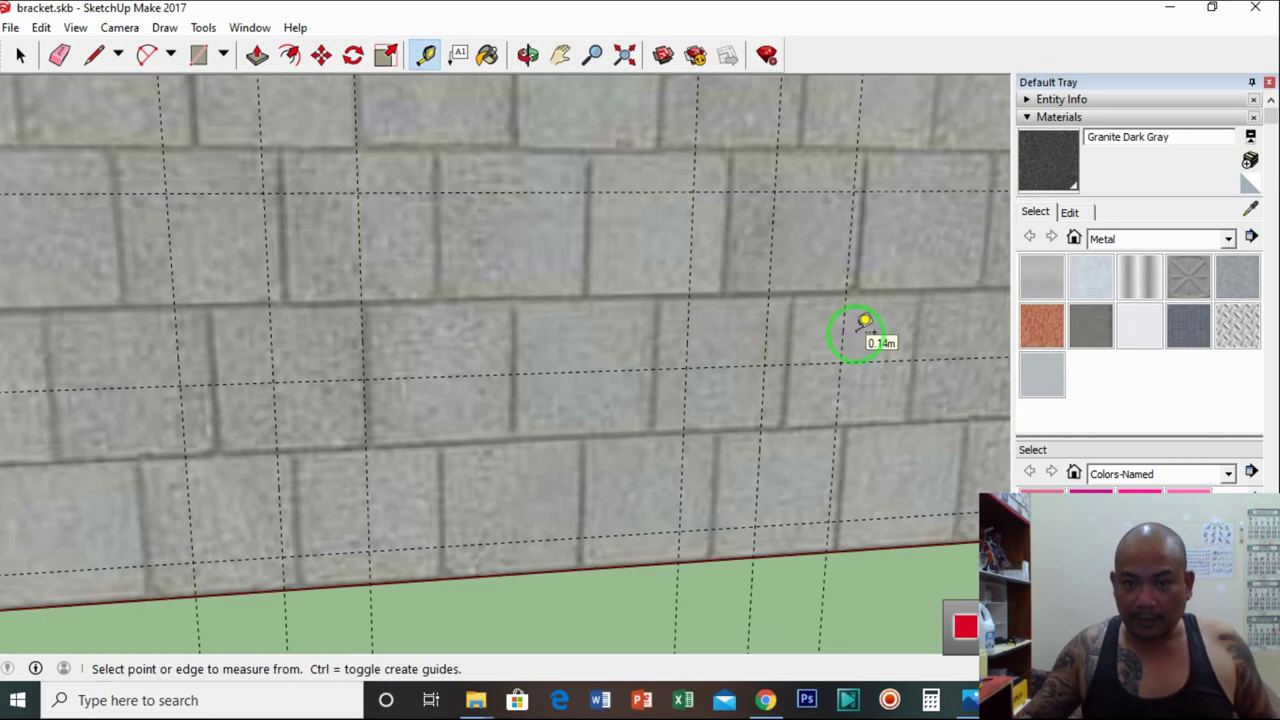
Create a vertical guide measured in from the wall's right edge
left_click(560, 55)
mouse_move(683, 300)
left_mouse_down()
mouse_move(614, 300)
mouse_move(529, 351)
mouse_move(671, 294)
left_mouse_up()
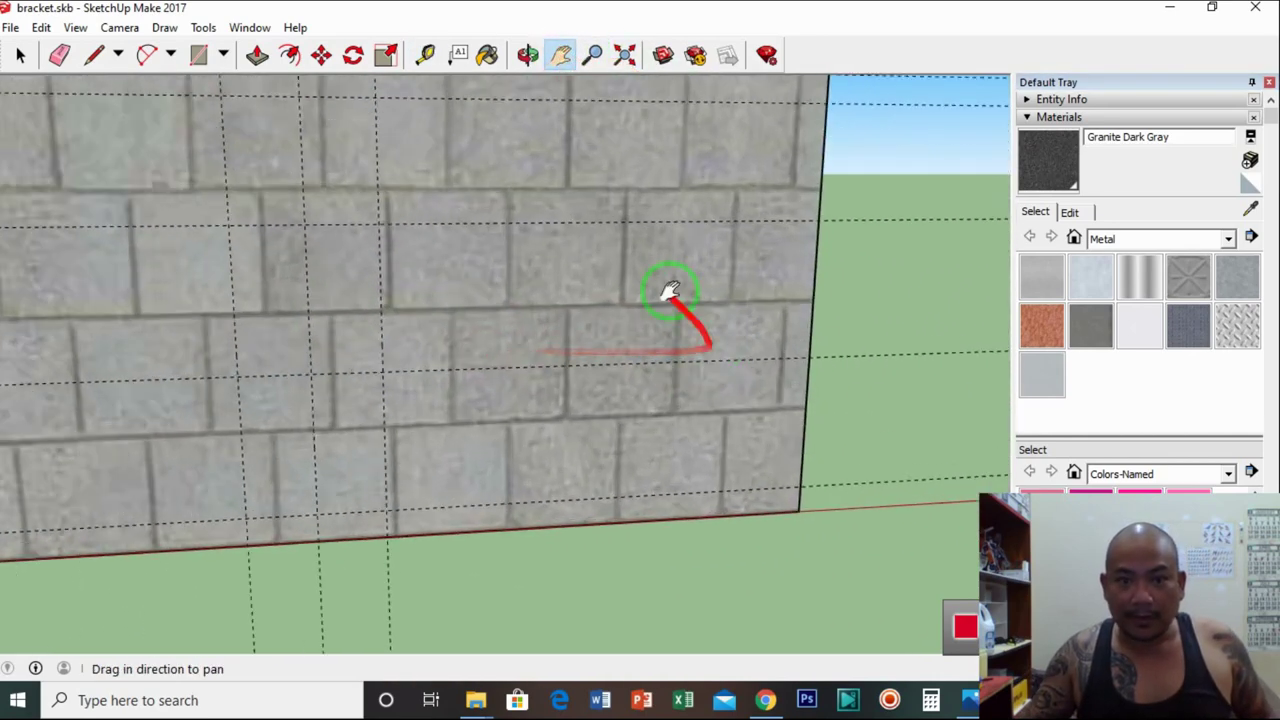
left_click(428, 58)
left_click(810, 322)
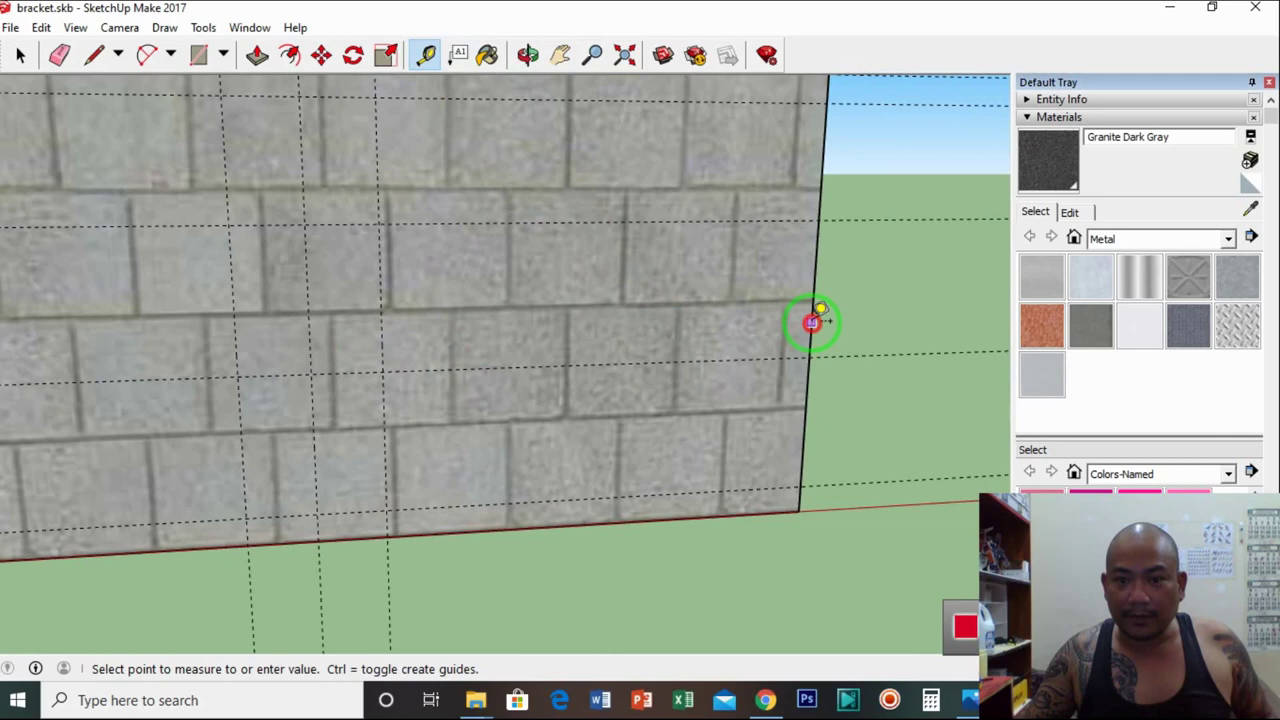
left_click(779, 322)
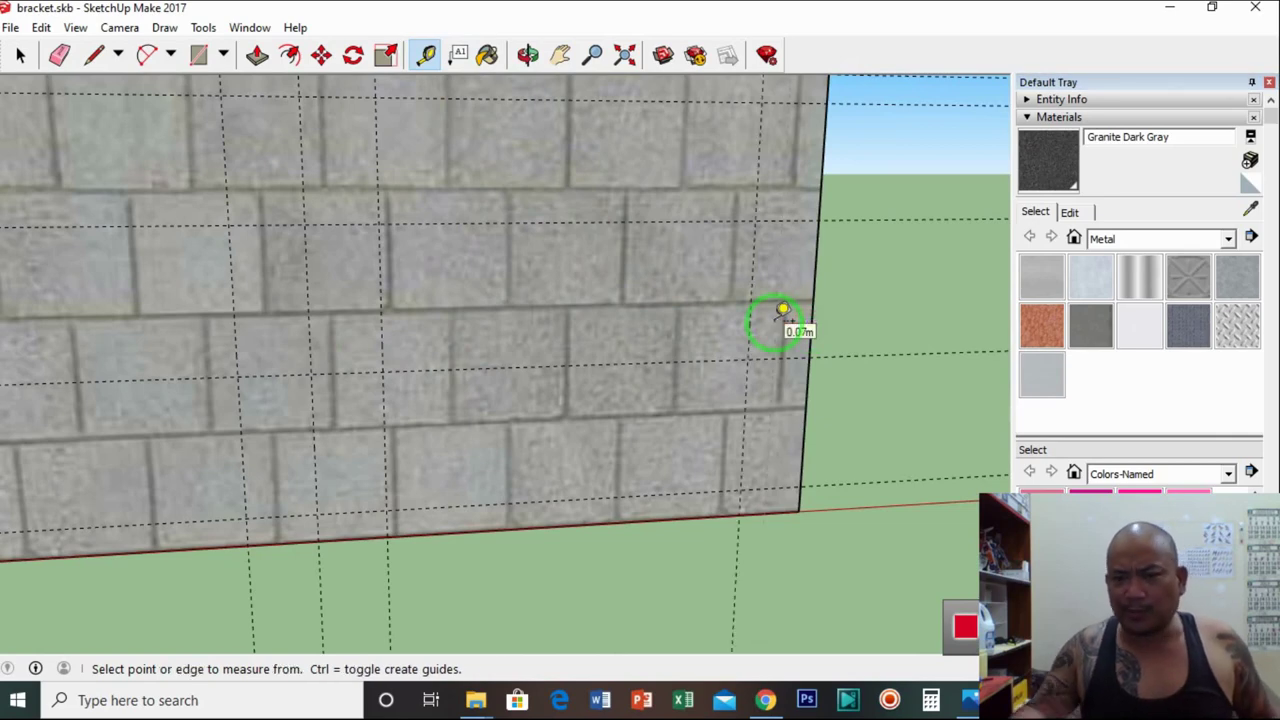
left_click(528, 55)
mouse_move(500, 150)
left_mouse_down()
mouse_move(563, 217)
mouse_move(590, 224)
mouse_move(223, 286)
mouse_move(520, 280)
mouse_move(503, 166)
left_mouse_up()
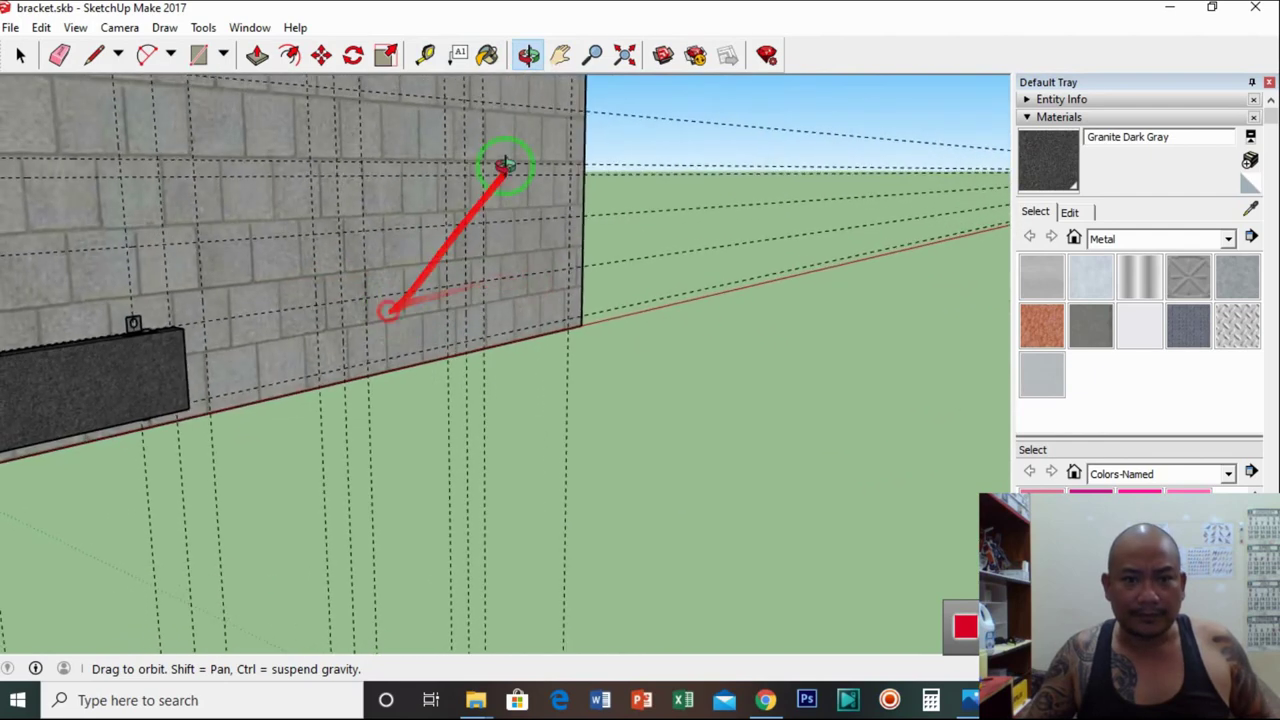
Hide the dark granite panel via its right-click menu, exposing the four brackets in two rows
left_click(560, 55)
left_click_drag(343, 251, 526, 302)
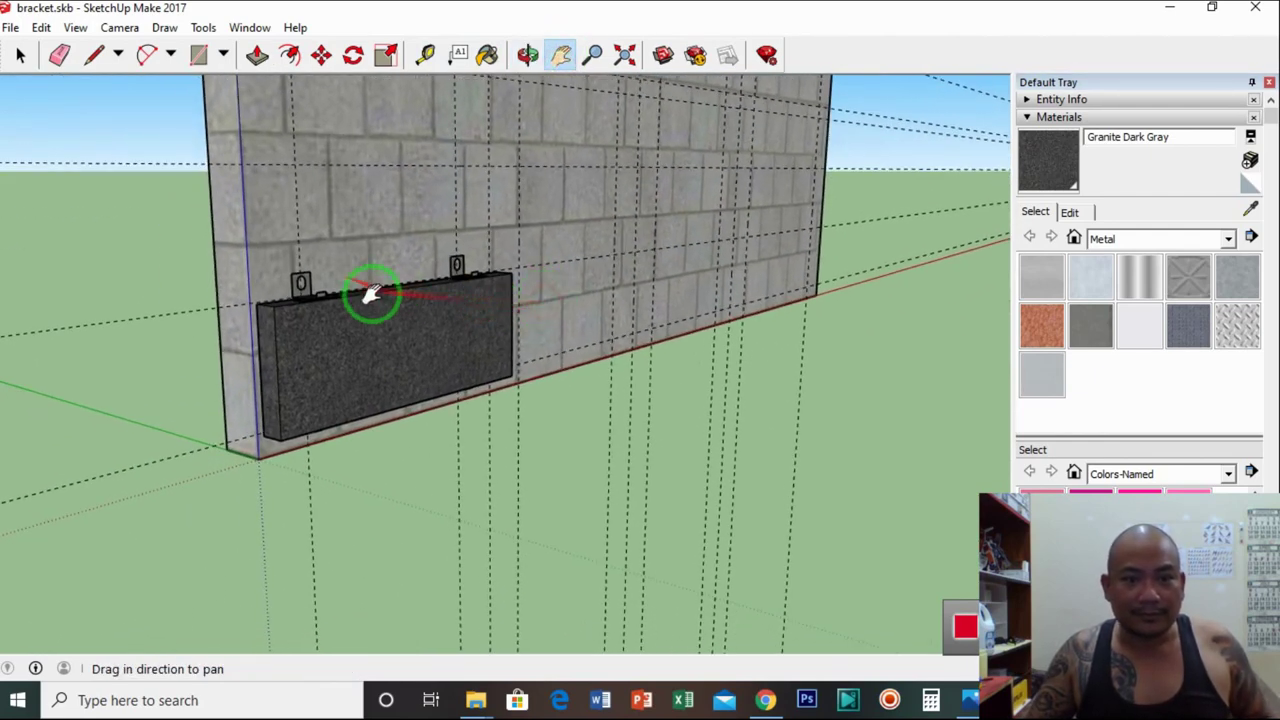
scroll(372, 293, "up", 2)
left_click(20, 55)
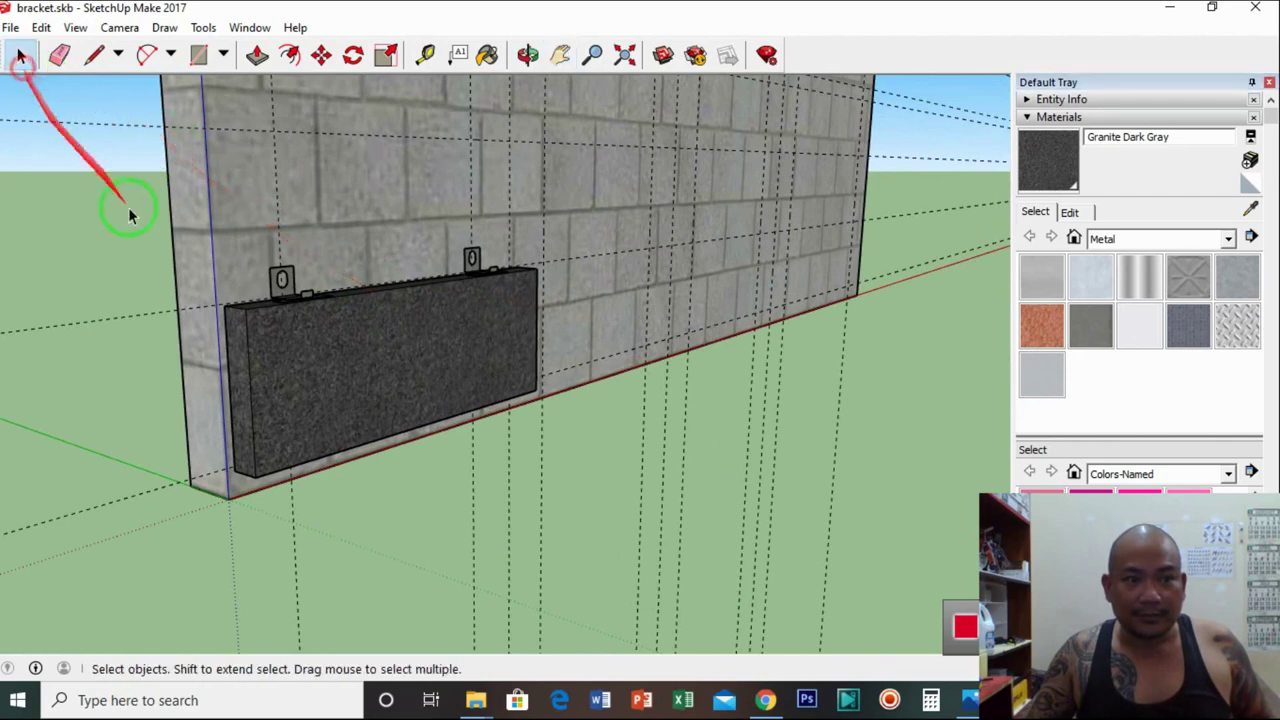
right_click(321, 338)
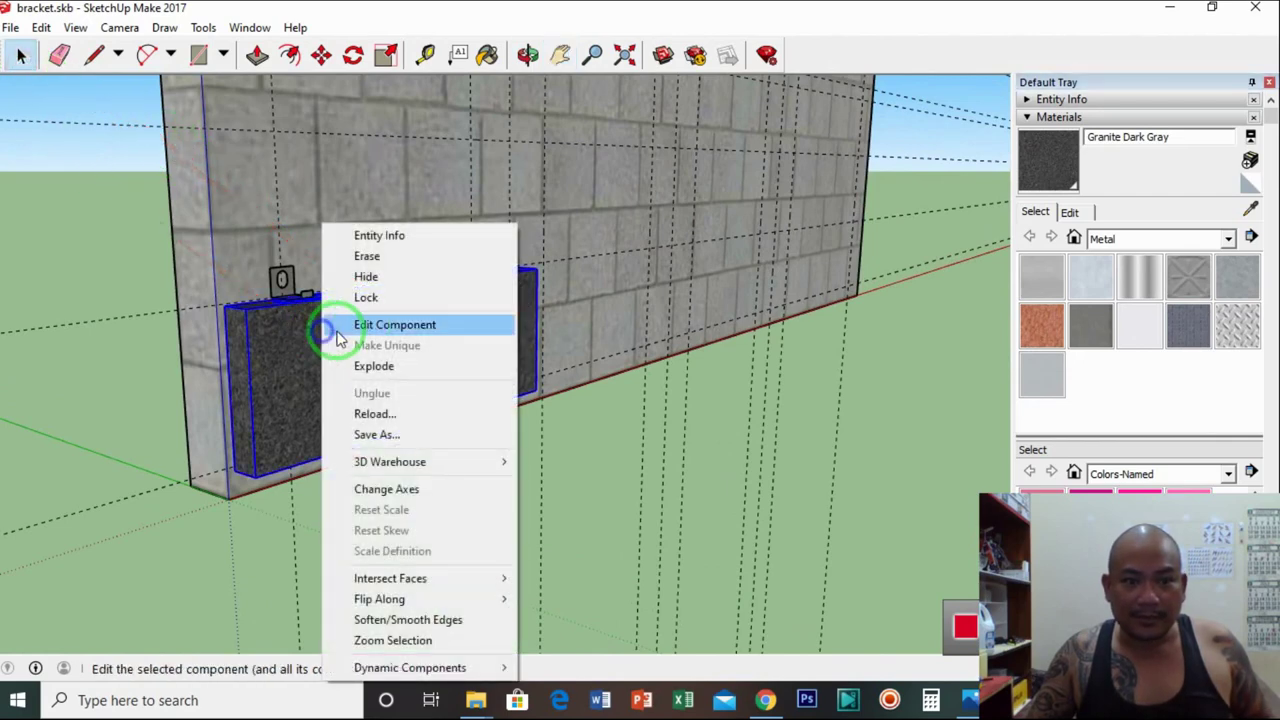
left_click(380, 274)
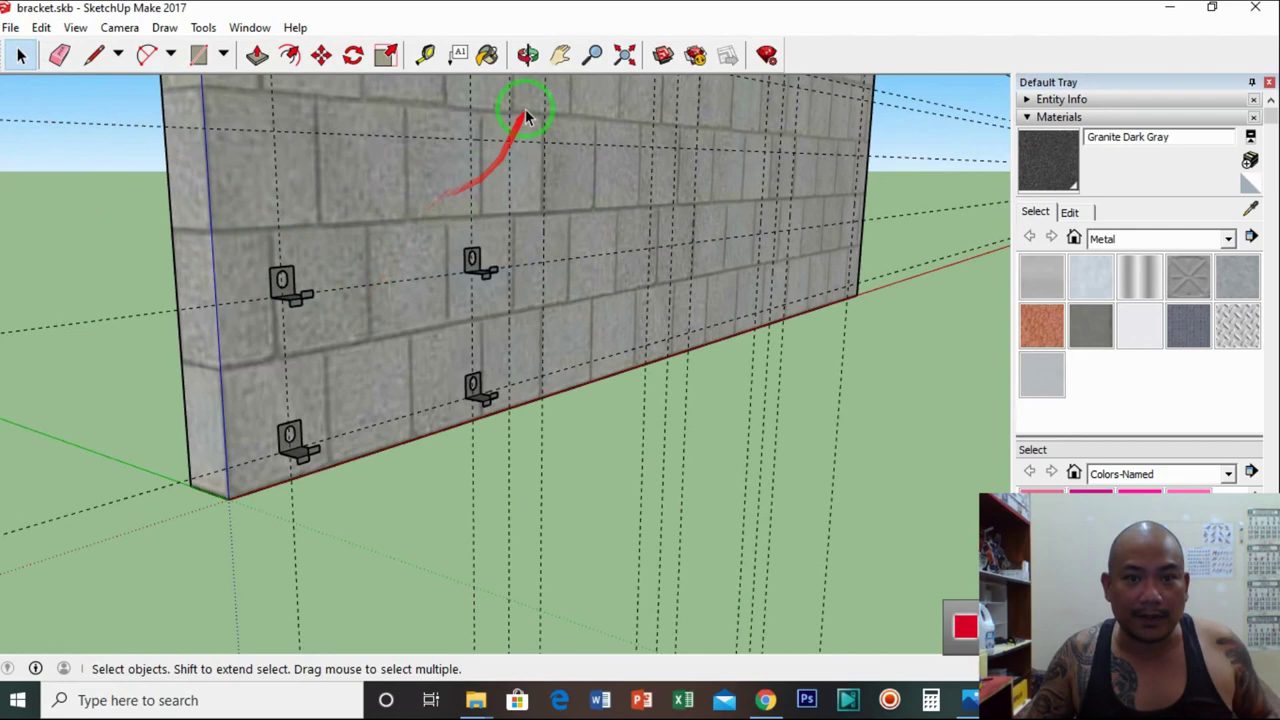
left_click(528, 54)
left_click_drag(337, 366, 305, 343)
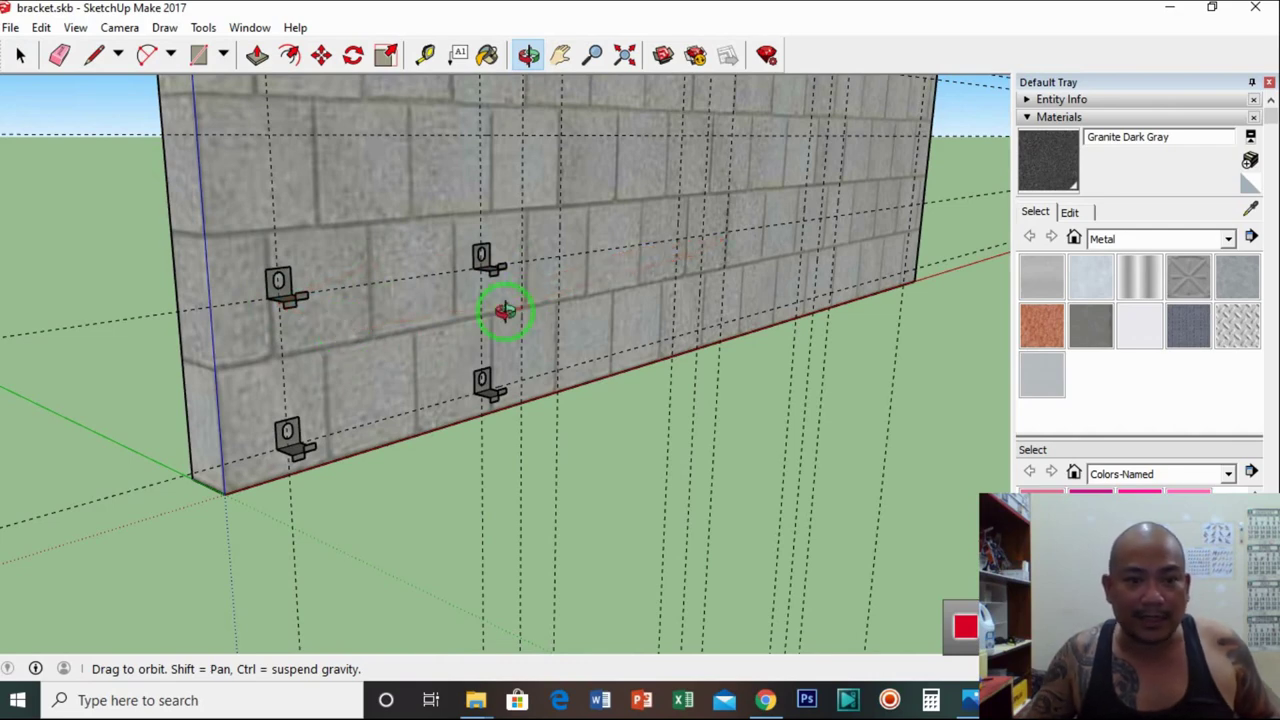
left_click_drag(506, 311, 386, 363)
left_click(20, 56)
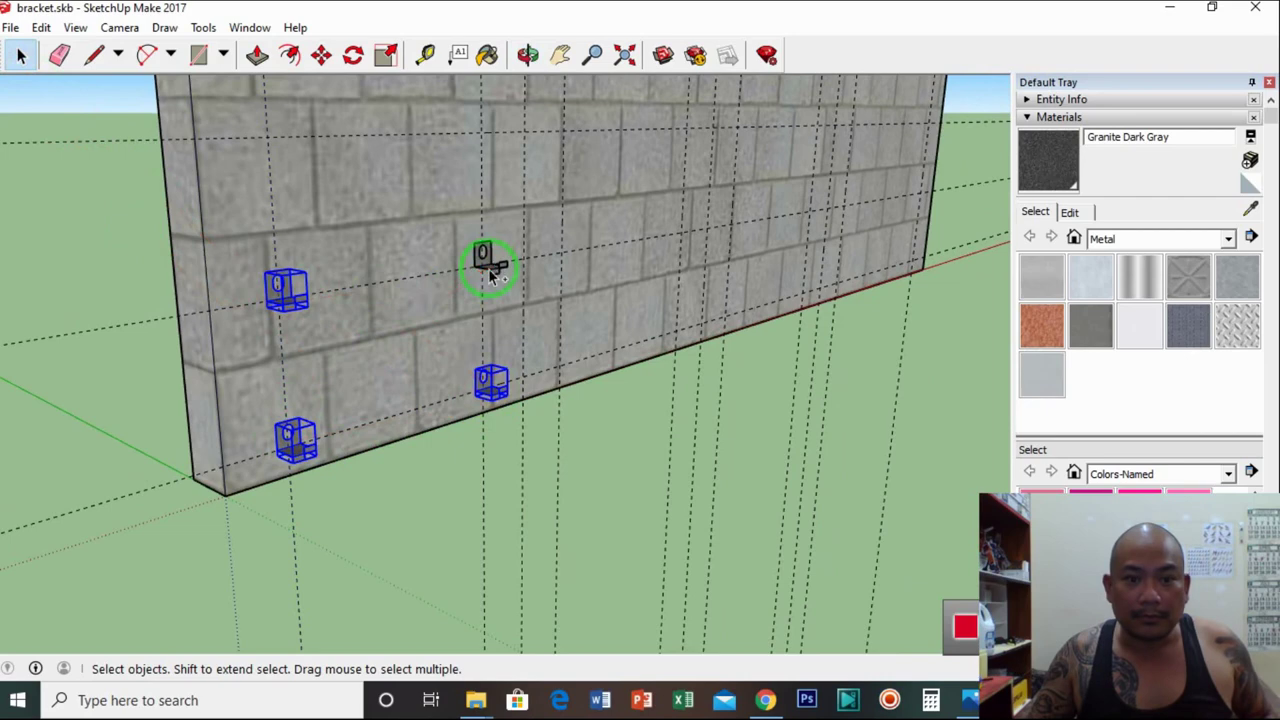
Start a Ctrl-copy of the selected brackets from the bracket's top corner
scroll(318, 279, "up", 4)
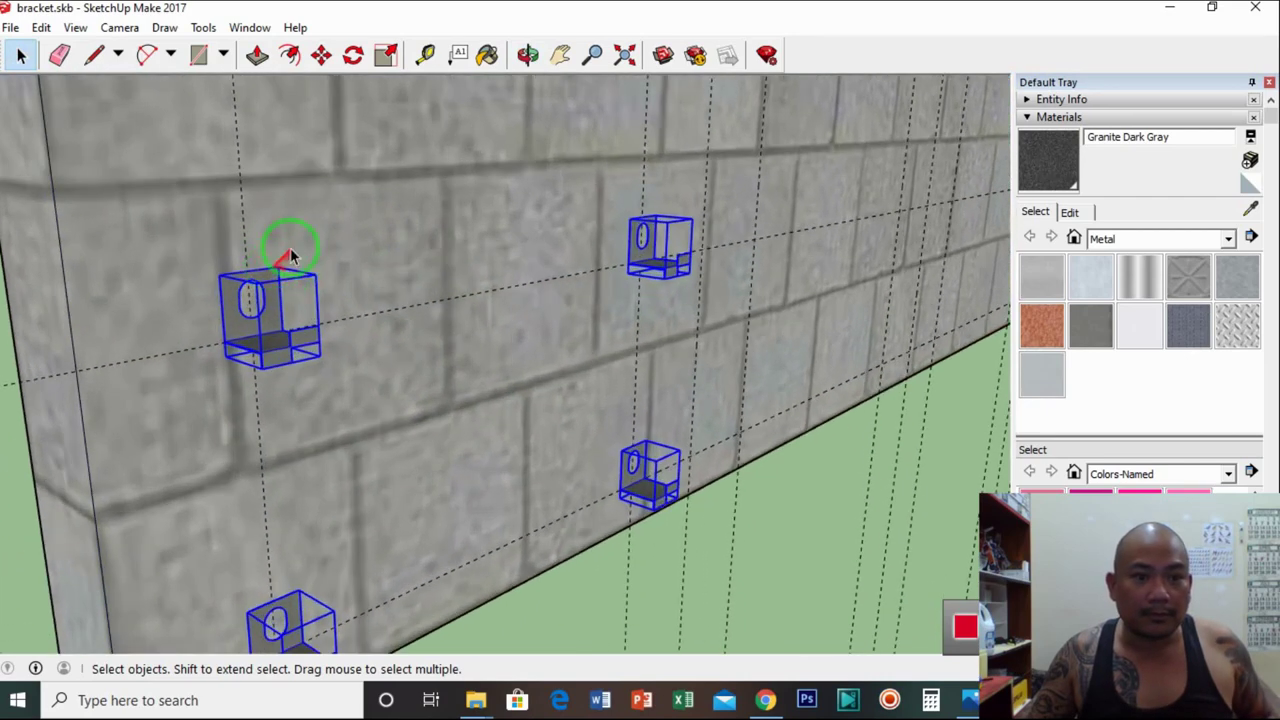
left_click(527, 55)
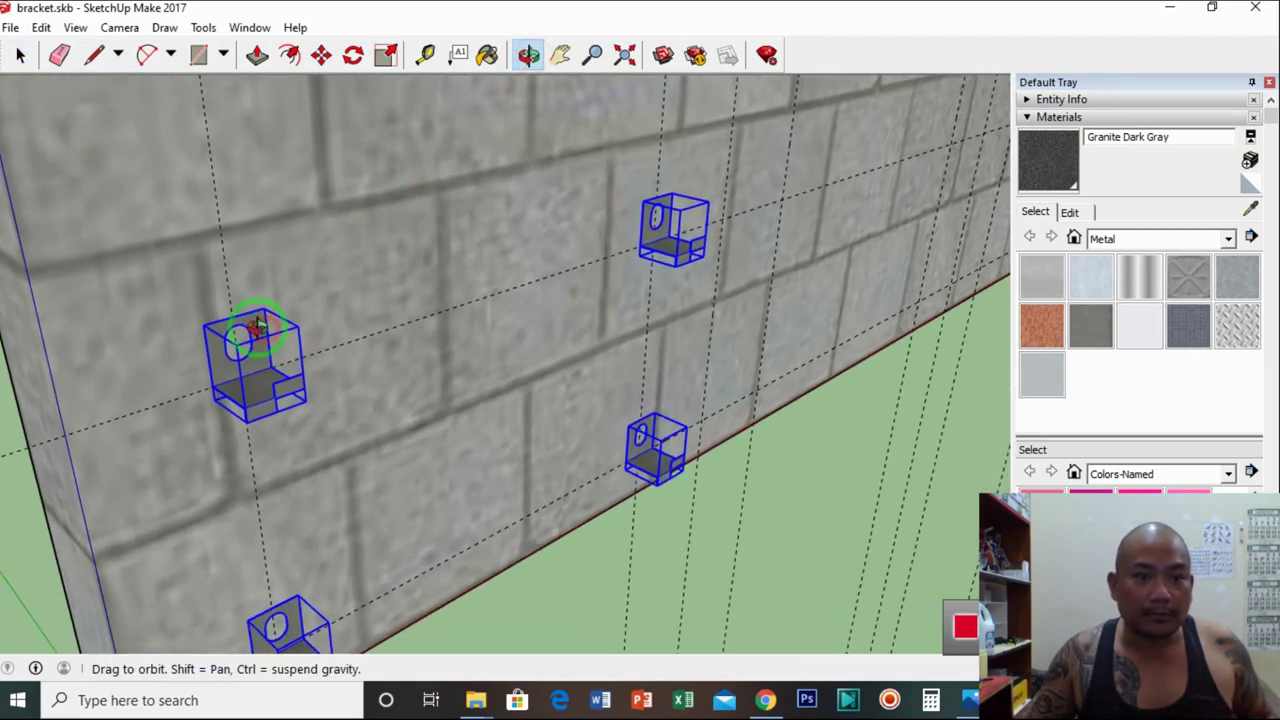
scroll(235, 325, "up", 3)
scroll(228, 325, "up", 3)
left_click_drag(234, 360, 345, 178)
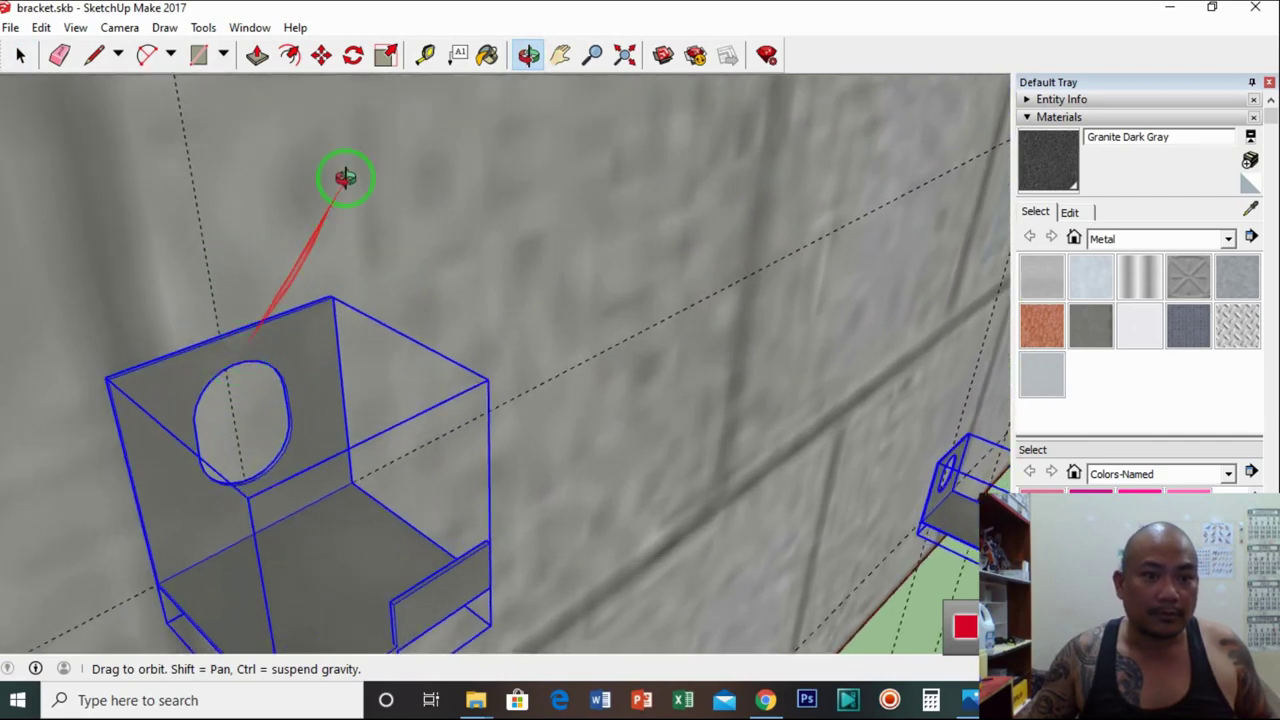
left_click(321, 55)
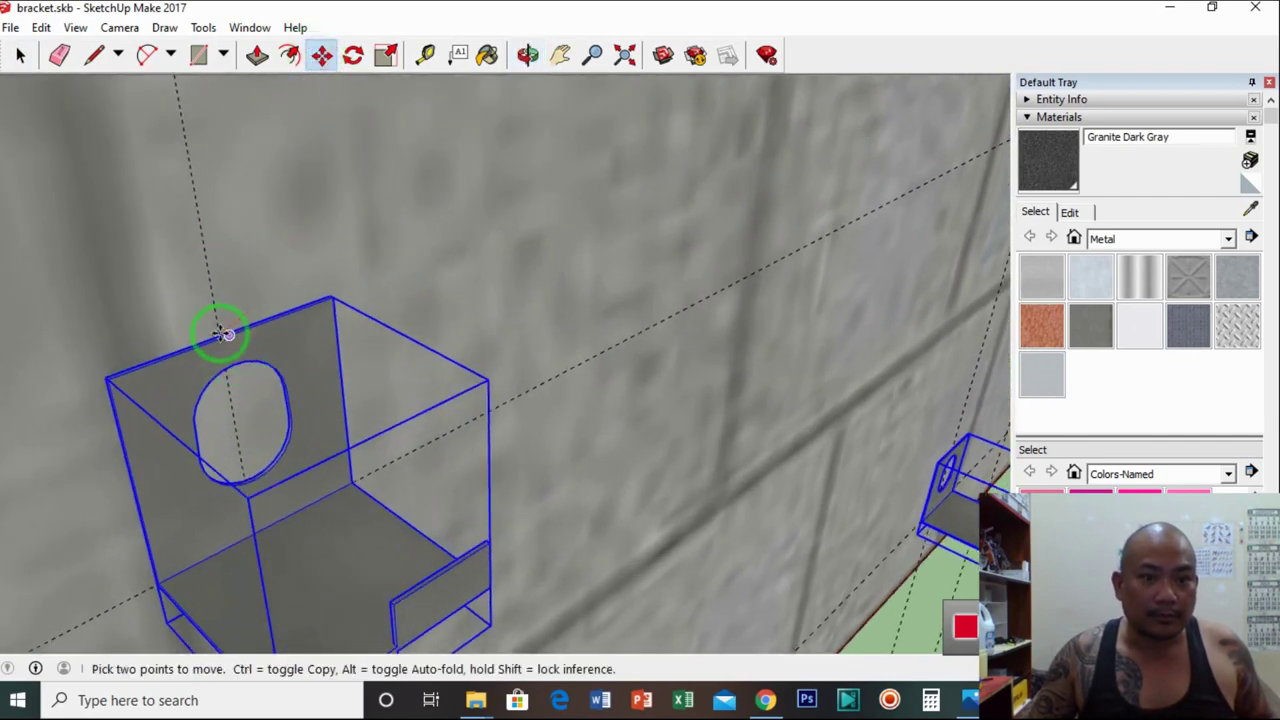
scroll(225, 330, "up", 3)
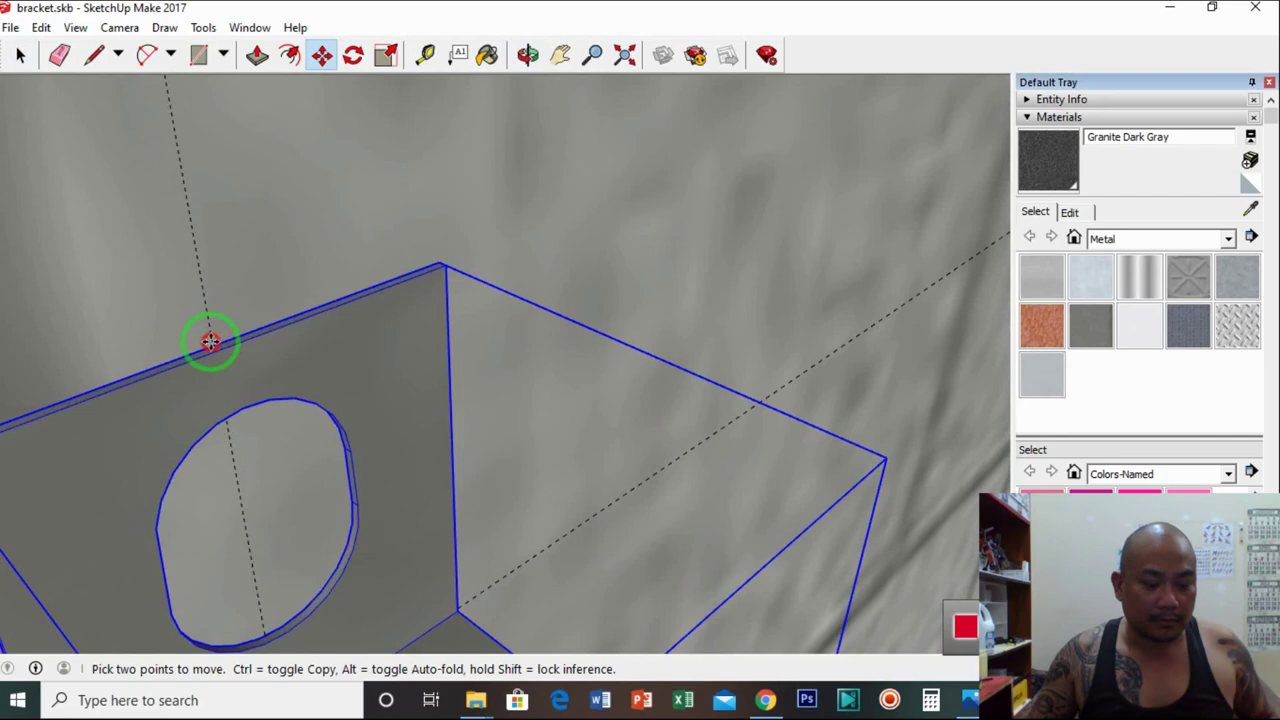
key("ctrl")
left_click(211, 341)
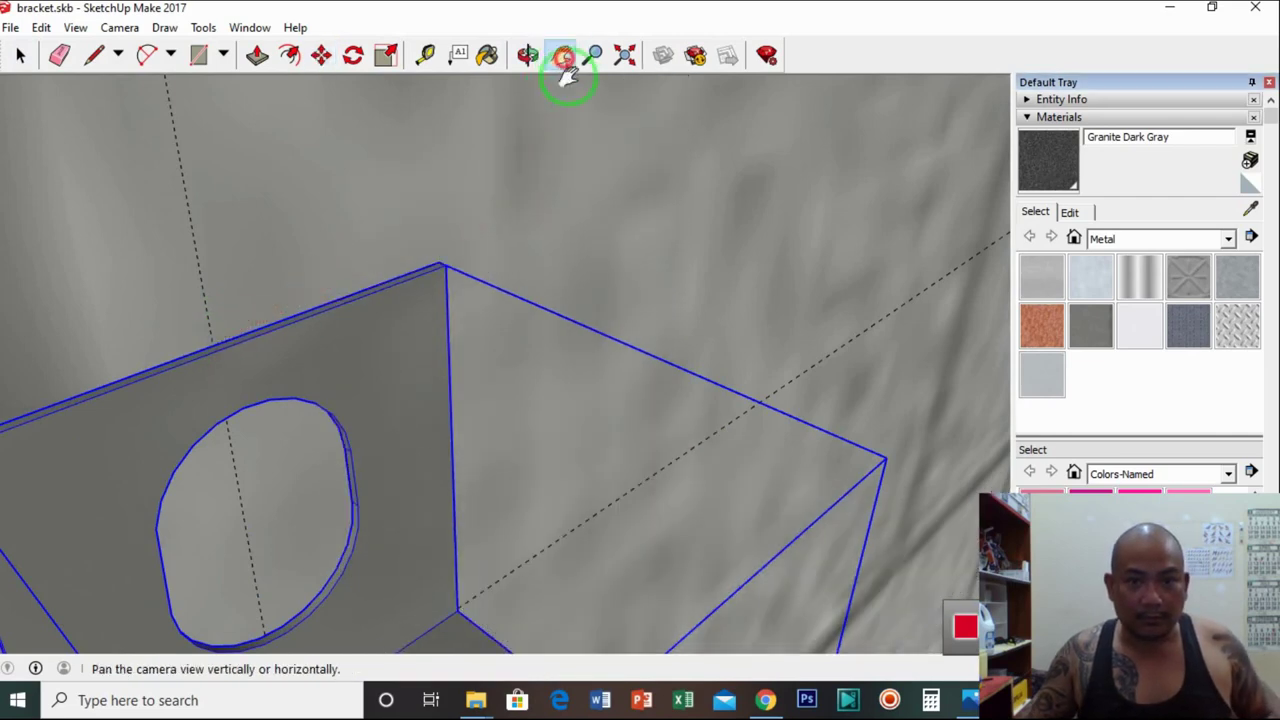
Place the first bracket copies at the next guide intersection along the wall
left_click(561, 56)
scroll(517, 160, "down", 6)
left_click_drag(523, 160, 229, 294)
scroll(380, 180, "up", 5)
left_click_drag(385, 181, 457, 163)
left_click(321, 55)
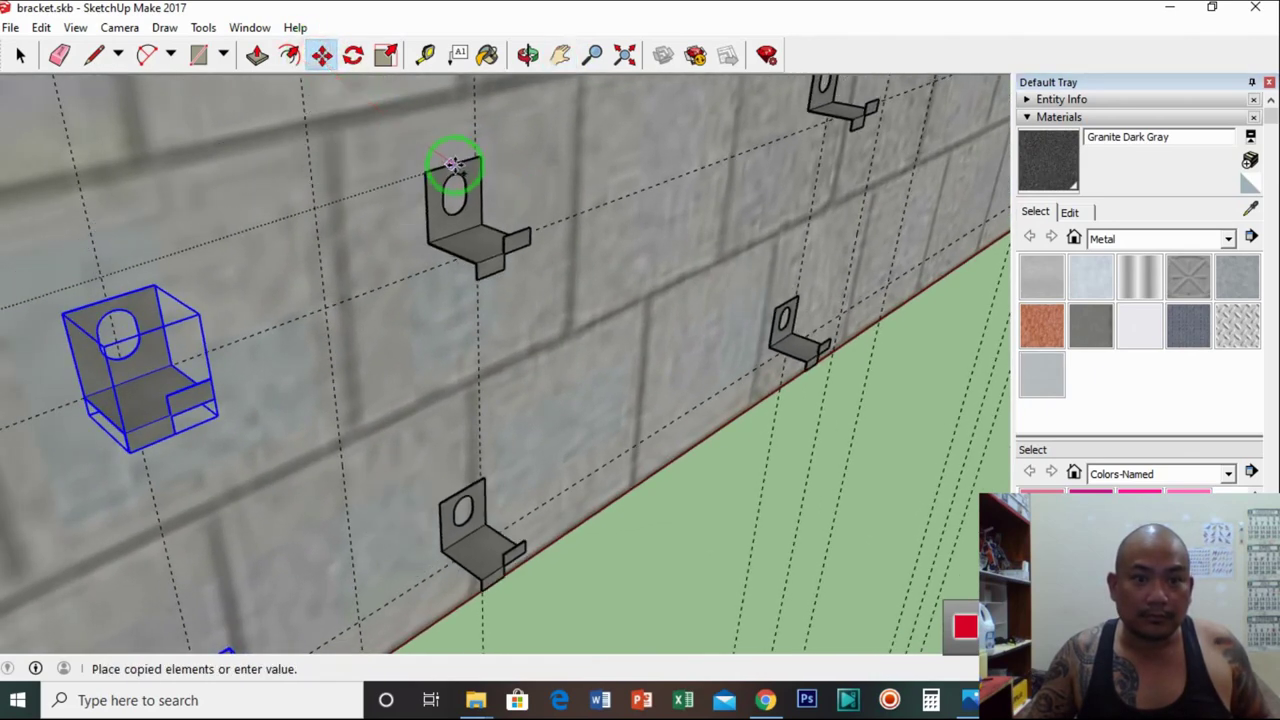
left_click(475, 185)
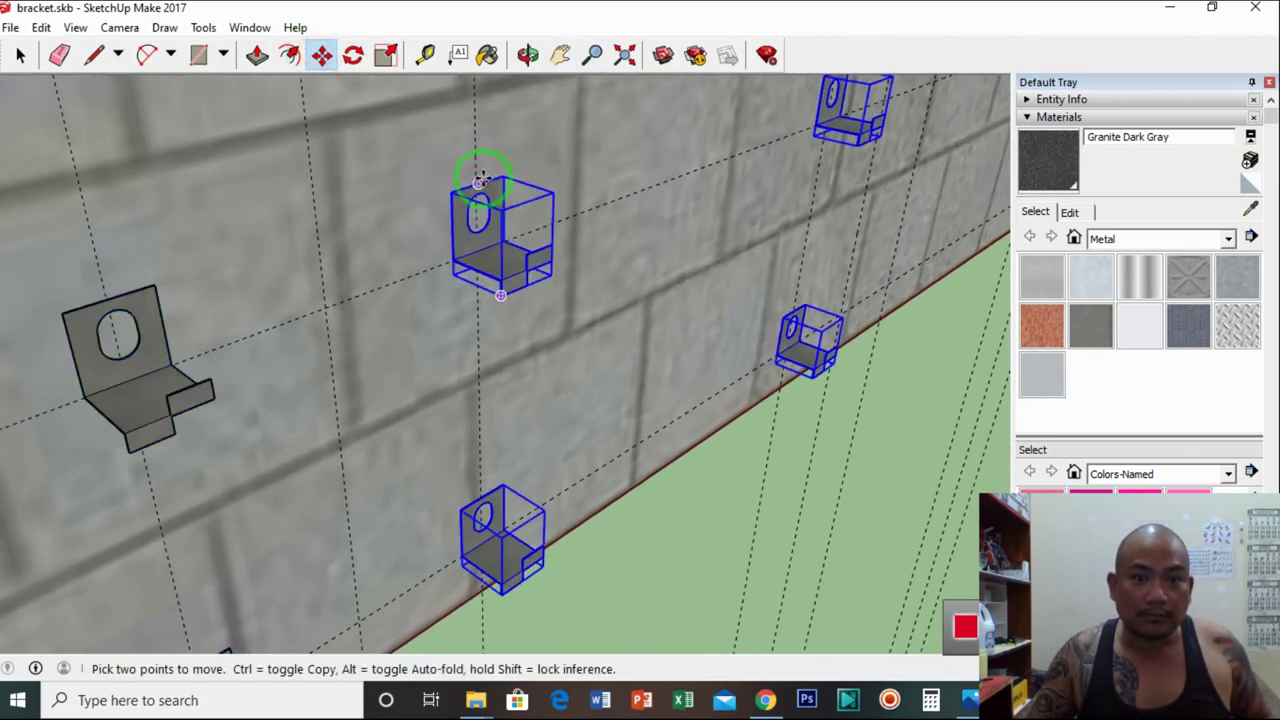
Copy the new brackets from their corner to the next position along the wall
scroll(477, 182, "up", 6)
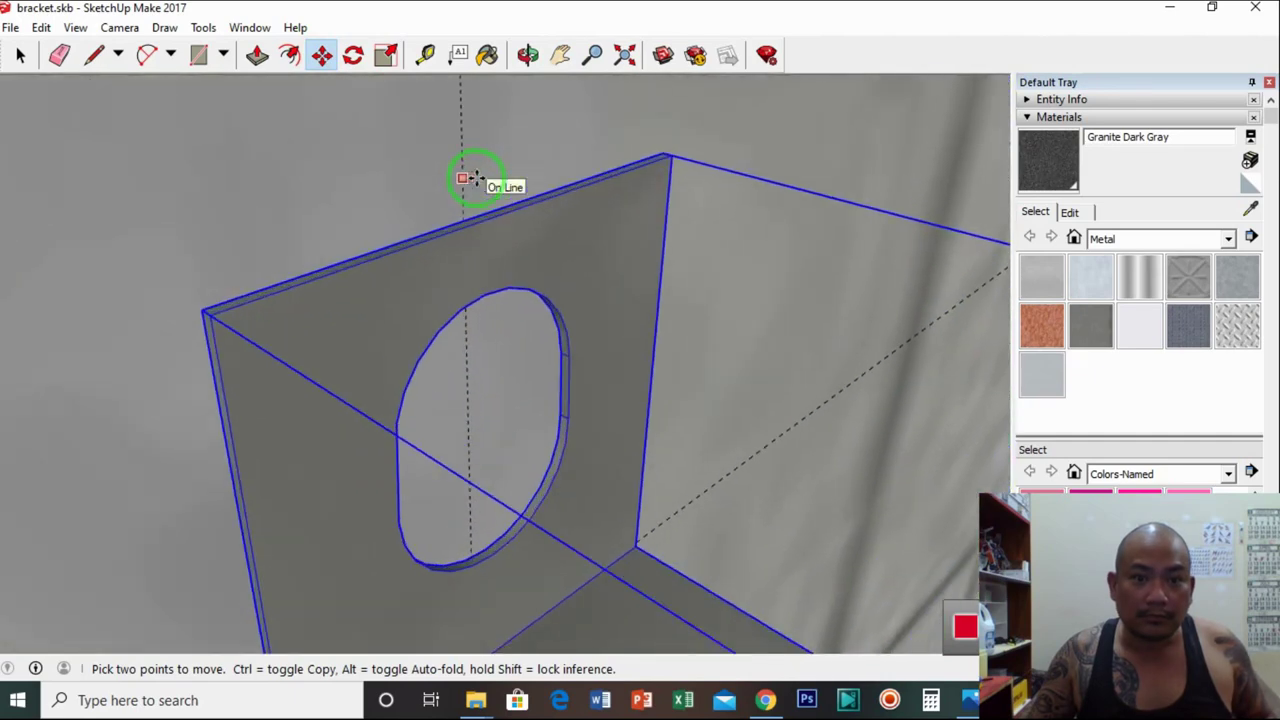
left_click(465, 215)
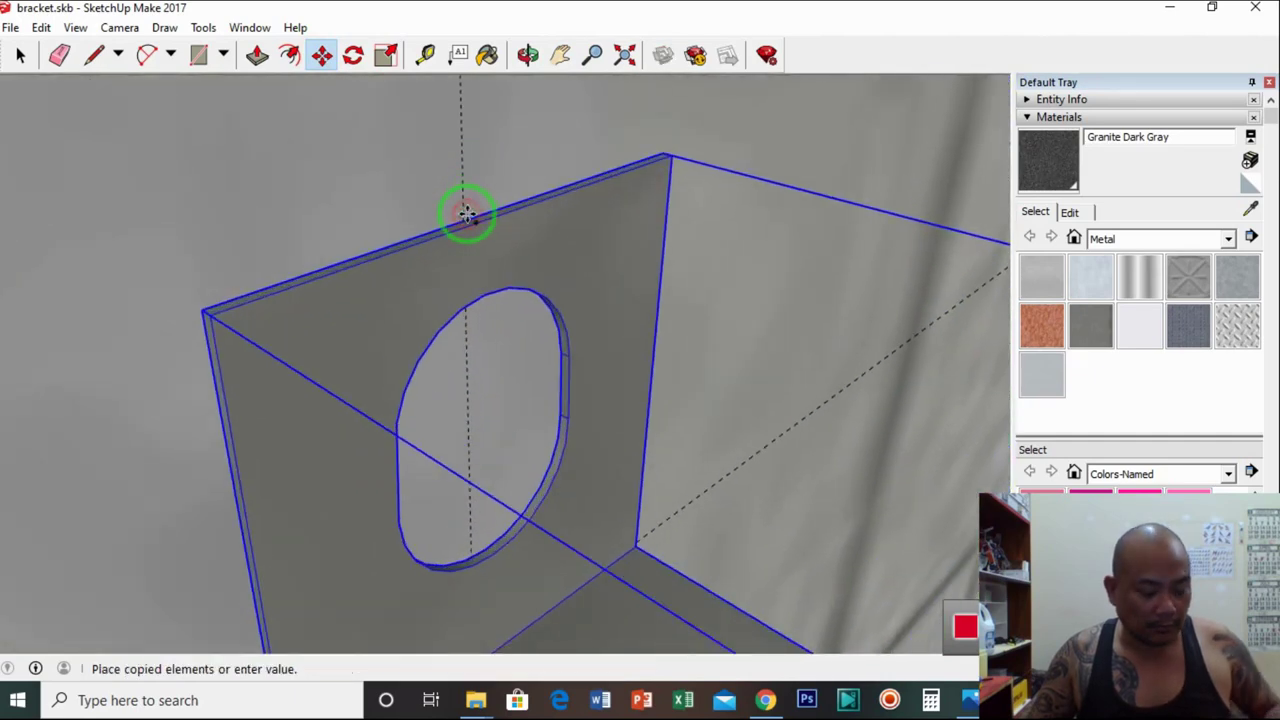
left_click(560, 55)
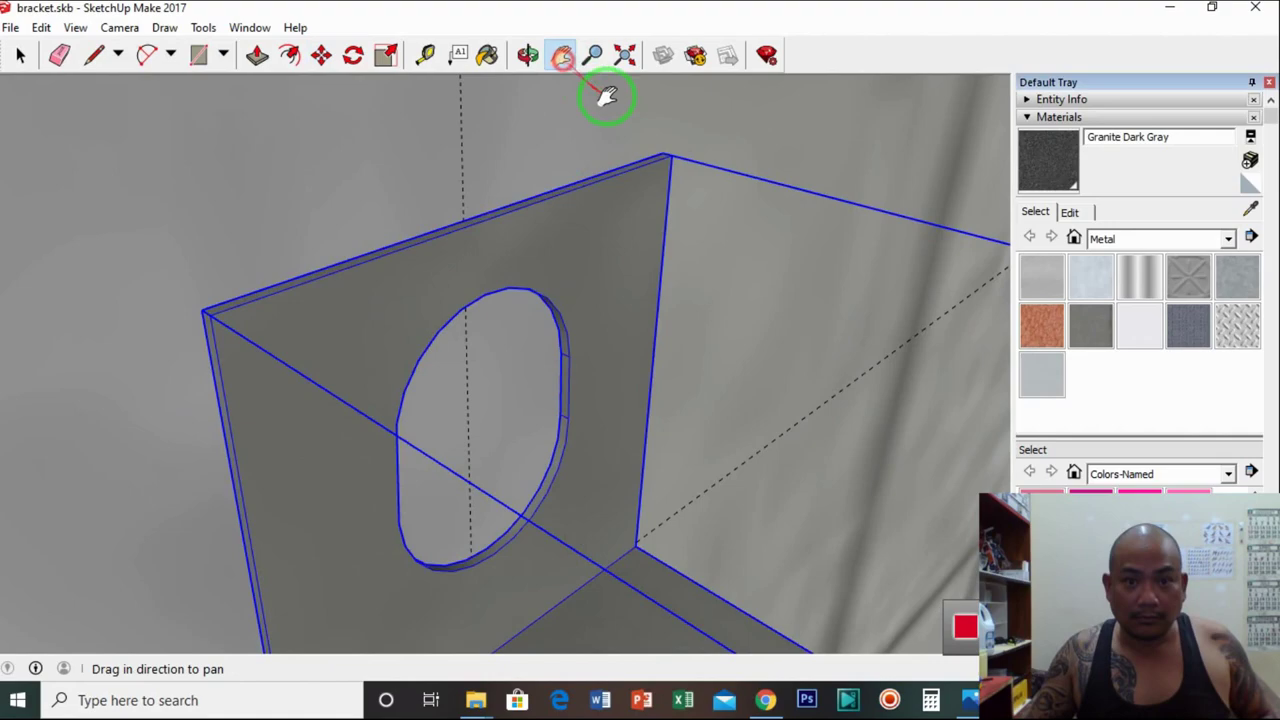
mouse_move(606, 100)
left_mouse_down()
mouse_move(571, 126)
mouse_move(503, 234)
mouse_move(468, 240)
left_mouse_up()
scroll(571, 126, "down", 6)
scroll(571, 132, "down", 3)
scroll(390, 210, "up", 8)
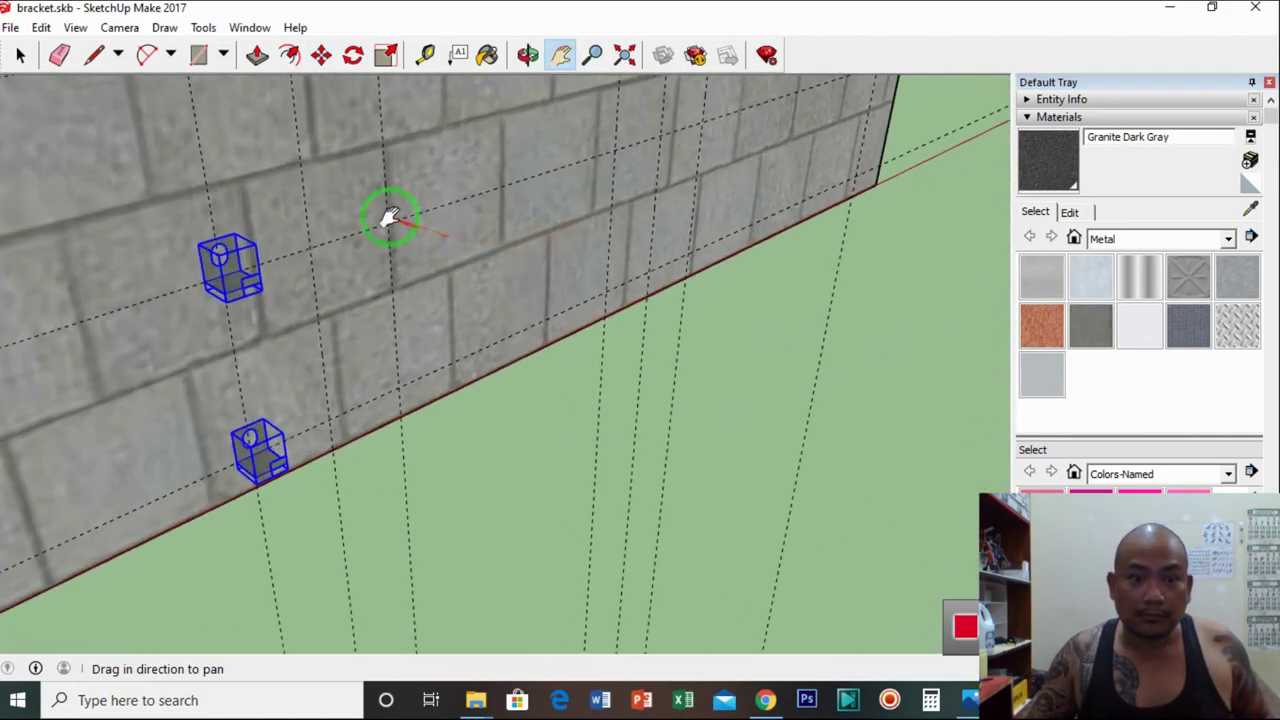
left_click(321, 55)
left_click(255, 322)
key("ctrl")
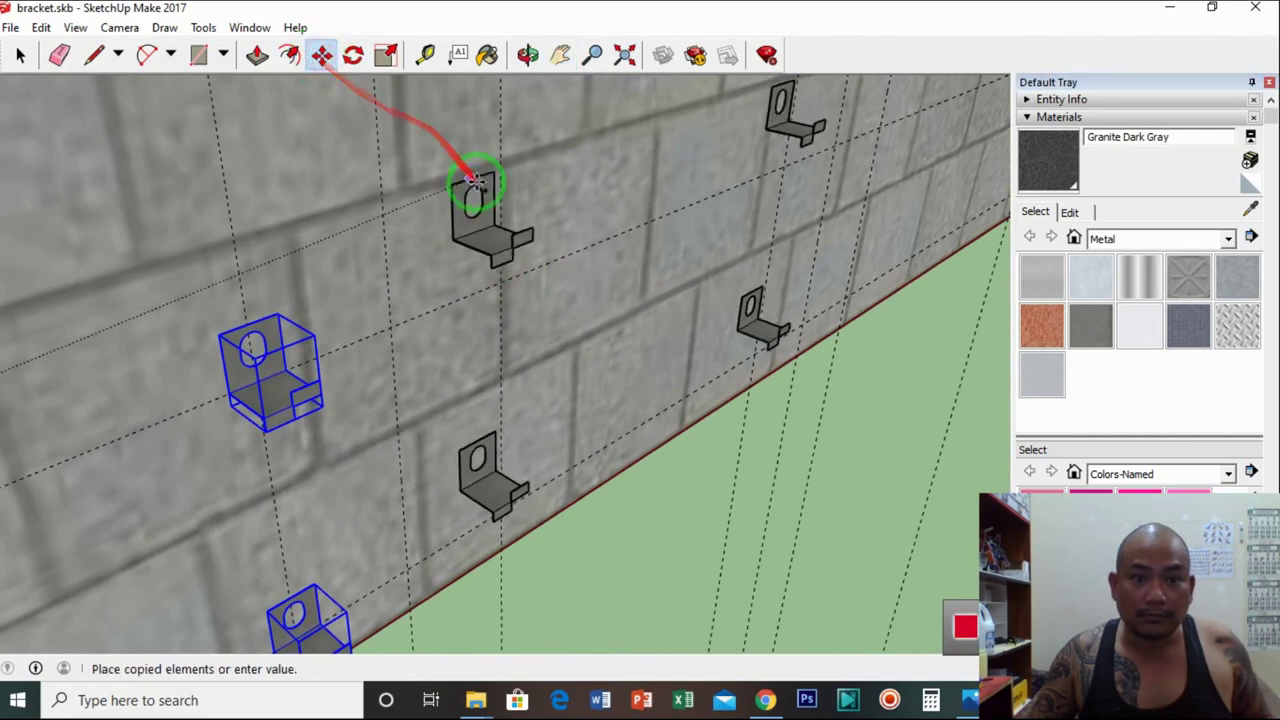
left_click(498, 232)
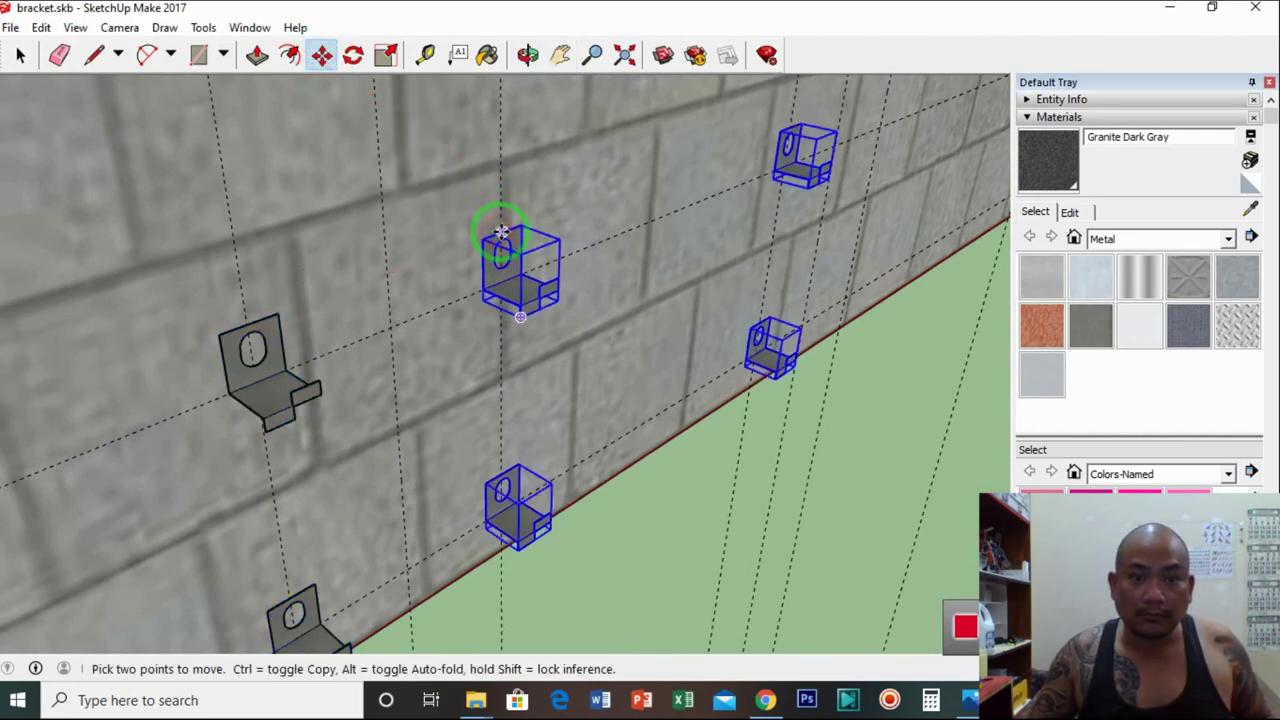
Copy another set of brackets toward the wall's far end
scroll(500, 229, "up", 8)
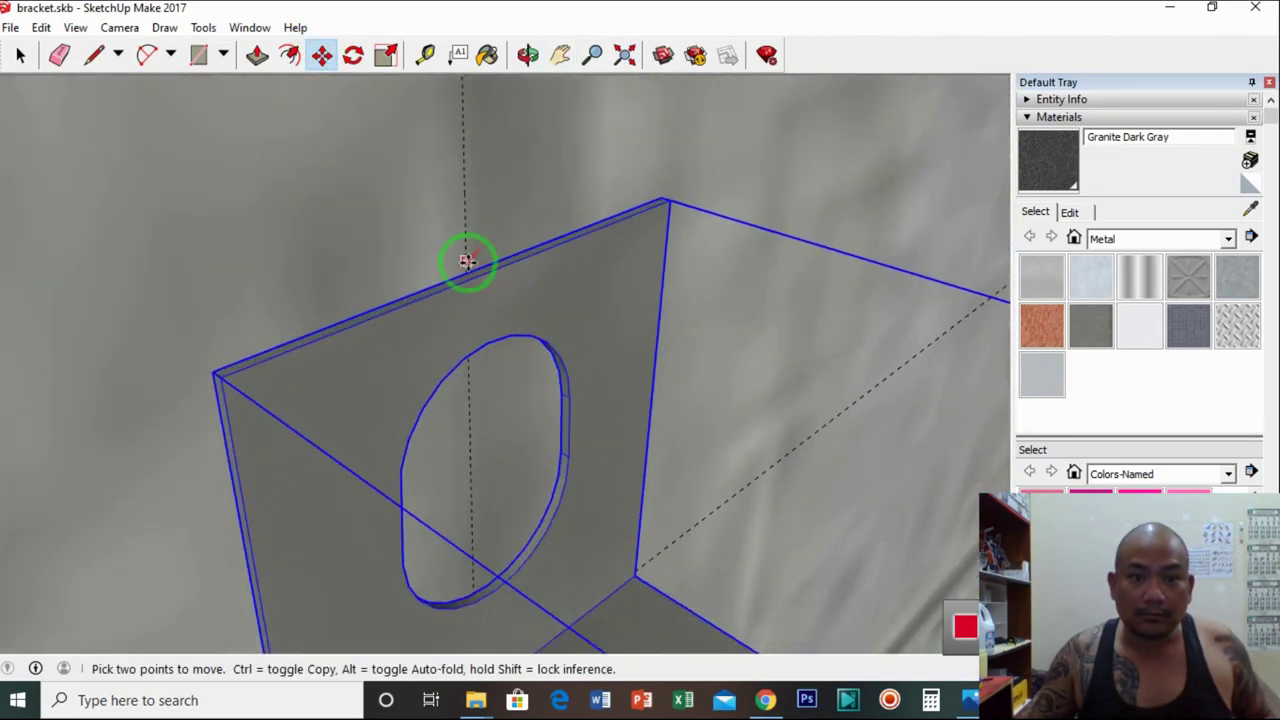
left_click(466, 270)
scroll(509, 226, "down", 3)
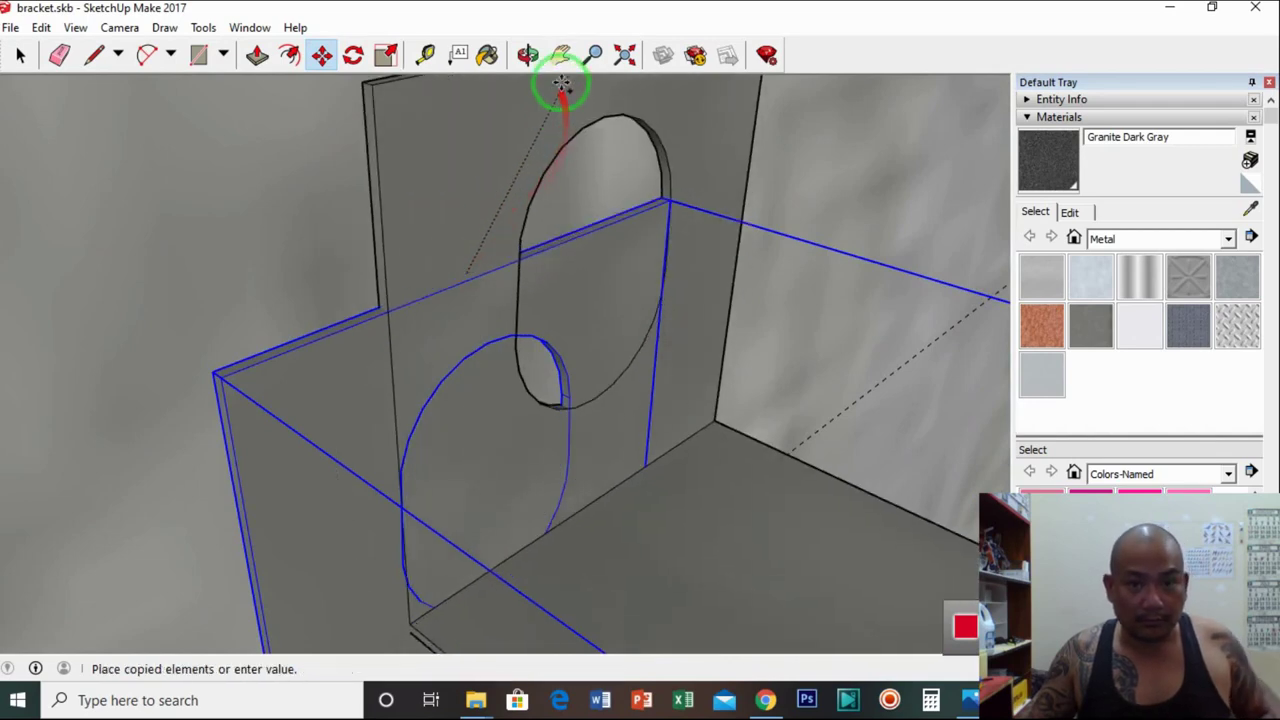
left_click(560, 55)
left_click_drag(563, 74, 557, 151)
scroll(558, 155, "down", 3)
scroll(558, 157, "down", 6)
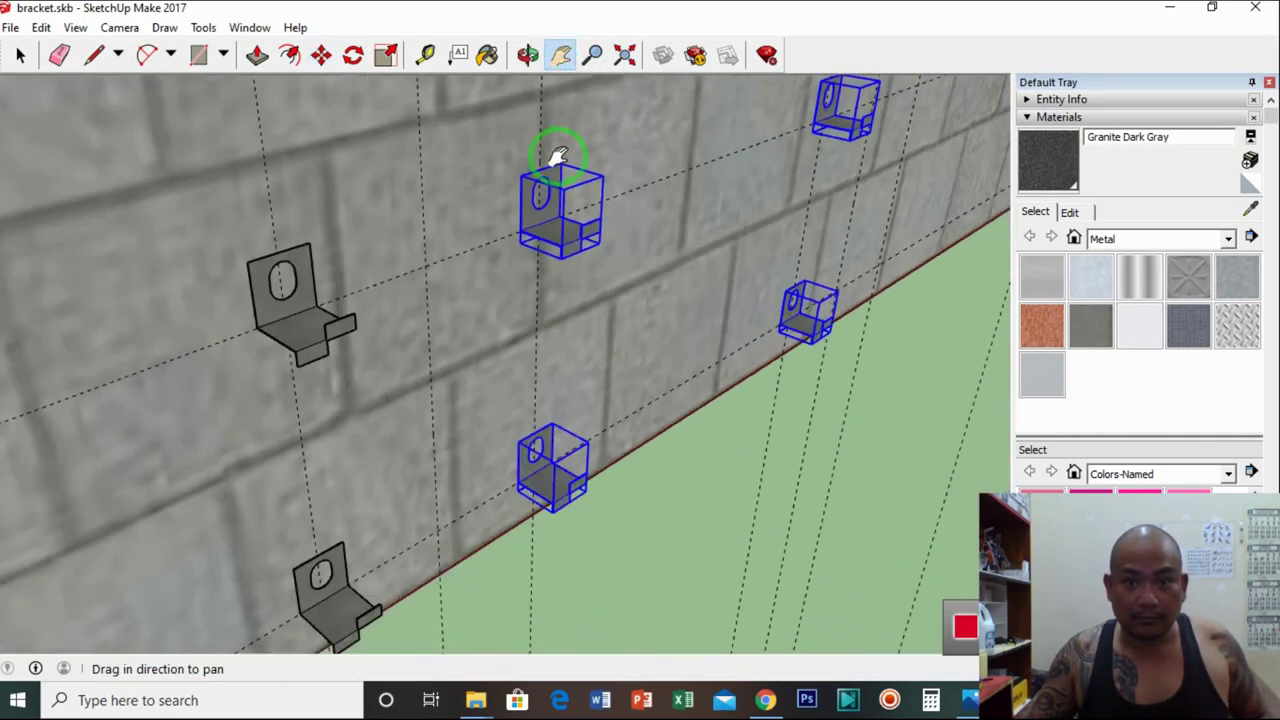
left_click_drag(757, 177, 329, 309)
scroll(430, 240, "up", 3)
left_click_drag(430, 240, 551, 289)
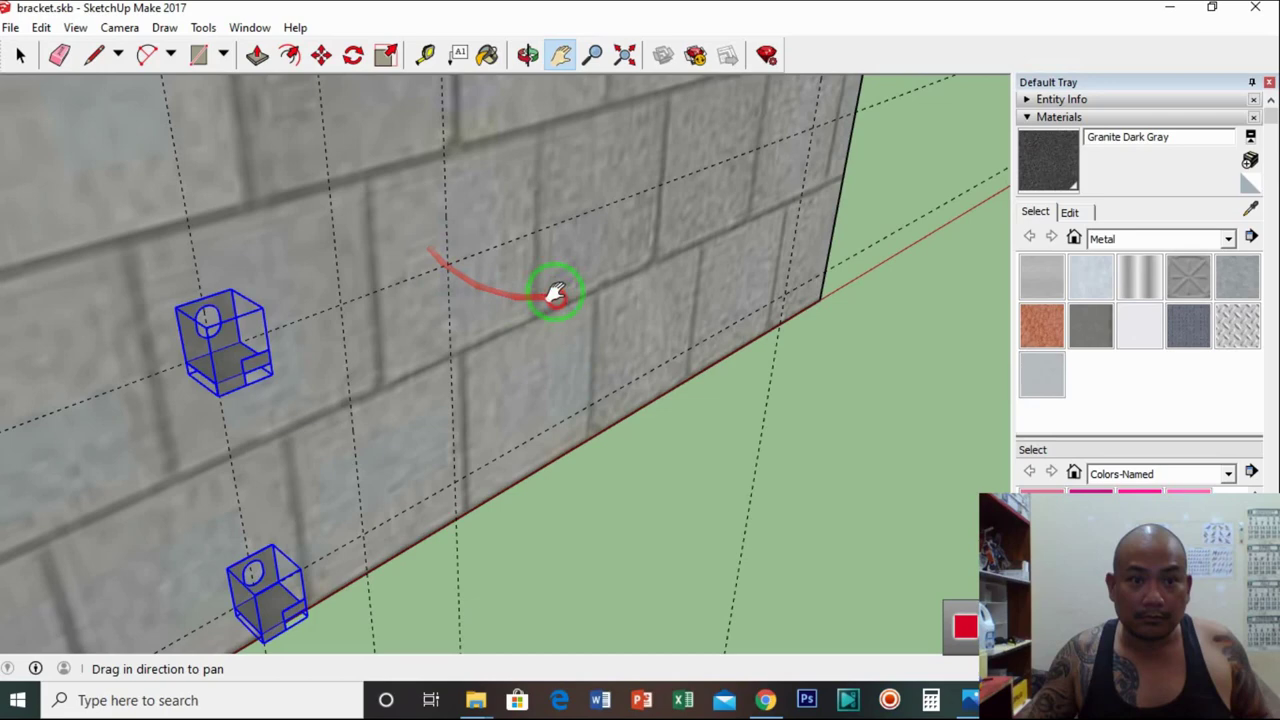
left_click(322, 55)
left_click_drag(280, 345, 503, 240, "ctrl")
left_click(503, 240)
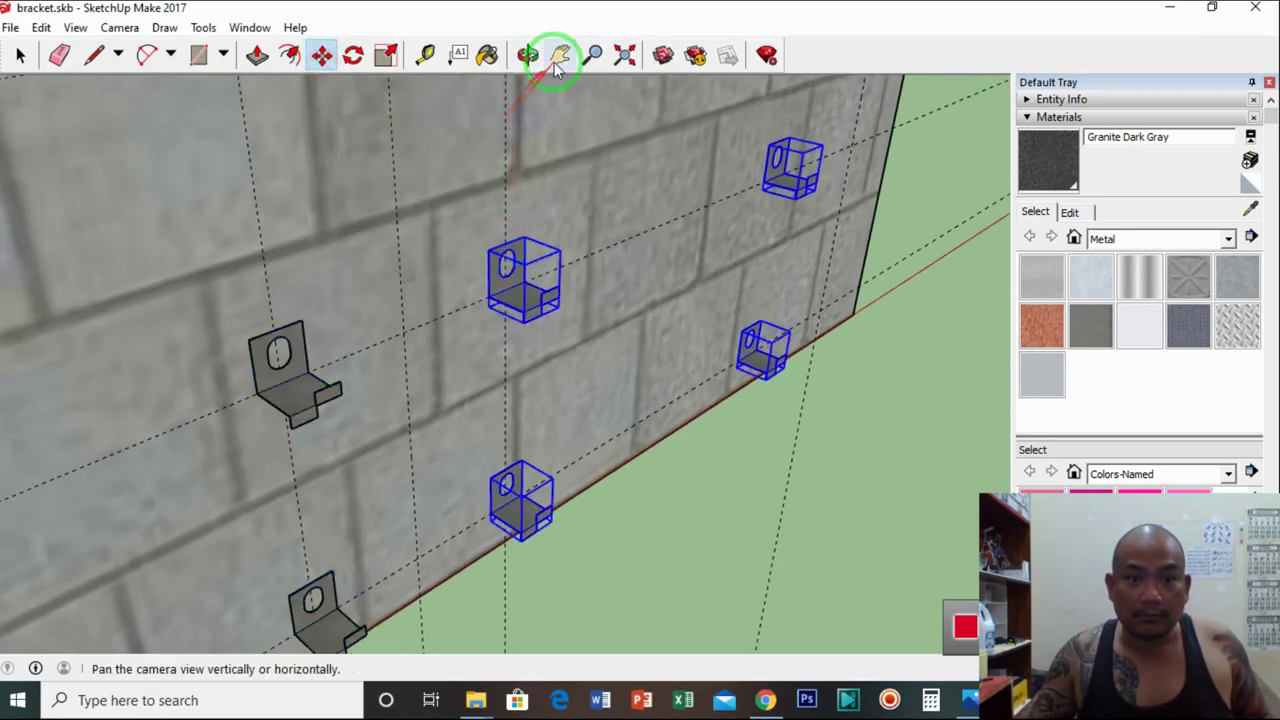
Pan and orbit to view the repeated bracket rows across the wall frontally
left_click(560, 55)
left_click_drag(466, 178, 491, 177)
scroll(540, 172, "down", 3)
scroll(535, 175, "down", 5)
middle_click_drag(529, 177, 545, 88)
mouse_move(500, 277)
middle_mouse_down()
mouse_move(491, 209)
mouse_move(491, 289)
middle_mouse_up()
Deselect the brackets and orbit in for a closer look at the bracket rows
left_click(20, 57)
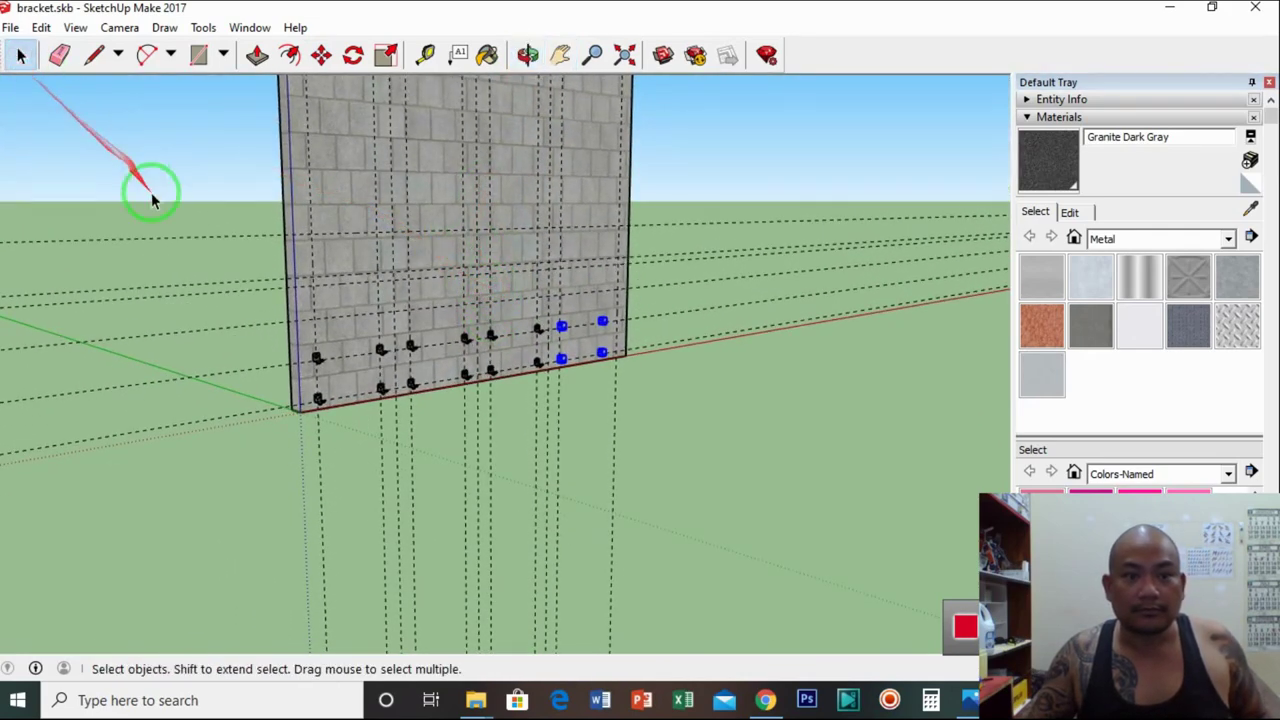
left_click(183, 220)
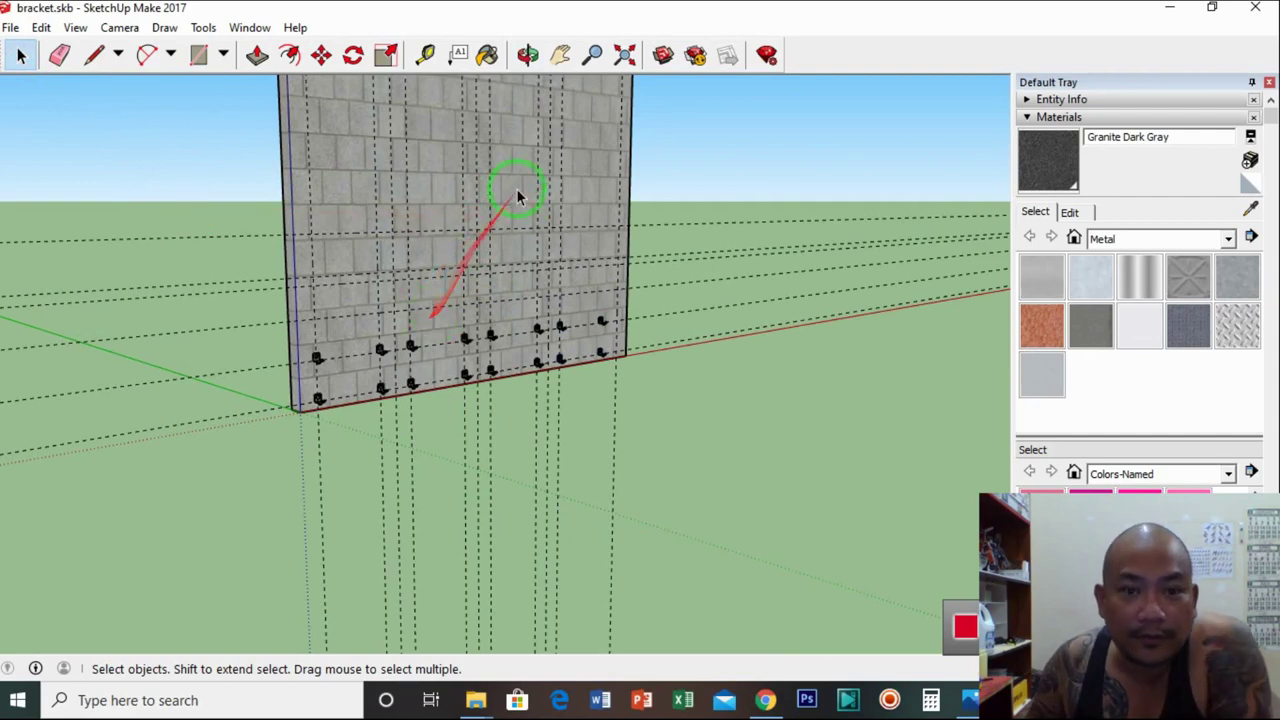
middle_click_drag(487, 338, 427, 360)
scroll(434, 357, "up", 5)
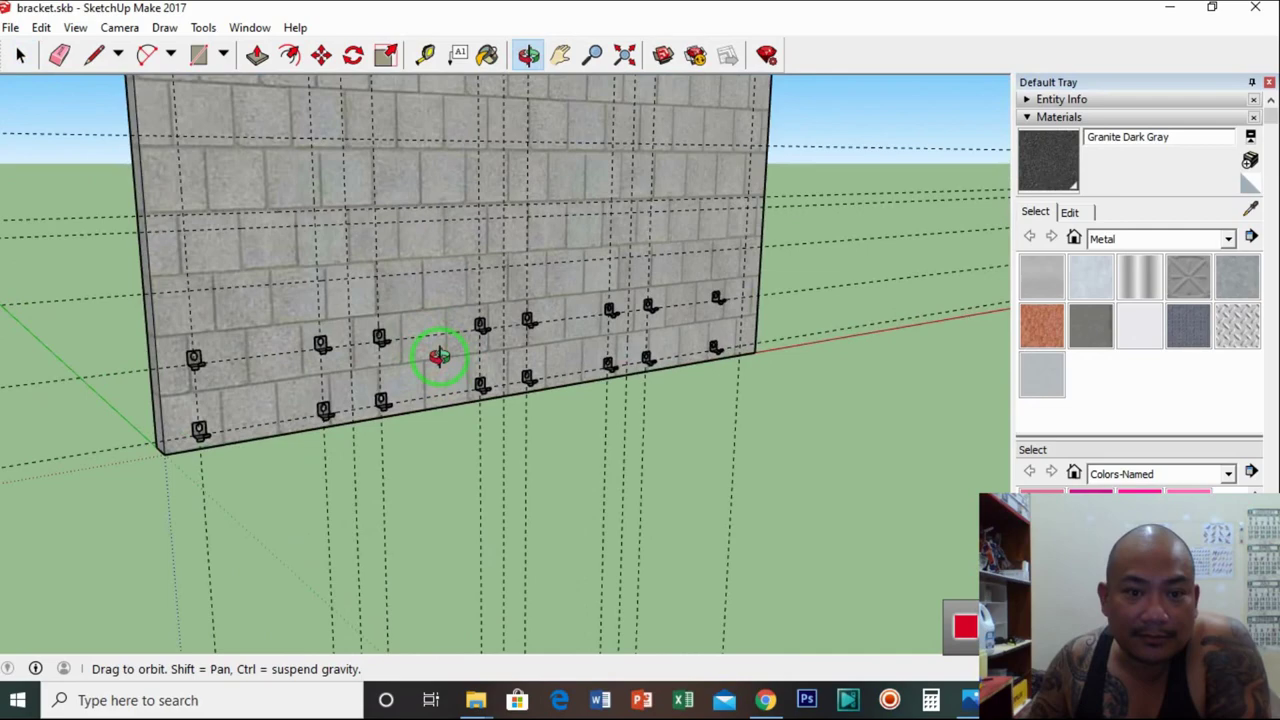
middle_click_drag(448, 357, 396, 362)
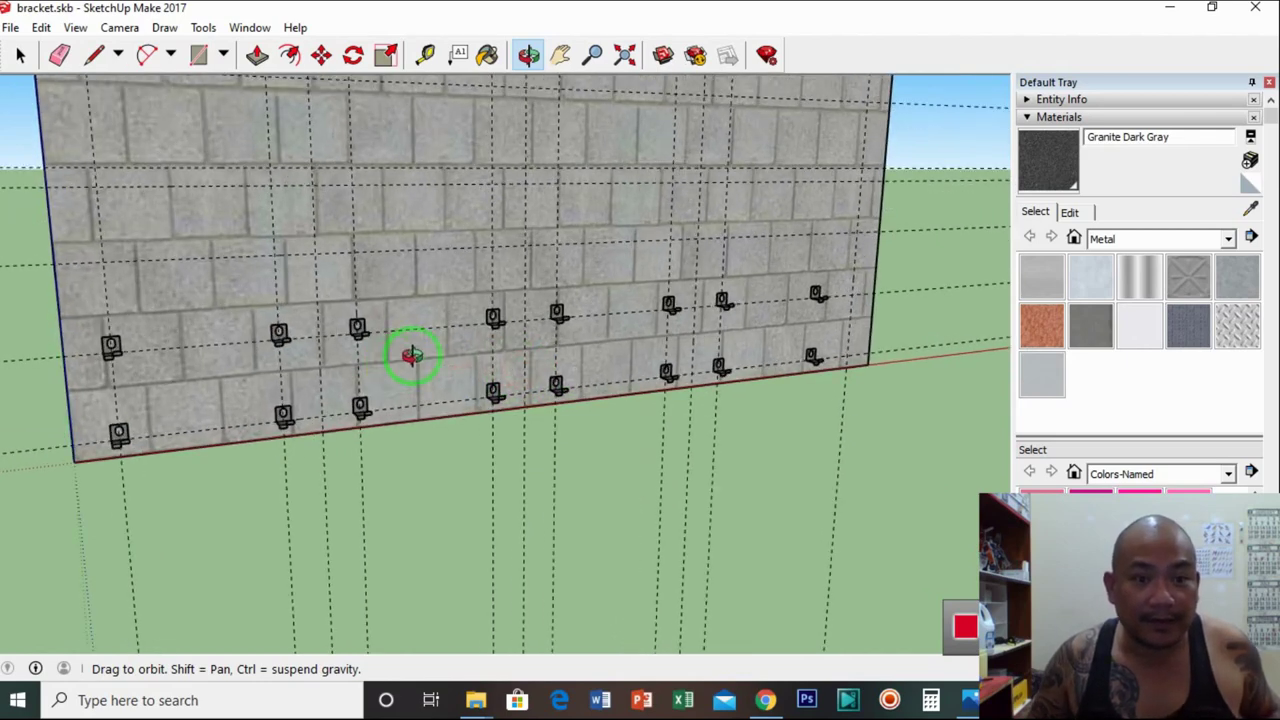
Pan and orbit to show the wall's left end, then bring up the Edit menu
left_click(560, 54)
left_click_drag(488, 287, 508, 246)
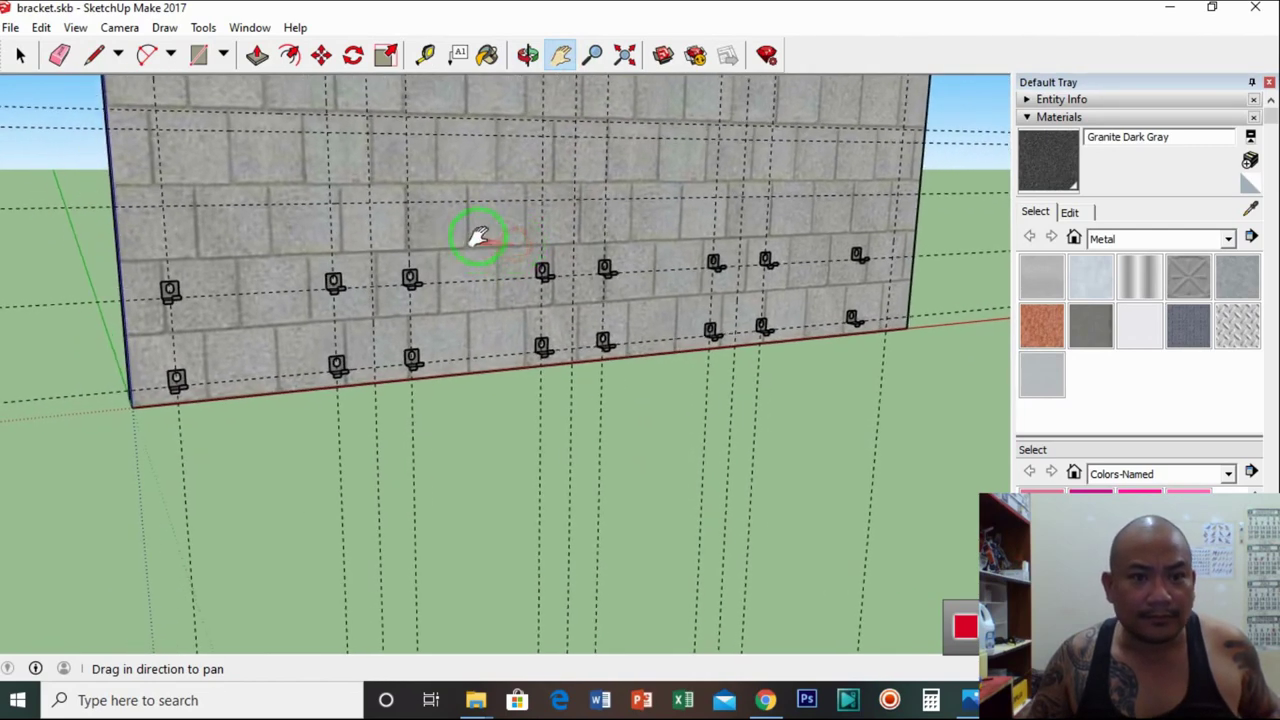
left_click(527, 54)
left_click_drag(350, 258, 420, 230)
left_click(41, 27)
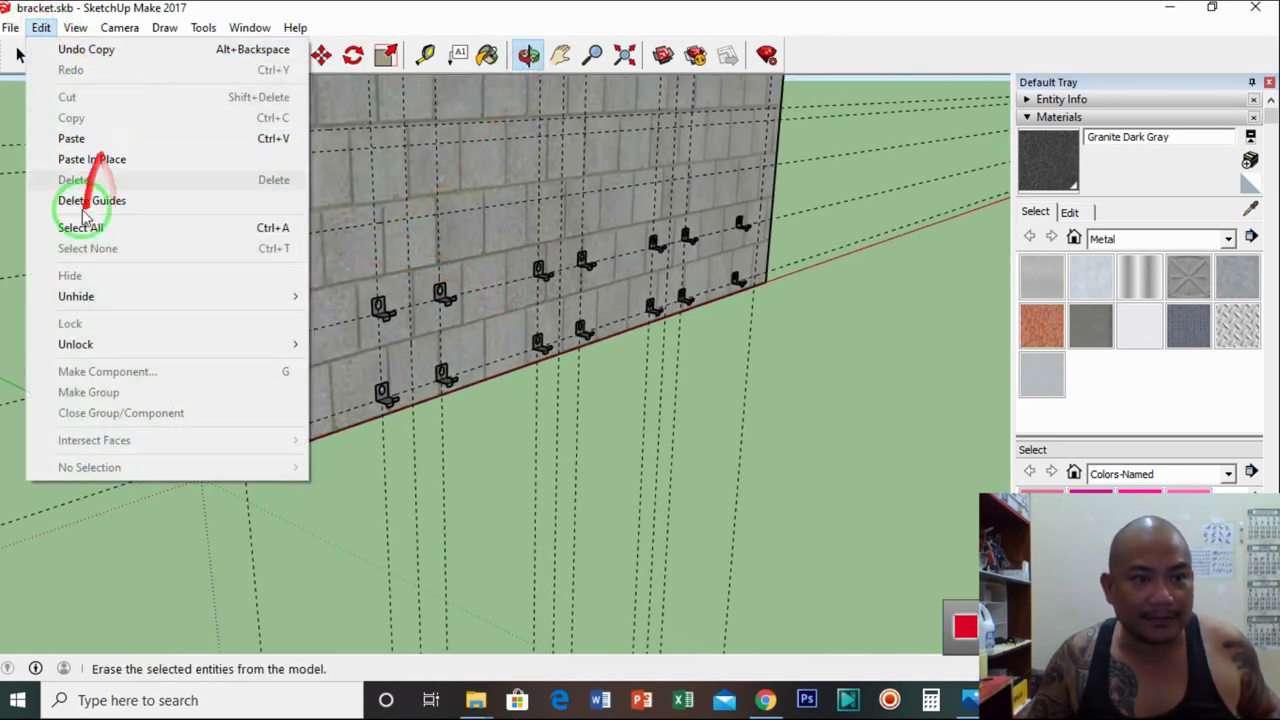
Unhide all hidden geometry to reveal the dark granite panel
mouse_move(103, 302)
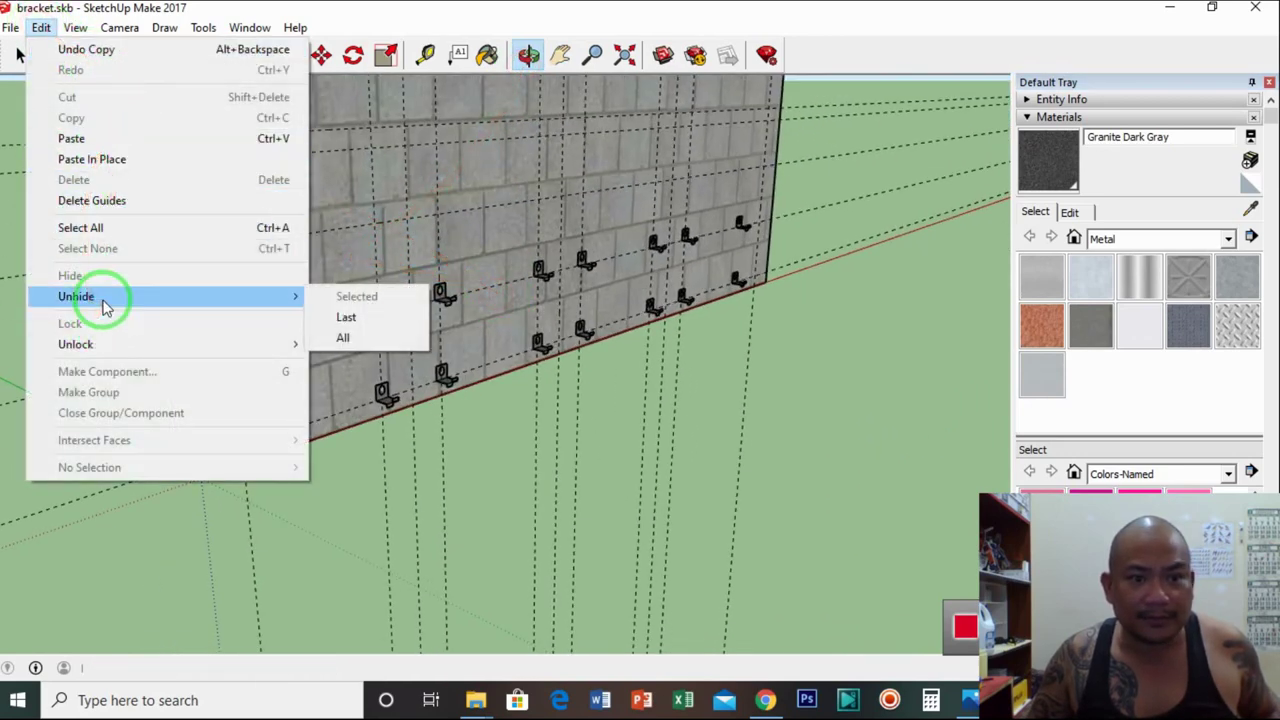
left_click(341, 338)
left_click_drag(337, 343, 272, 368)
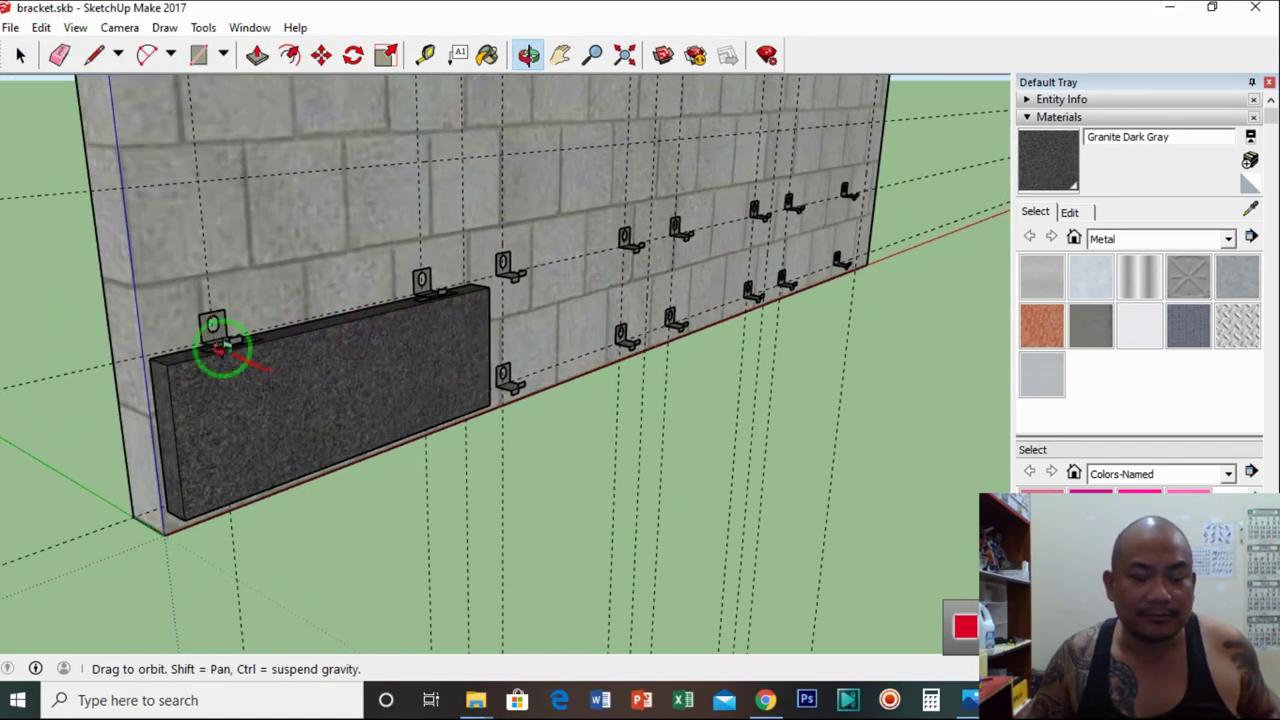
Copy the granite panel with Move and Ctrl, snapping it against the first panel's end
left_click(20, 55)
left_click(210, 390)
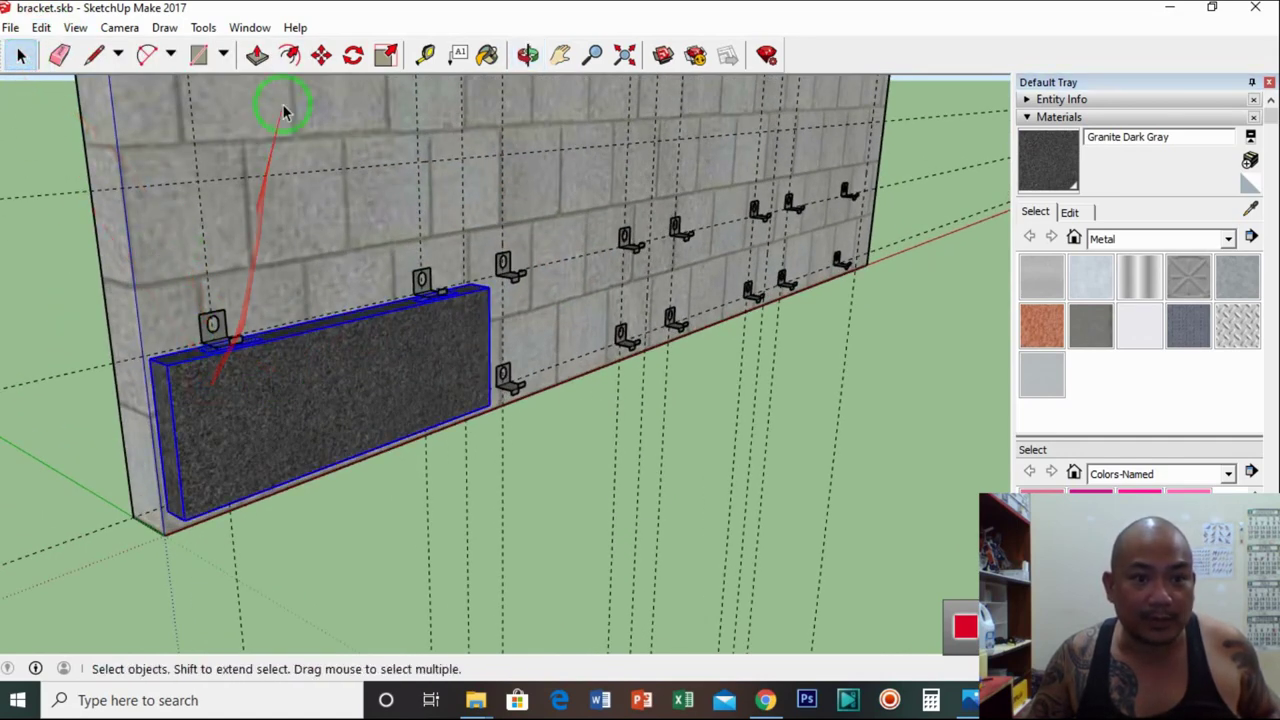
left_click(321, 55)
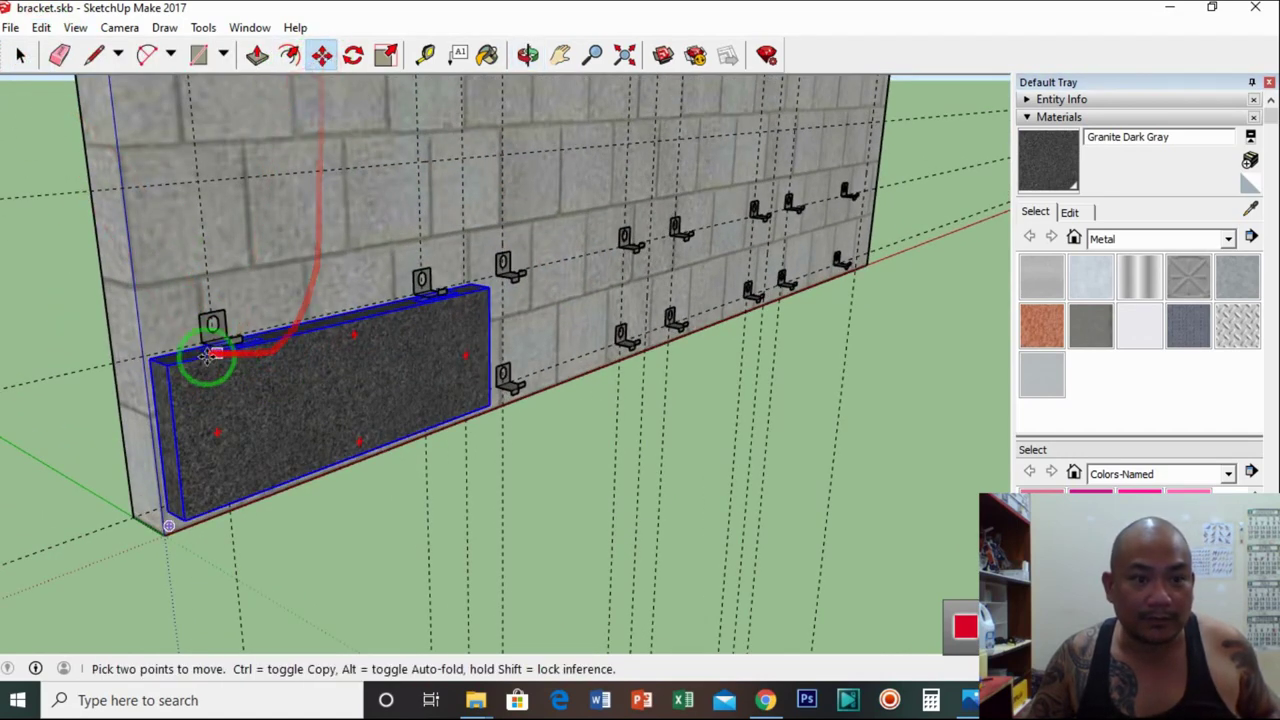
left_click(150, 360)
key("ctrl")
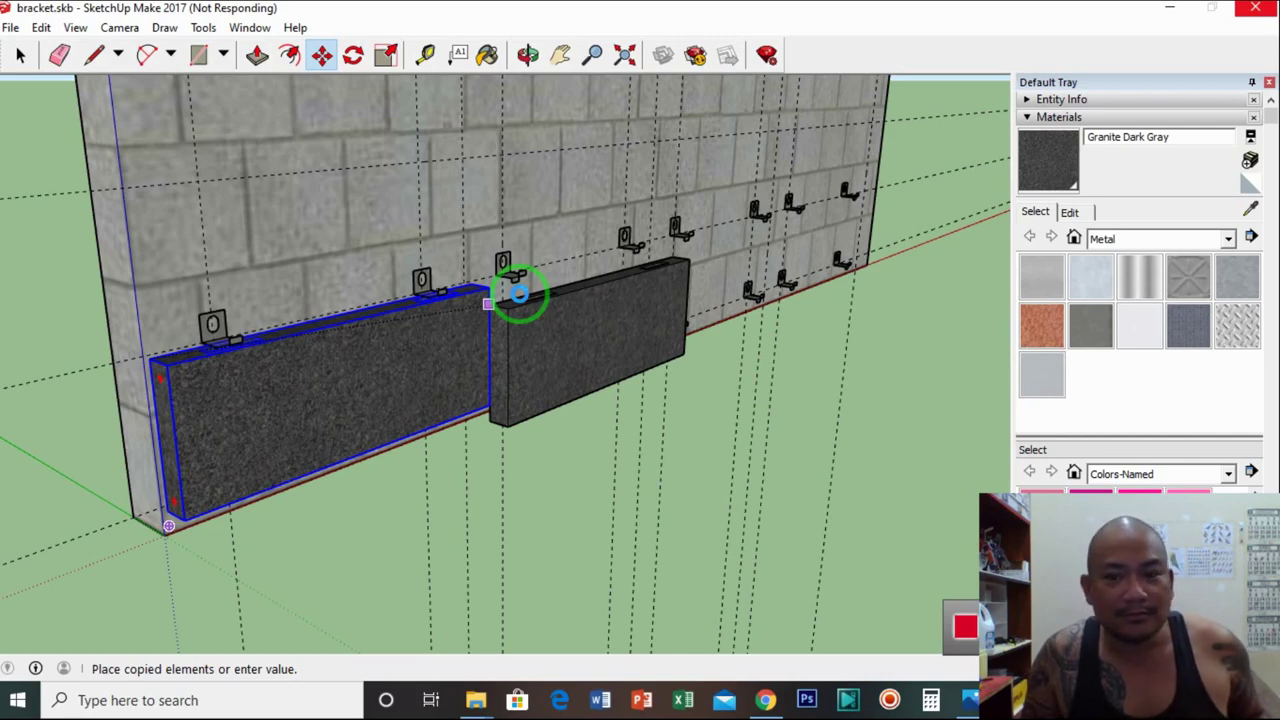
scroll(519, 292, "up", 5)
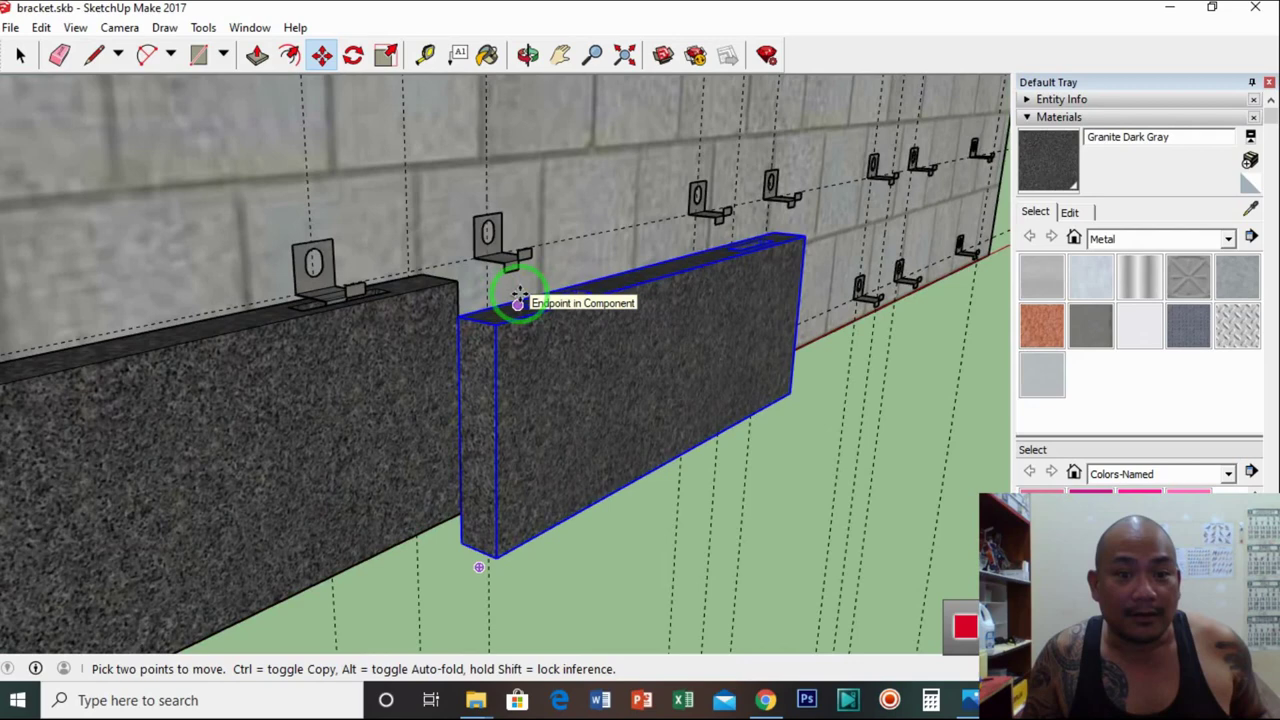
left_click_drag(496, 325, 459, 279)
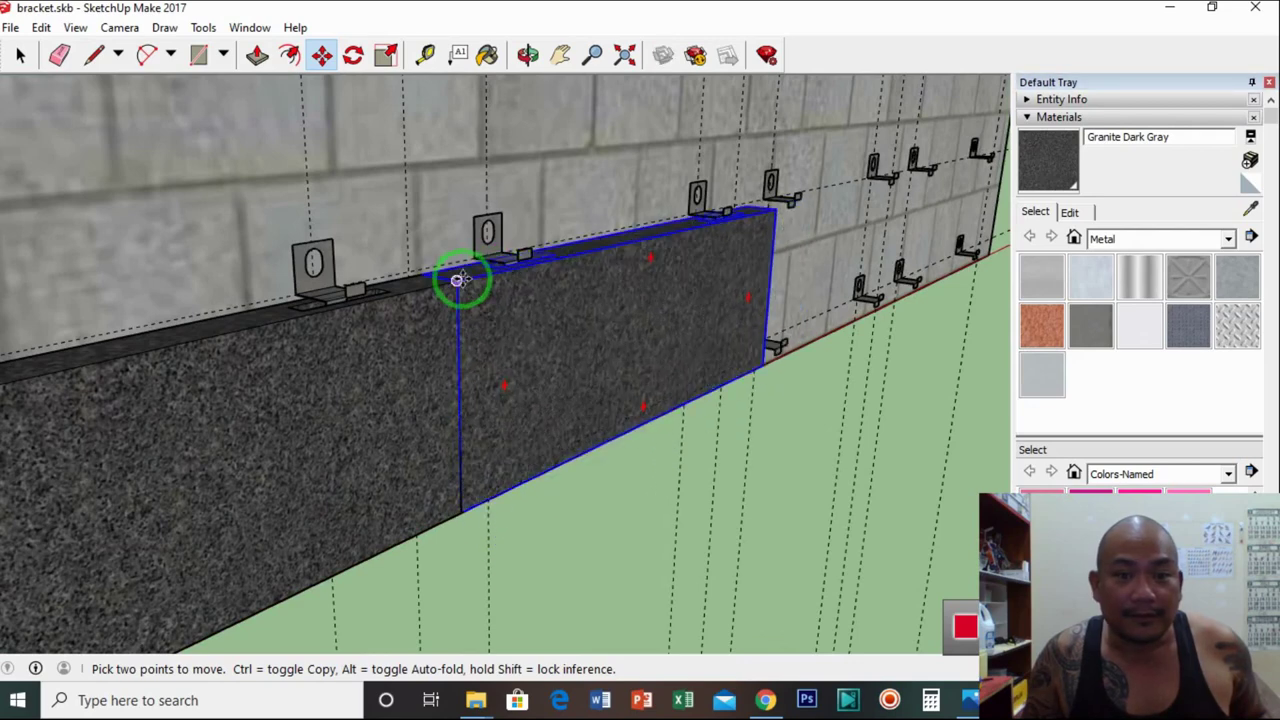
scroll(457, 279, "down", 5)
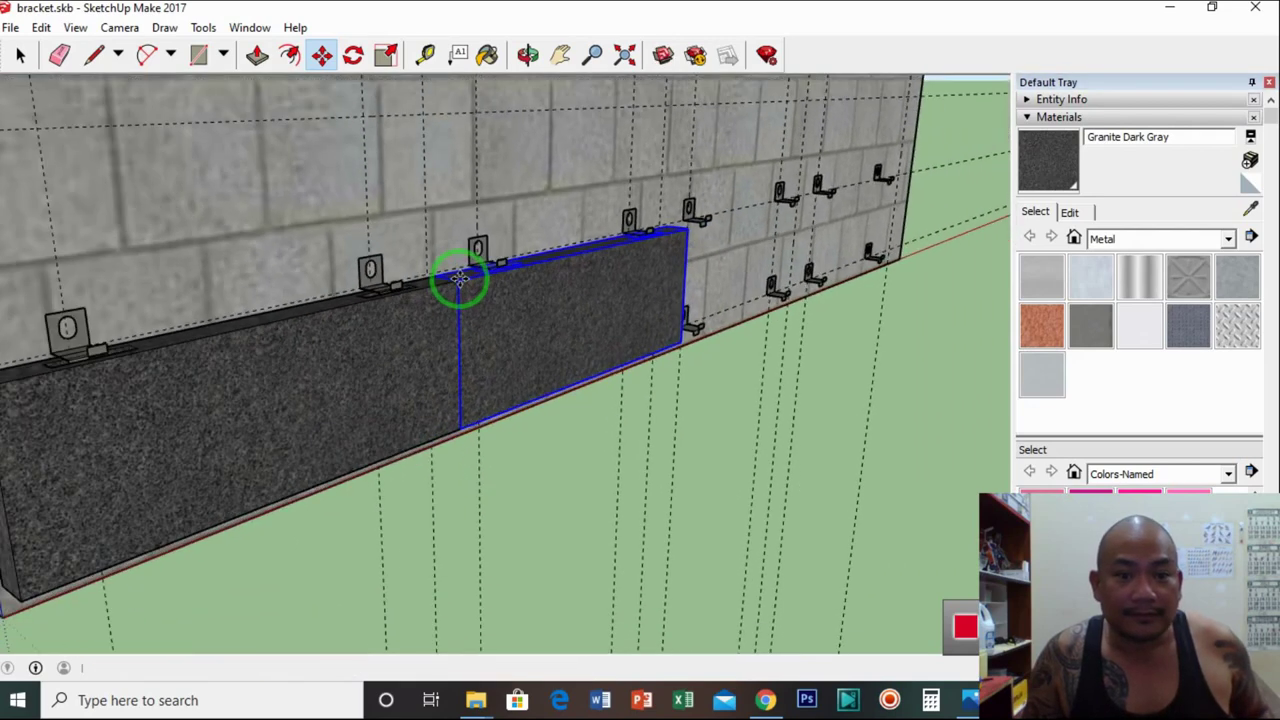
Copy both granite panels from their top-left corner to the row's end, making four panels
left_click(20, 55)
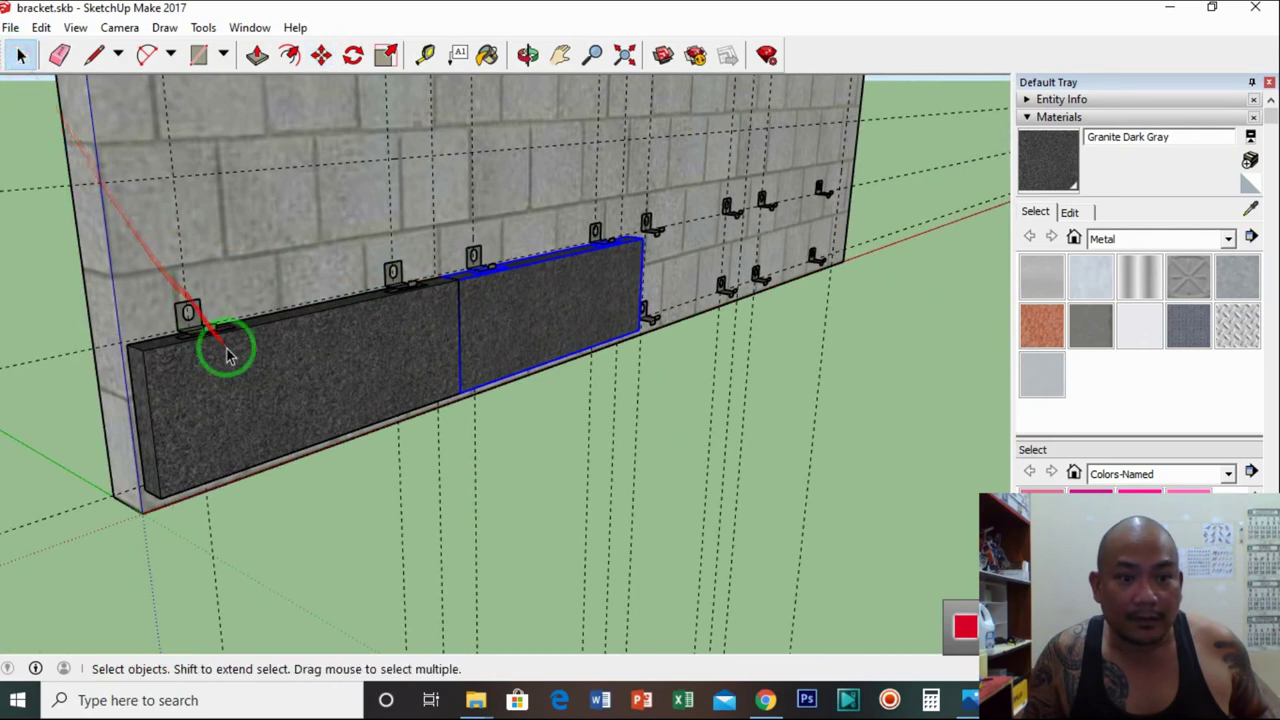
left_click(220, 350)
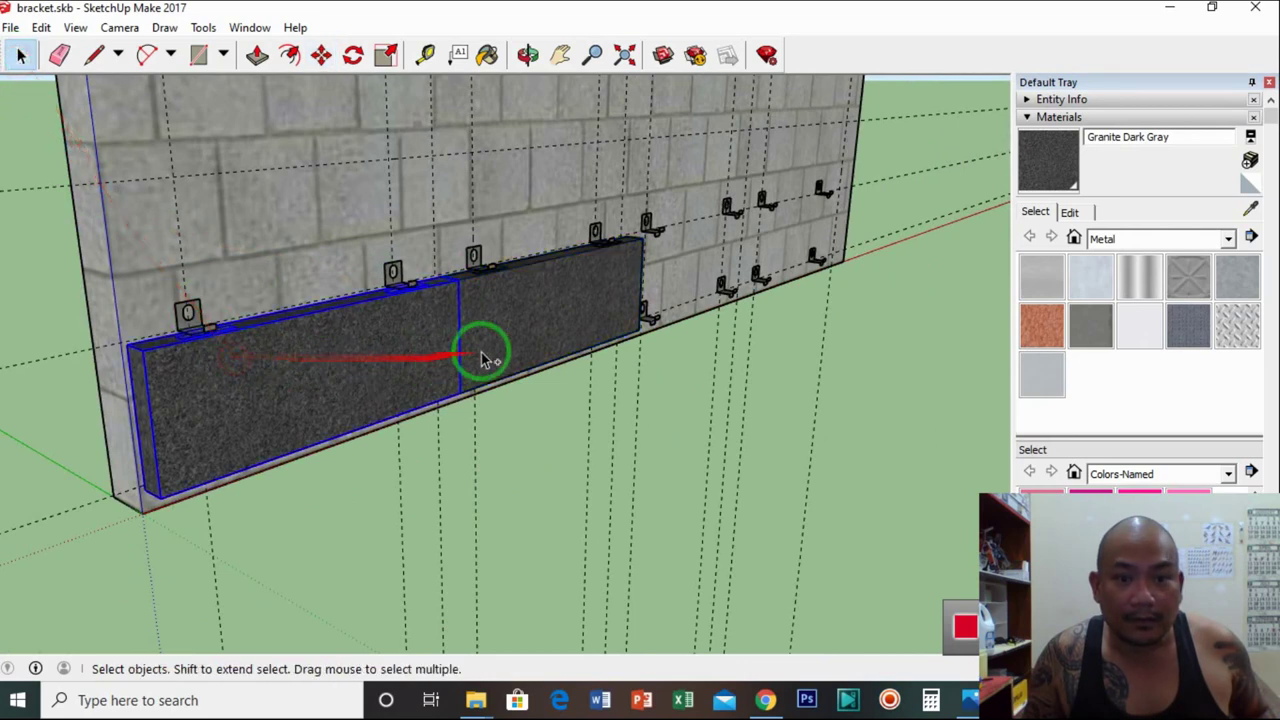
left_click(320, 60)
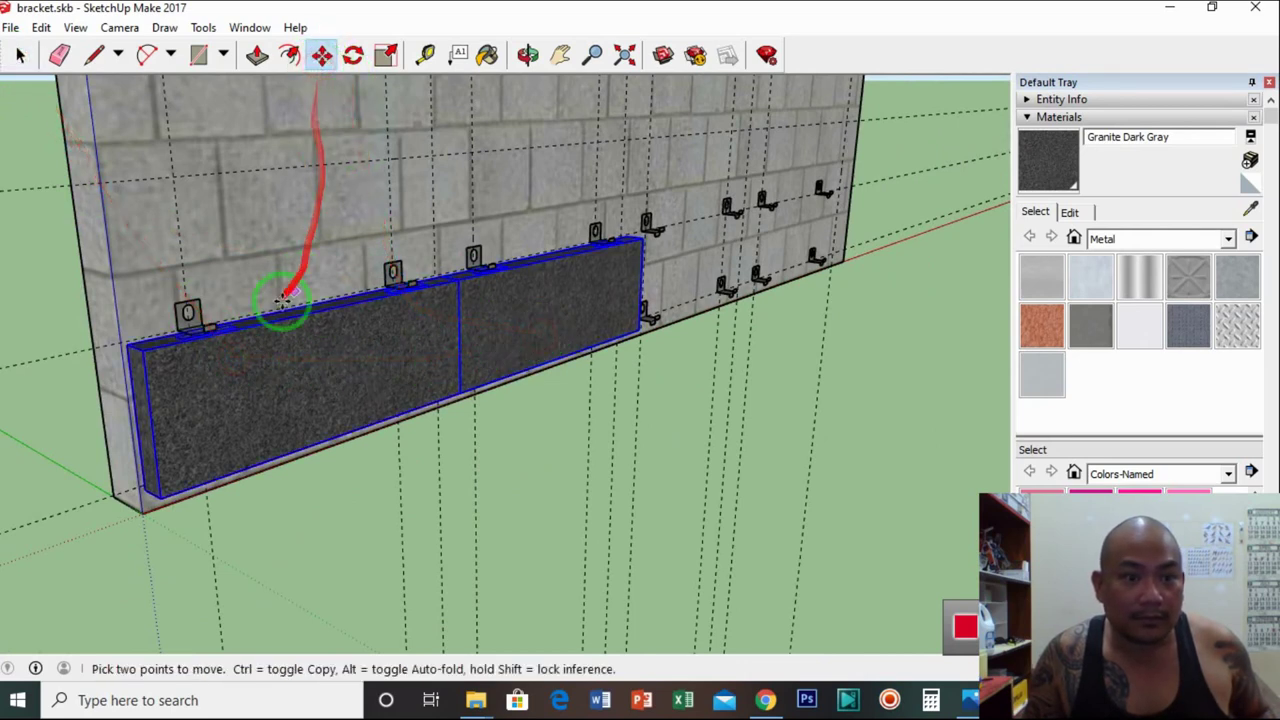
left_click(145, 352, "ctrl")
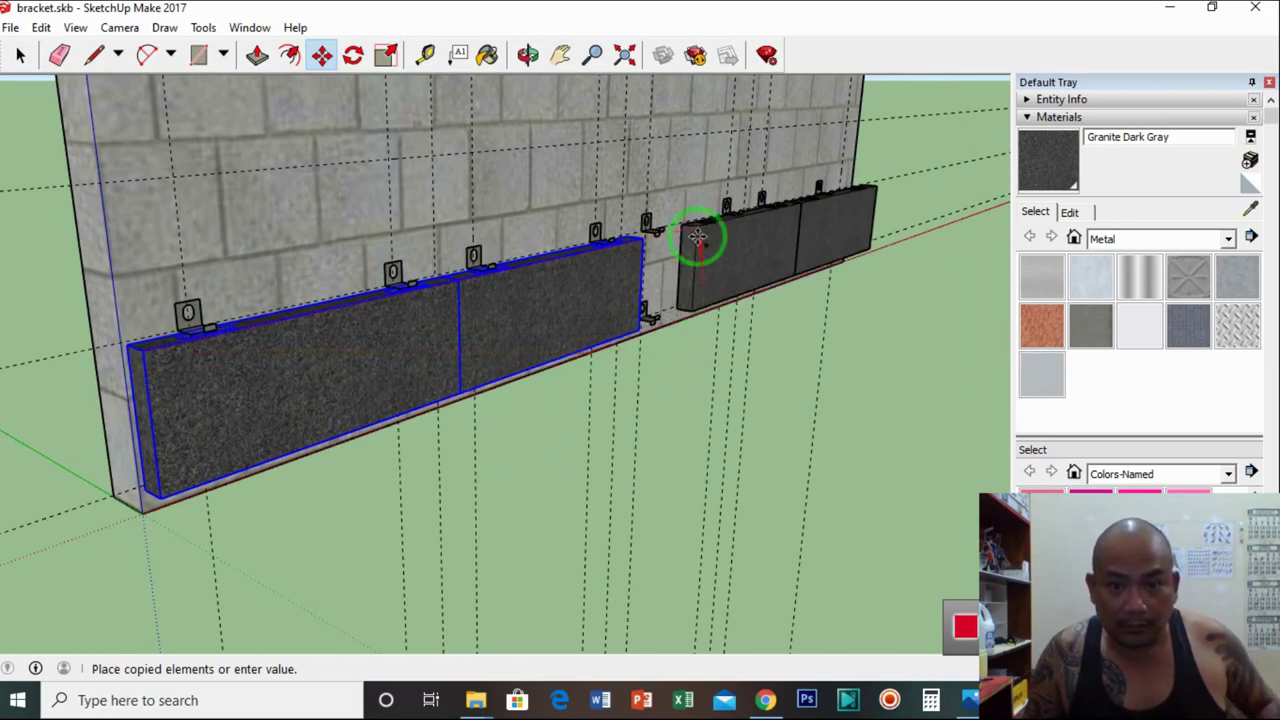
scroll(697, 237, "up", 5)
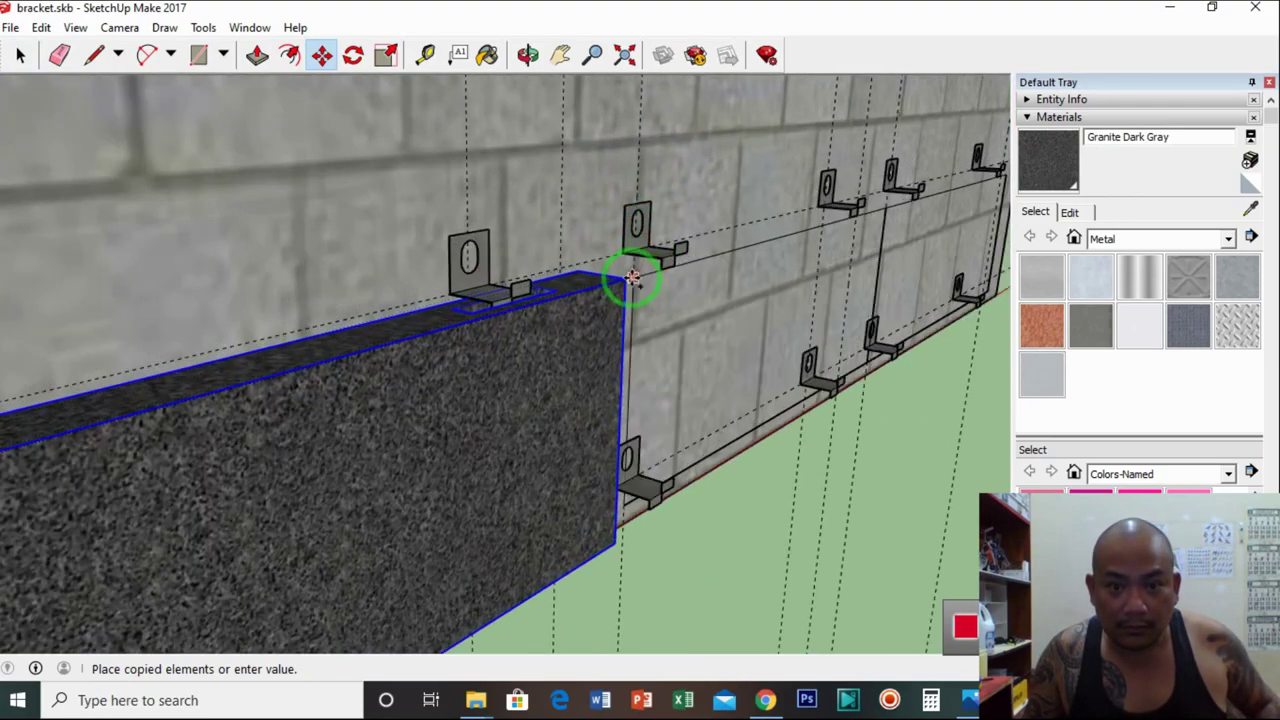
left_click(625, 278)
Orbit and zoom around the panel row to check the panels rest on the brackets
left_click(564, 68)
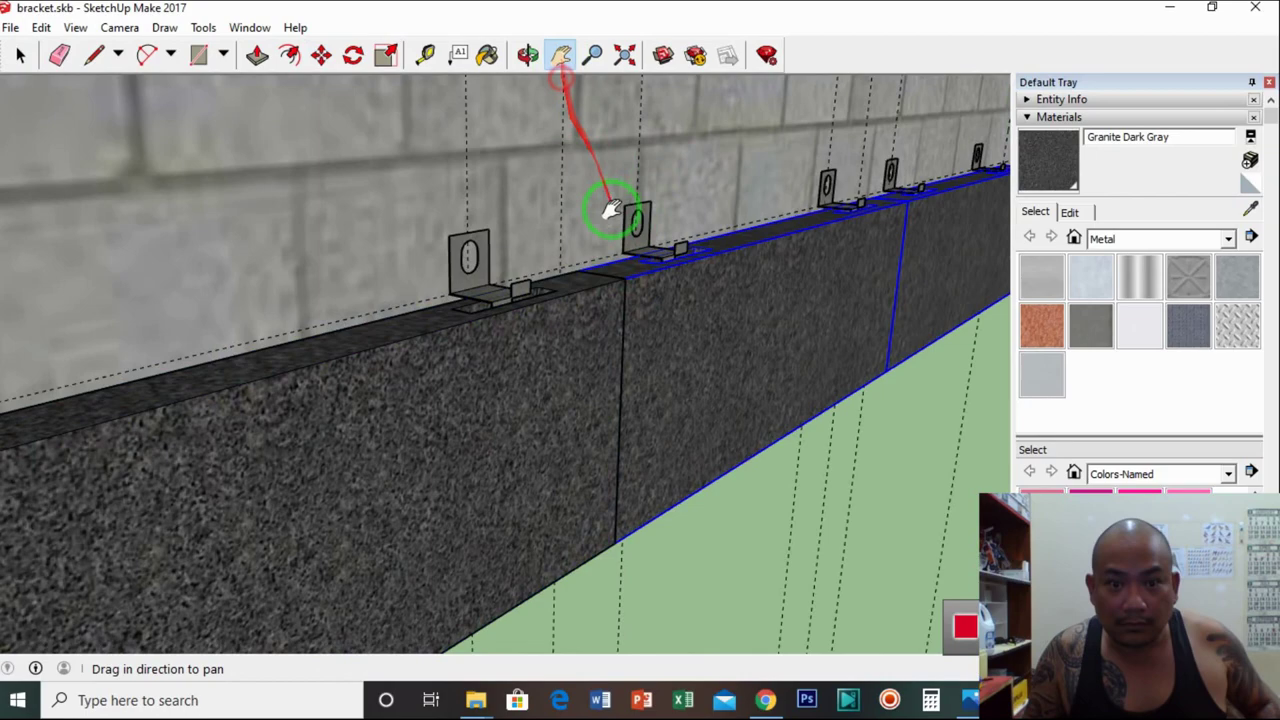
scroll(600, 216, "down", 4)
left_click(528, 54)
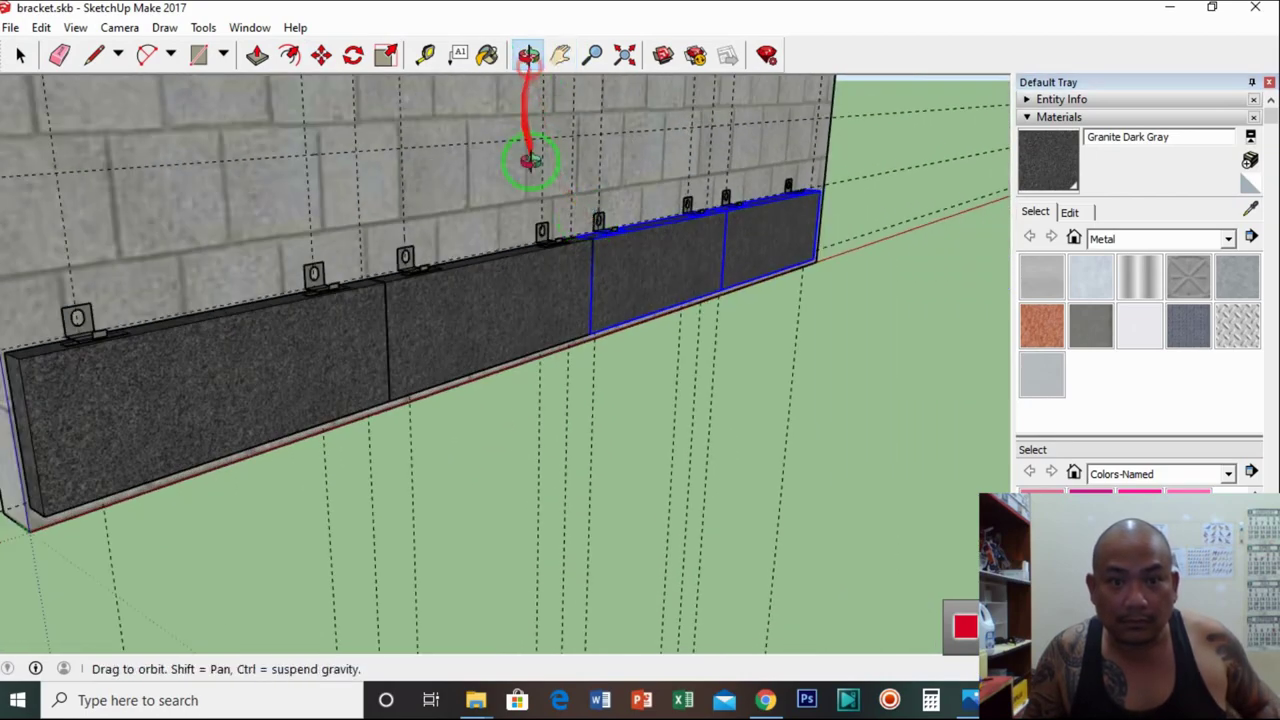
left_click_drag(526, 157, 378, 262)
scroll(314, 249, "up", 10)
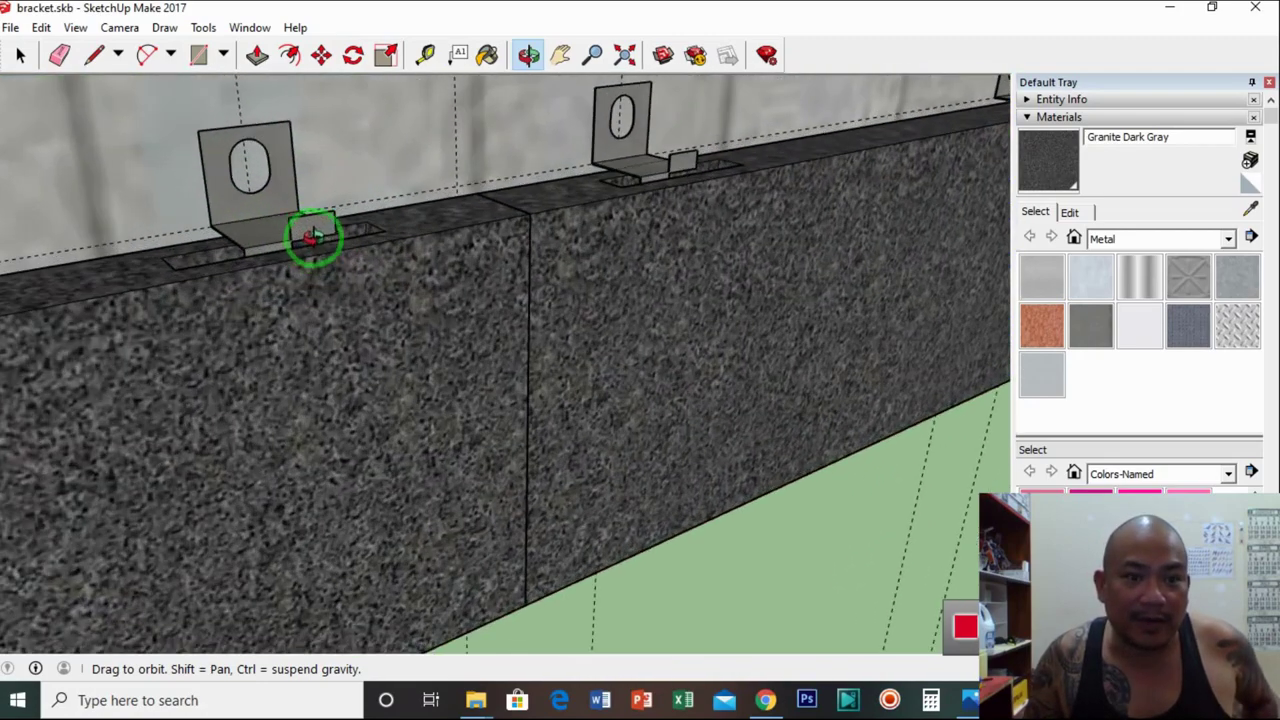
left_click_drag(314, 236, 435, 265)
scroll(404, 286, "up", 2)
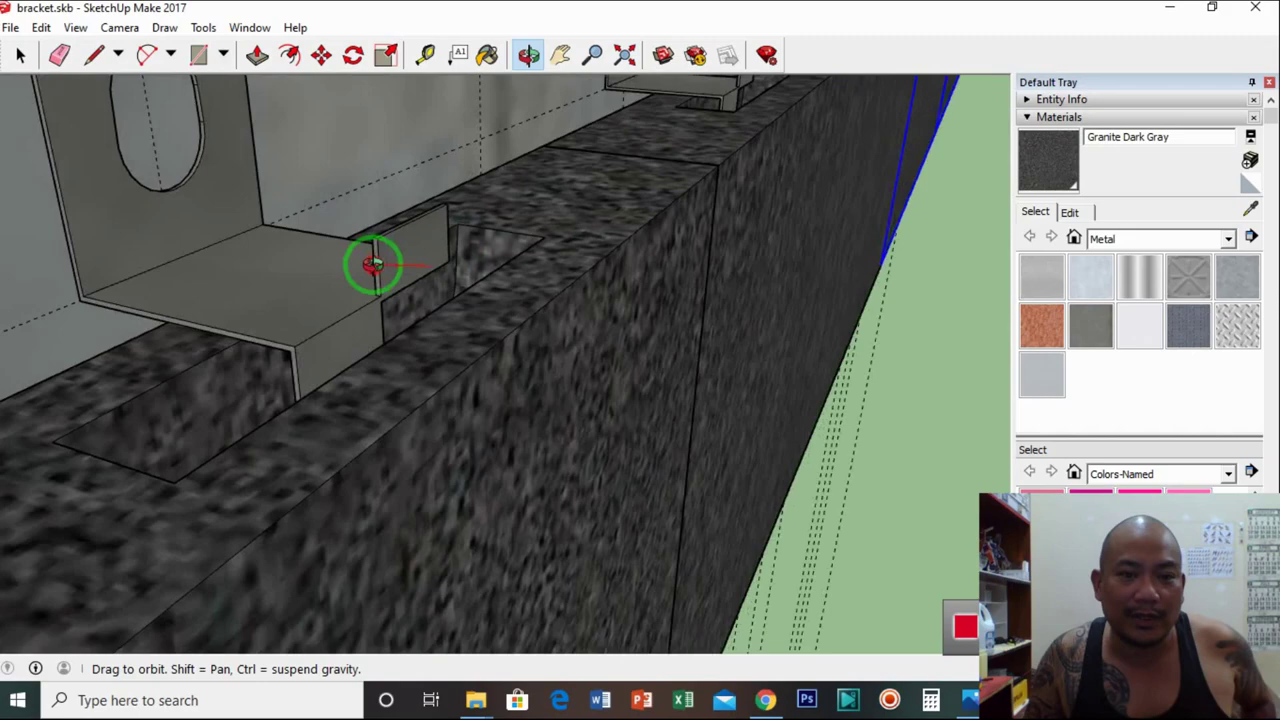
mouse_move(372, 263)
left_mouse_down()
mouse_move(431, 262)
mouse_move(477, 234)
mouse_move(366, 265)
left_mouse_up()
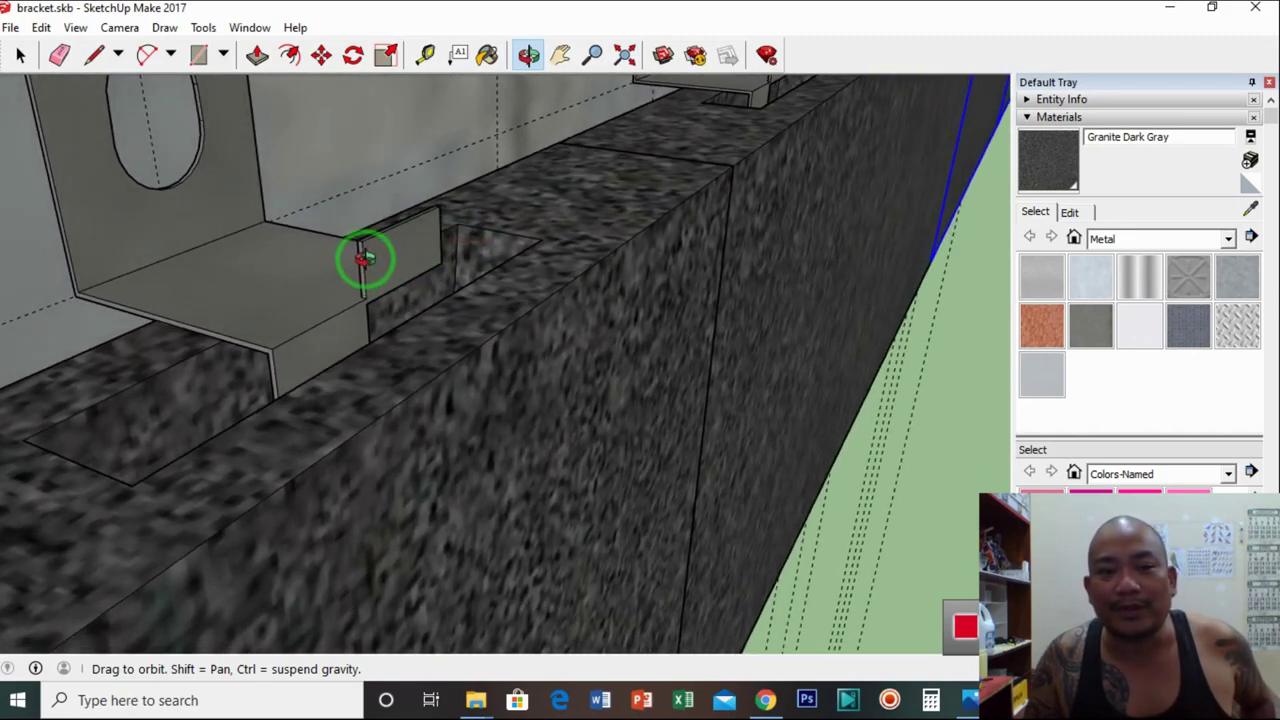
scroll(366, 258, "down", 8)
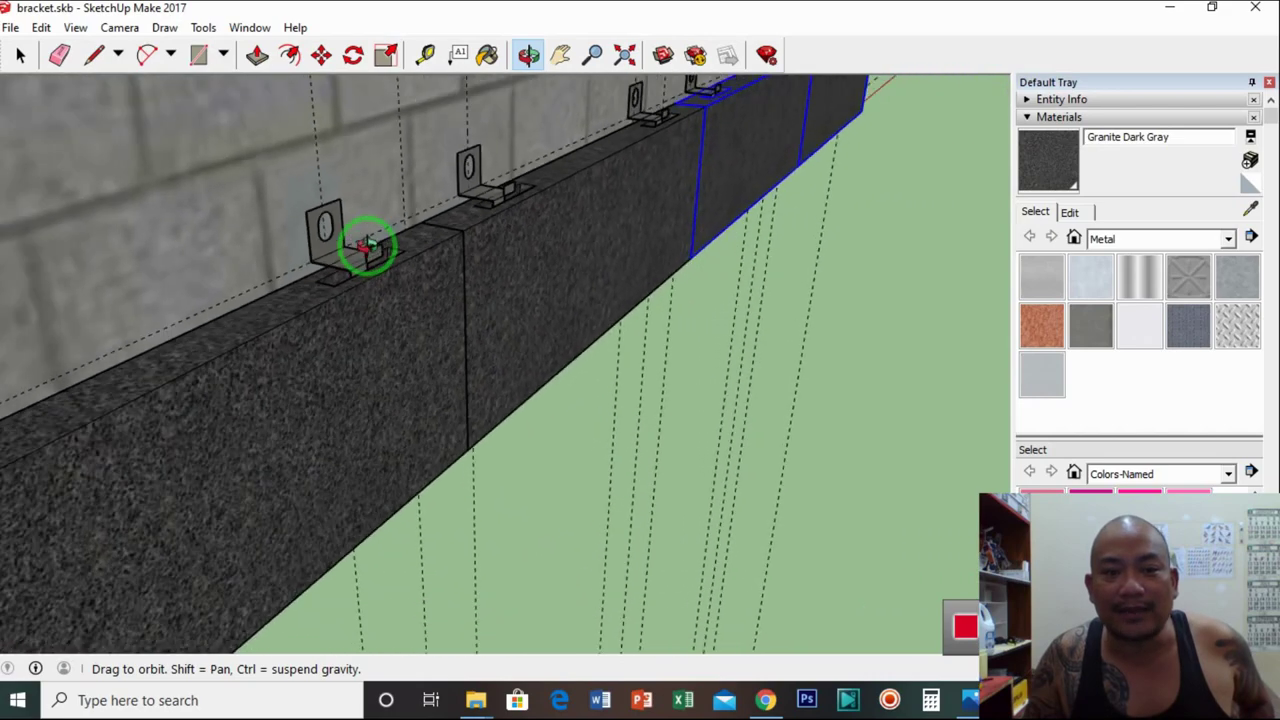
left_click_drag(370, 250, 294, 244)
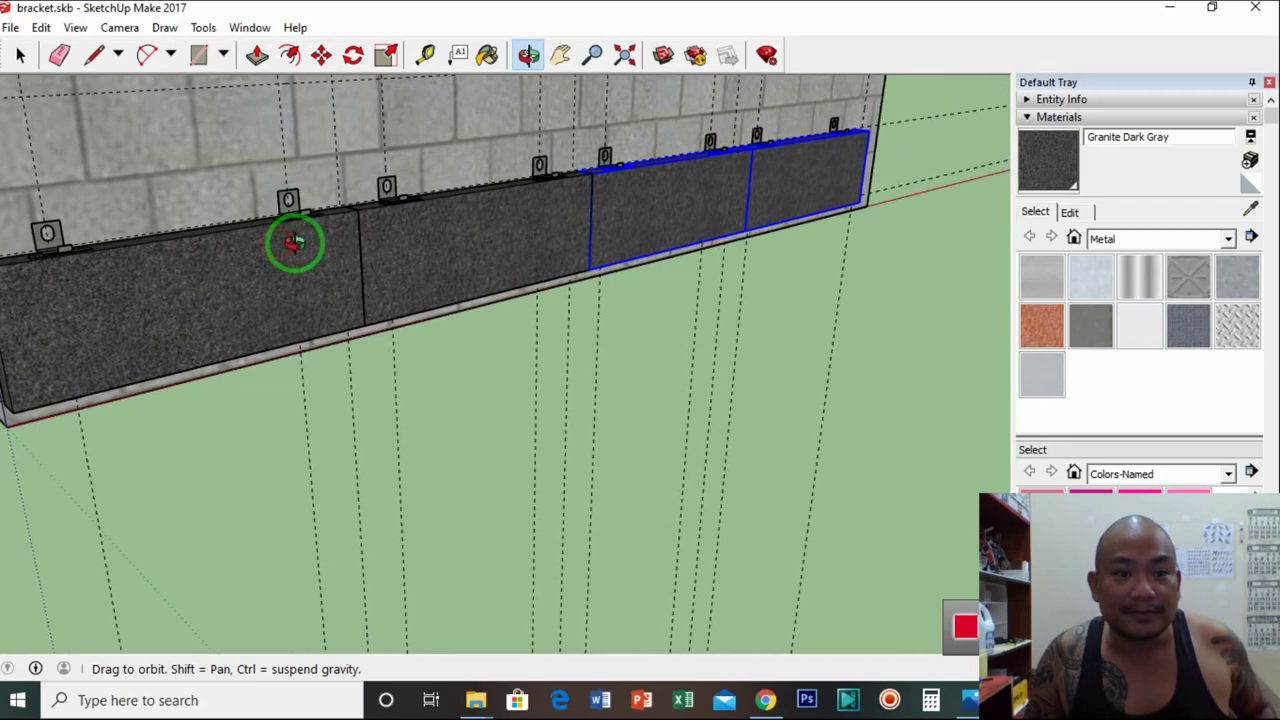
Copy the leftmost granite panel upward from its bottom corner, placing it above the original
left_click(560, 54)
left_click_drag(472, 214, 491, 251)
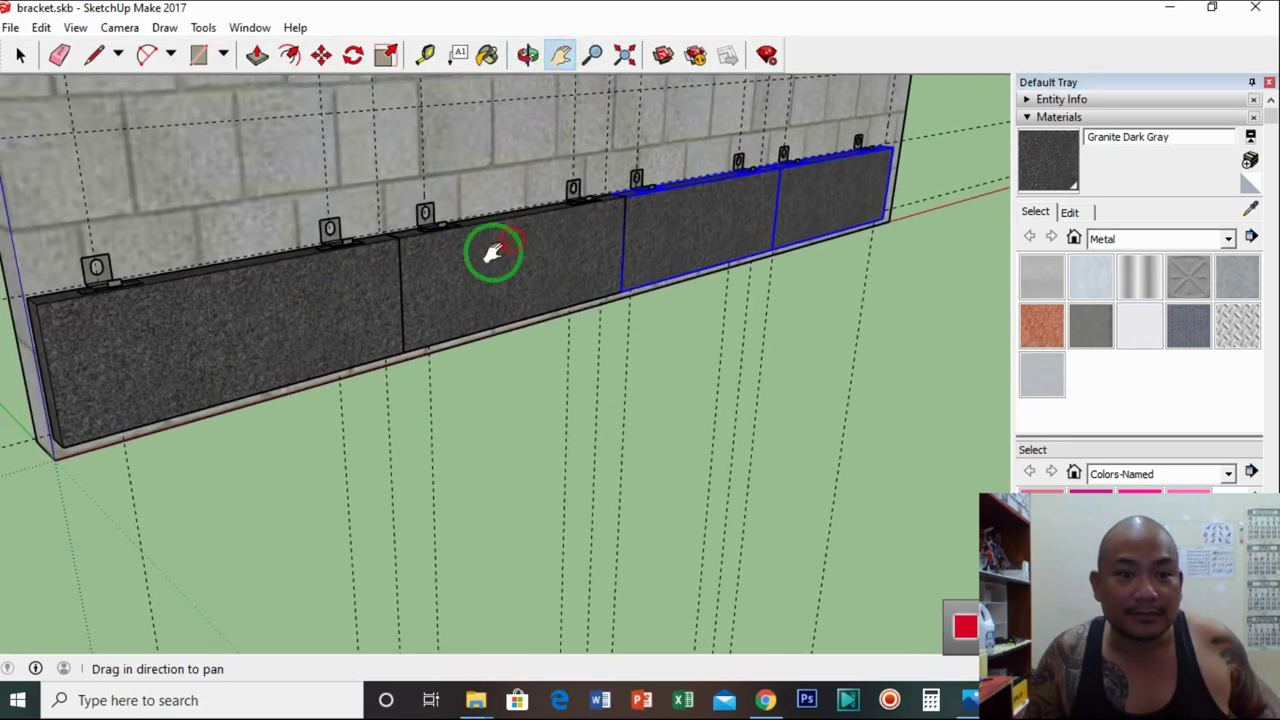
left_click(20, 54)
left_click(204, 323)
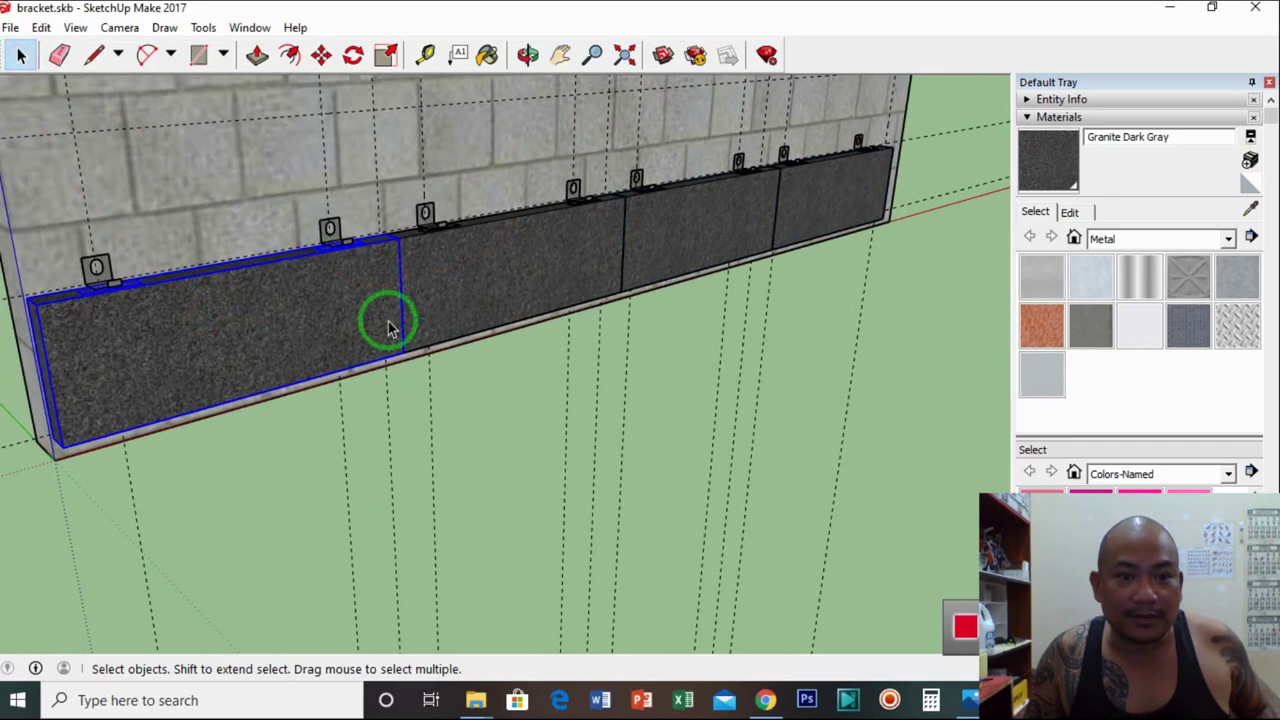
scroll(322, 291, "up", 2)
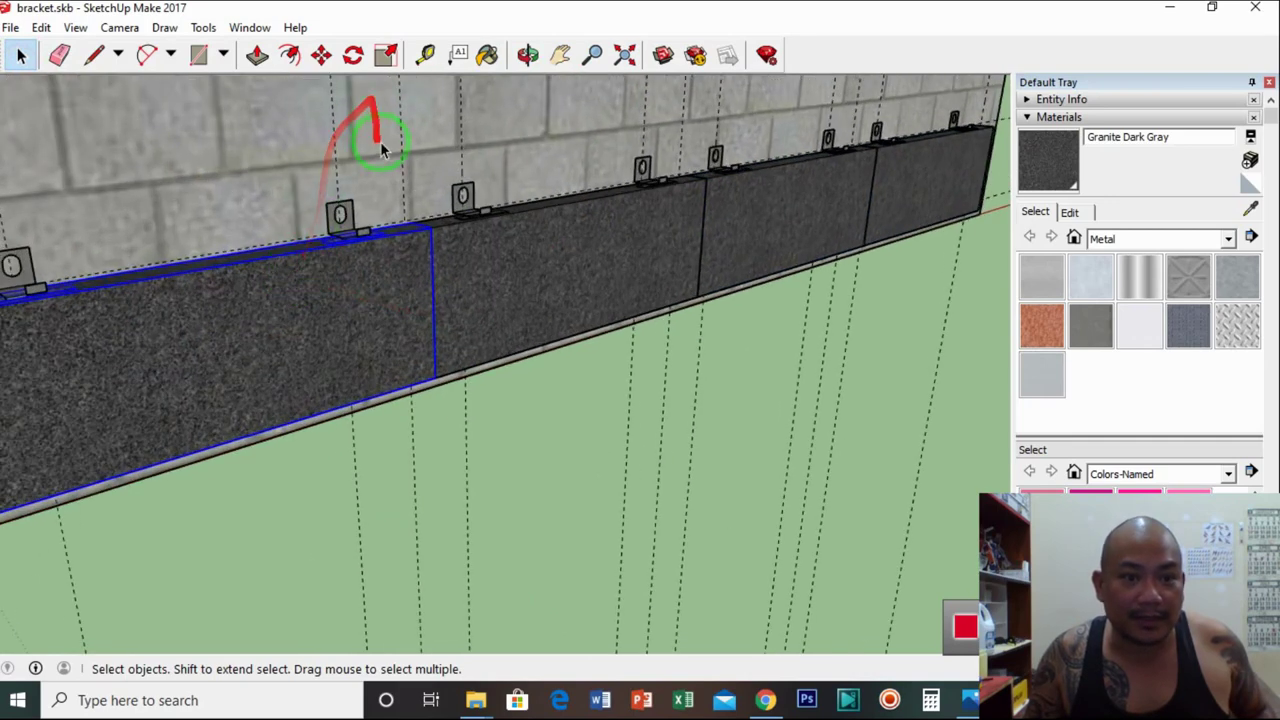
middle_click_drag(381, 148, 383, 152)
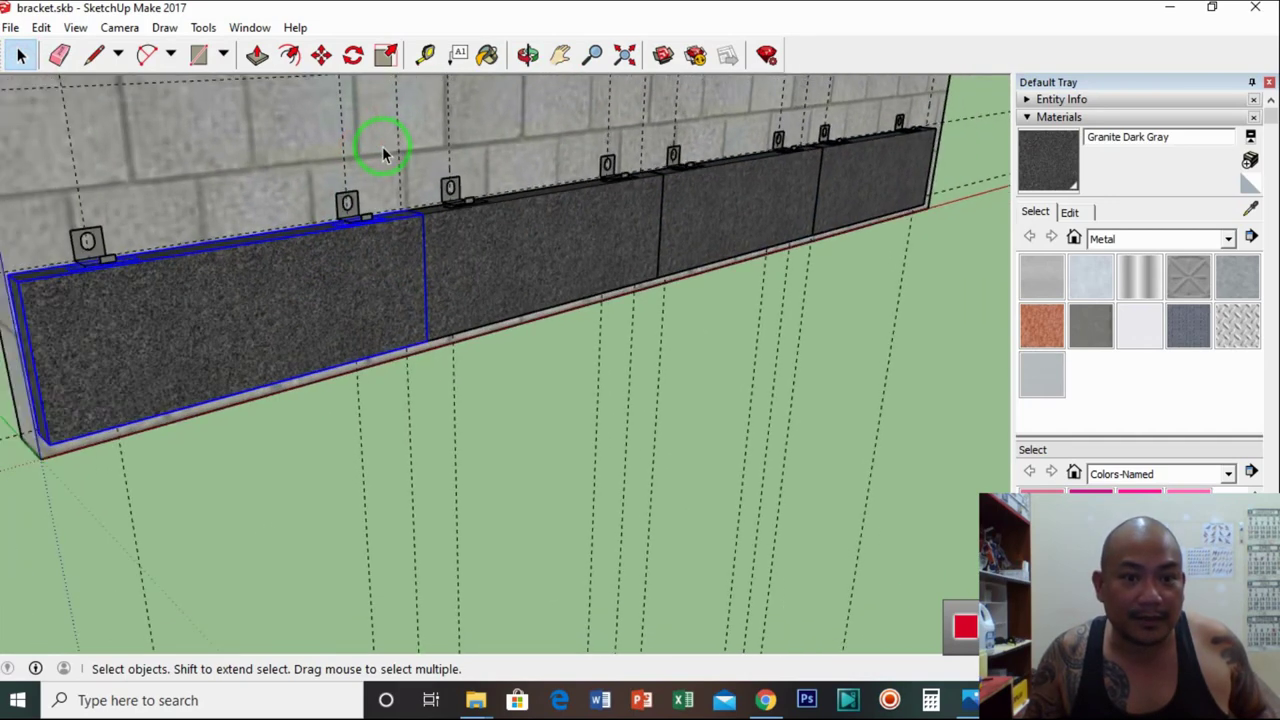
left_click(321, 54)
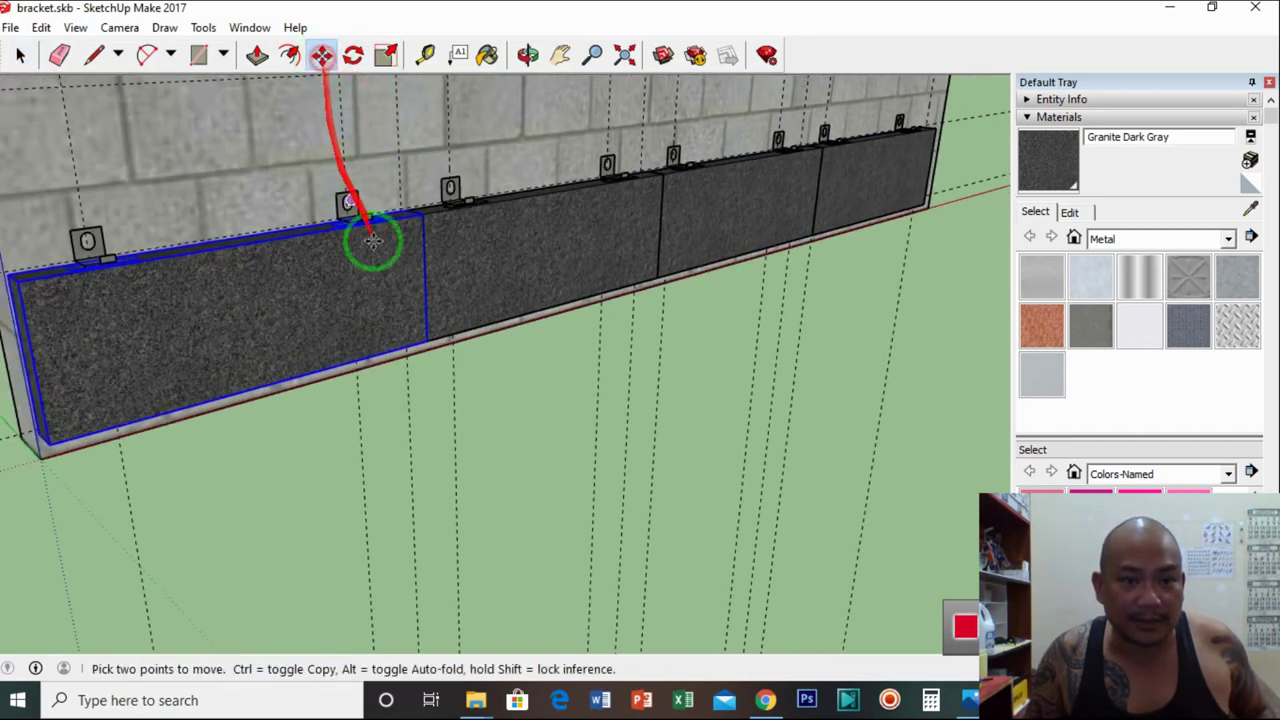
key("ctrl")
left_click(265, 385)
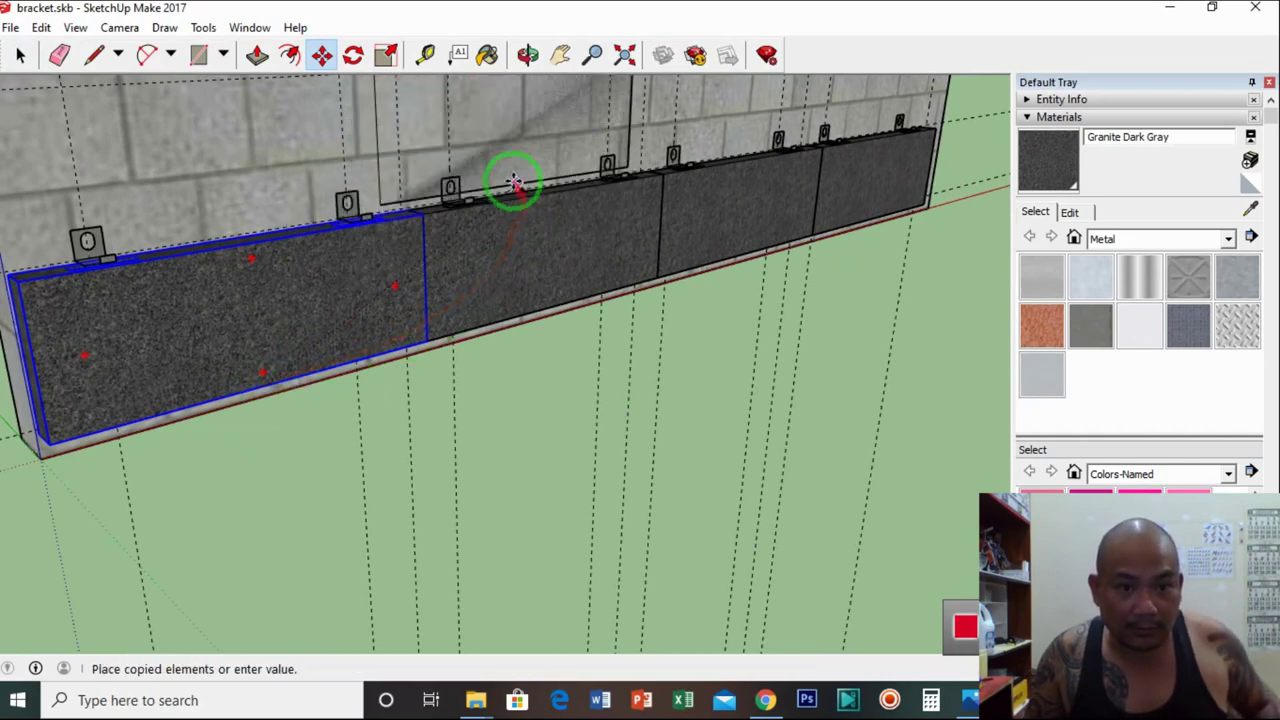
left_click(425, 216)
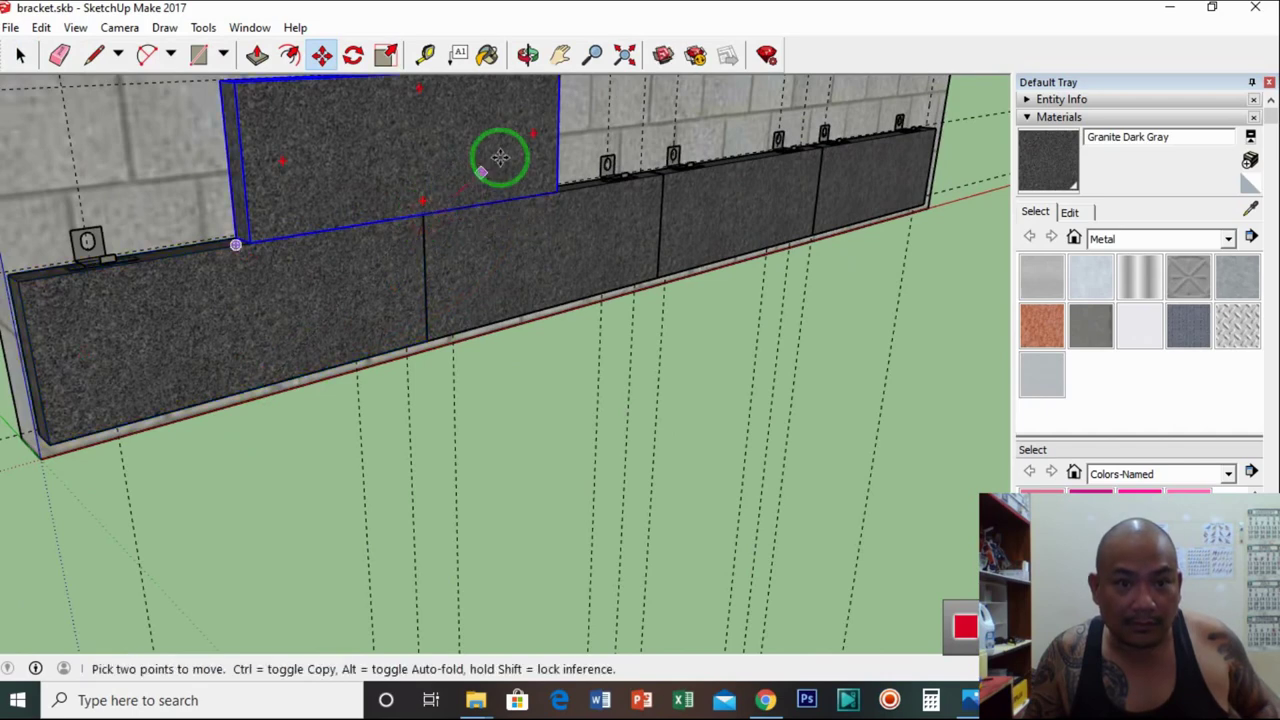
Pan down along the wall and bring up the Edit menu
left_click(561, 54)
left_click_drag(560, 195, 551, 232)
left_click(528, 54)
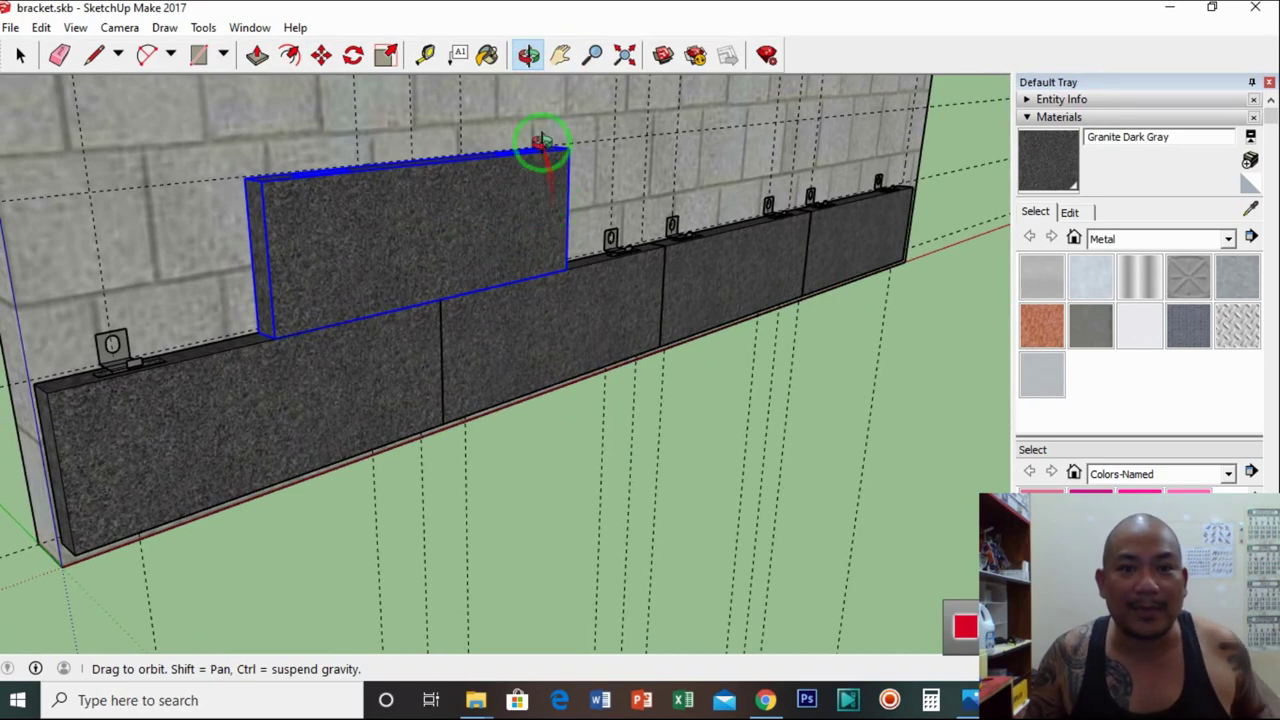
left_click(41, 27)
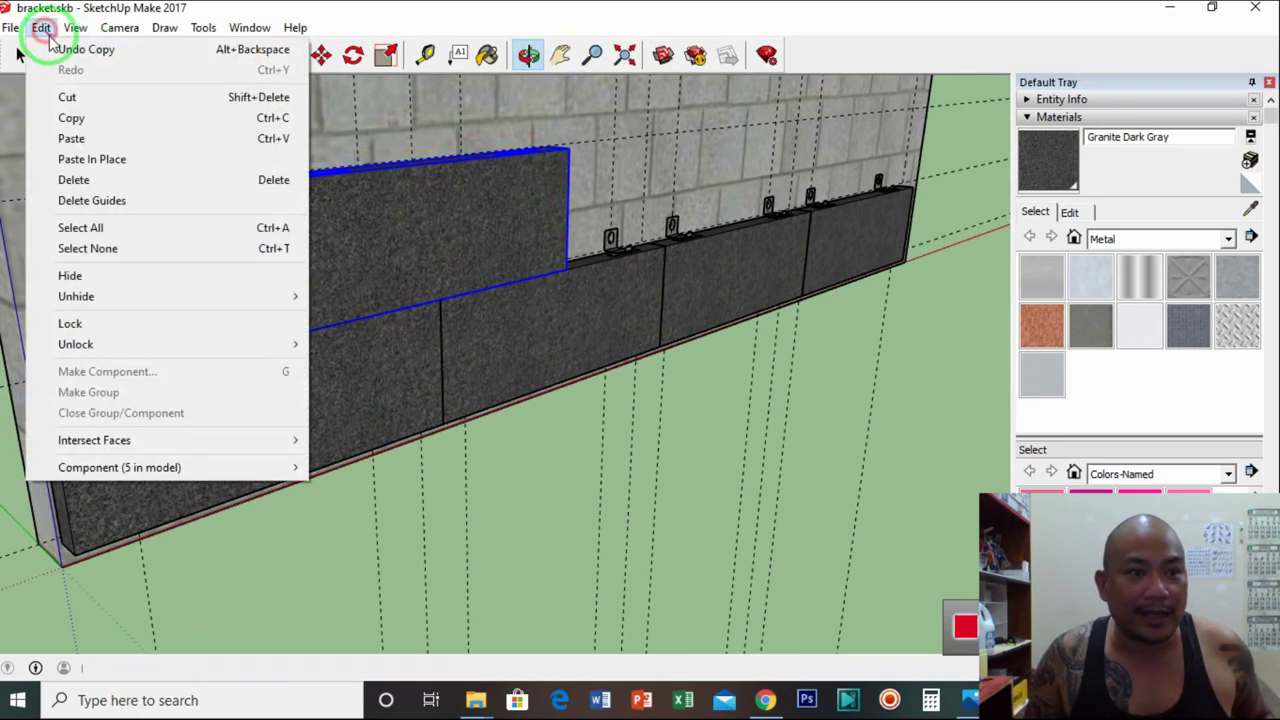
Undo the upper panel copy and select the brackets along the bottom panel row
left_click(62, 48)
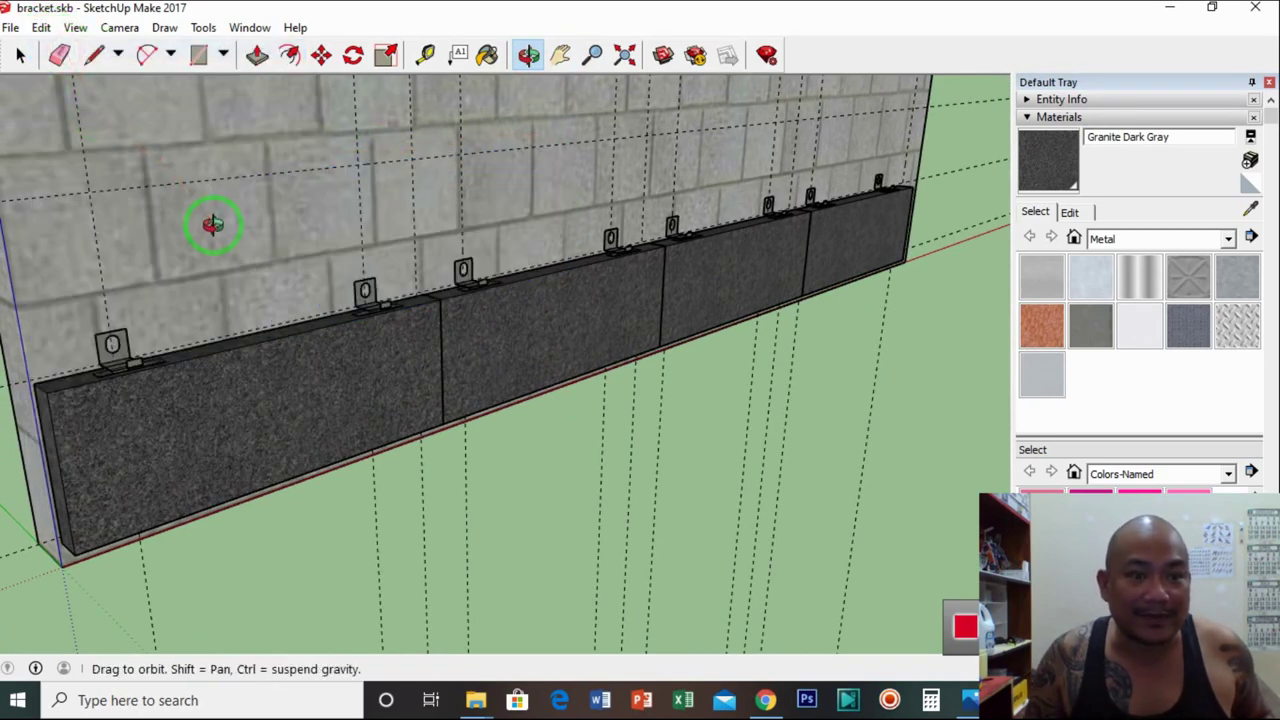
left_click(20, 56)
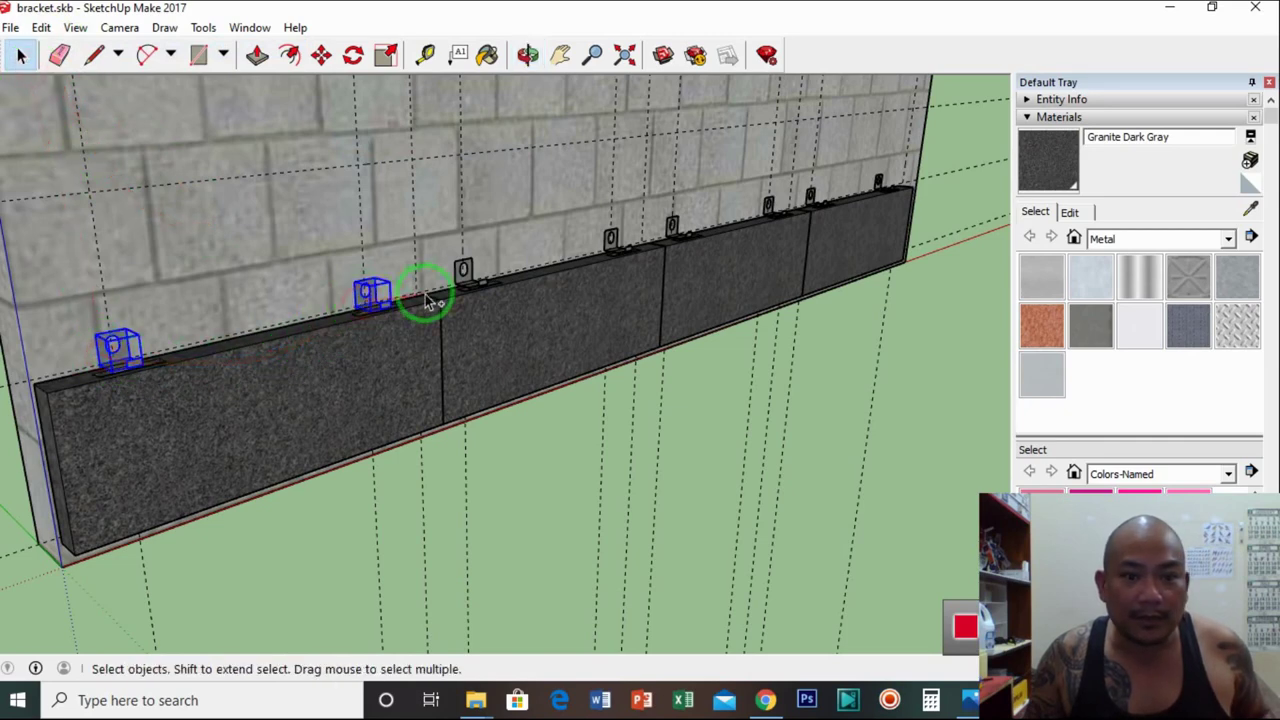
scroll(470, 275, "up", 5)
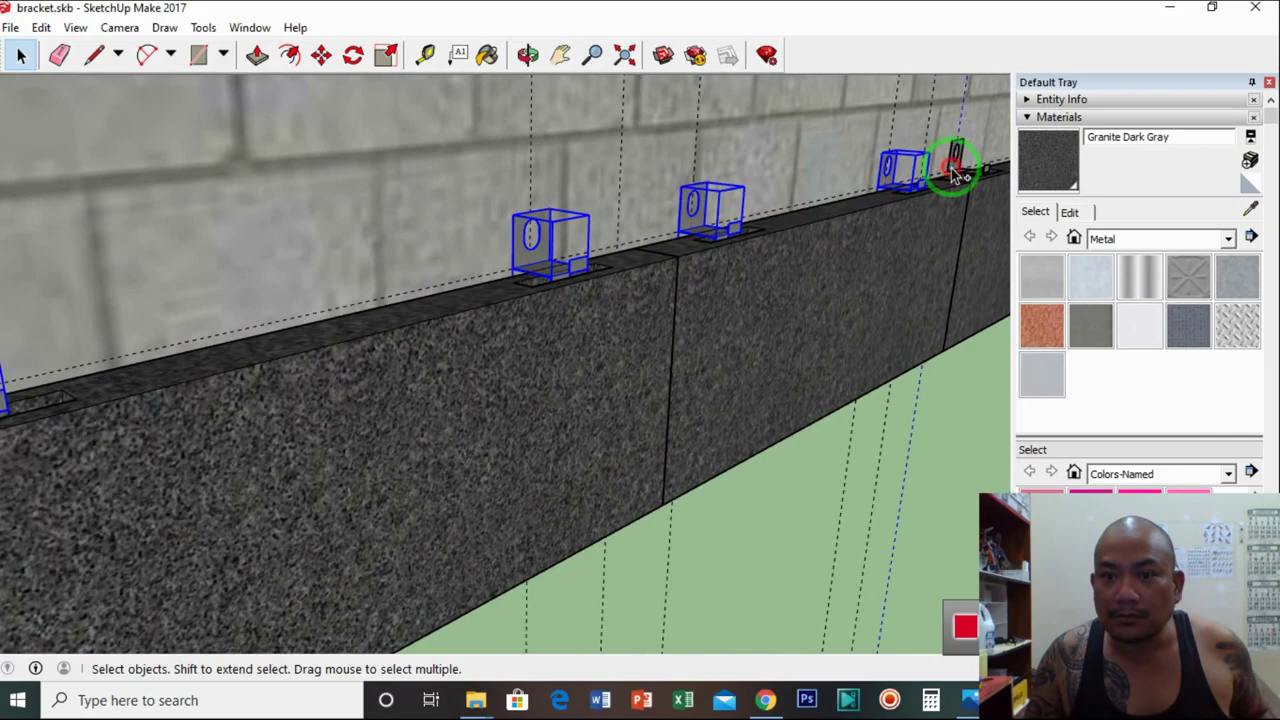
scroll(955, 175, "up", 4)
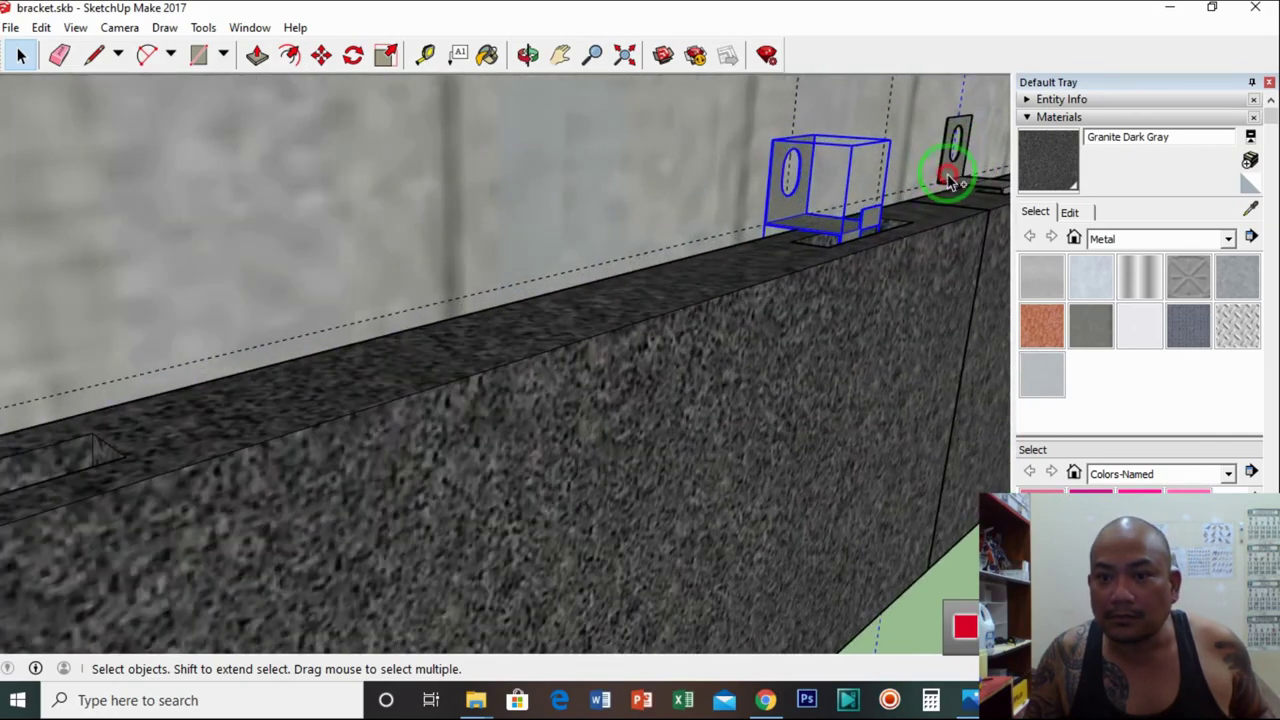
left_click(560, 54)
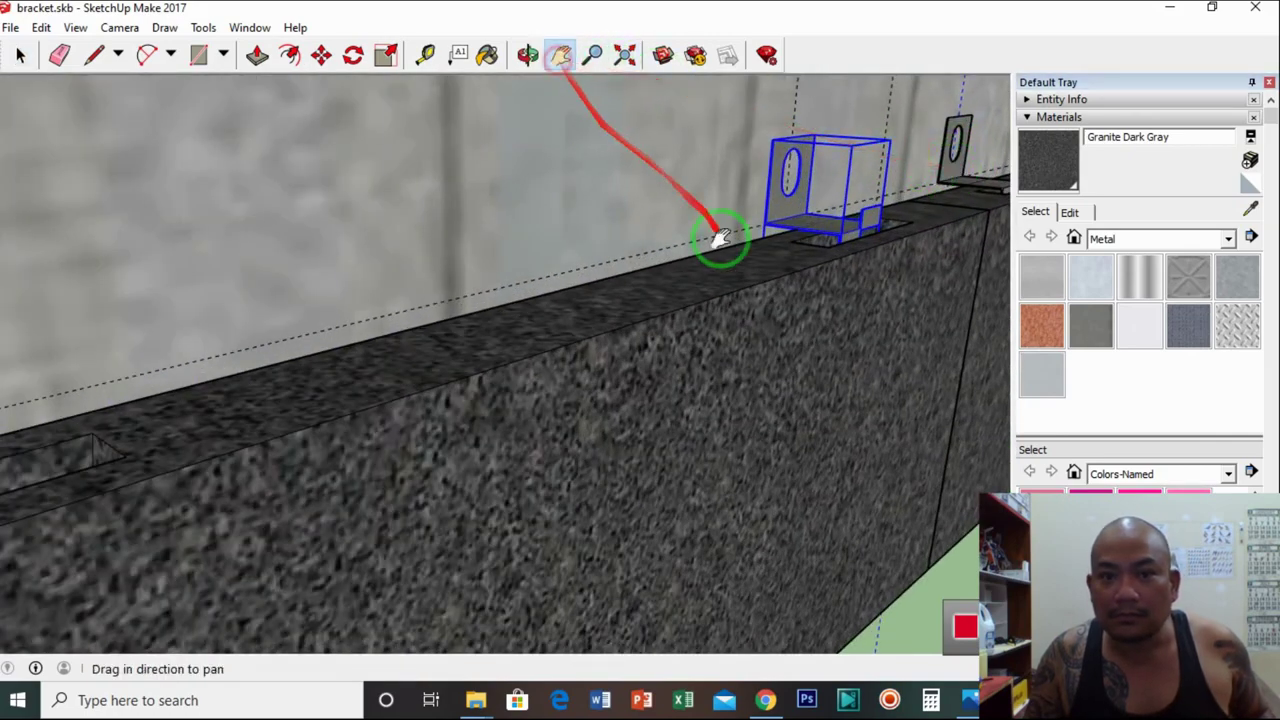
left_click_drag(723, 237, 5, 400)
left_click_drag(557, 343, 355, 385)
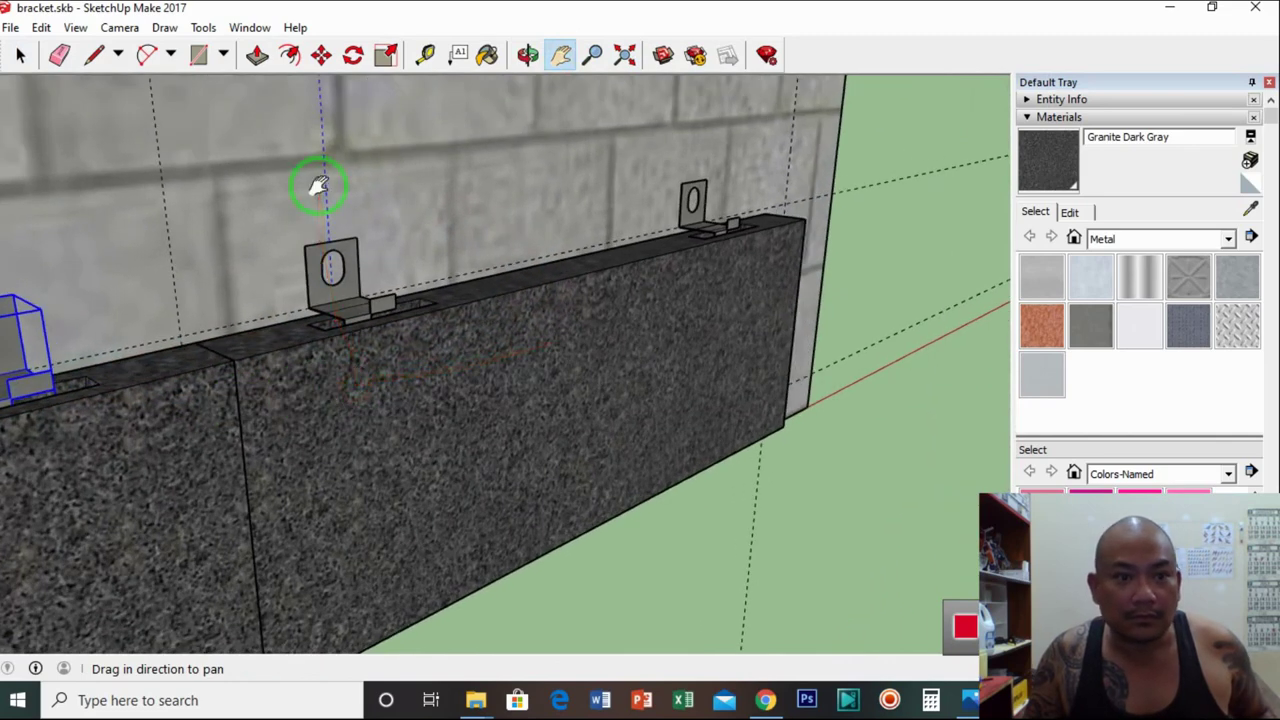
key("space")
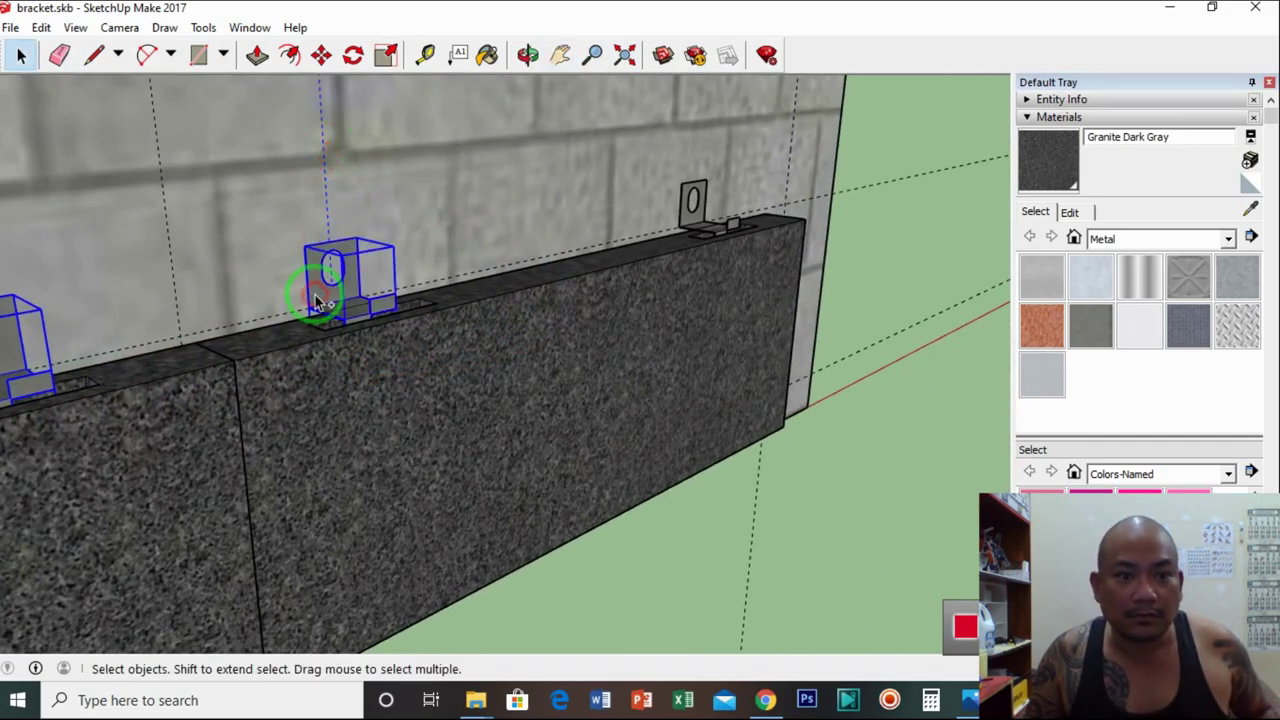
left_click_drag(315, 302, 700, 228)
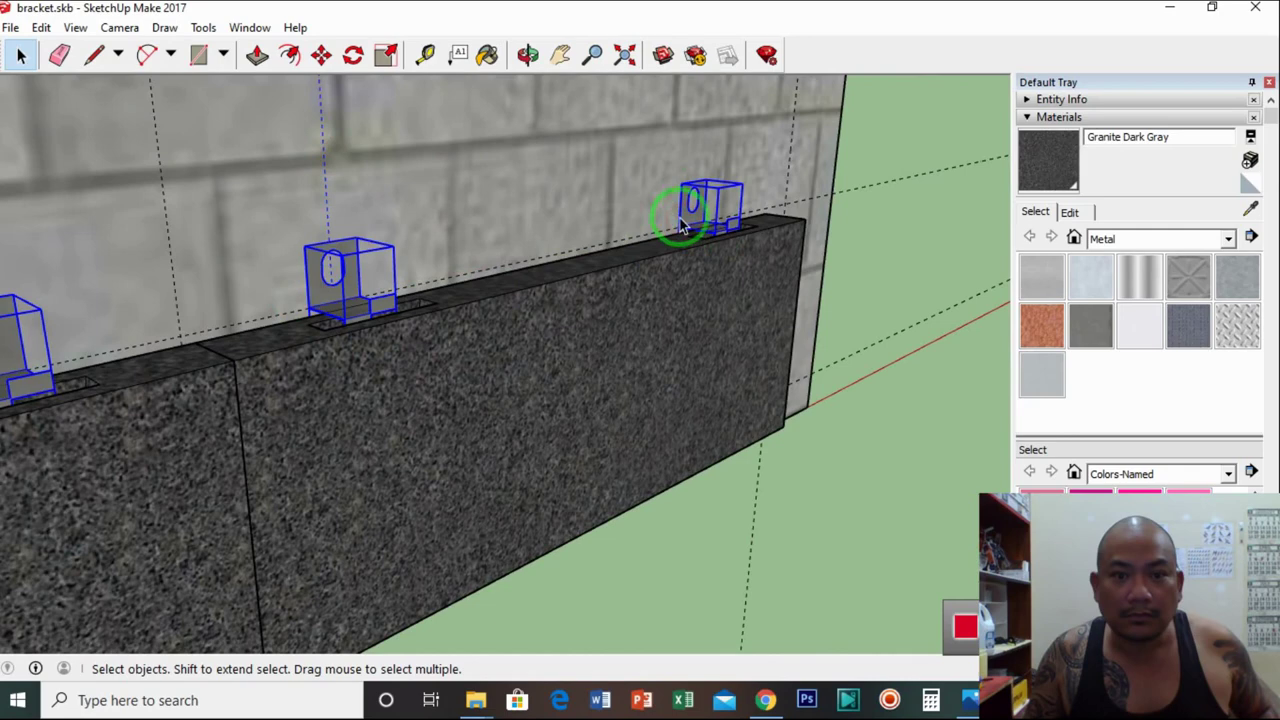
Make the selected brackets into a single component
right_click(355, 275)
left_click(405, 430)
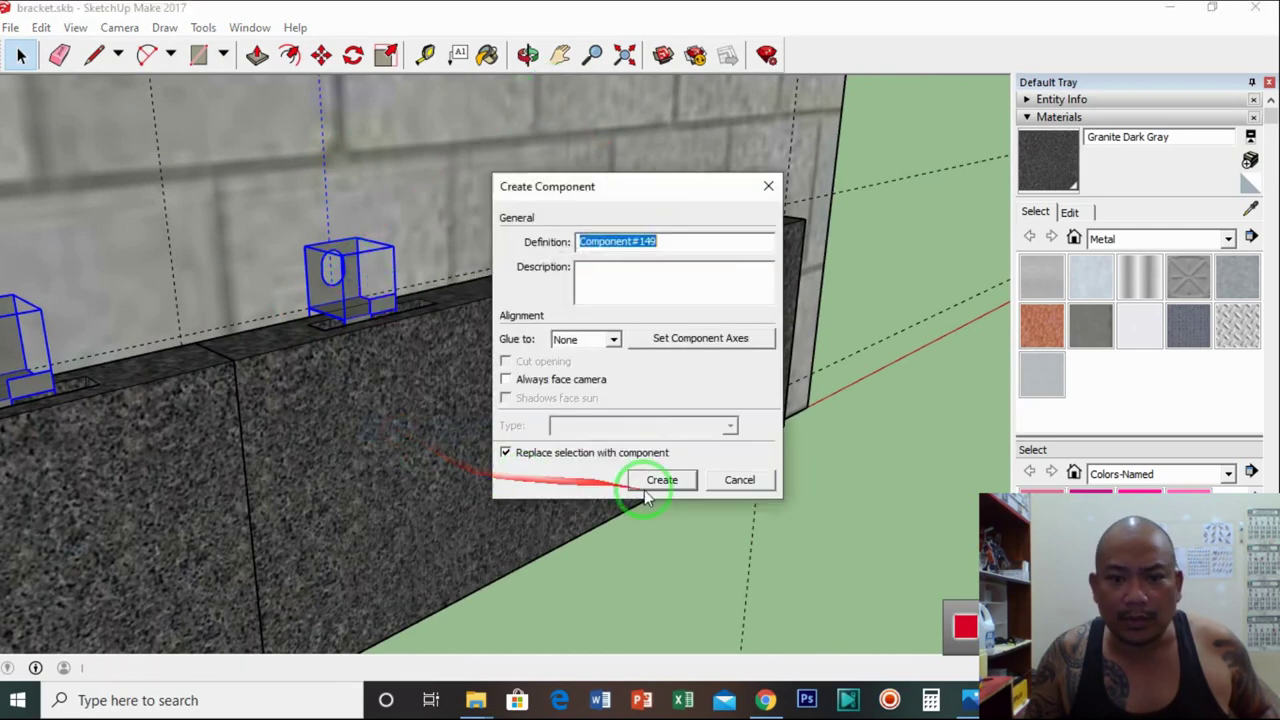
left_click(660, 481)
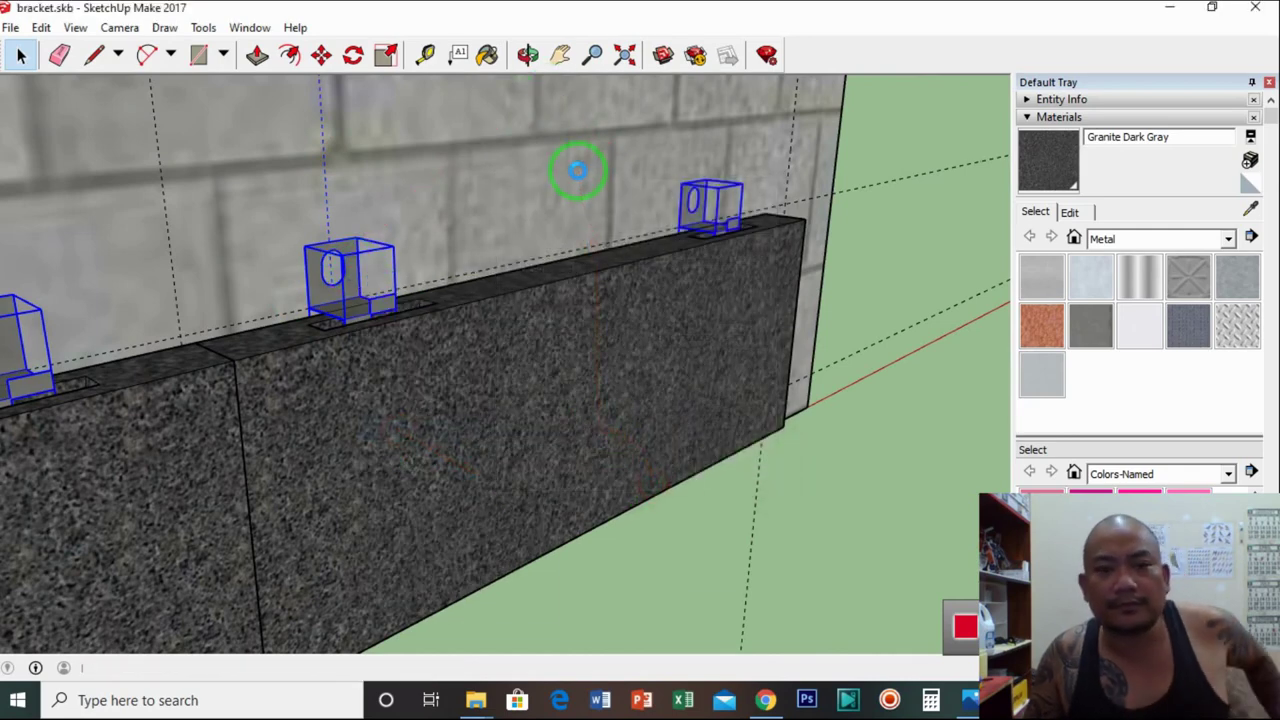
Start a Ctrl-copy of the bracket-row component from the leftmost bracket's top edge
left_click(561, 54)
left_click_drag(575, 108, 537, 286)
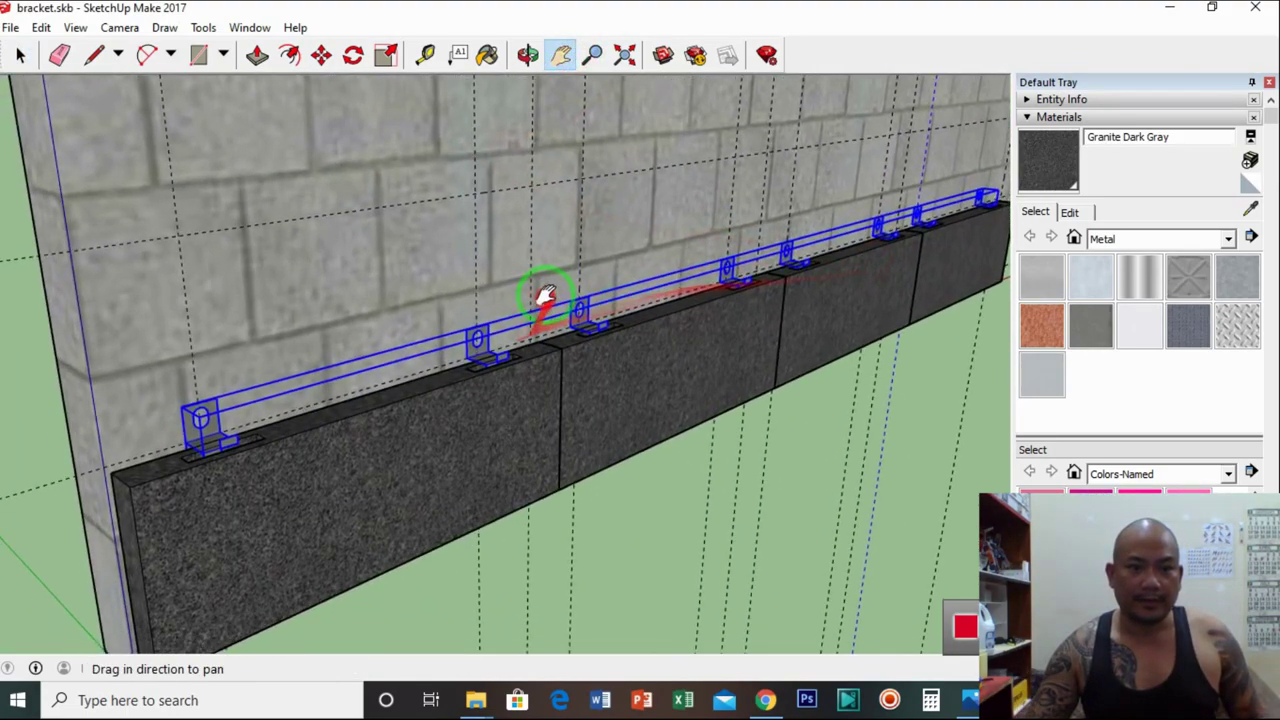
scroll(228, 425, "up", 5)
scroll(228, 420, "up", 4)
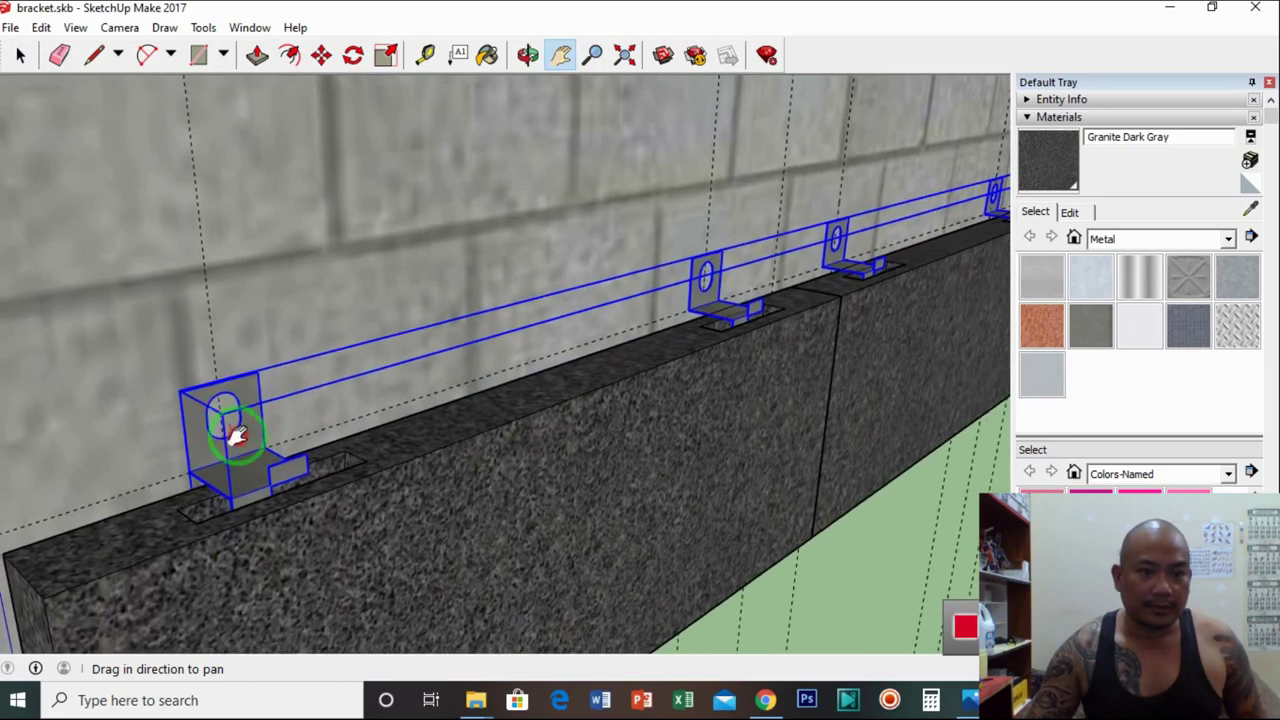
scroll(268, 438, "up", 2)
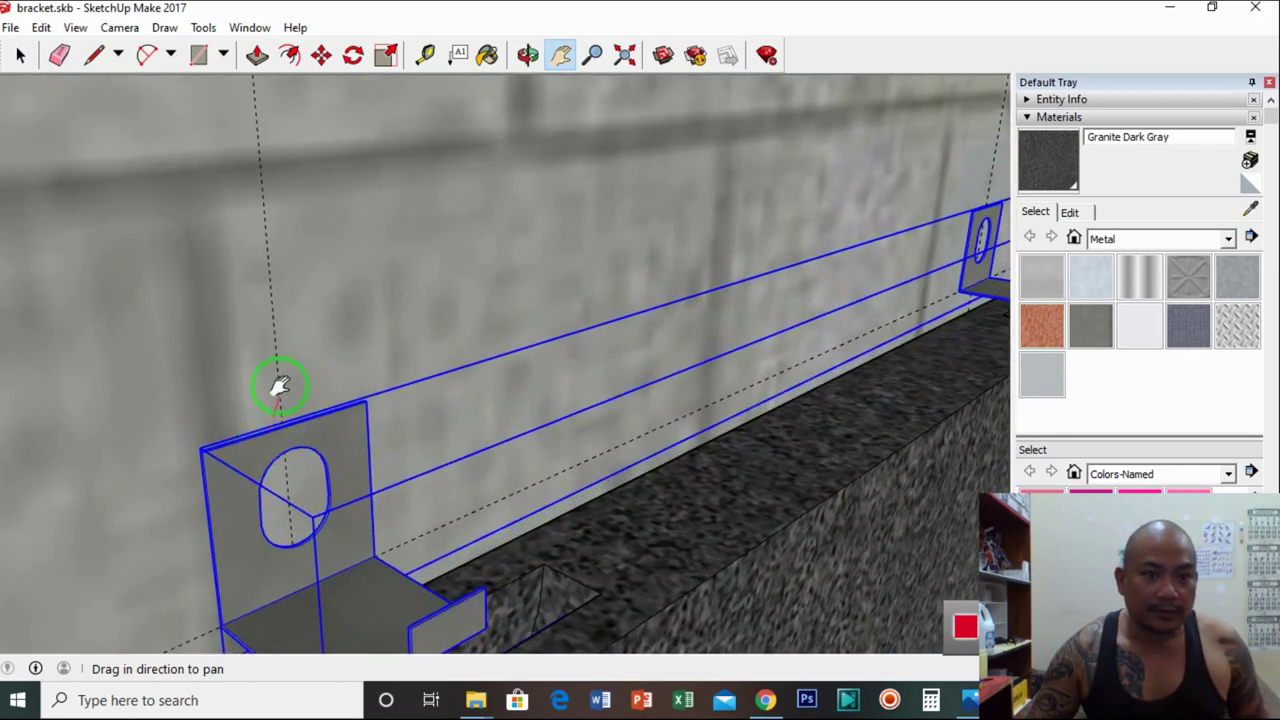
left_click(321, 54)
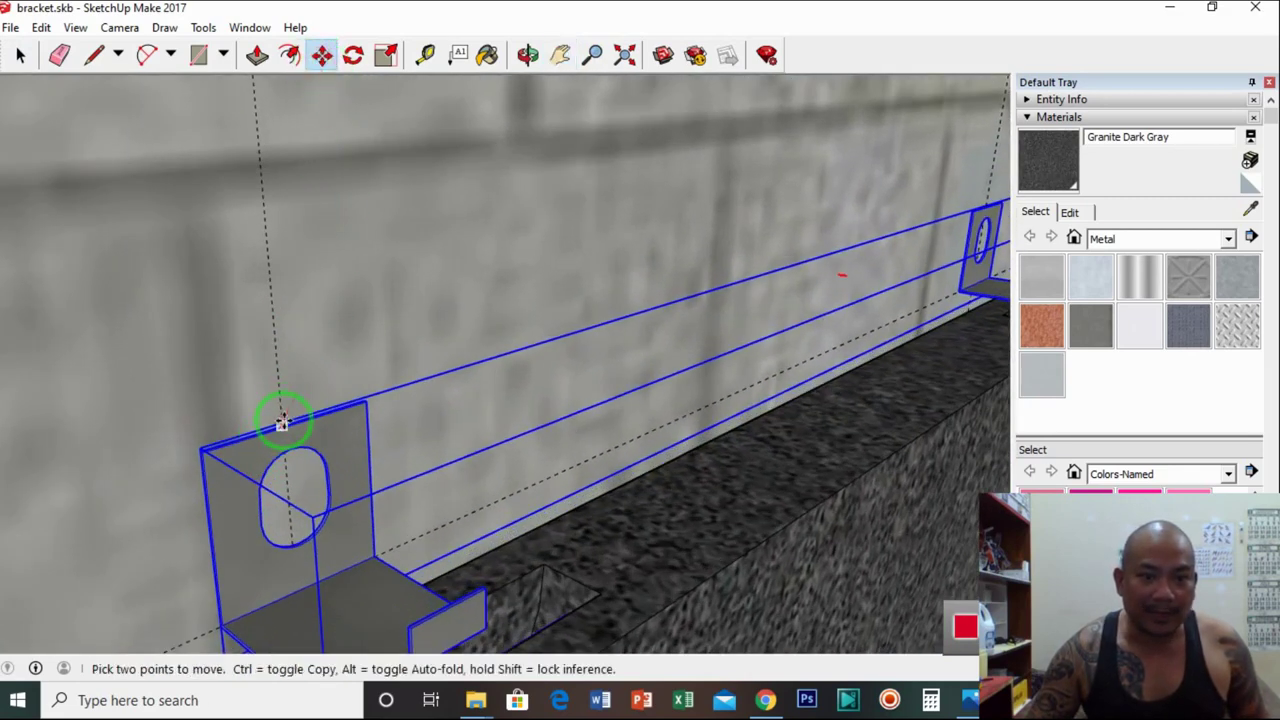
scroll(283, 422, "up", 3)
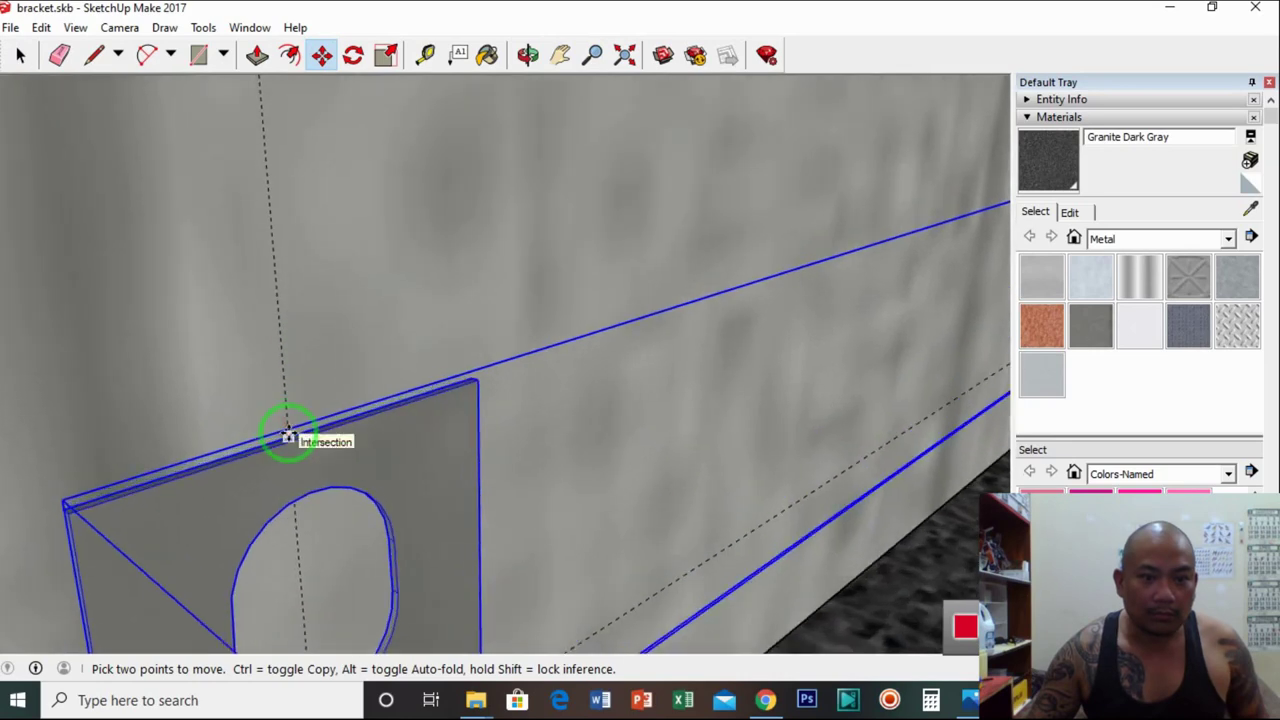
key("ctrl")
left_click(288, 436)
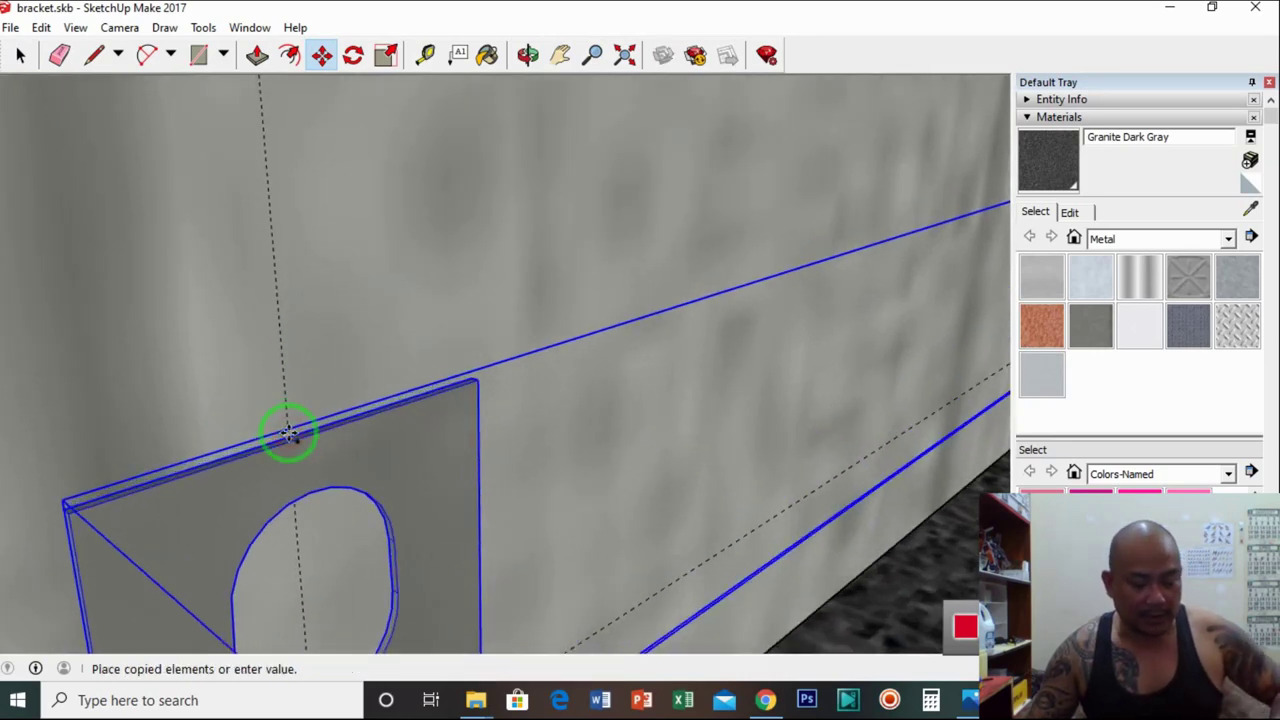
scroll(529, 143, "down", 3)
scroll(529, 143, "up", 3)
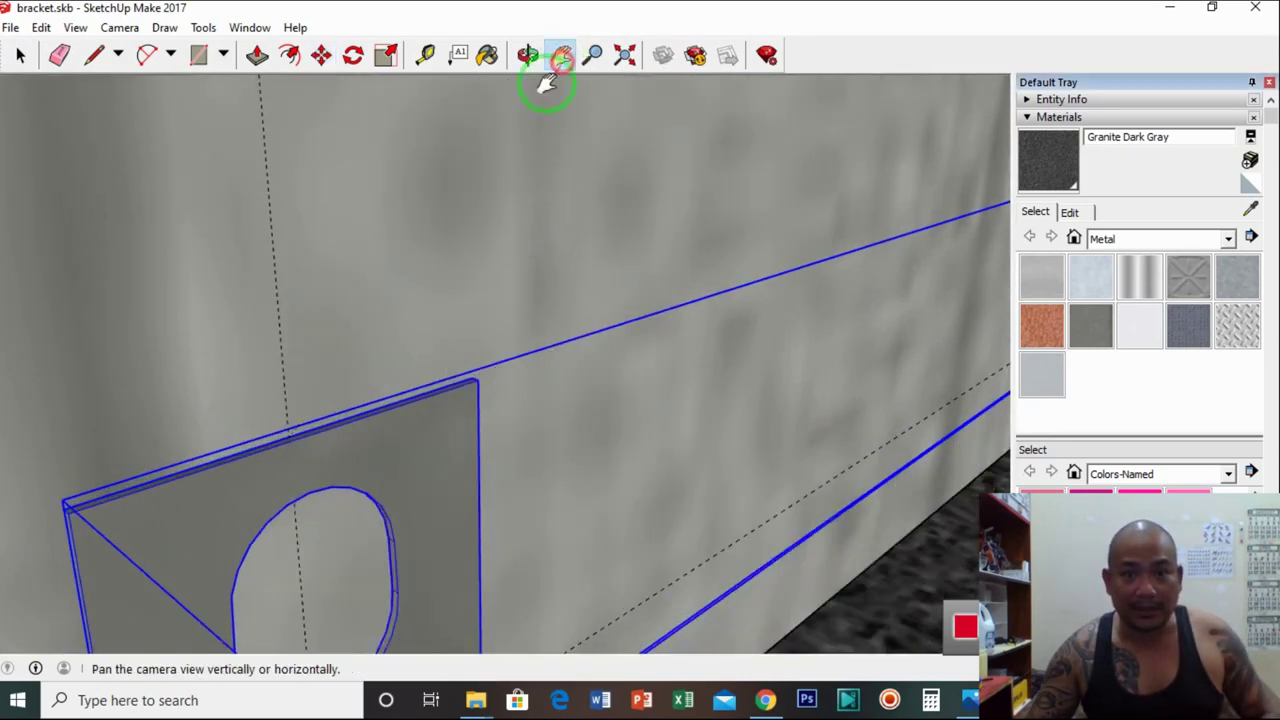
left_click(560, 54)
left_click_drag(532, 160, 402, 282)
scroll(525, 260, "down", 5)
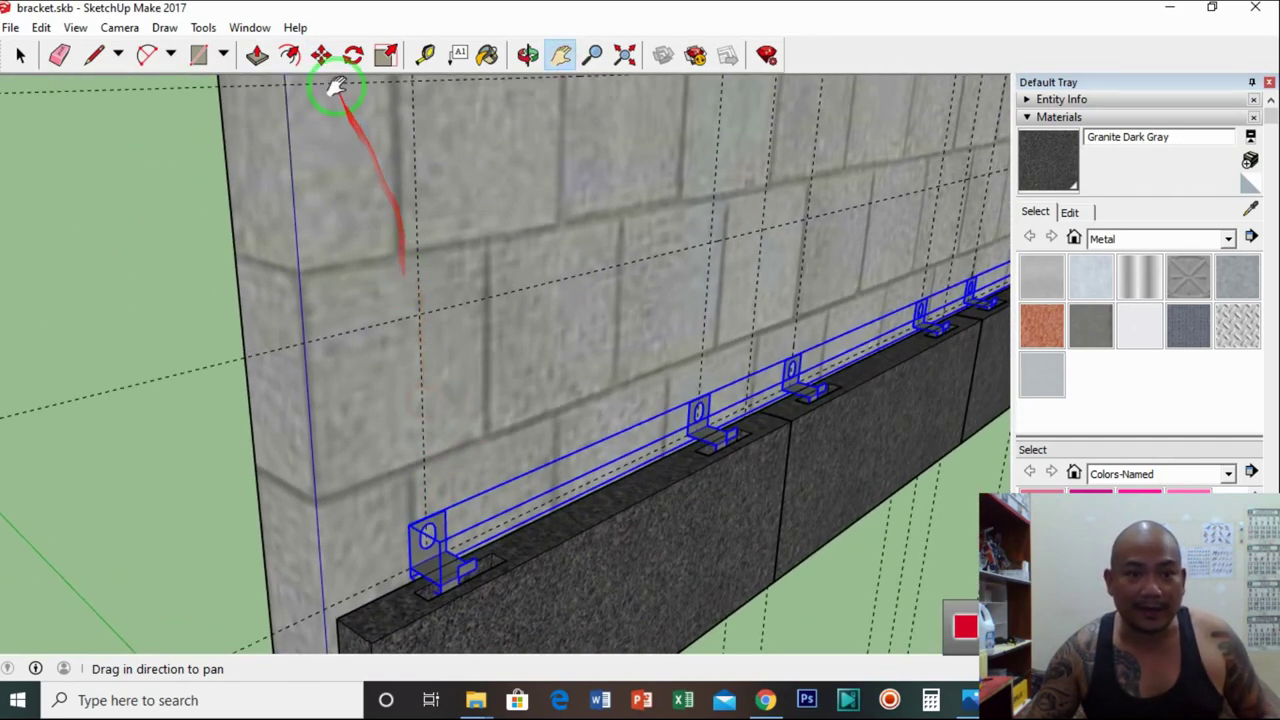
Place the bracket-row copy at the guideline just above the bottom panels
left_click(321, 54)
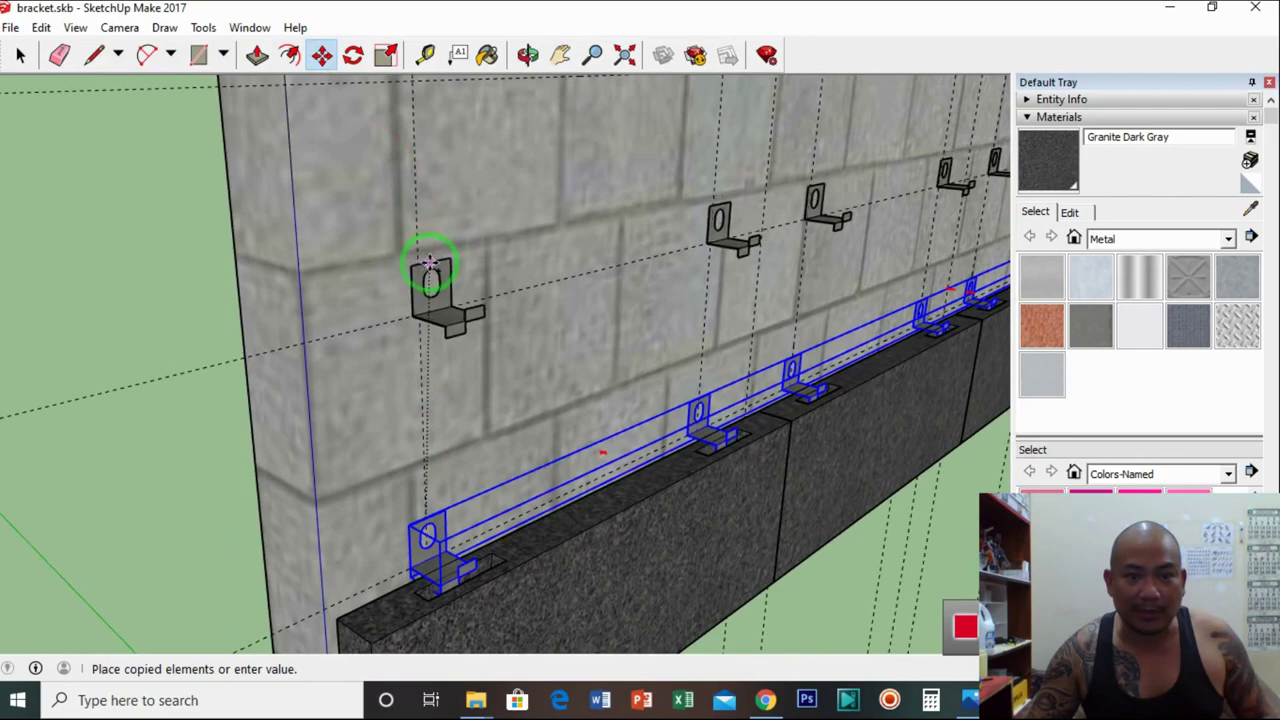
left_click(429, 265)
scroll(420, 260, "up", 5)
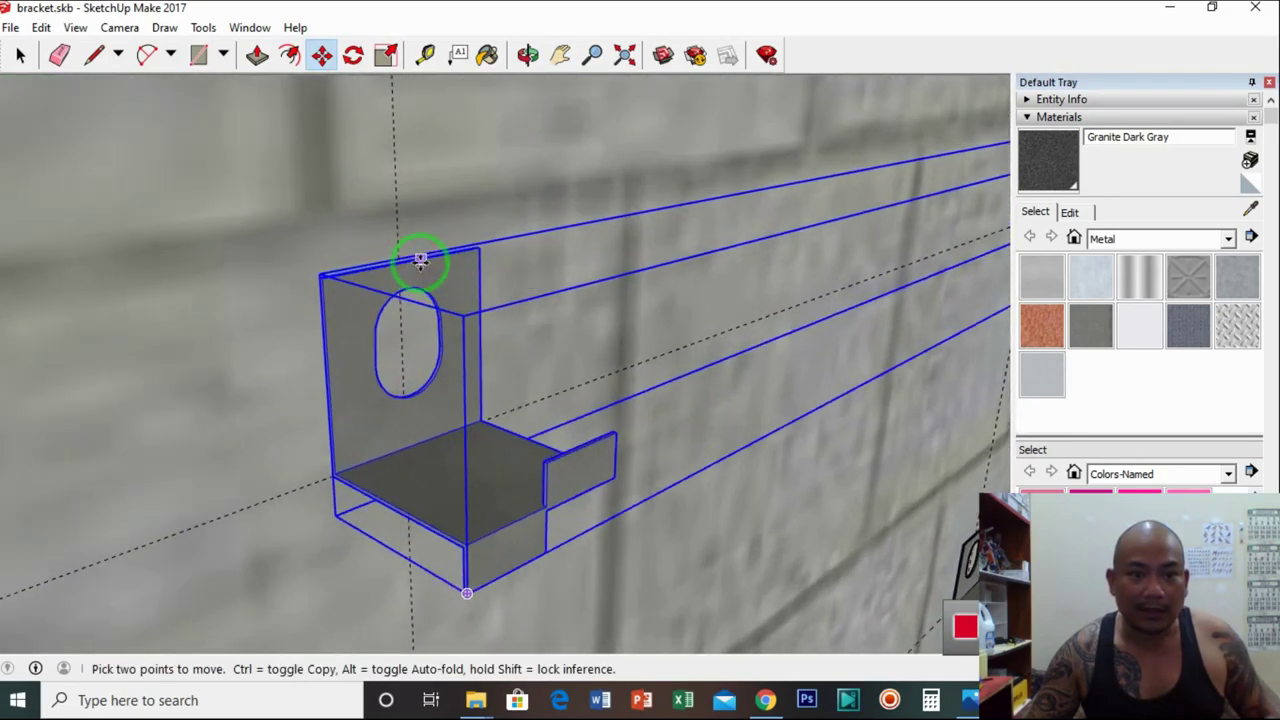
scroll(420, 260, "up", 5)
Orbit around the new row and begin moving it from a bracket's top edge
left_click(527, 55)
left_click_drag(443, 180, 366, 189)
scroll(366, 189, "up", 3)
left_click(321, 54)
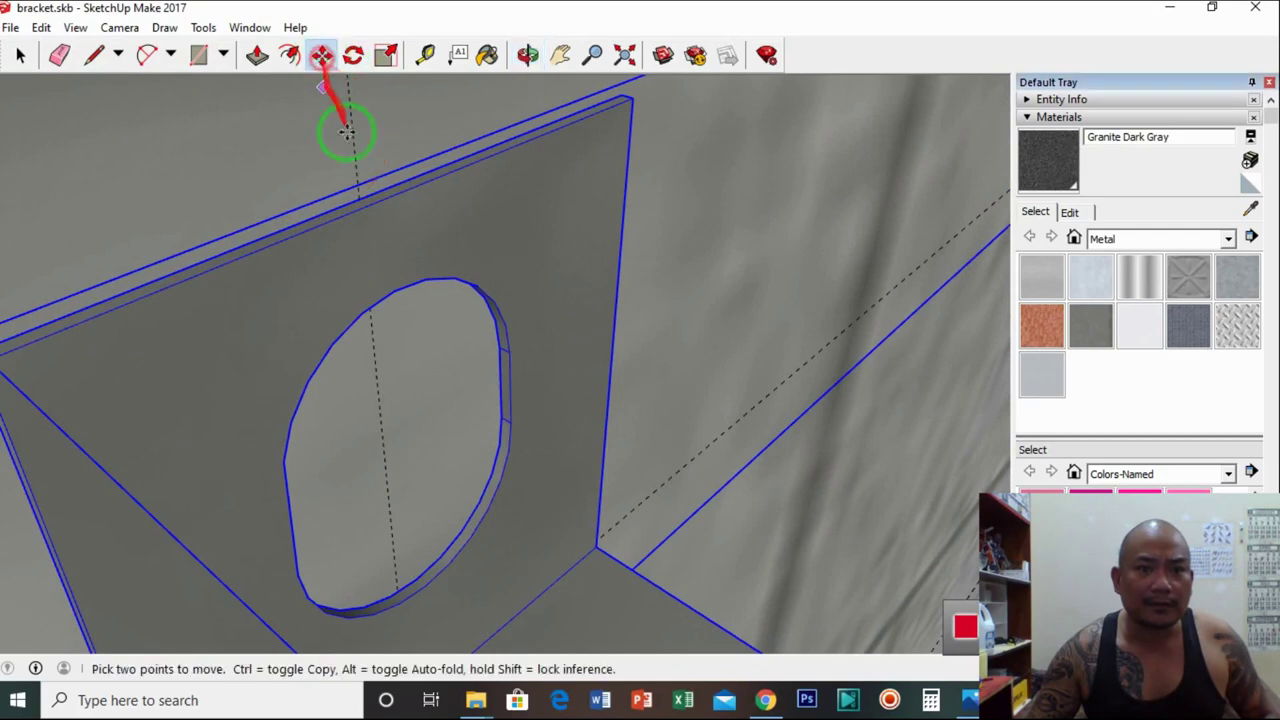
left_click(360, 196)
left_click(559, 55)
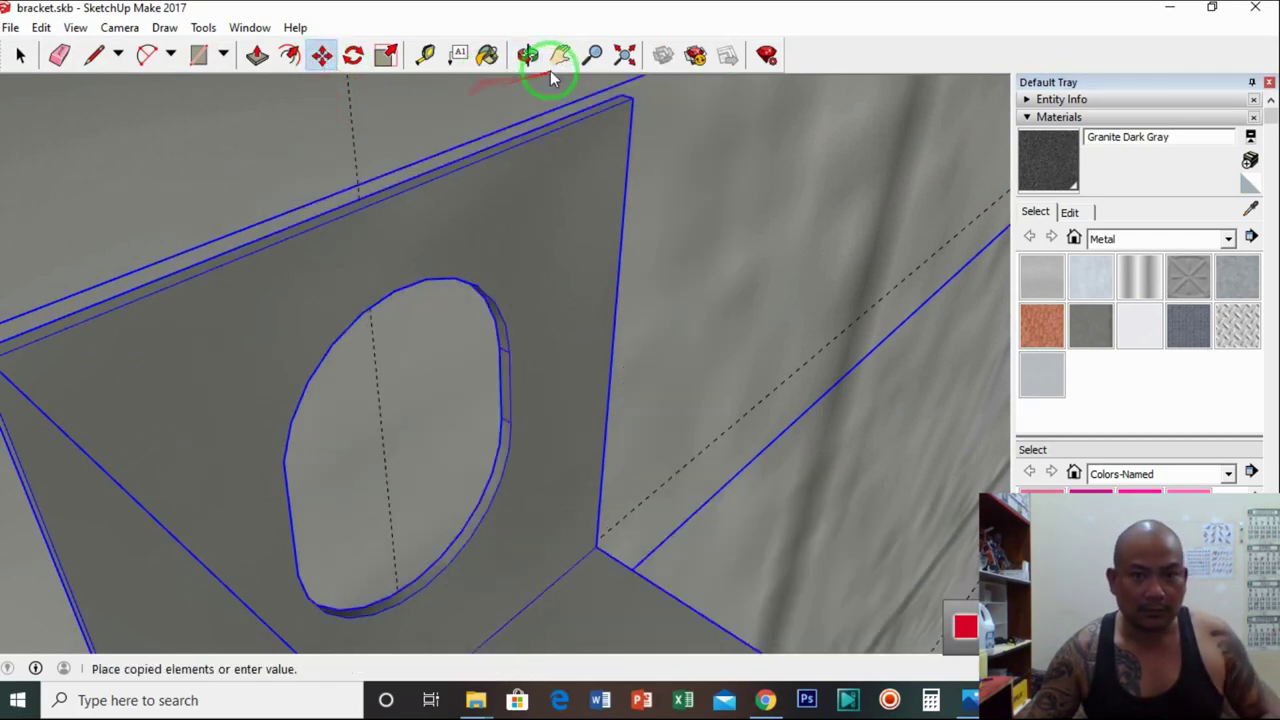
scroll(543, 214, "down", 10)
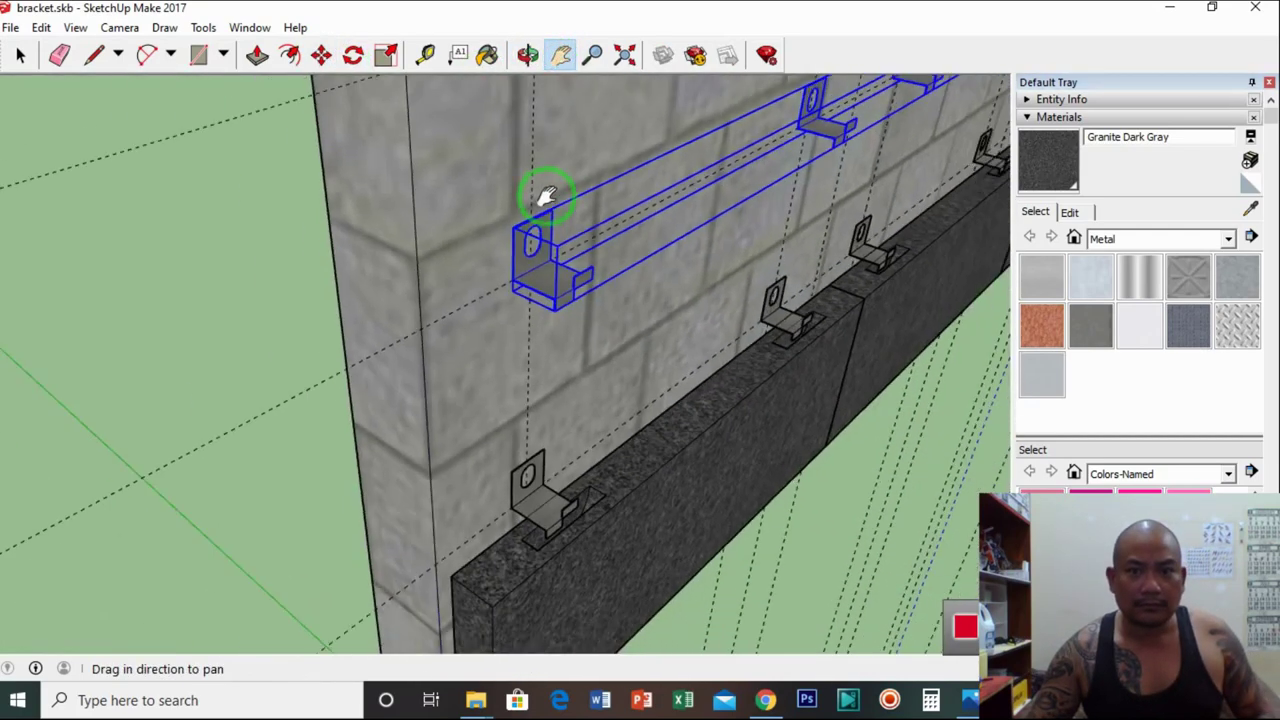
left_click_drag(540, 200, 420, 452)
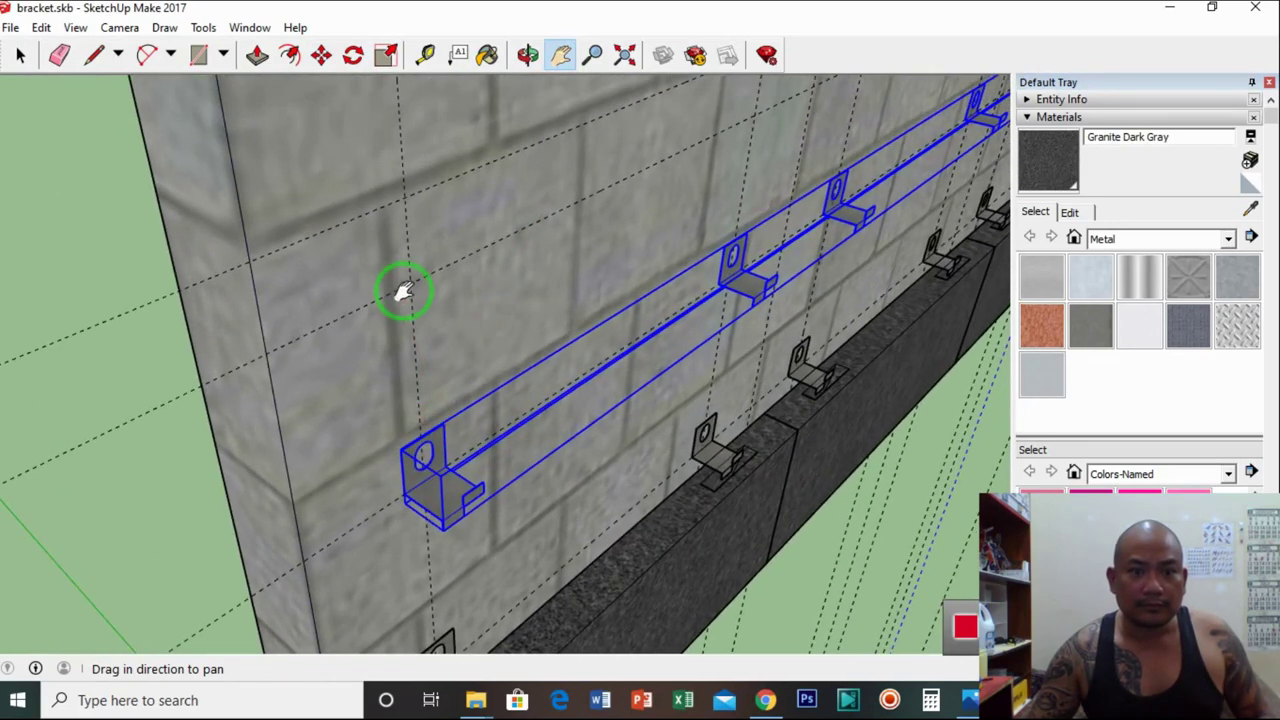
left_click_drag(404, 291, 300, 223)
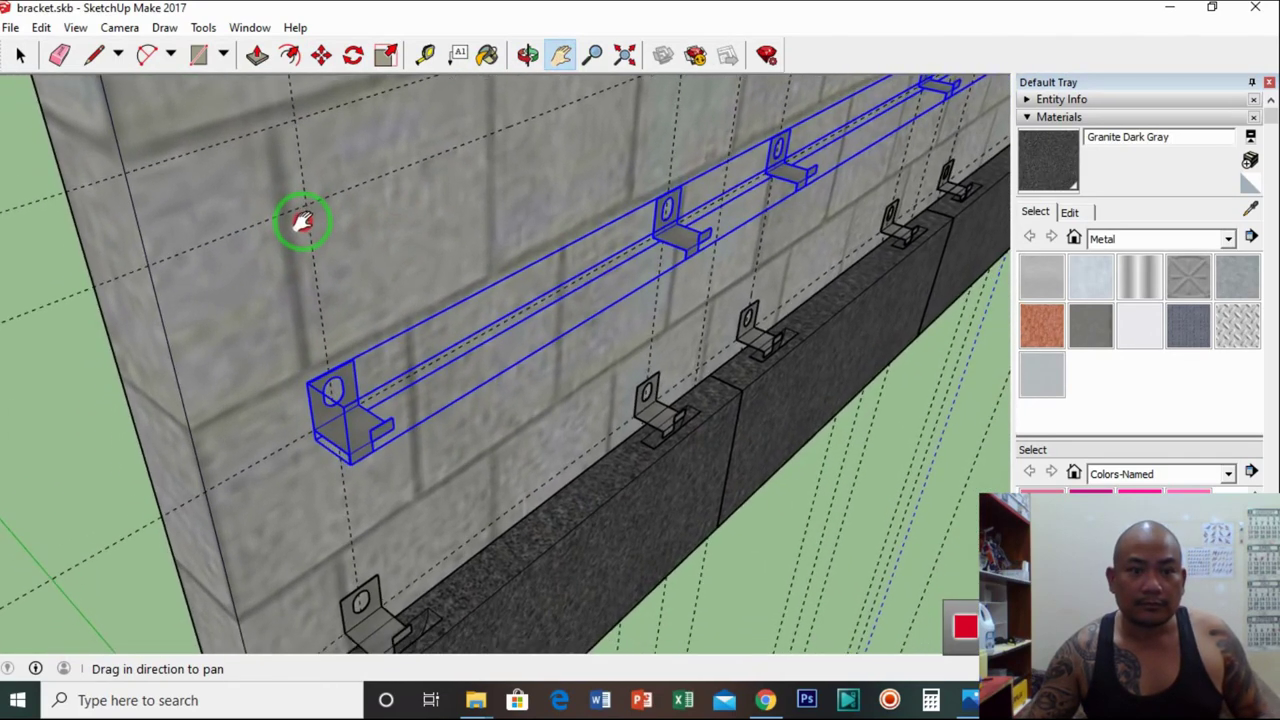
left_click(424, 56)
left_click(272, 452)
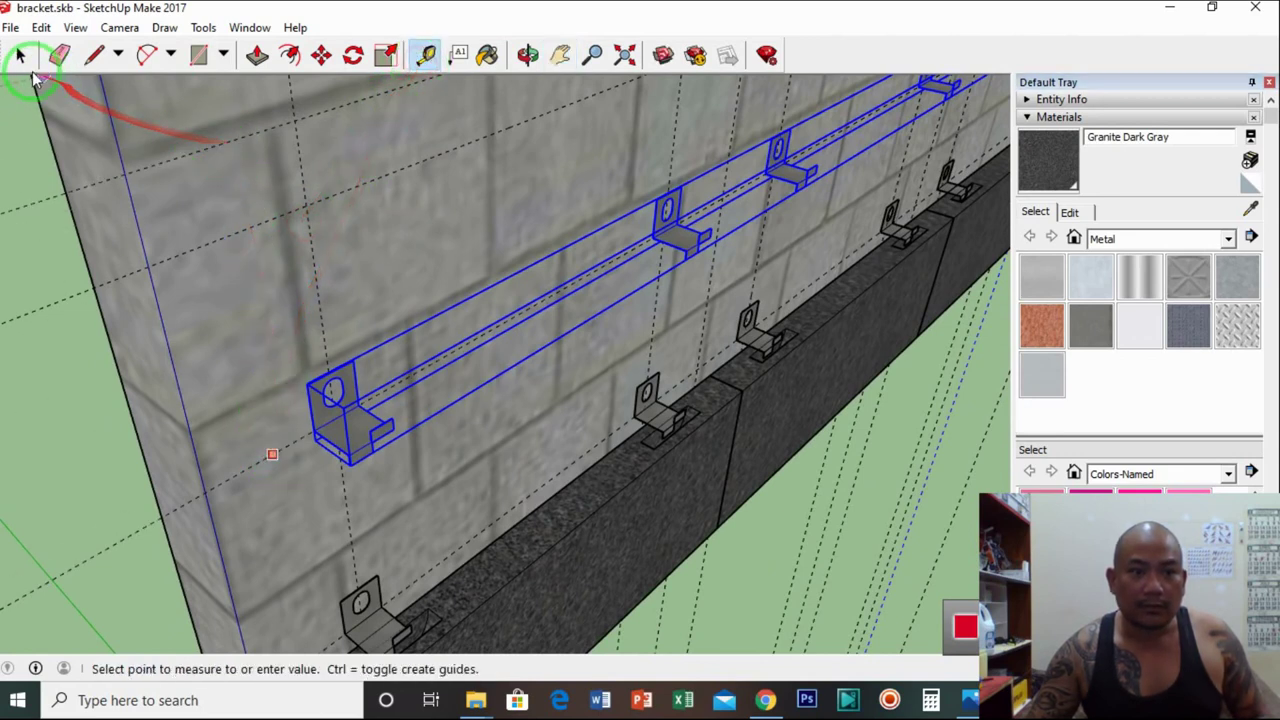
left_click(59, 55)
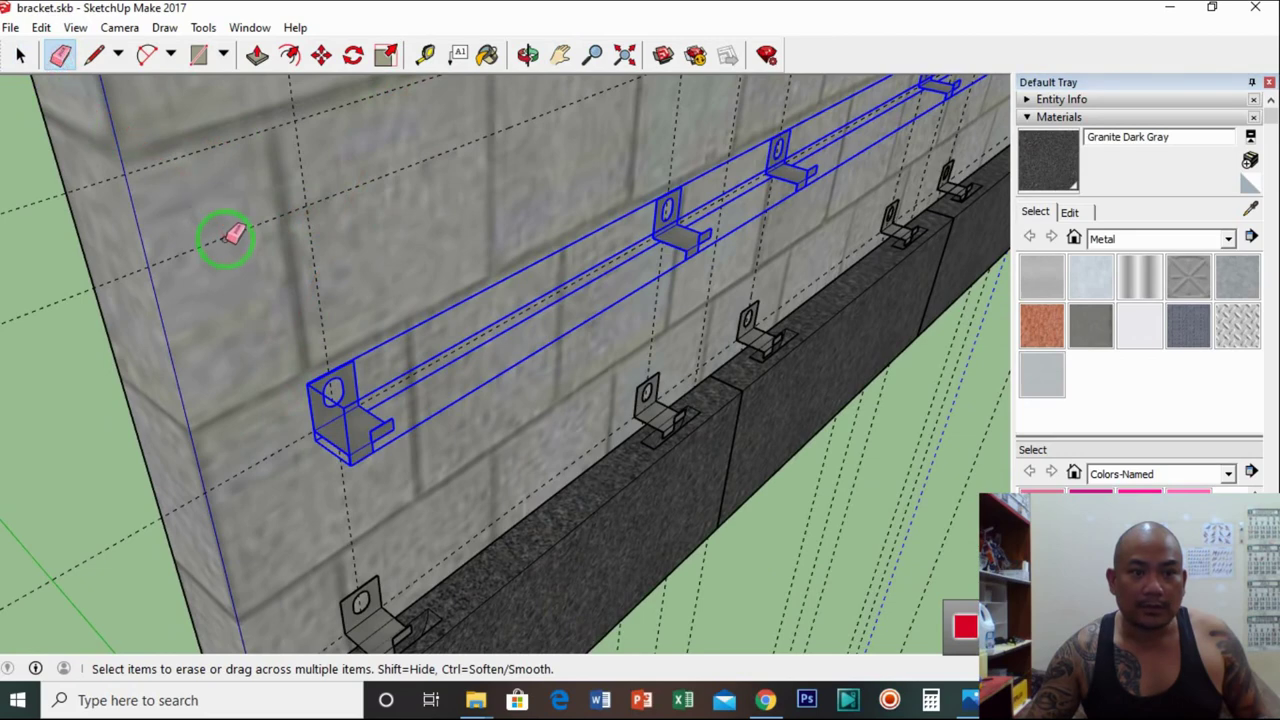
key("Delete")
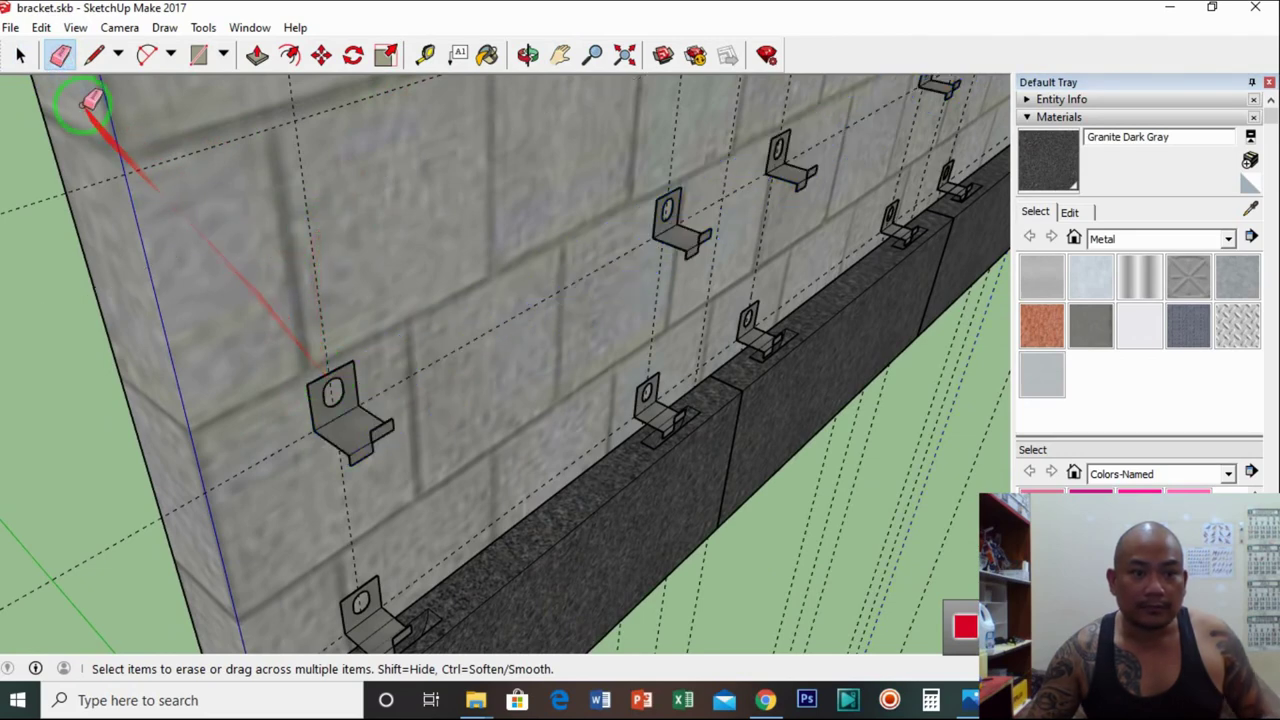
left_click(20, 55)
Undo the bracket-row deletion and copy the row up one guideline
key("ctrl+z")
scroll(345, 423, "up", 8)
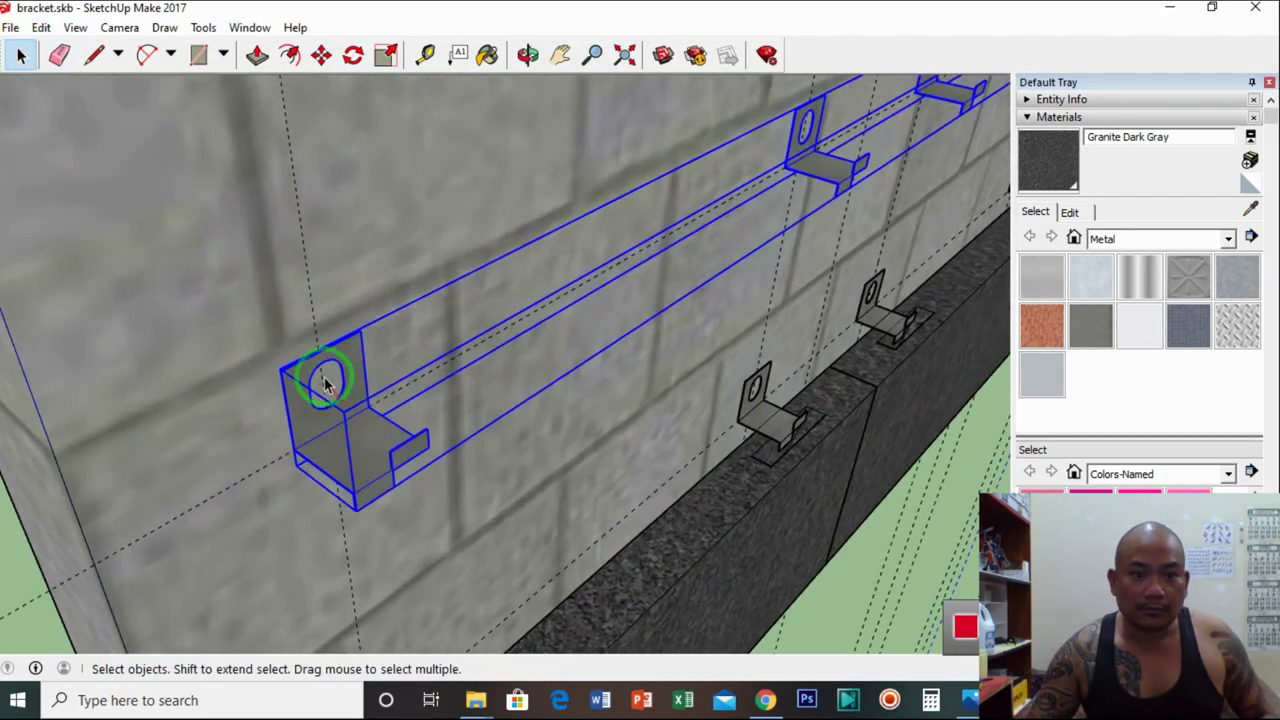
left_click(323, 56)
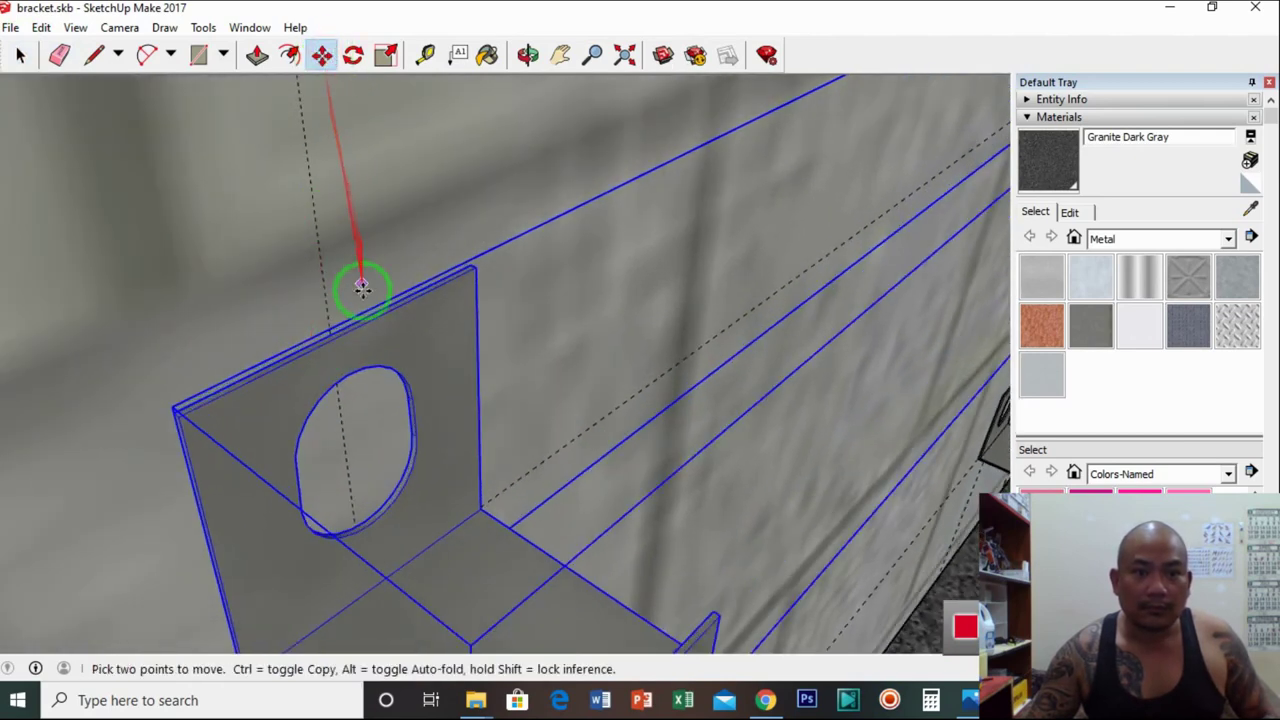
key("ctrl")
left_click(330, 333)
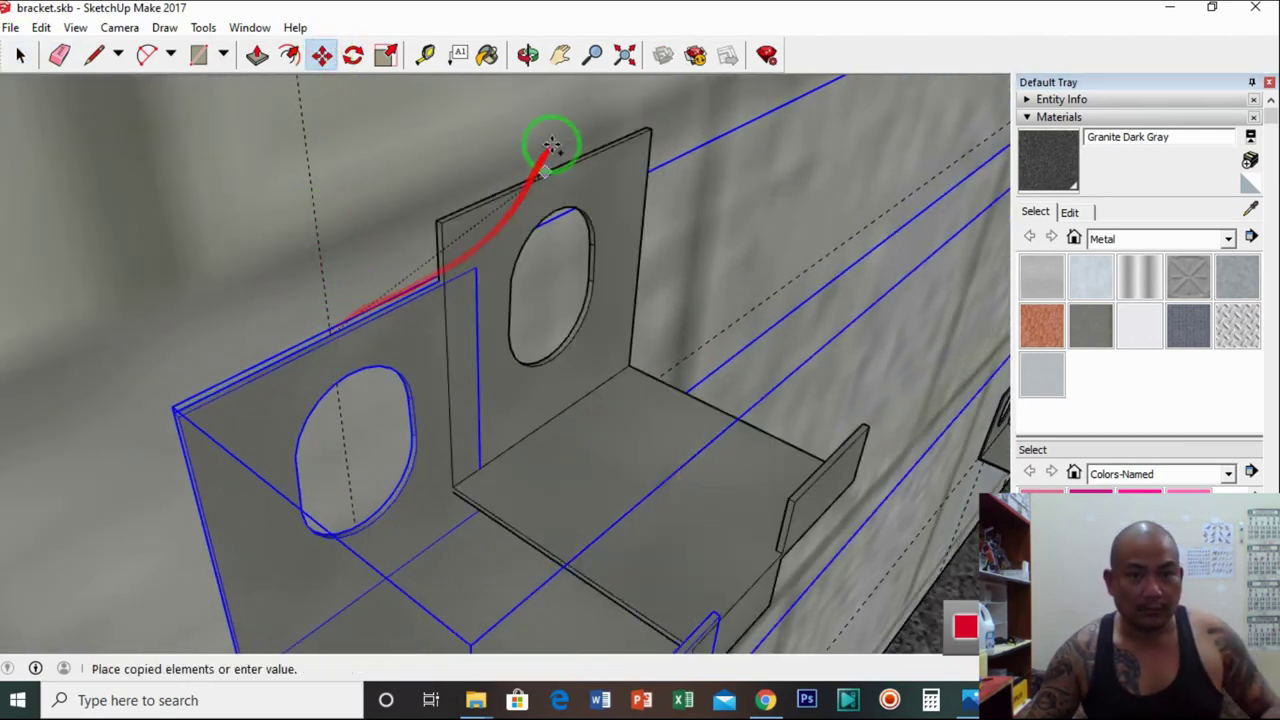
left_click(562, 60)
scroll(509, 323, "down", 10)
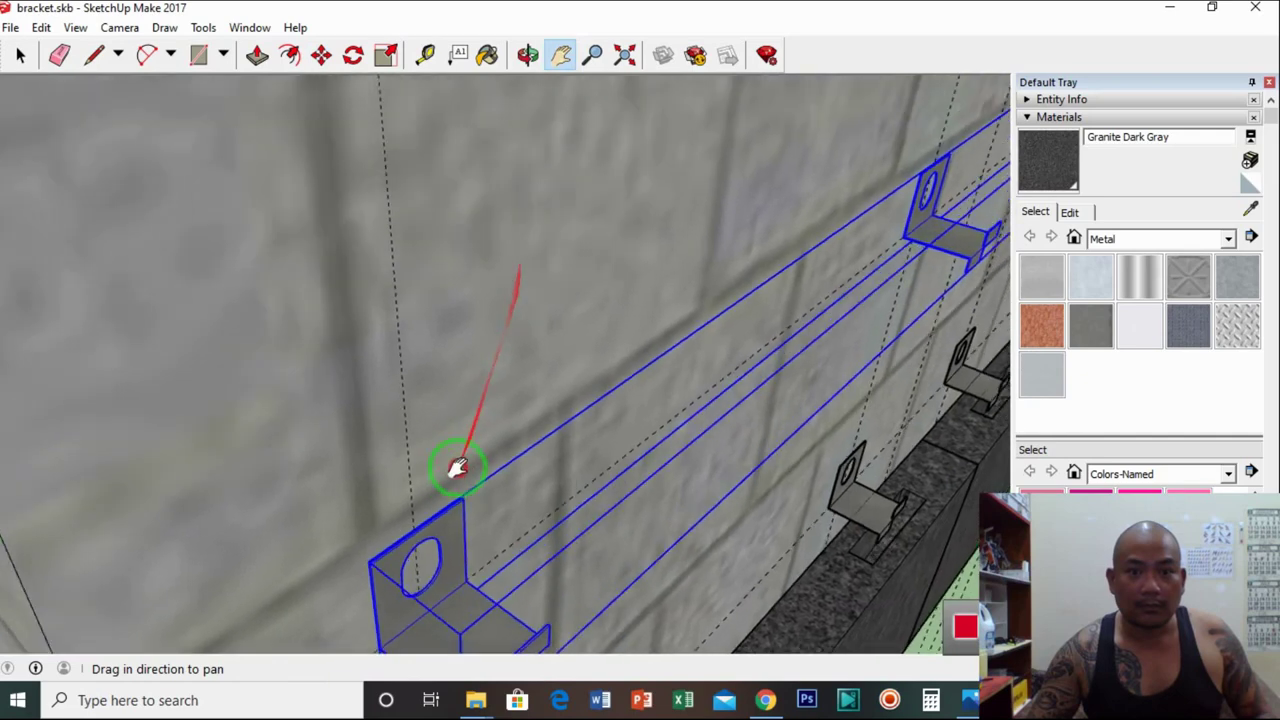
scroll(410, 400, "up", 8)
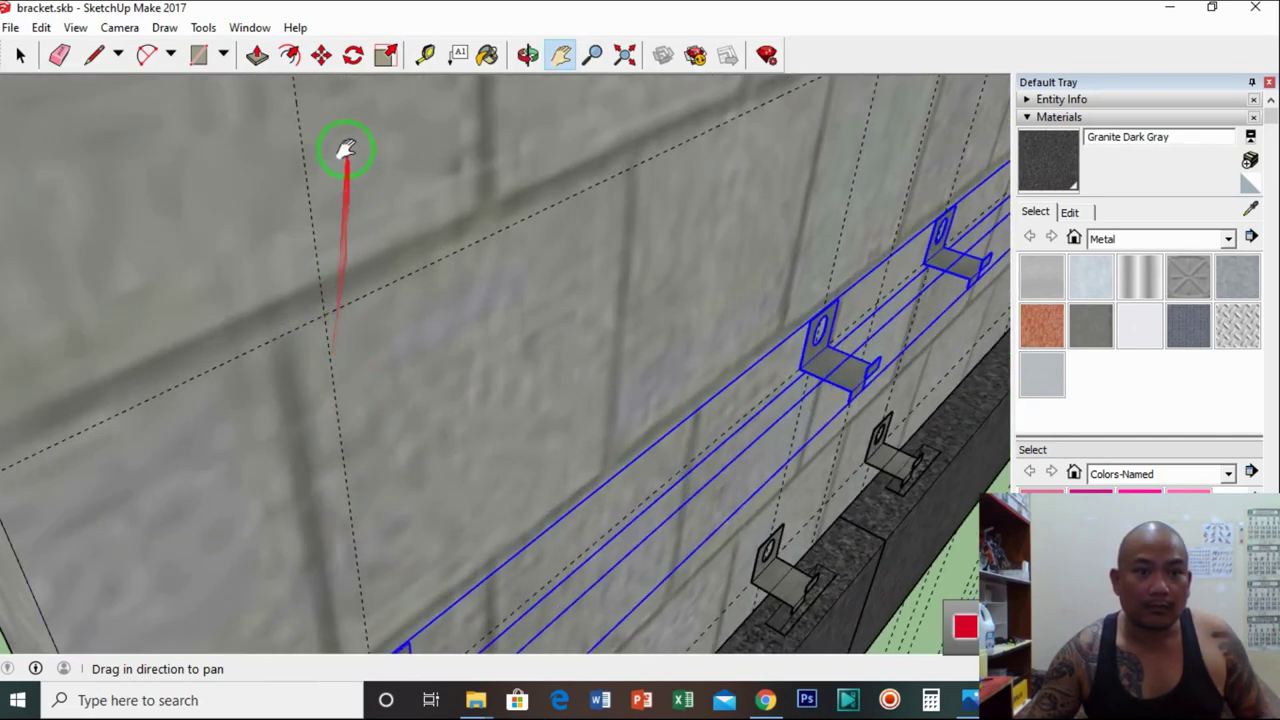
left_click(320, 56)
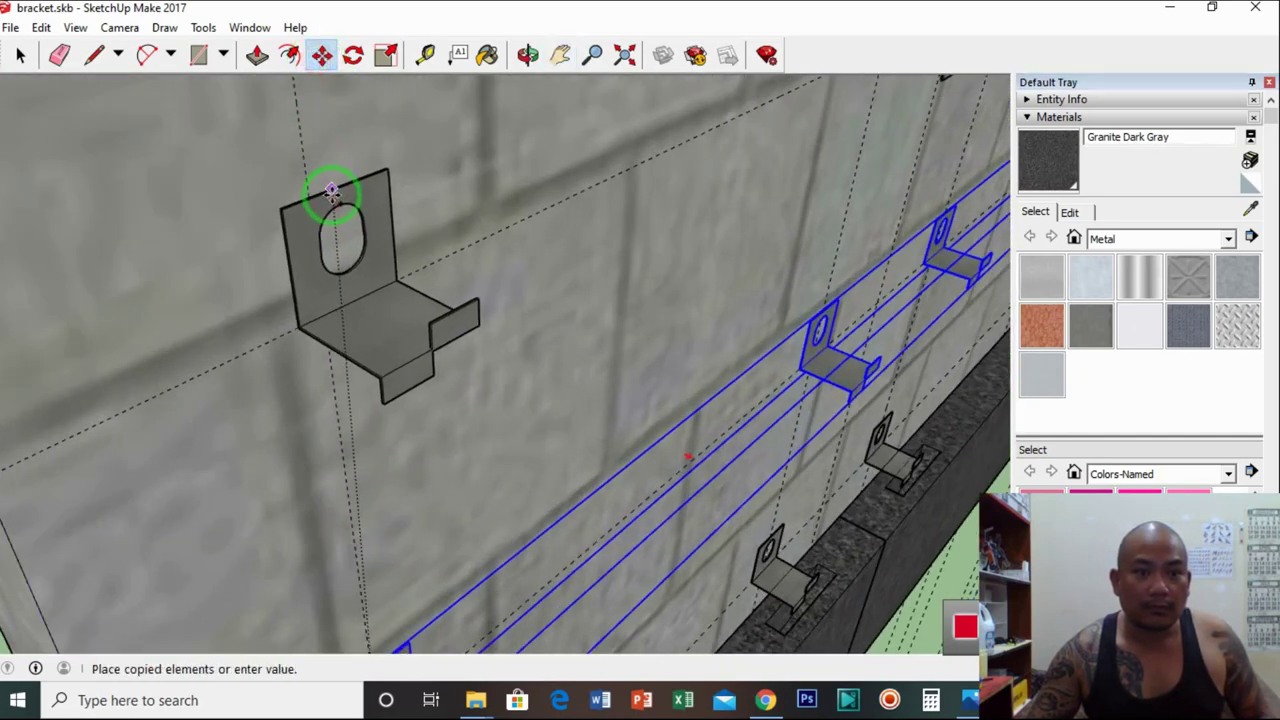
left_click(315, 200)
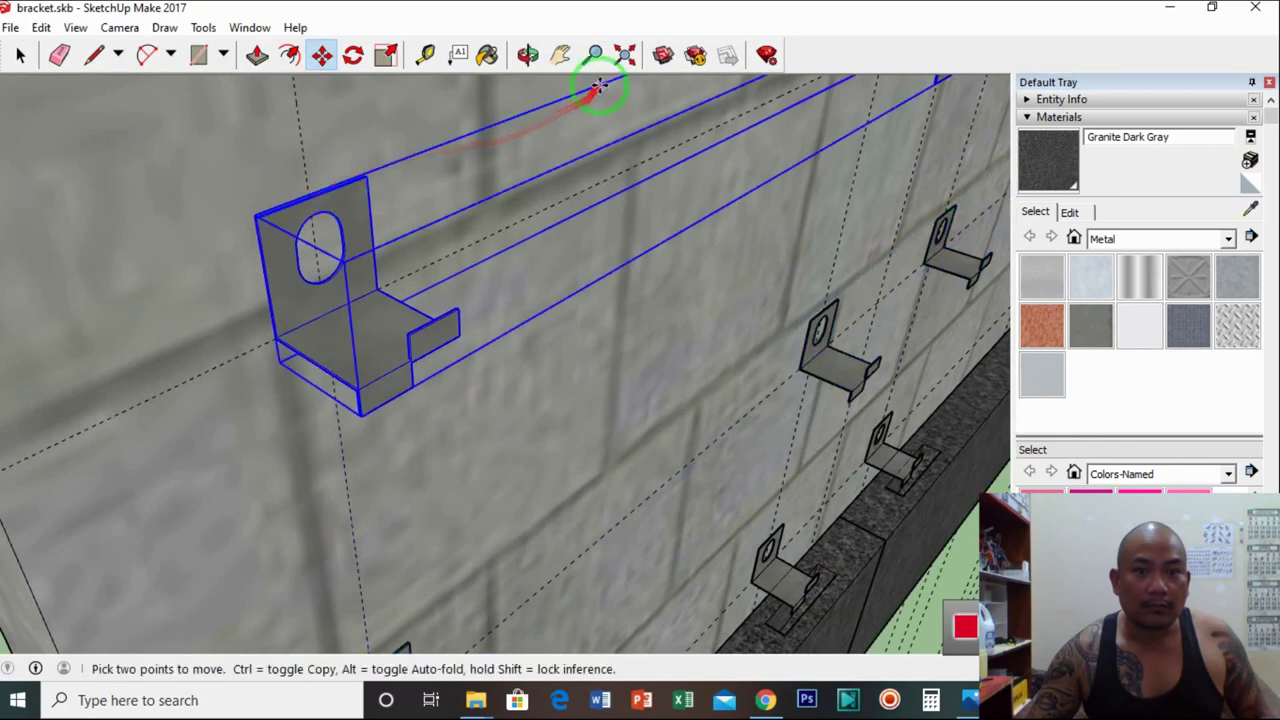
Start another Ctrl-copy of the new bracket row from a bracket's top edge
left_click(561, 55)
left_click_drag(500, 160, 409, 363)
scroll(434, 371, "up", 5)
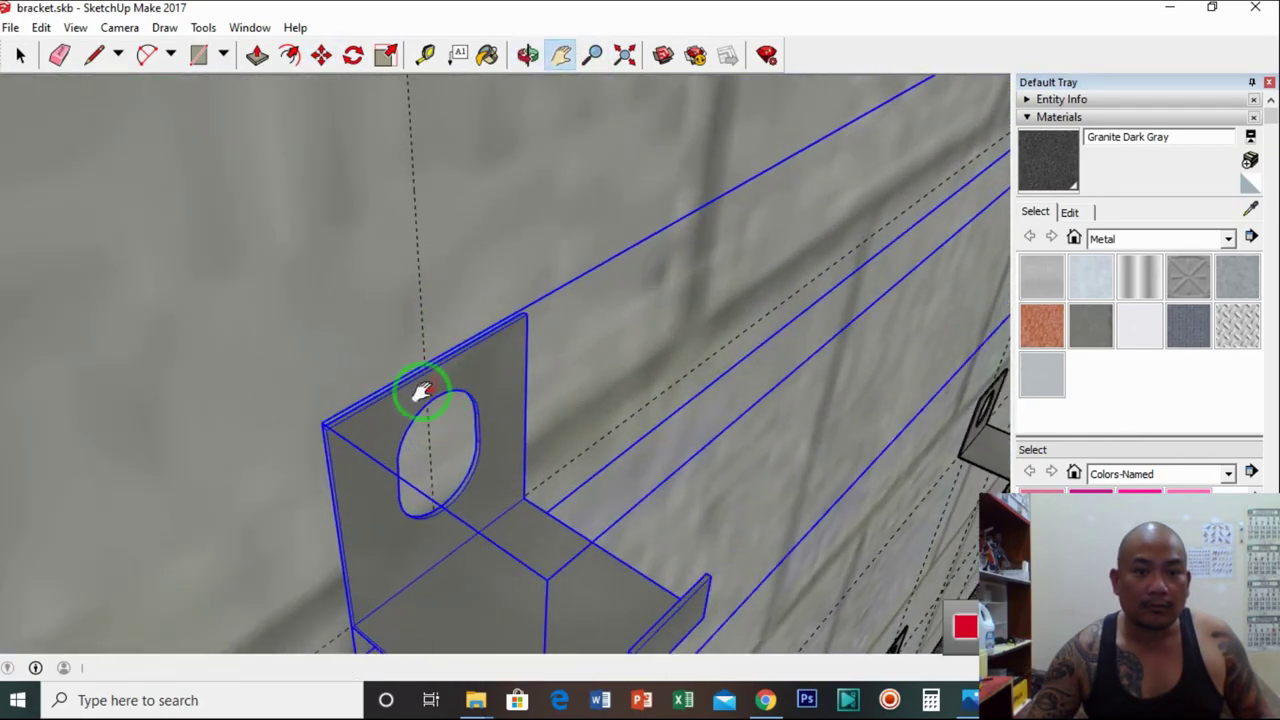
scroll(421, 393, "up", 3)
left_click(321, 55)
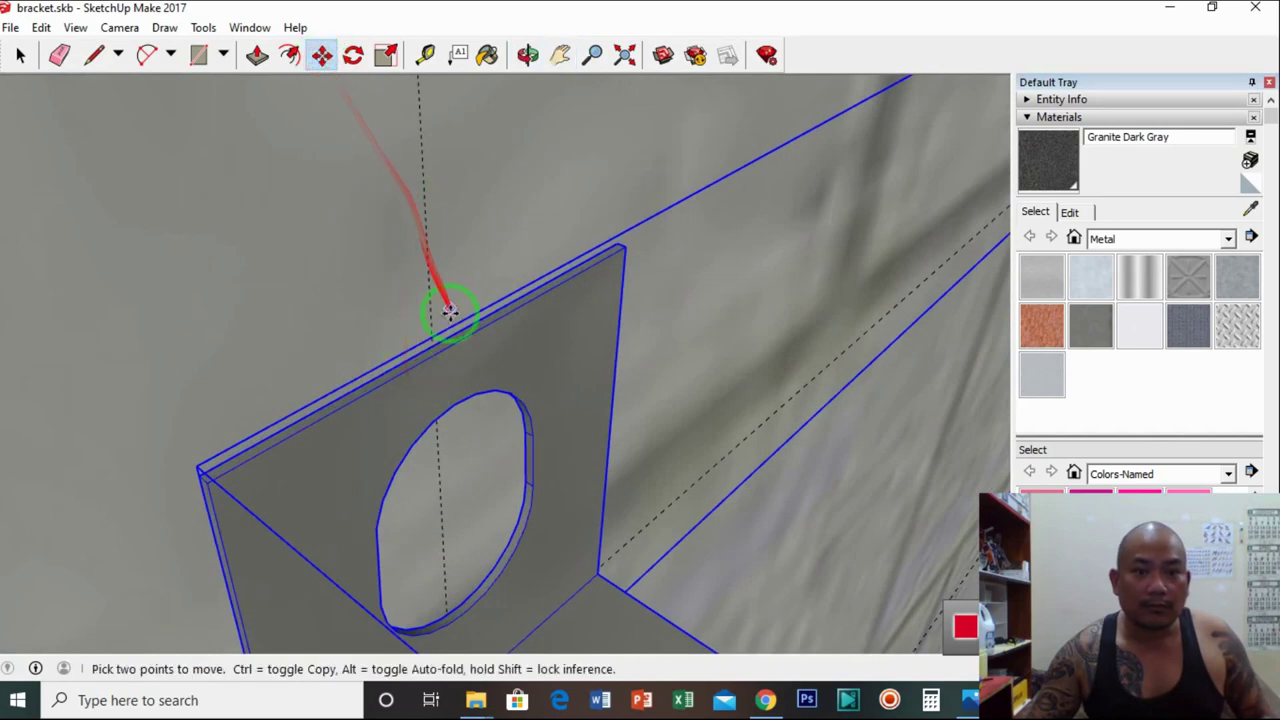
key("ctrl")
left_click(430, 344)
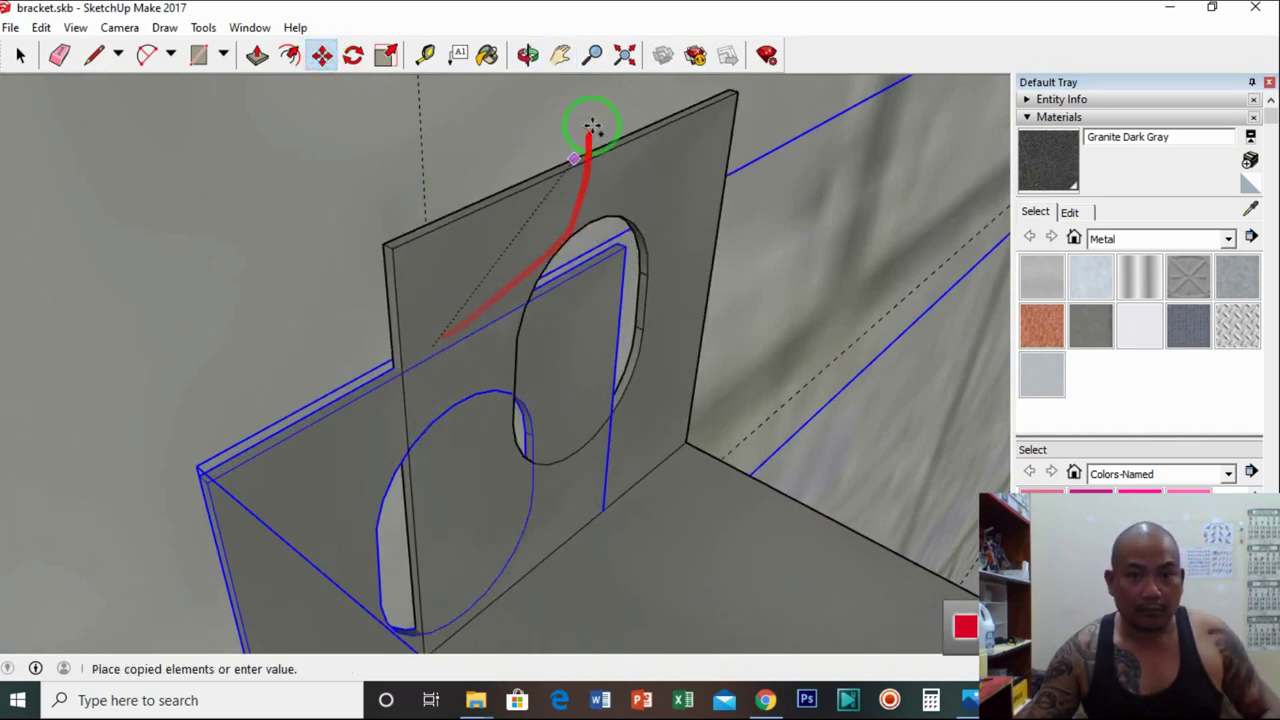
Place the second bracket-row copy at the upper guideline near the wall's top
left_click(560, 55)
left_click_drag(549, 159, 597, 288)
scroll(590, 290, "down", 10)
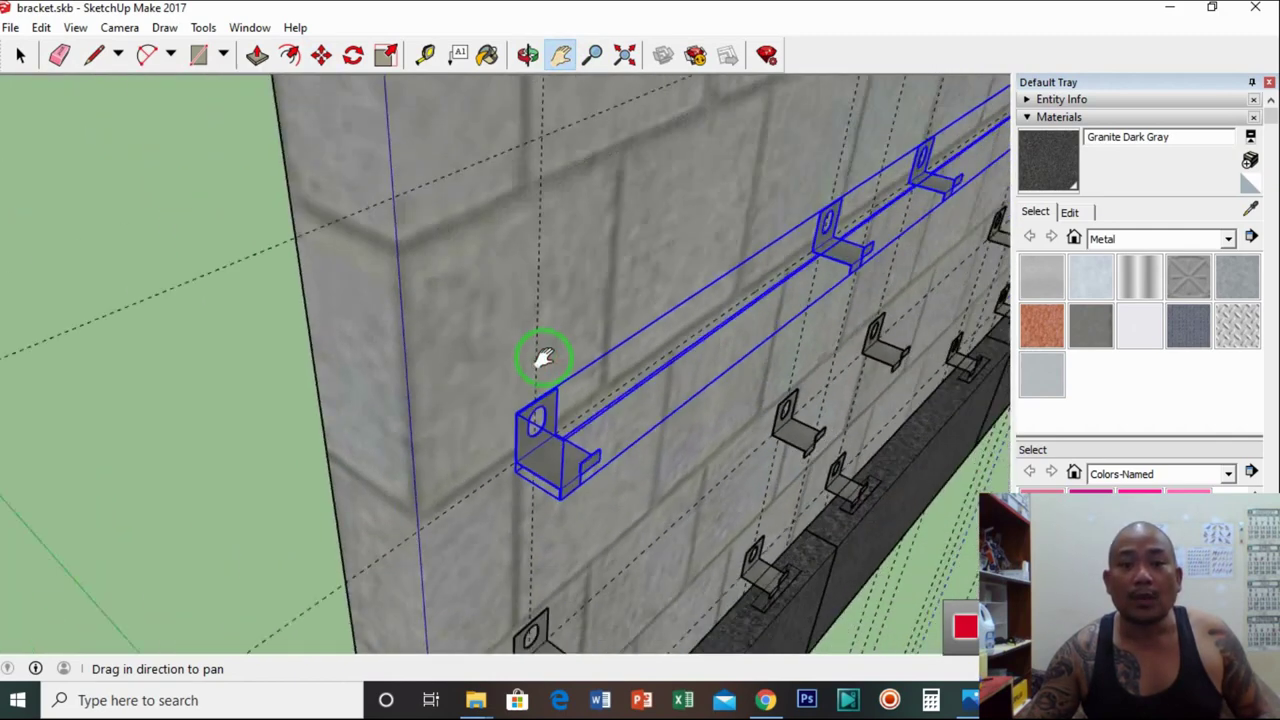
left_click_drag(543, 358, 514, 449)
scroll(486, 294, "up", 3)
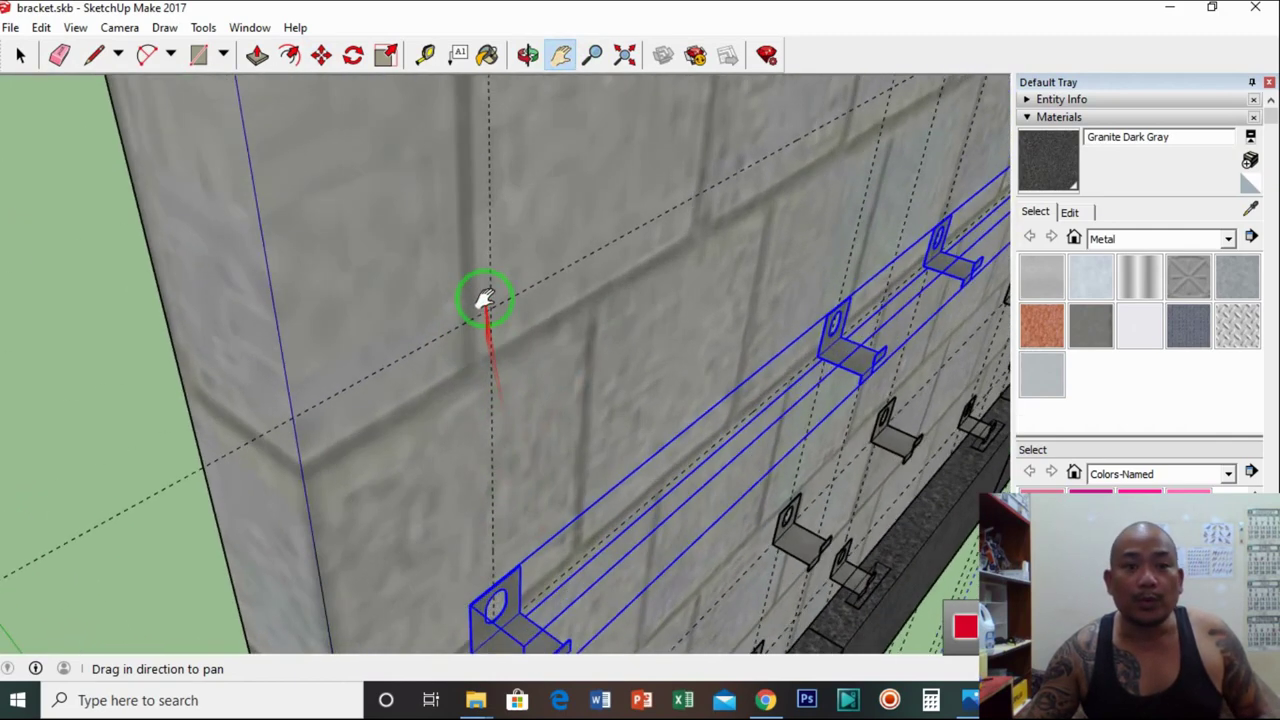
left_click(321, 55)
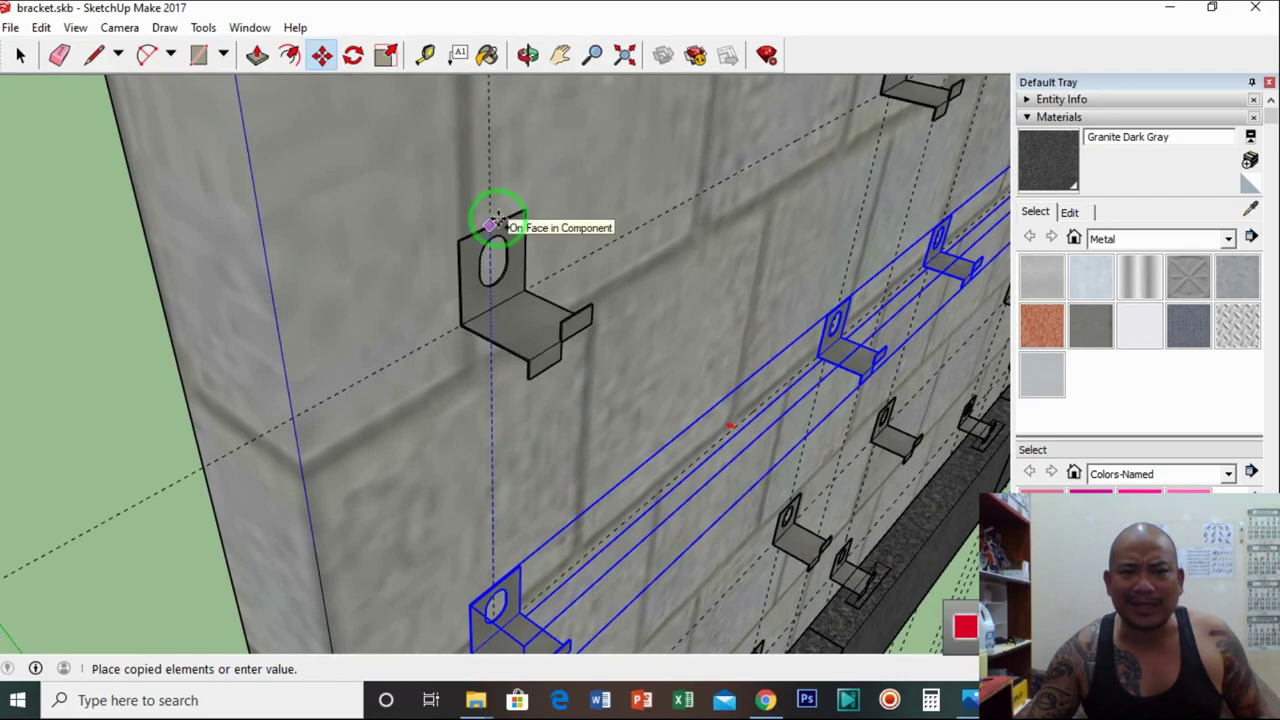
left_click(490, 222)
left_click(528, 55)
left_click_drag(550, 150, 606, 300)
Pan, zoom and orbit to bring the end of the top bracket rail into view
left_click(560, 55)
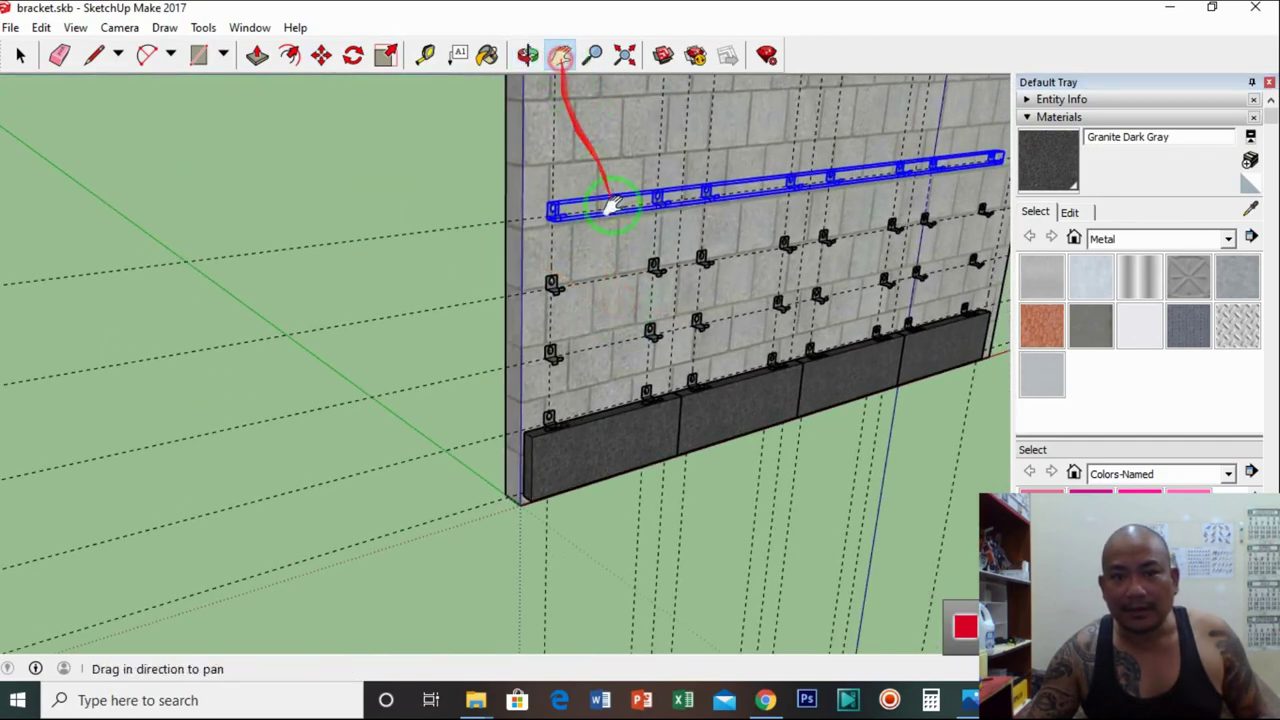
left_click_drag(593, 239, 543, 429)
scroll(503, 405, "up", 3)
scroll(503, 405, "up", 8)
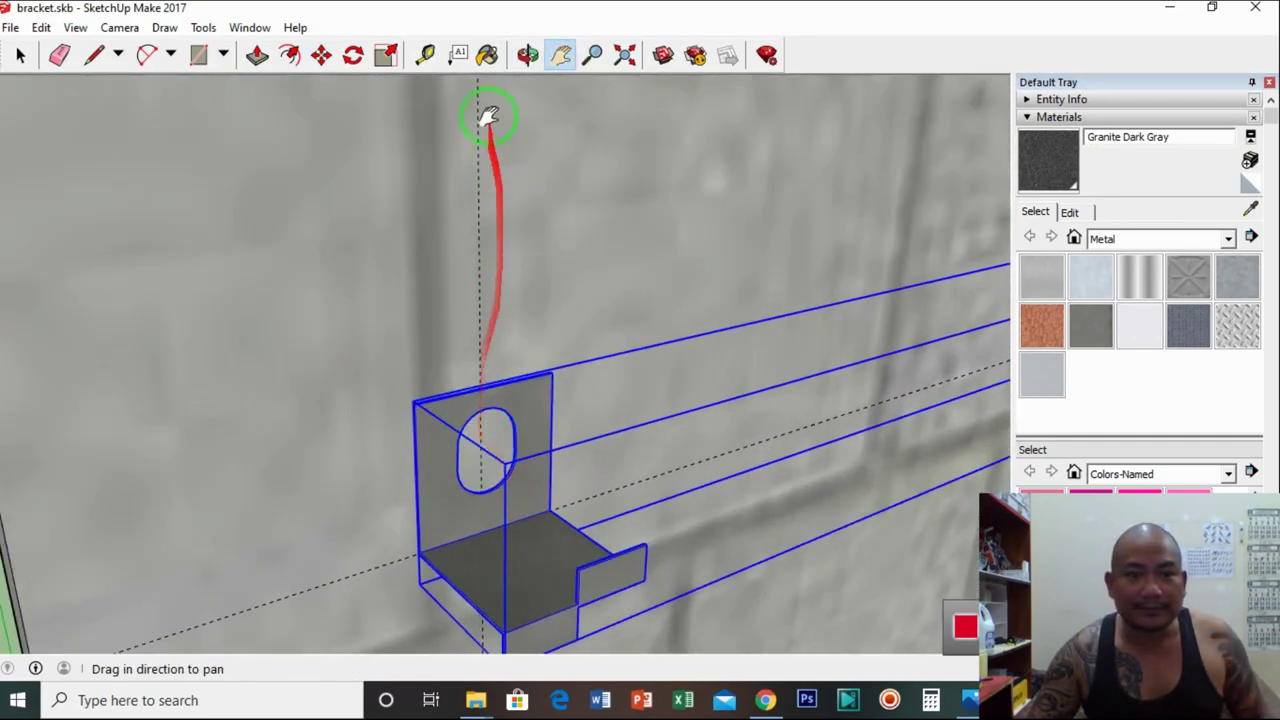
left_click(528, 55)
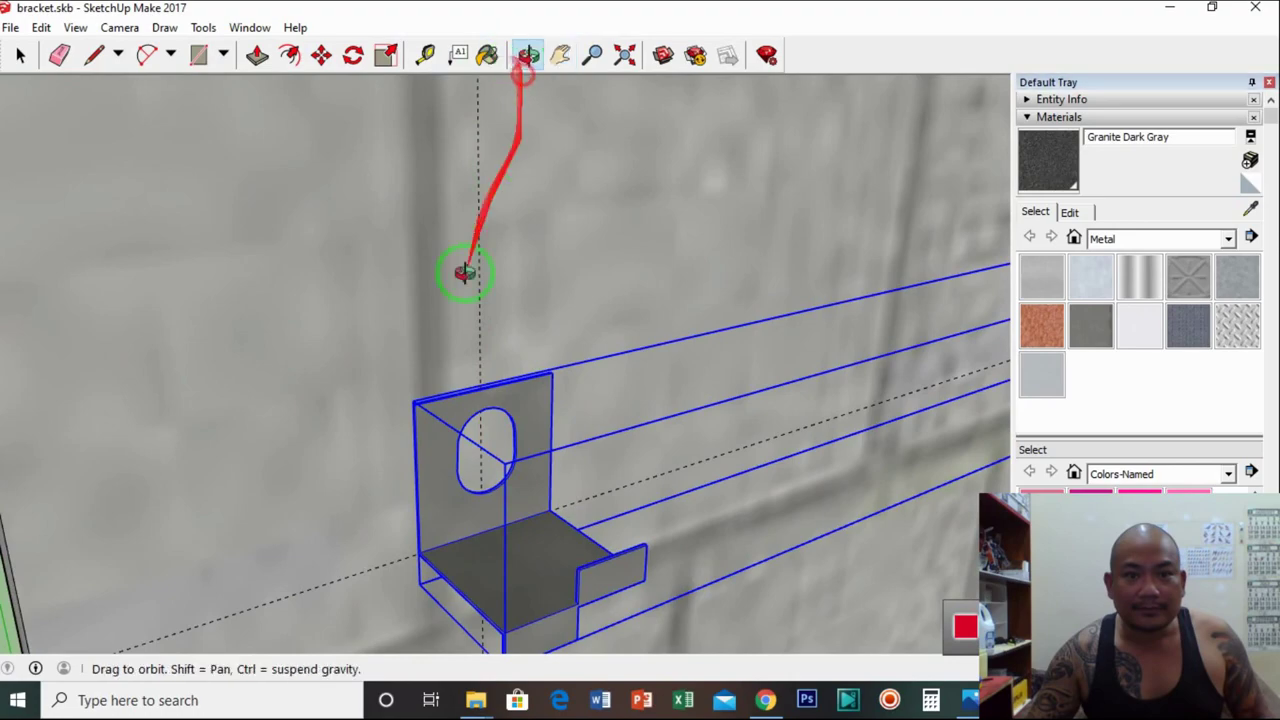
left_click_drag(463, 271, 567, 474)
scroll(498, 402, "down", 10)
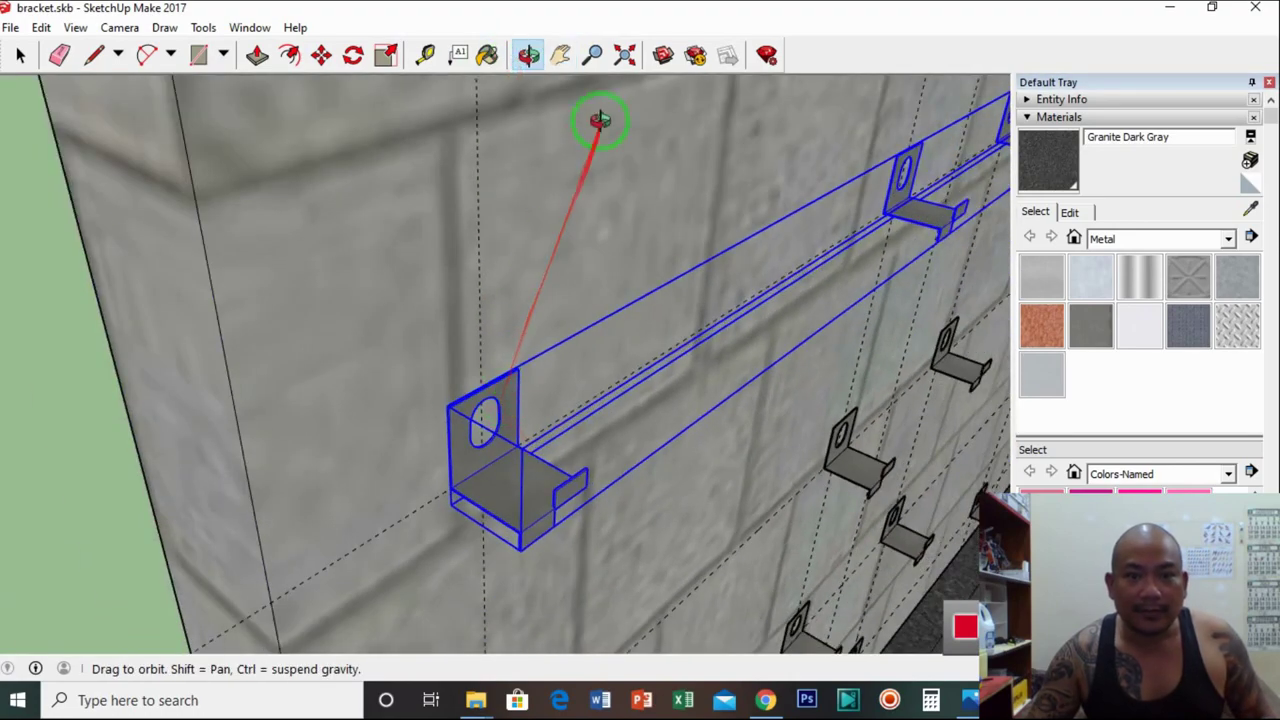
left_click(560, 55)
scroll(543, 249, "up", 8)
scroll(486, 275, "down", 8)
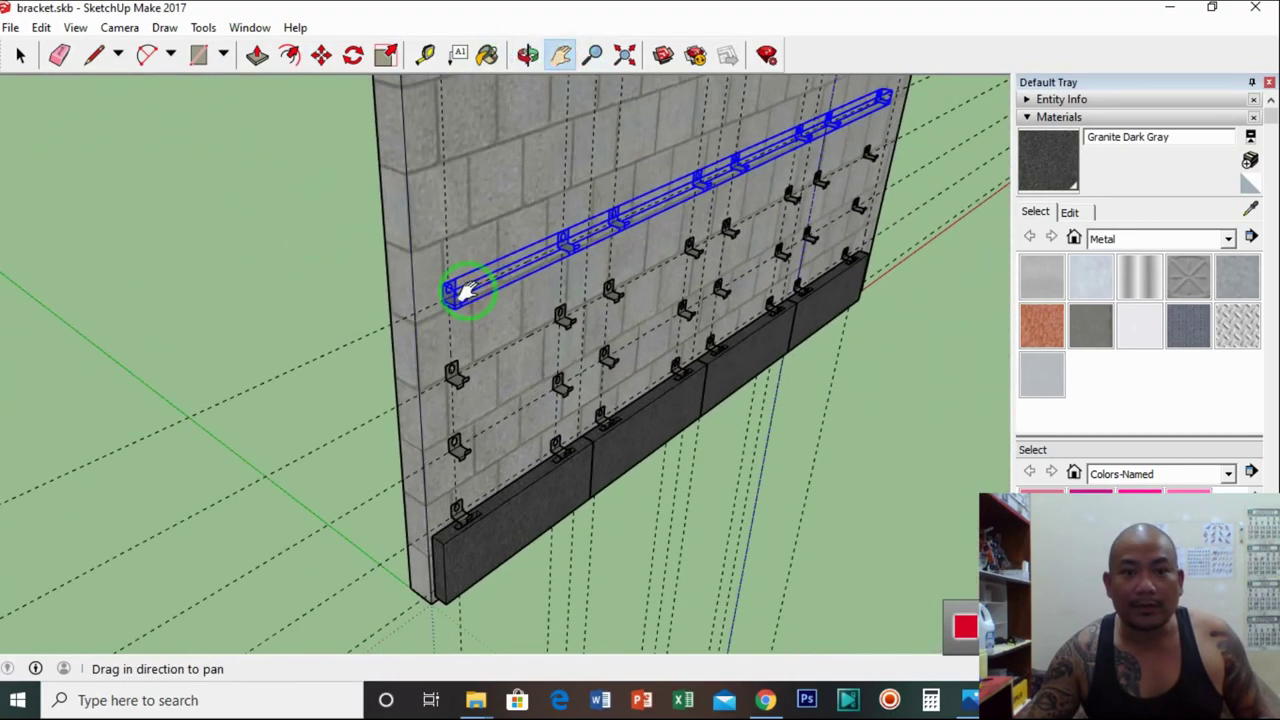
scroll(478, 270, "up", 5)
scroll(478, 270, "up", 2)
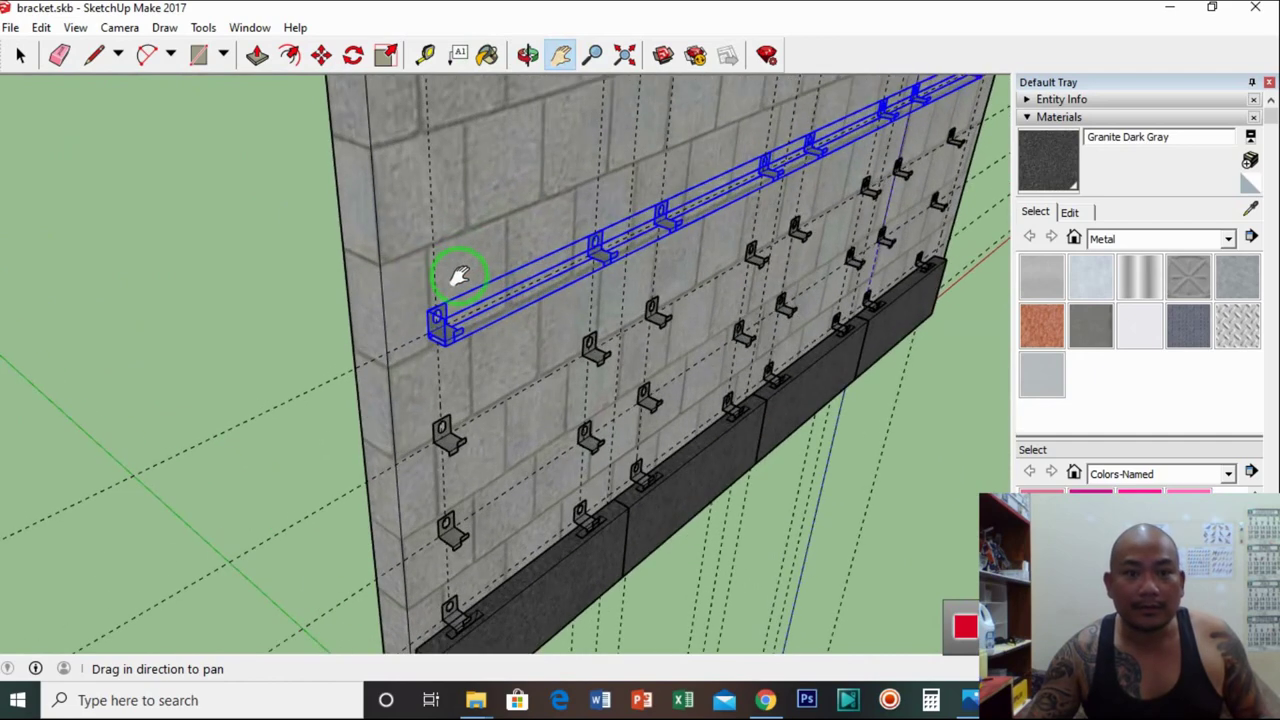
Start tape-measuring from near the rail end and on the wall, abandoning both attempts
left_click(425, 55)
left_click(401, 331)
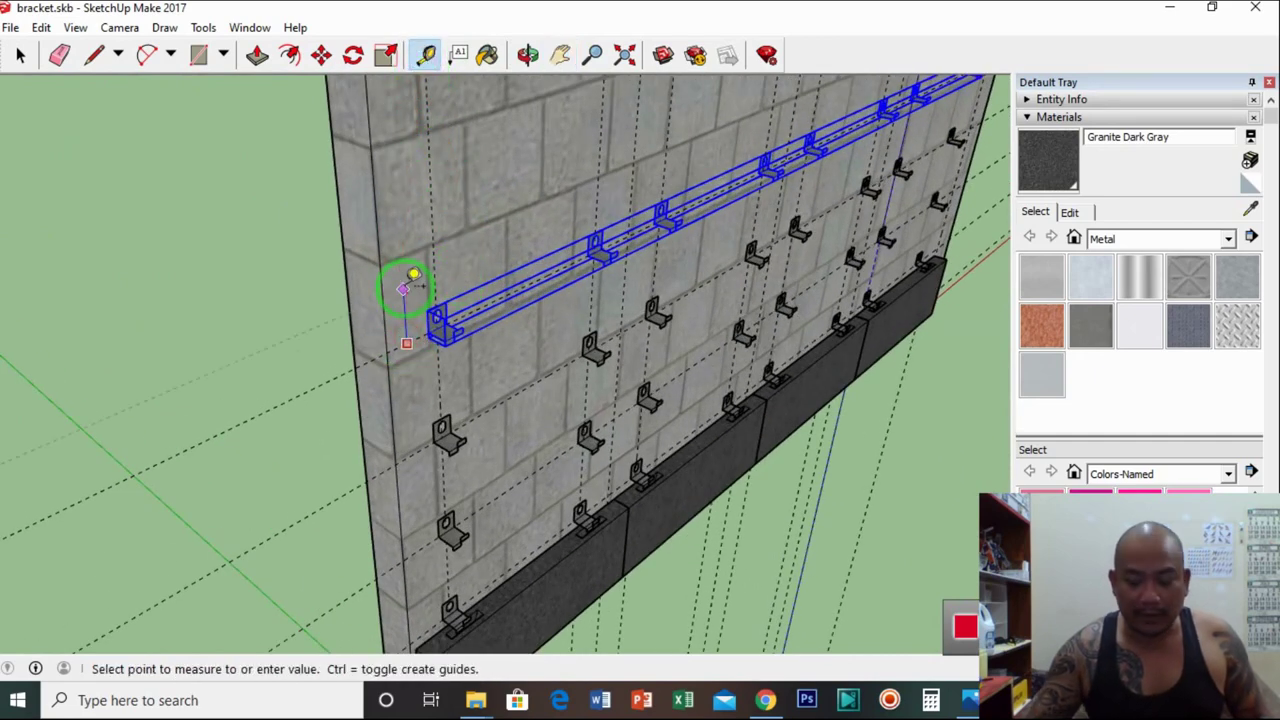
left_click(403, 289)
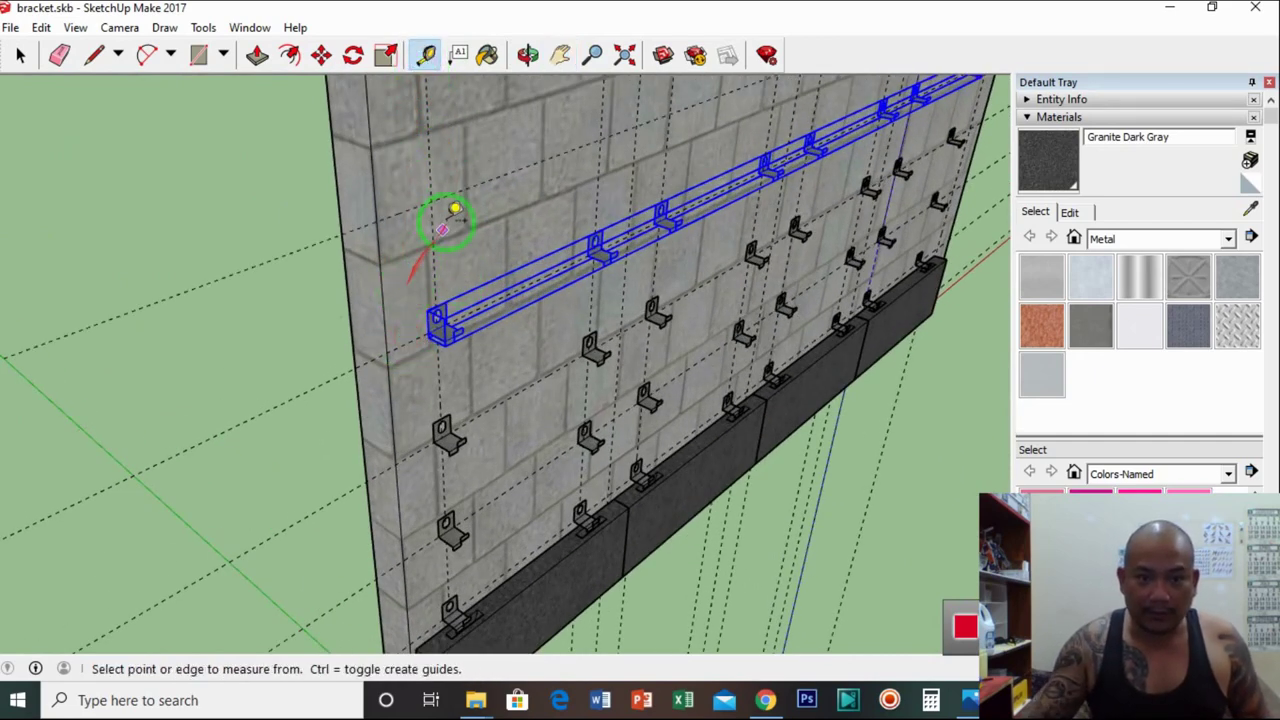
left_click(18, 55)
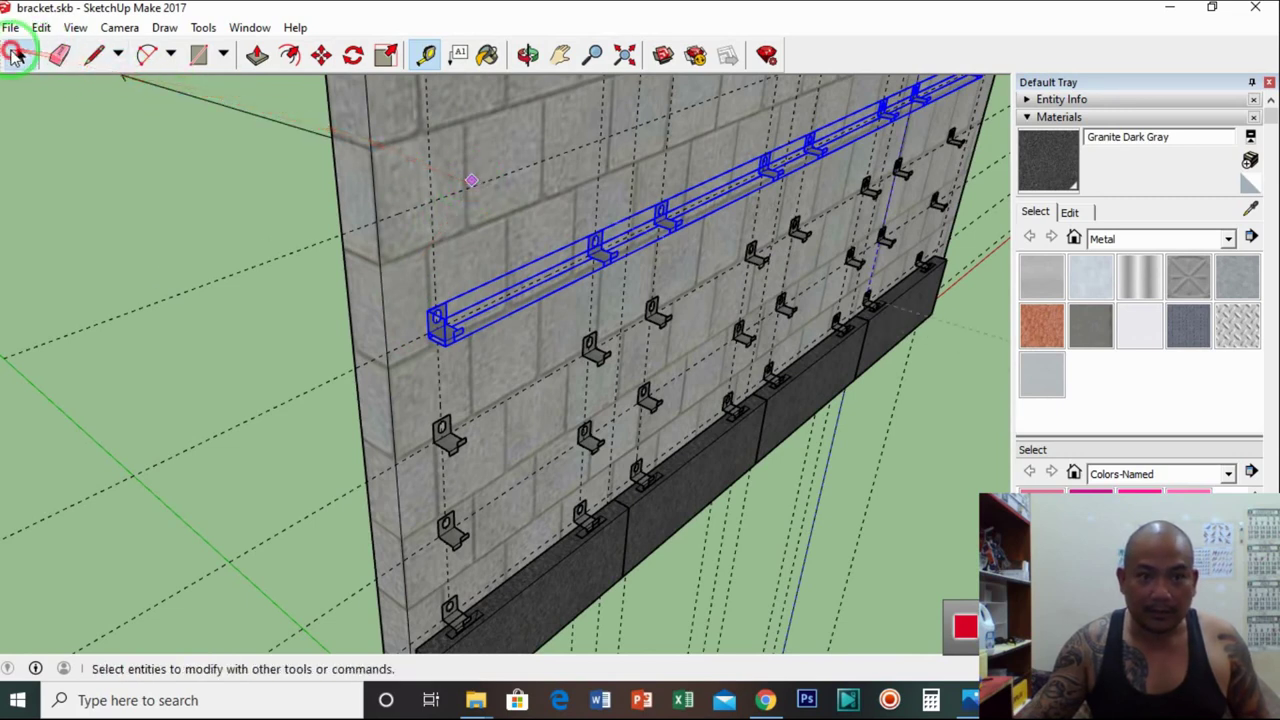
left_click(424, 56)
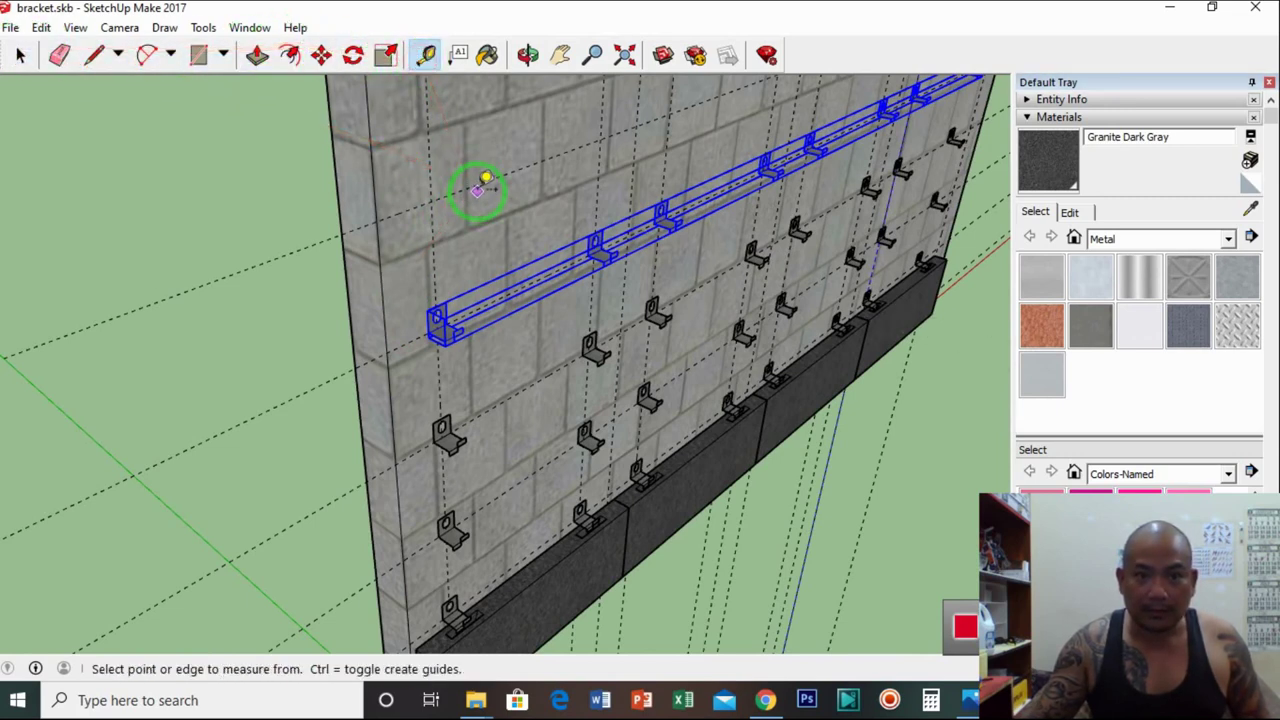
left_click(475, 184)
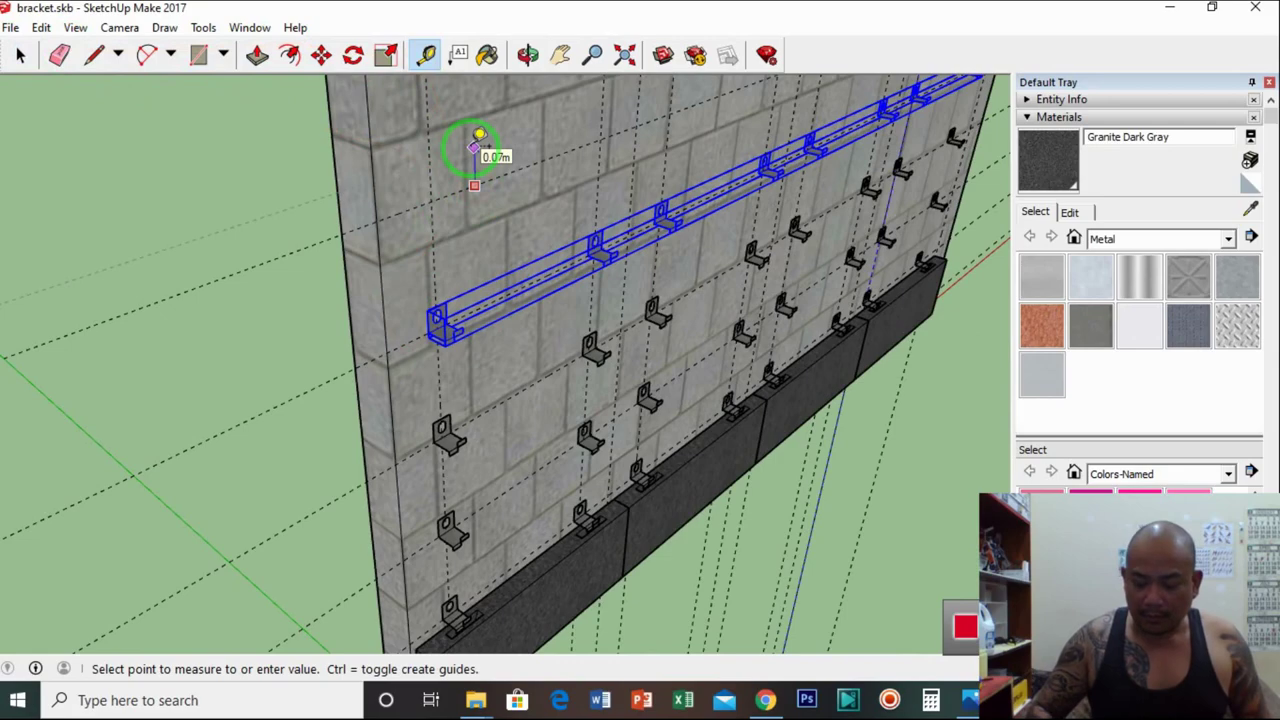
left_click(479, 134)
left_click(560, 58)
left_click_drag(543, 100, 412, 205)
Measure up from the top bracket rail, laying guide offsets of 0.24m, 0.12m and 0.27m
left_click(435, 60)
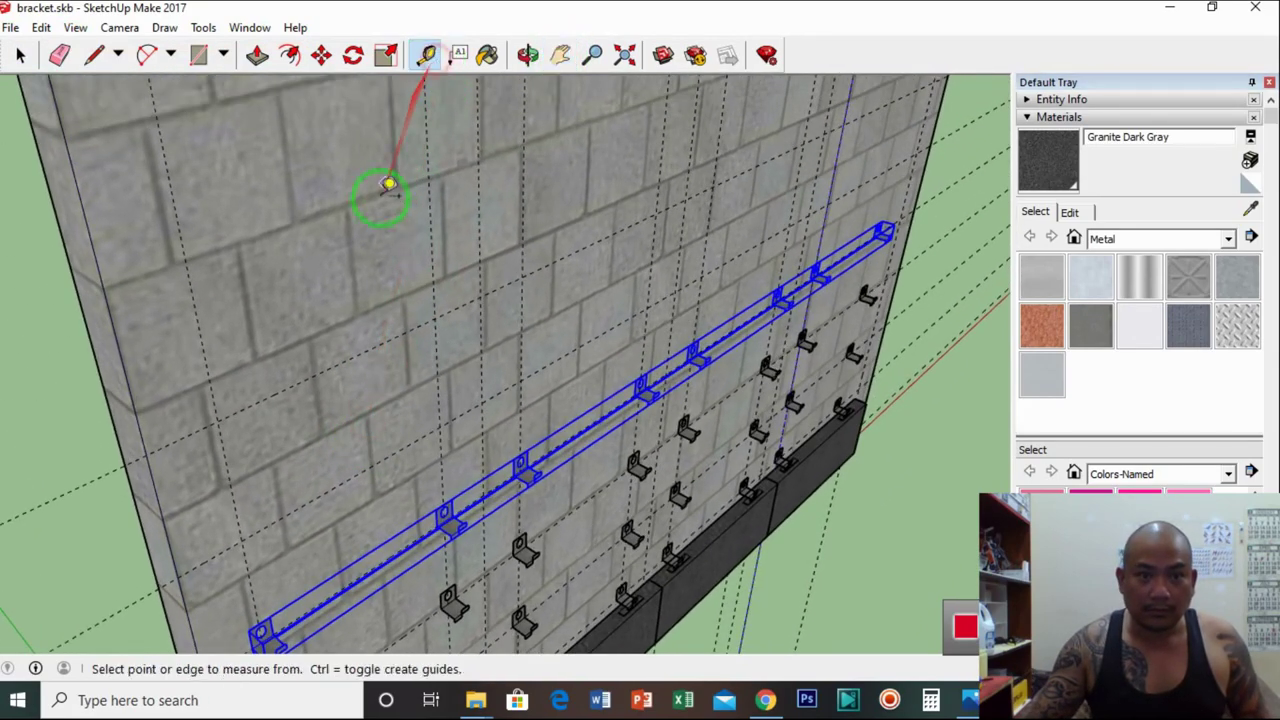
left_click(365, 350)
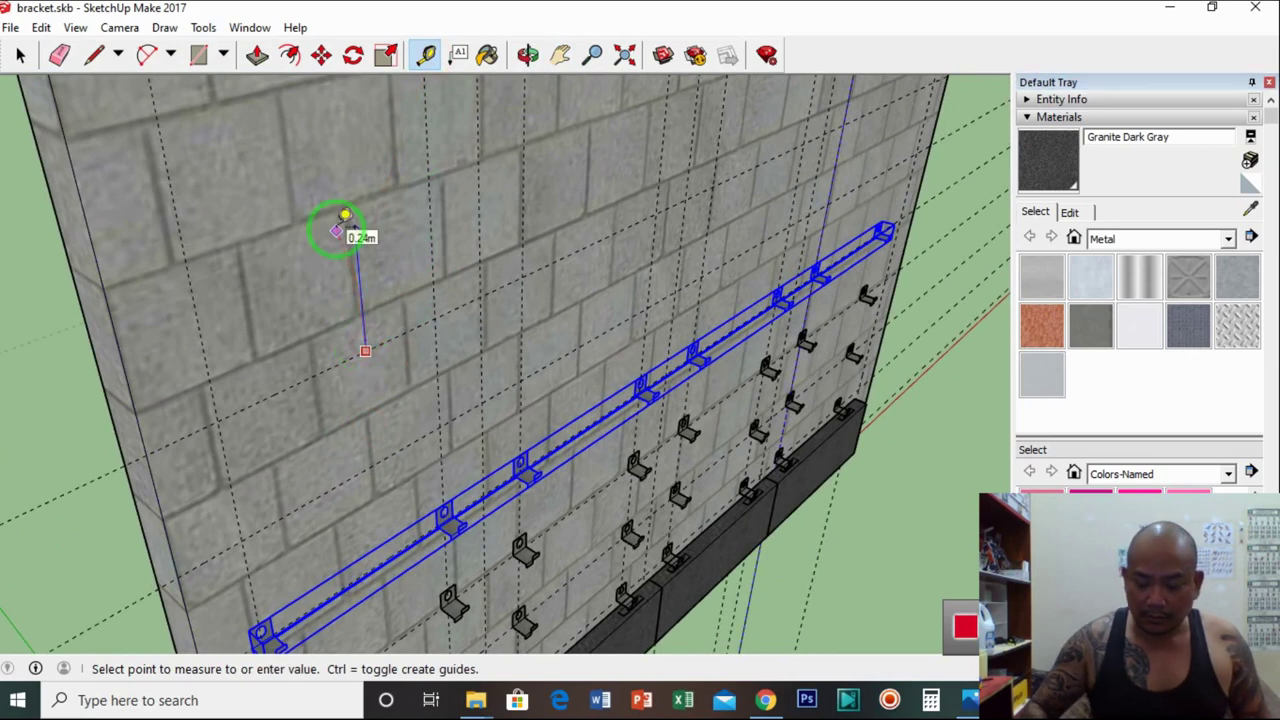
left_click(344, 216)
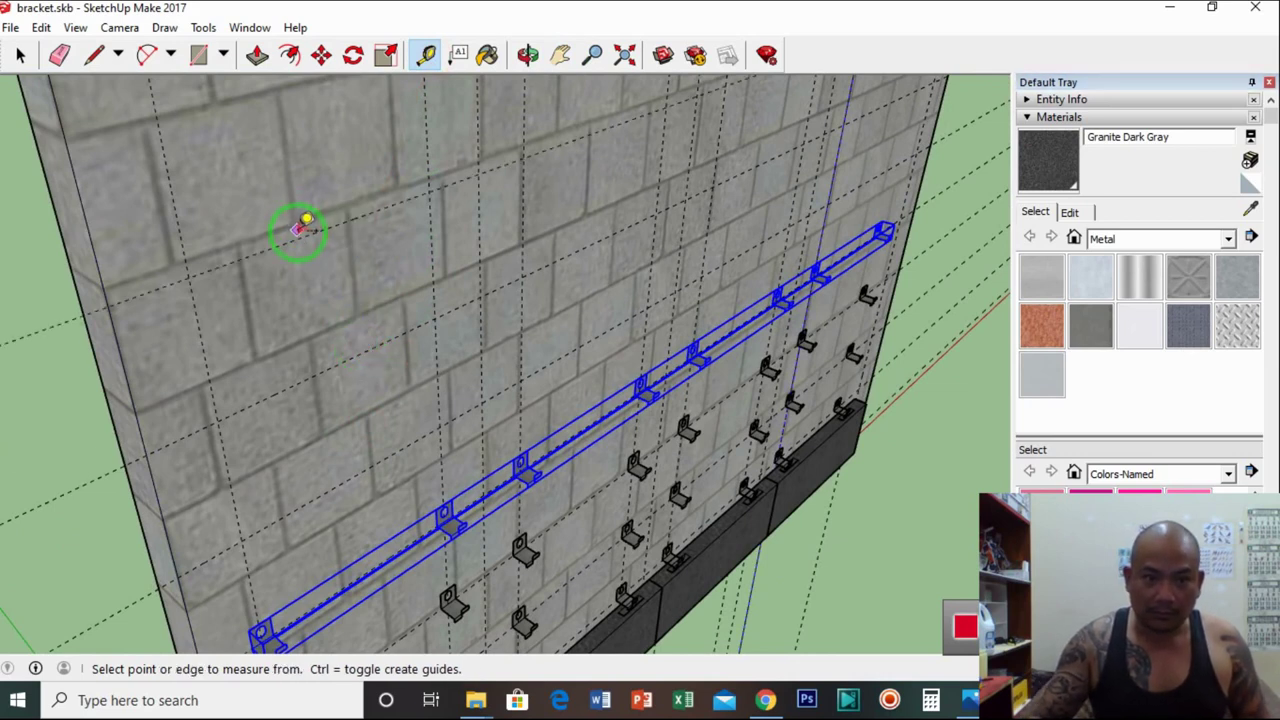
left_click(298, 234)
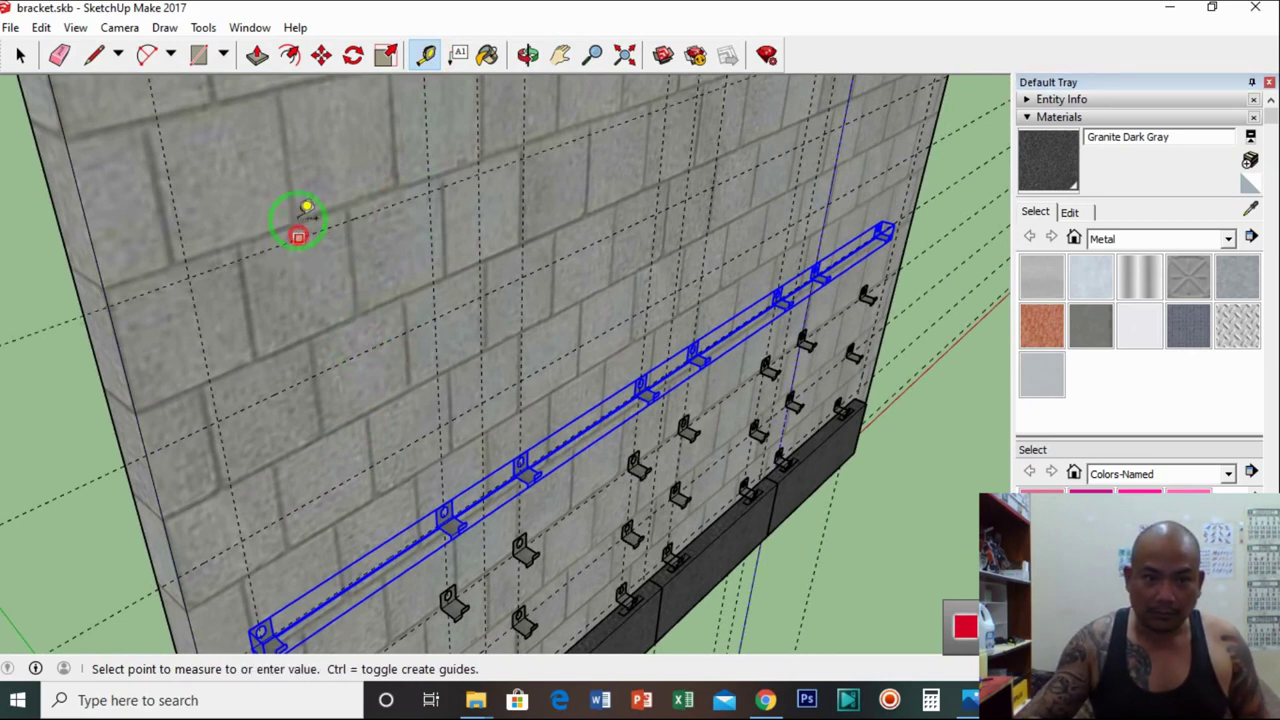
left_click(305, 147)
left_click(560, 54)
left_click_drag(437, 143, 440, 305)
left_click(425, 54)
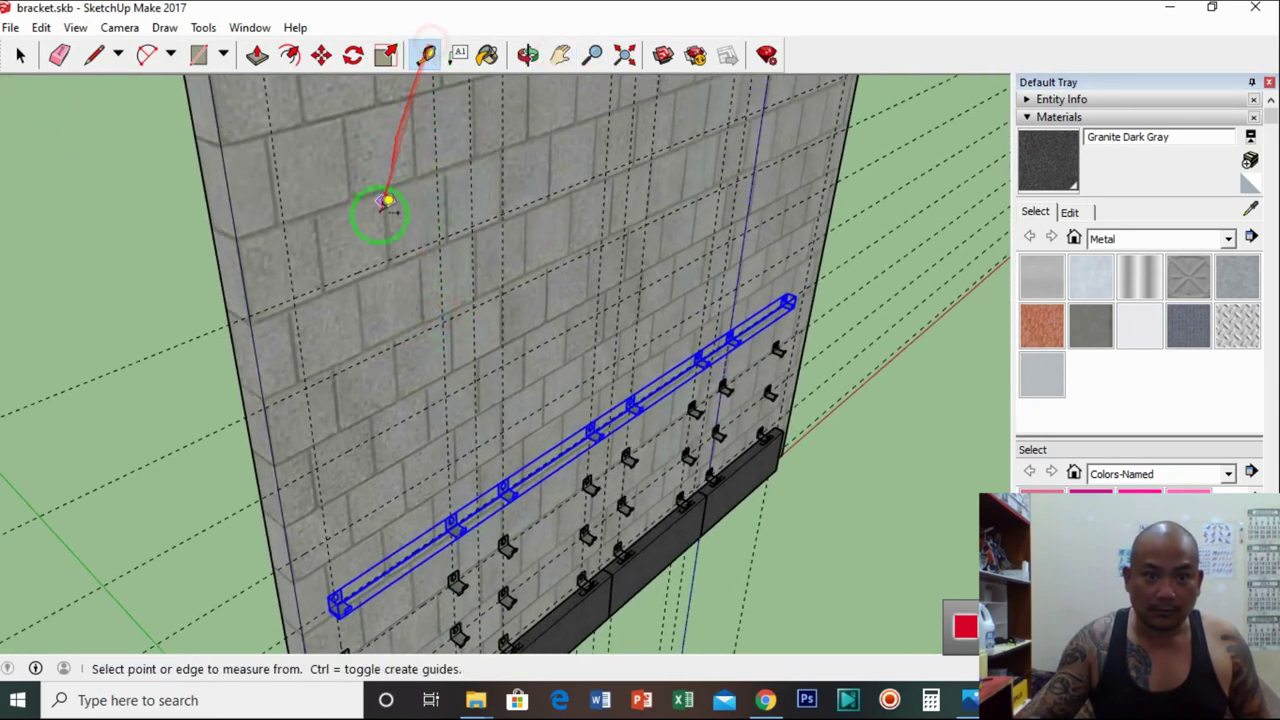
left_click(381, 261)
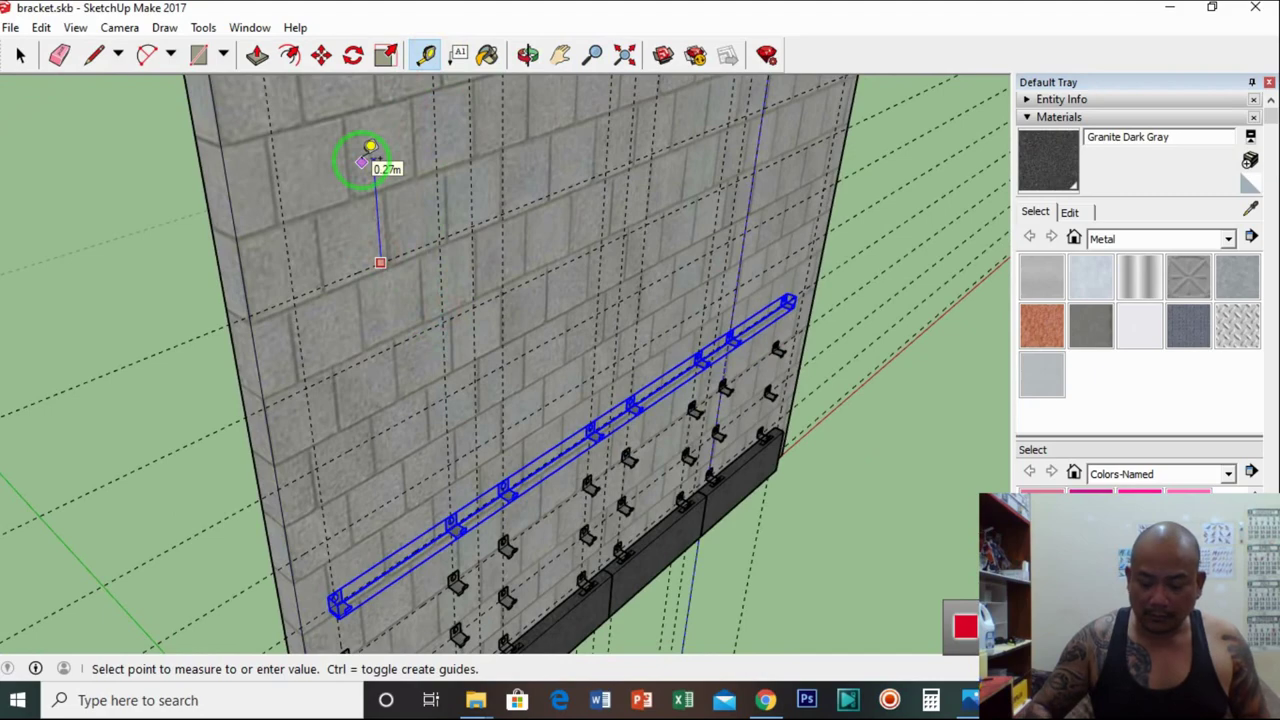
left_click(370, 147)
Select the bracket rail rows at the wall's left end, leaving the granite panels unselected
left_click(563, 55)
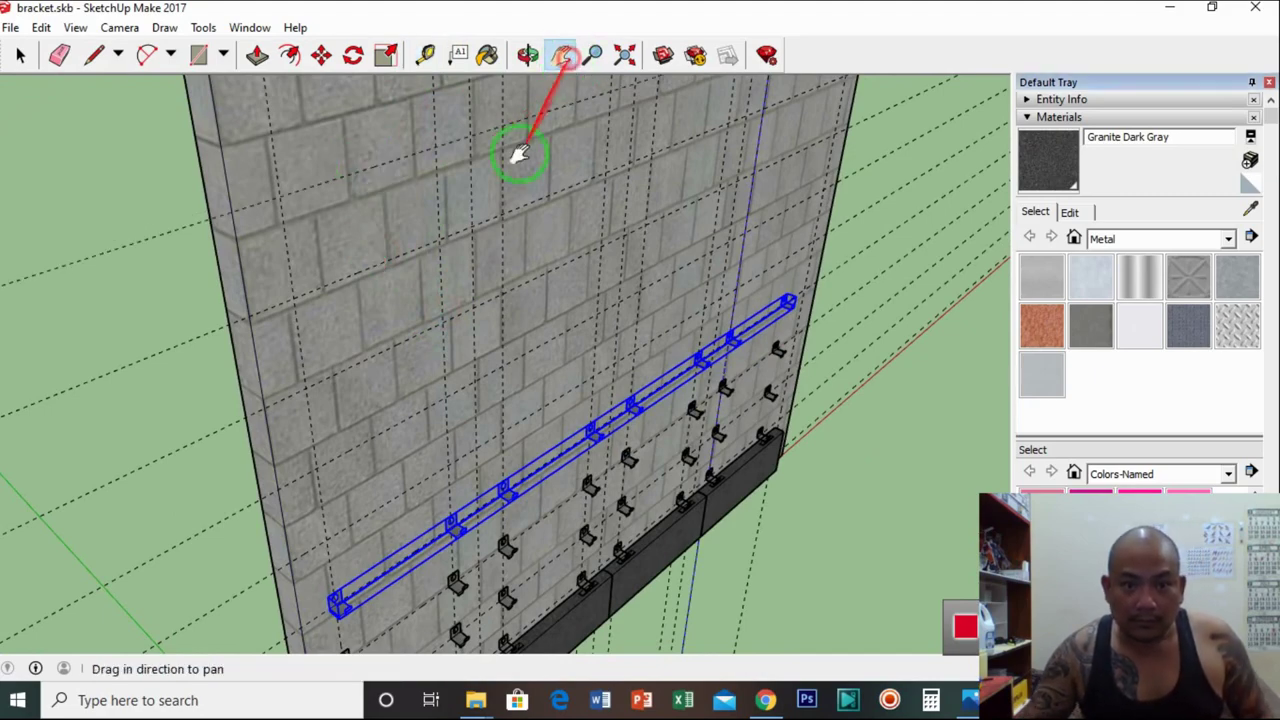
mouse_move(519, 153)
left_mouse_down()
mouse_move(471, 277)
mouse_move(457, 243)
left_mouse_up()
mouse_move(457, 357)
left_mouse_down()
mouse_move(452, 203)
mouse_move(443, 249)
mouse_move(410, 200)
left_mouse_up()
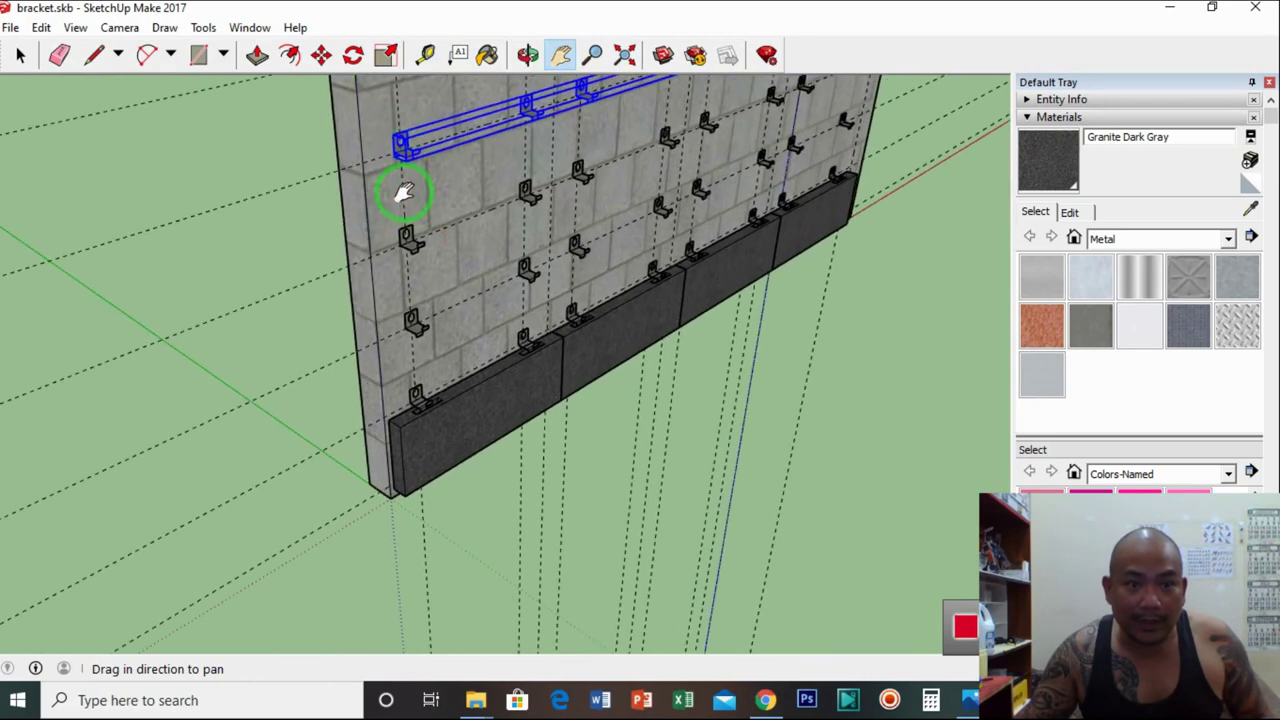
left_click(20, 55)
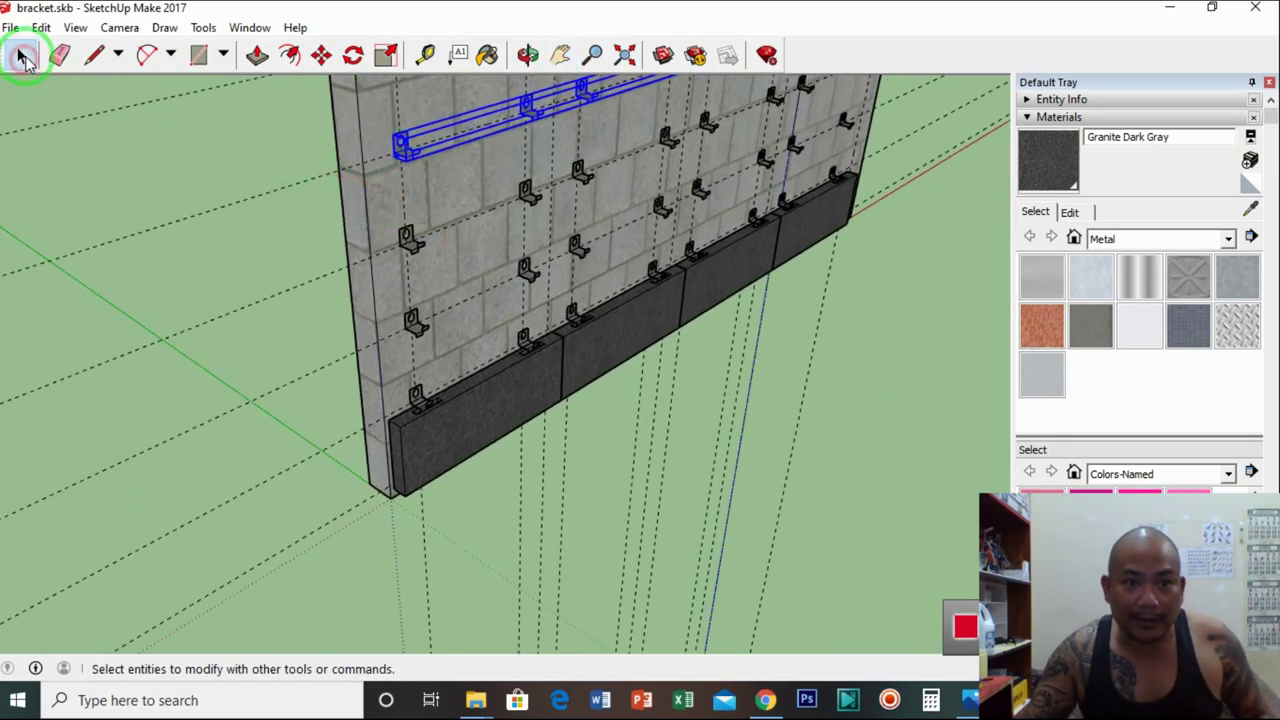
left_click(411, 248, "ctrl")
left_click(413, 330, "ctrl")
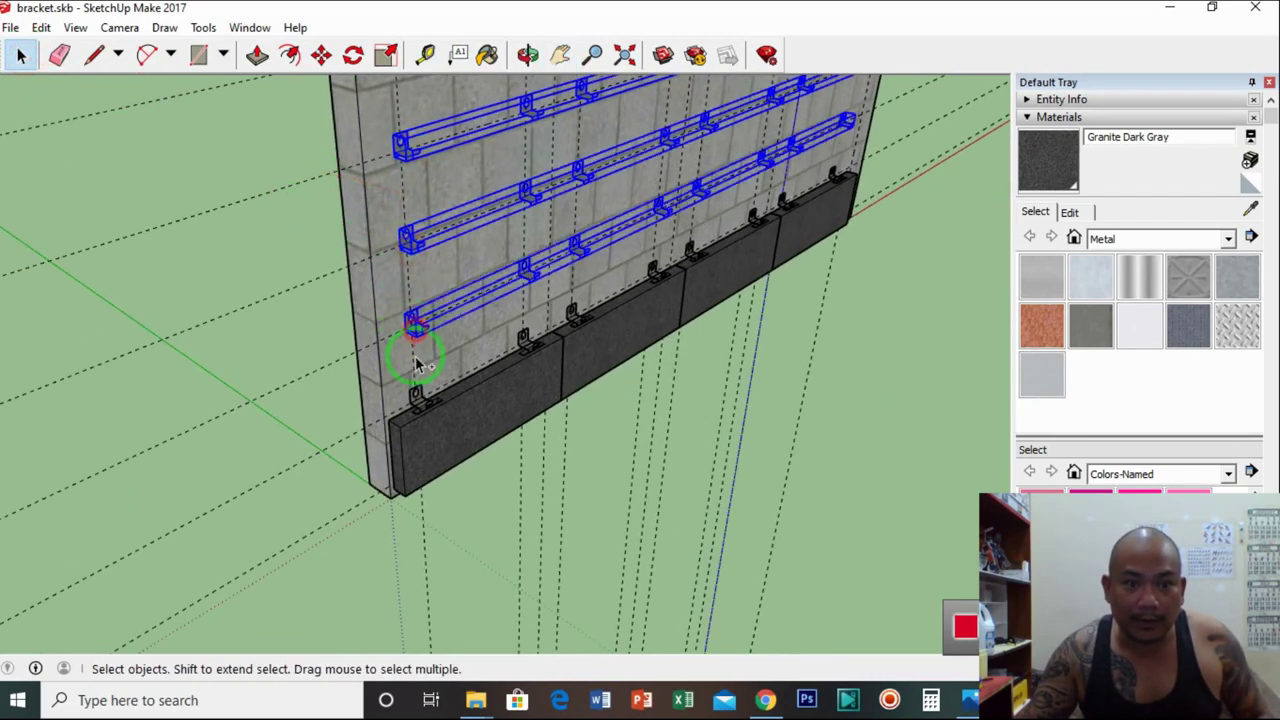
scroll(418, 402, "up", 2)
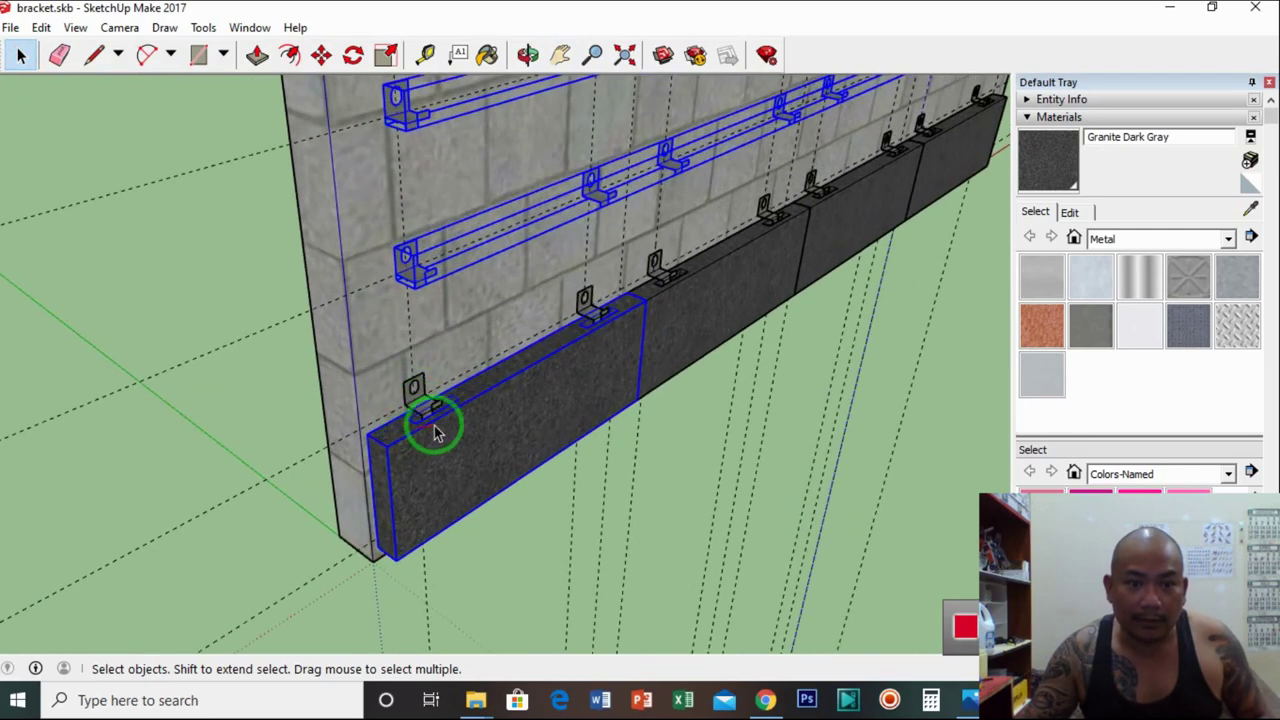
left_click(434, 427)
left_click(404, 412)
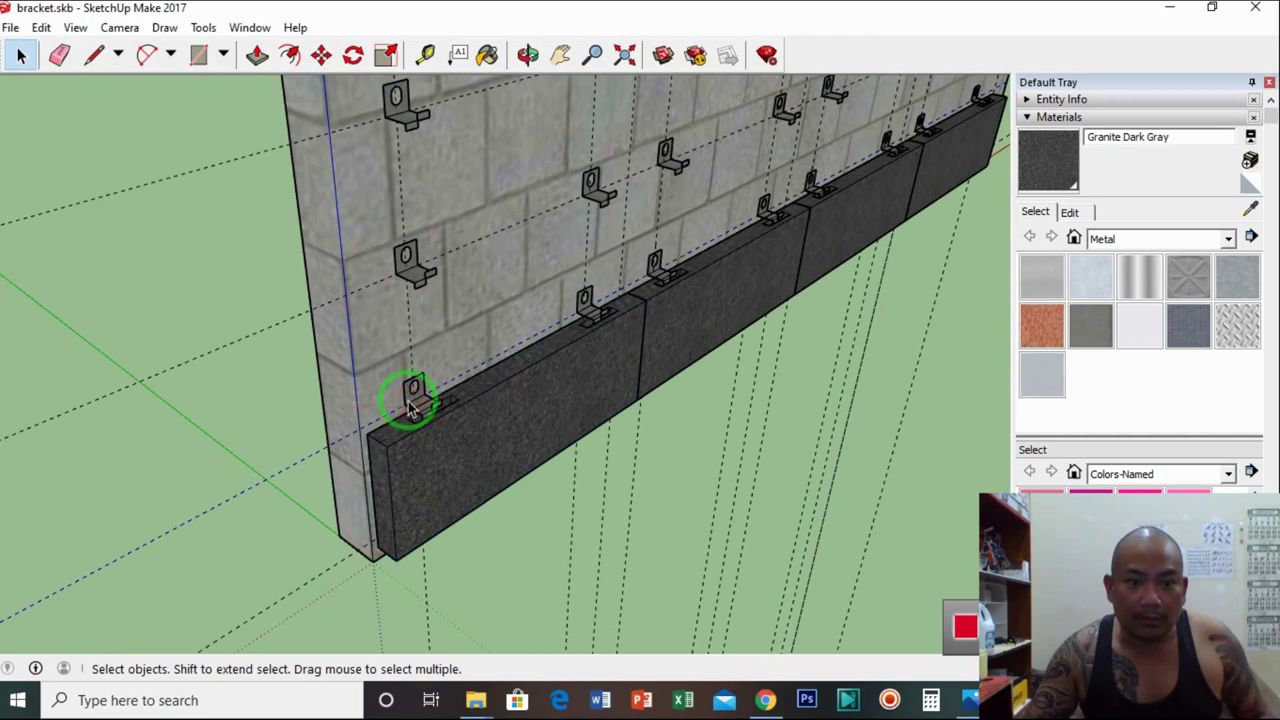
left_click(417, 410)
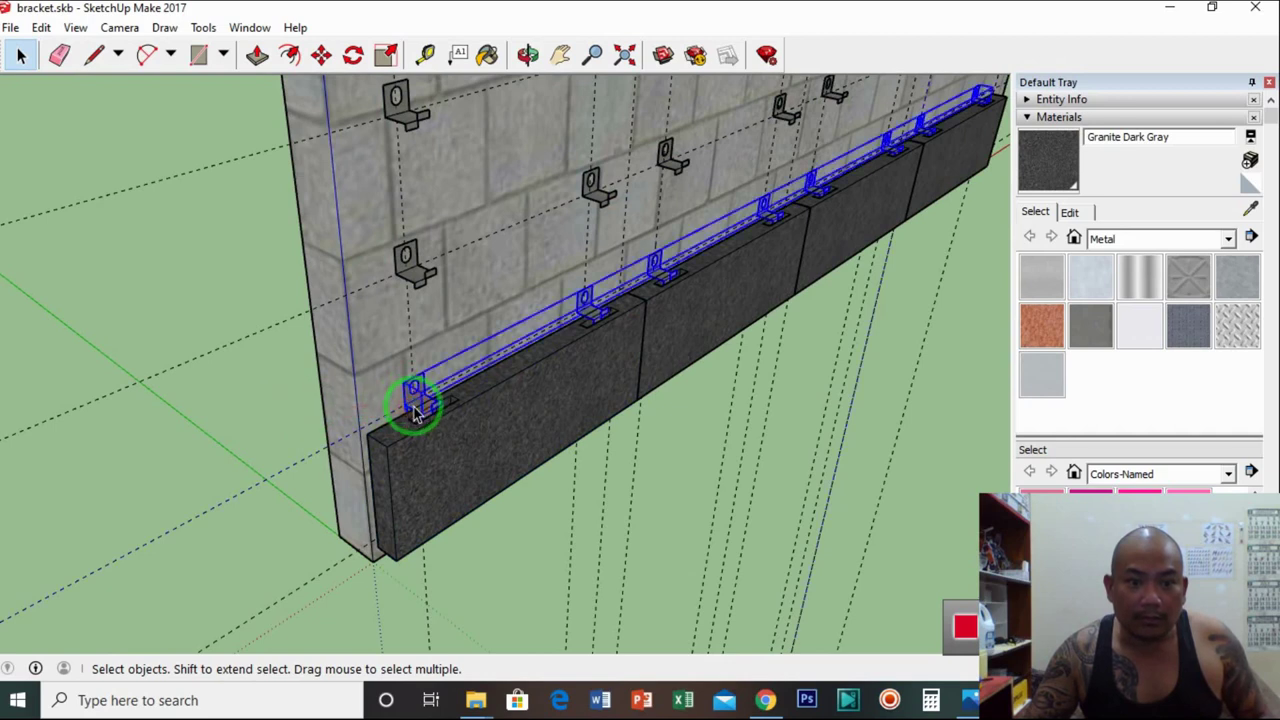
left_click(418, 283, "shift")
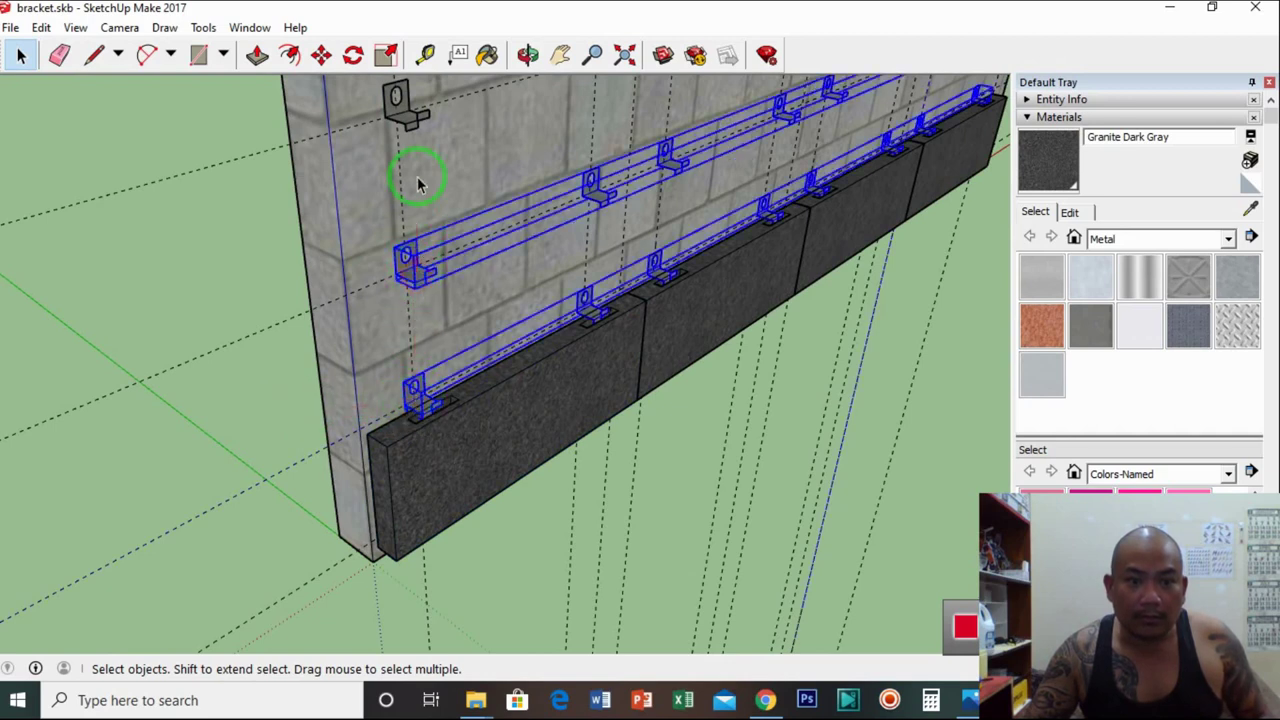
Pan across the upper brackets and lower rails while keeping the rows selected
left_click(560, 54)
left_click_drag(529, 110, 363, 150)
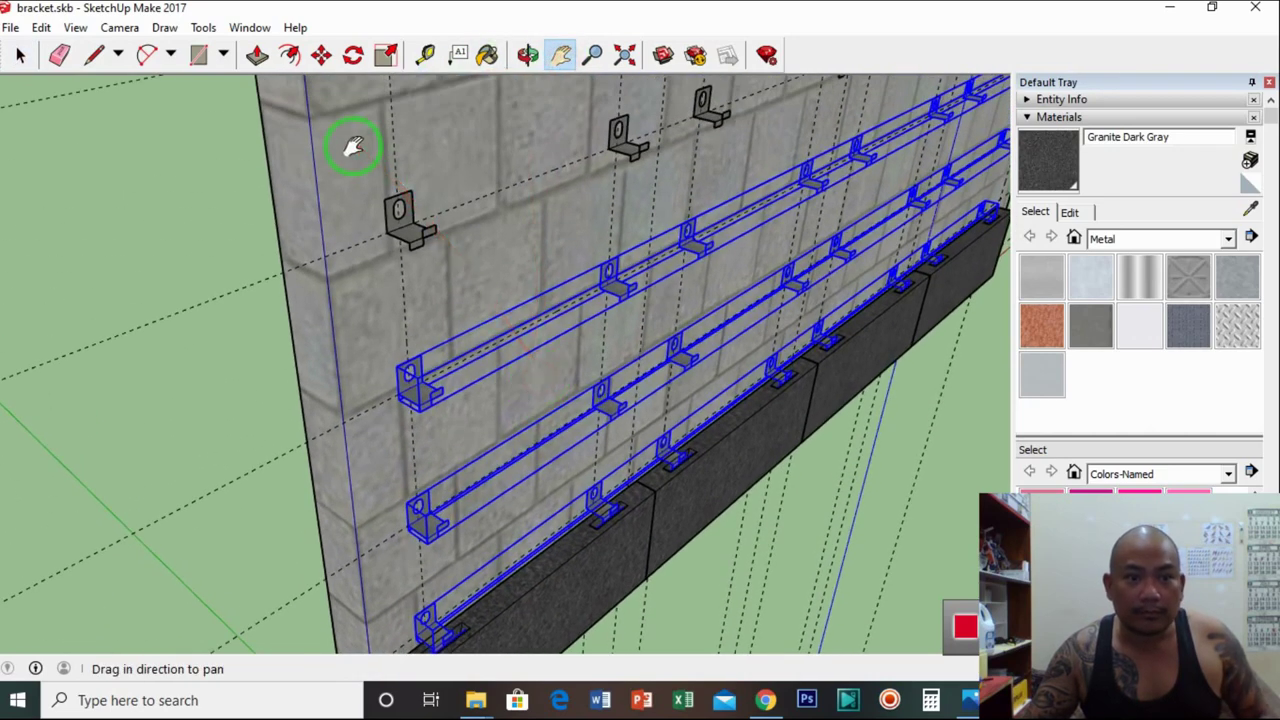
key("space")
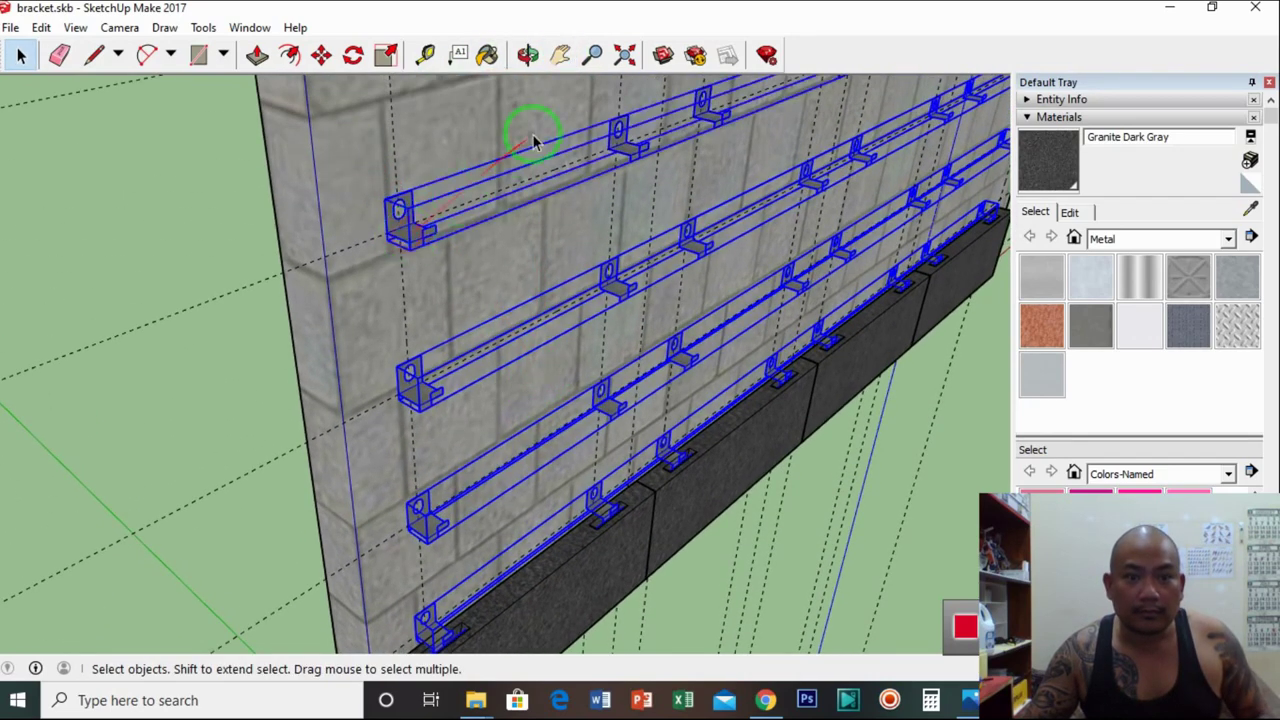
left_click(562, 54)
left_click_drag(528, 114, 429, 451)
scroll(429, 451, "up", 10)
scroll(429, 451, "up", 3)
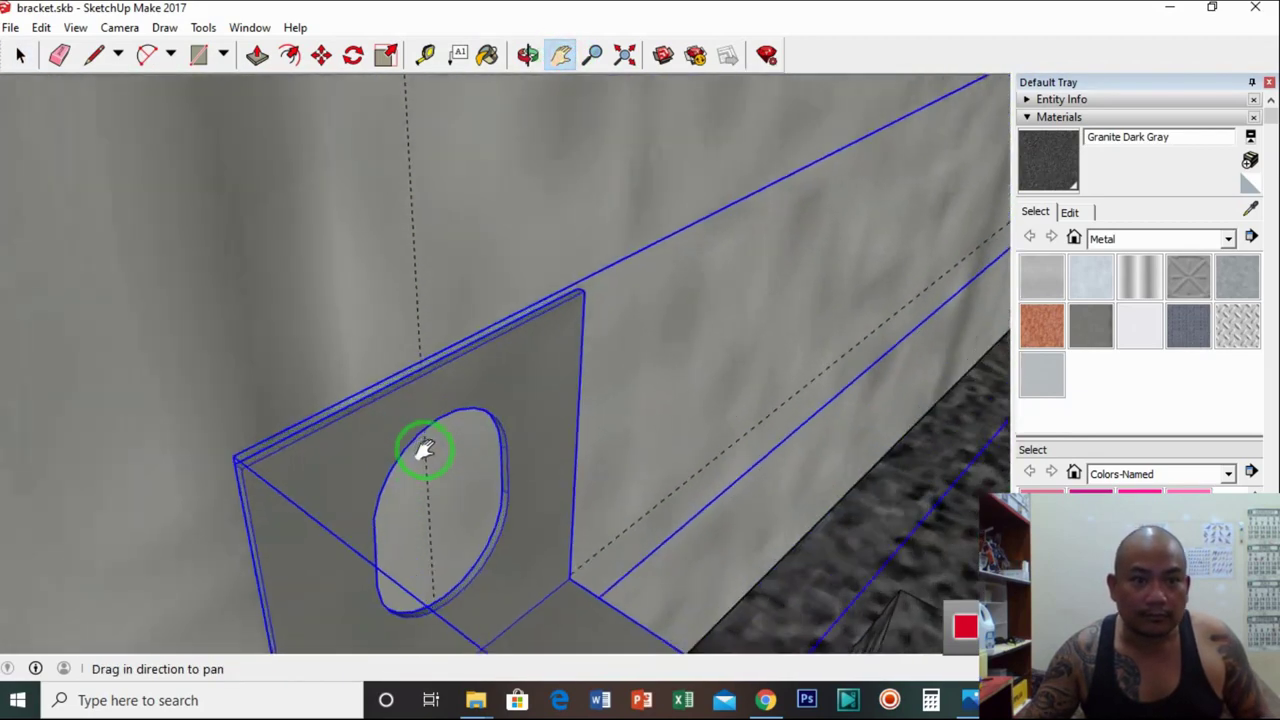
Copy the selected bracket rows upward with Move and Ctrl to the top of the wall
left_click(321, 54)
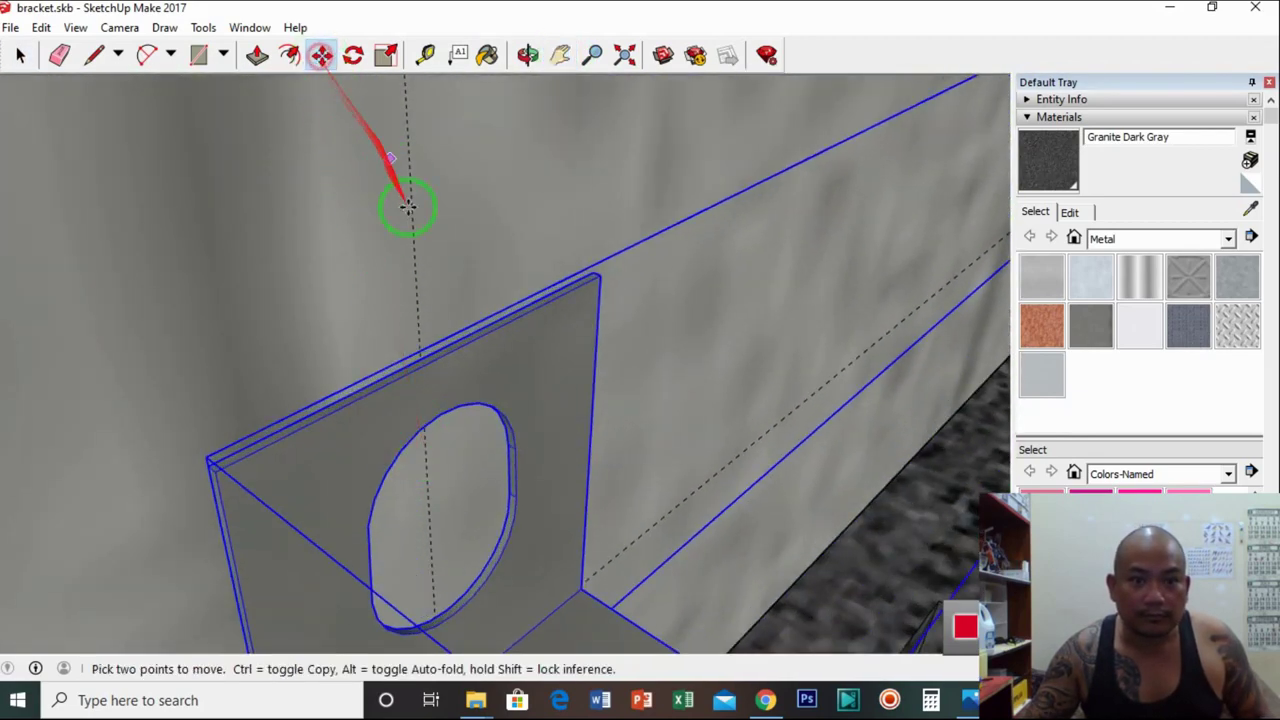
left_click(421, 357)
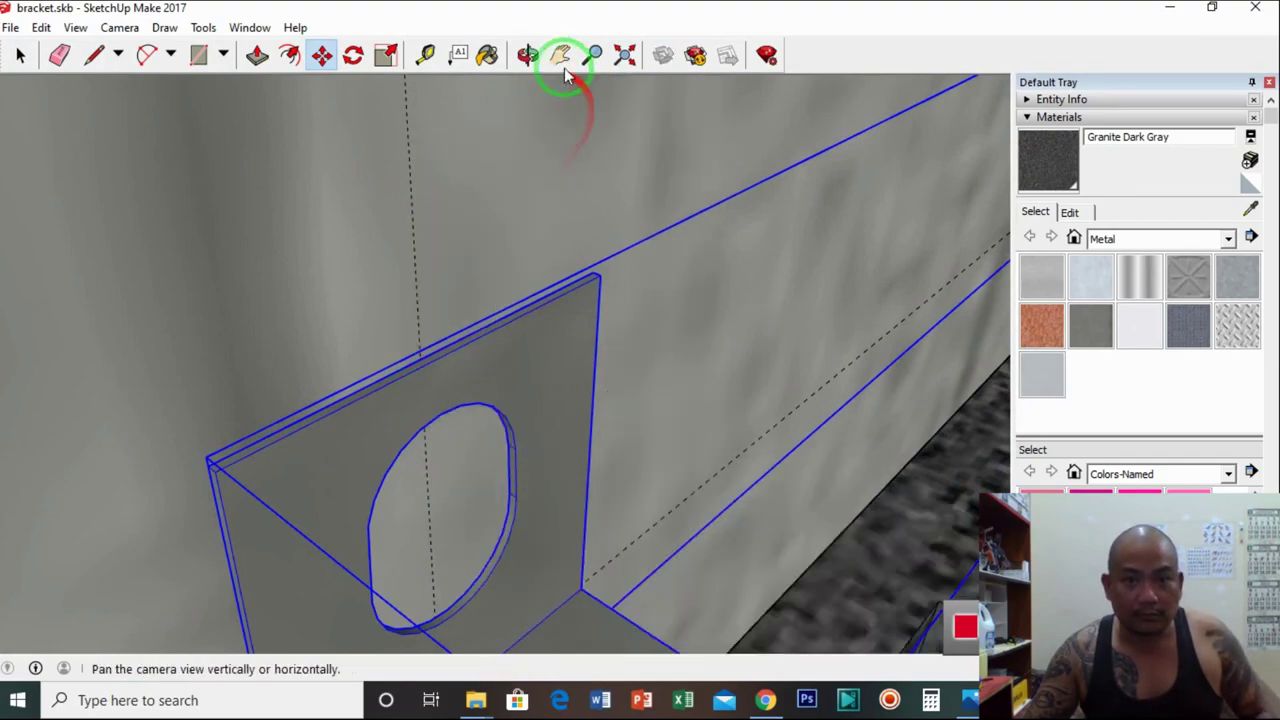
left_click(560, 54)
scroll(586, 257, "down", 8)
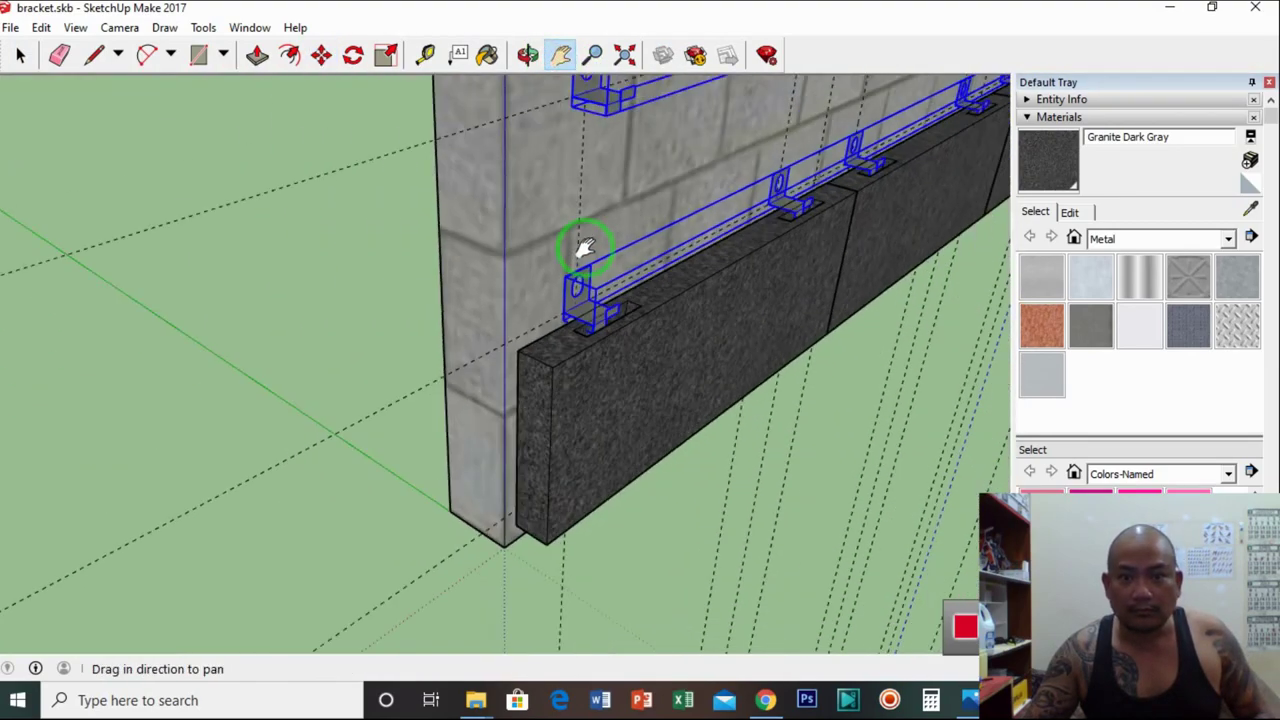
left_click_drag(583, 251, 566, 357)
scroll(566, 357, "down", 3)
scroll(520, 386, "up", 3)
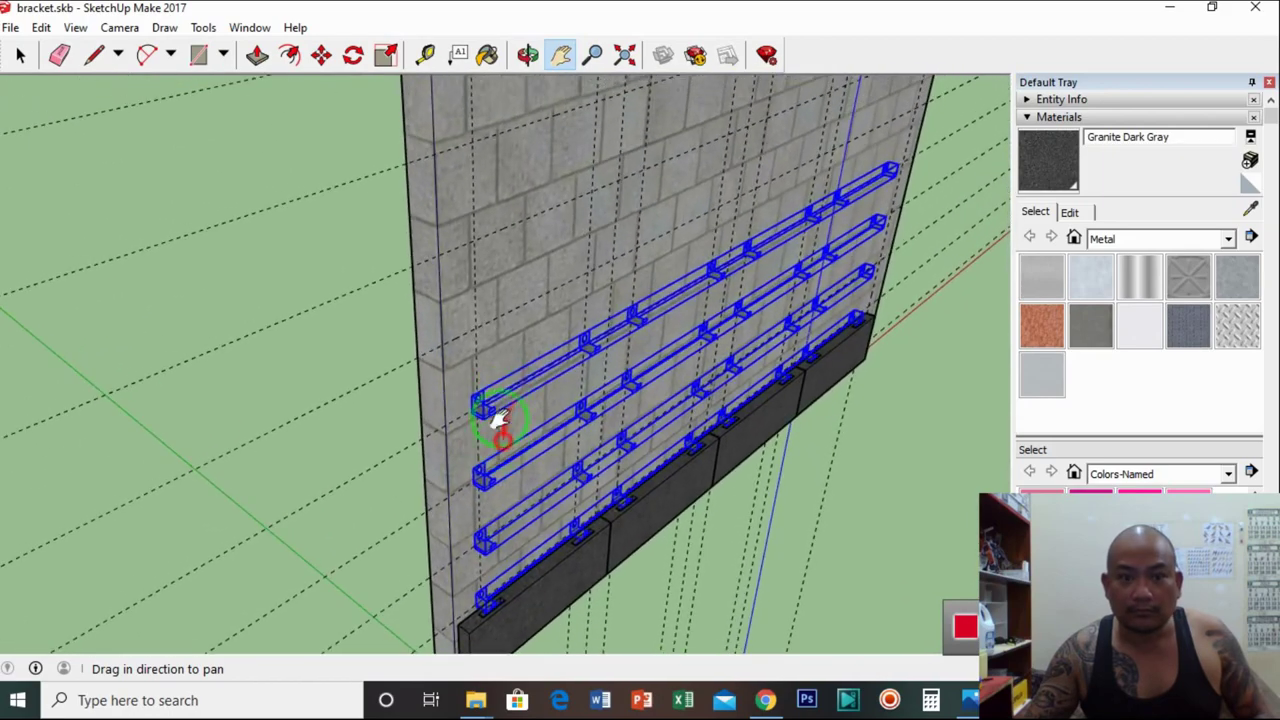
scroll(487, 336, "up", 3)
scroll(487, 336, "up", 4)
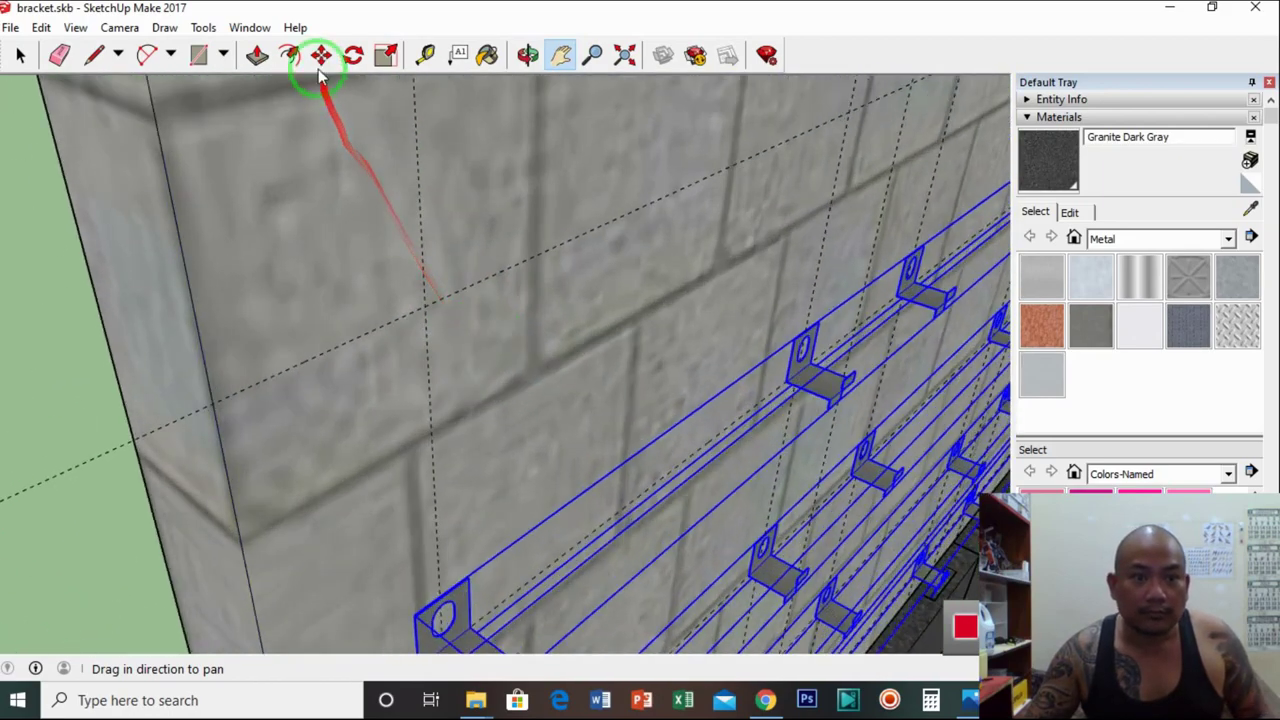
left_click(320, 55)
key("ctrl")
left_click(416, 178)
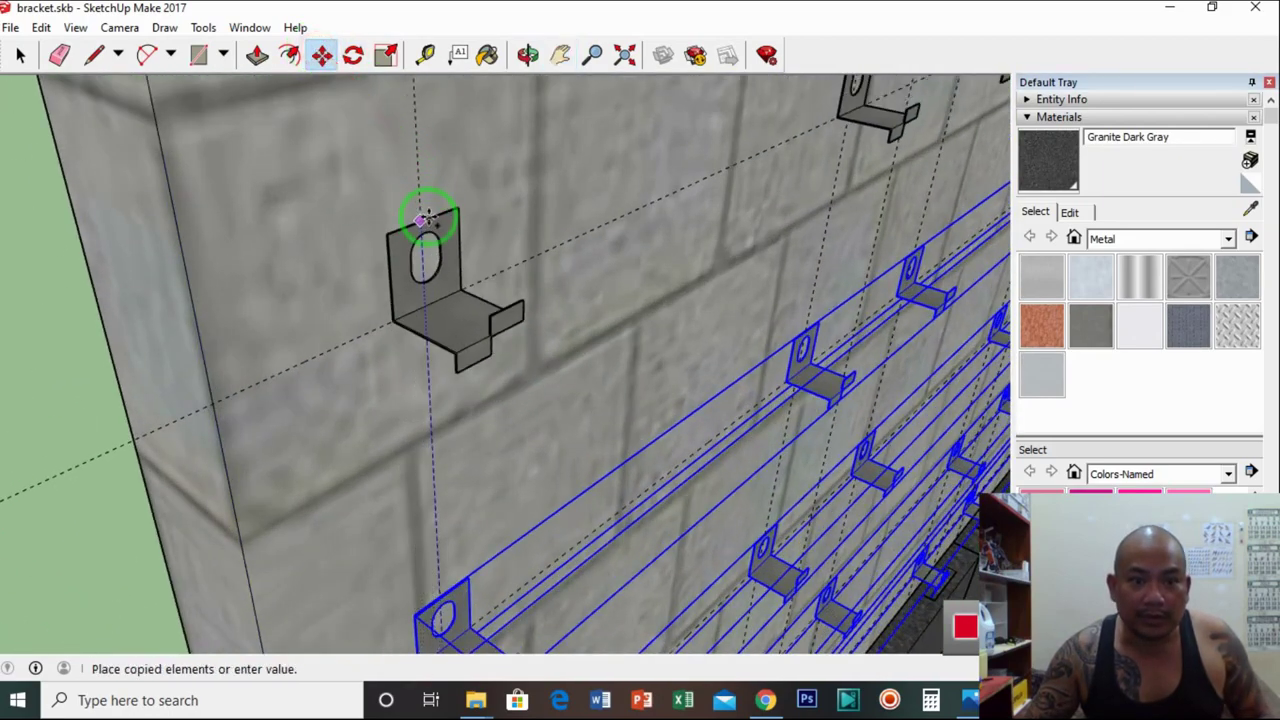
left_click(427, 221)
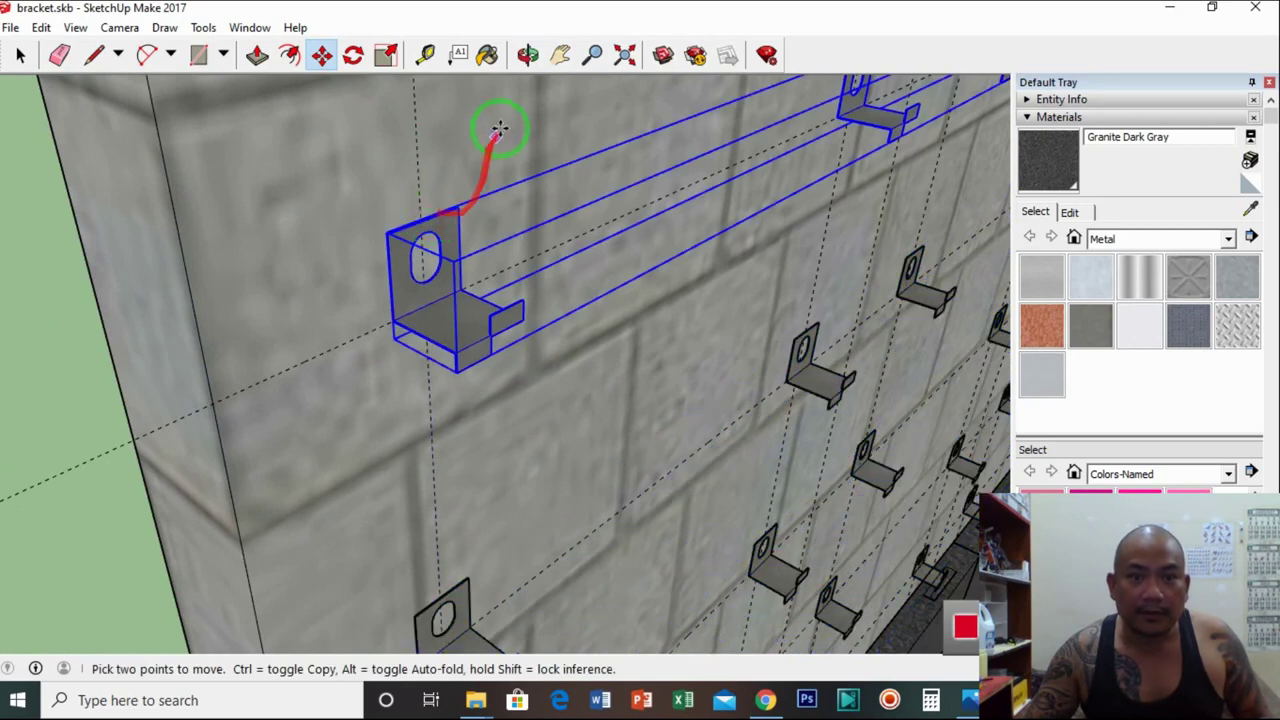
Pan and orbit to view the bracket wall head-on
left_click(562, 55)
scroll(571, 180, "down", 6)
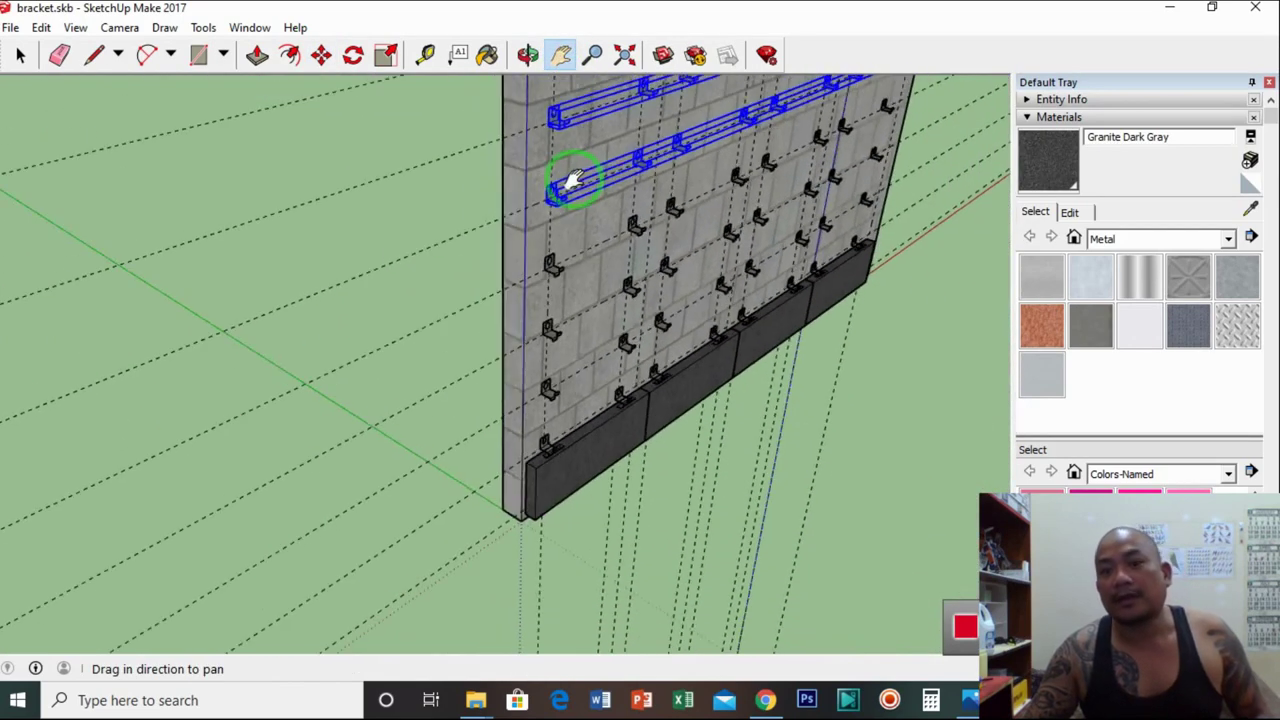
scroll(509, 300, "up", 1)
left_click(528, 55)
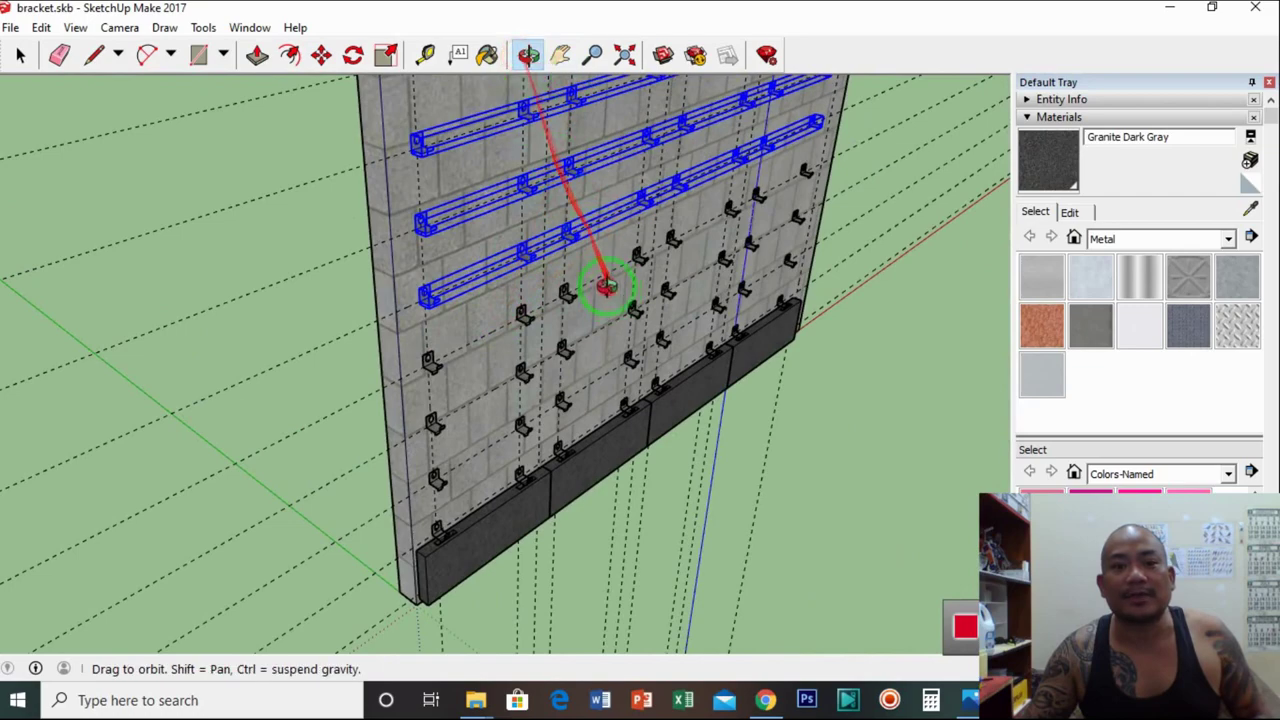
left_click_drag(600, 280, 415, 240)
left_click(20, 55)
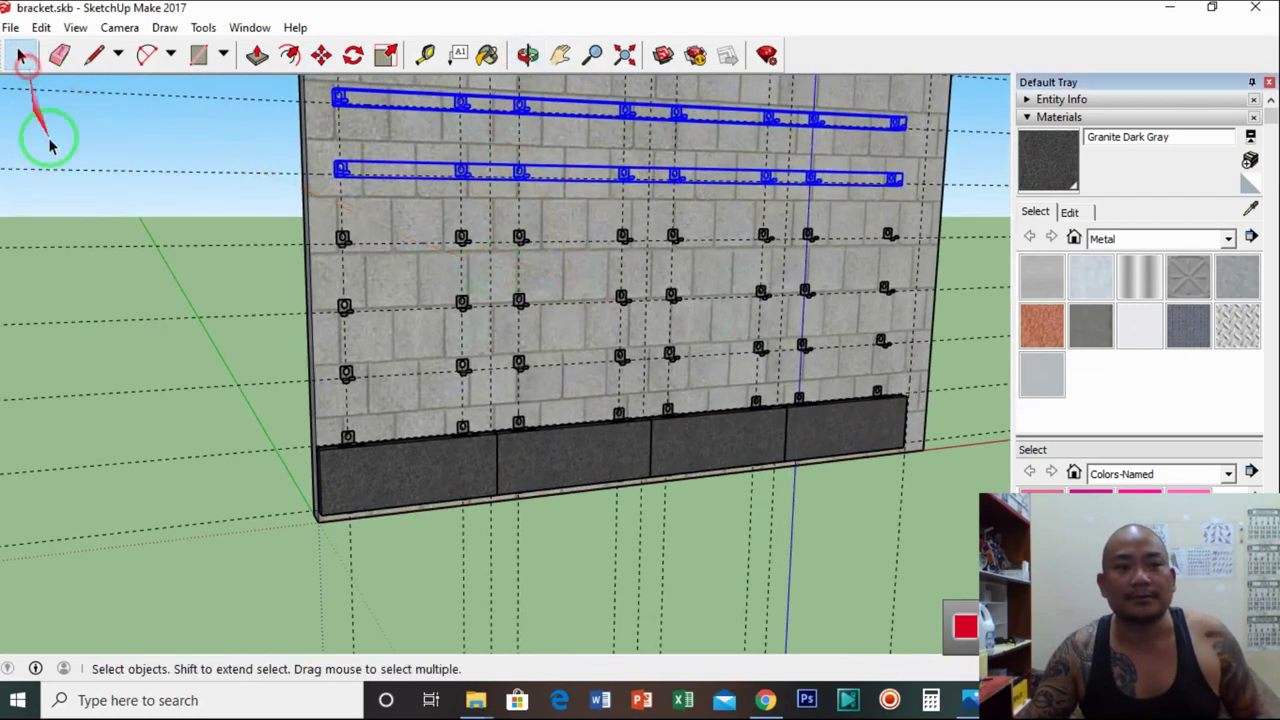
left_click(105, 195)
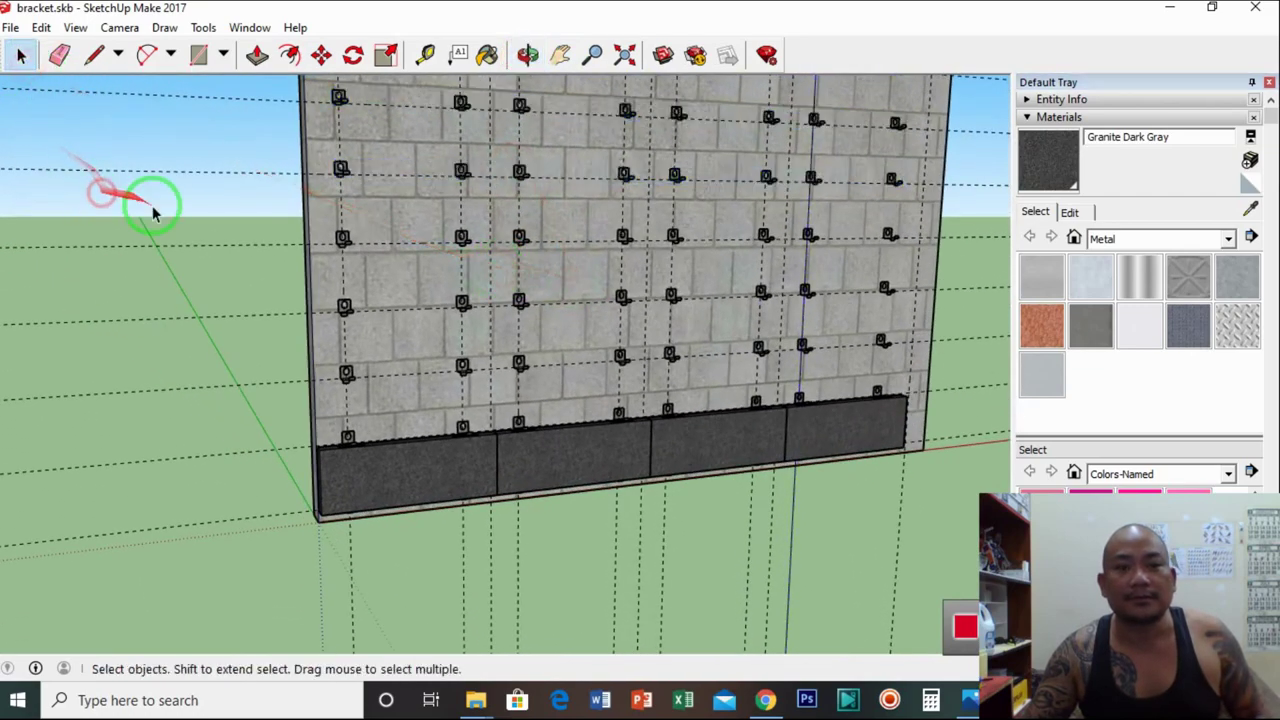
left_click(528, 55)
left_click_drag(528, 230, 676, 263)
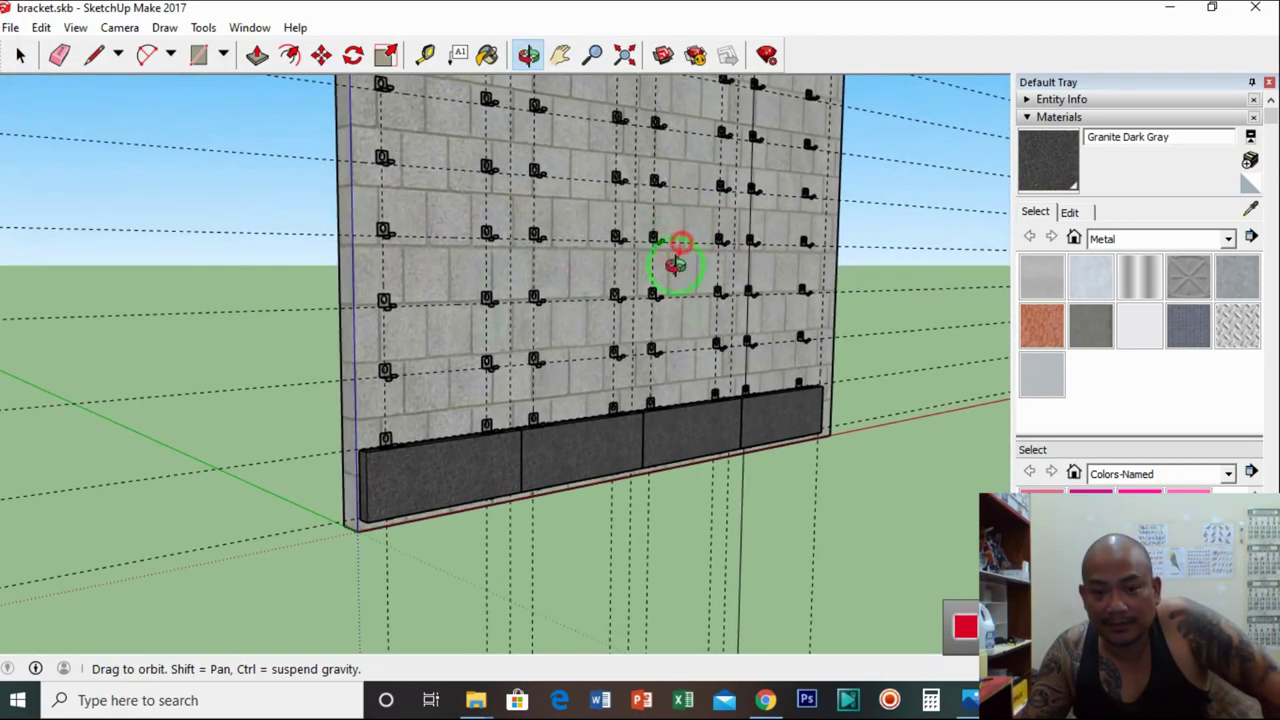
left_click_drag(650, 323, 606, 406)
scroll(549, 449, "up", 5)
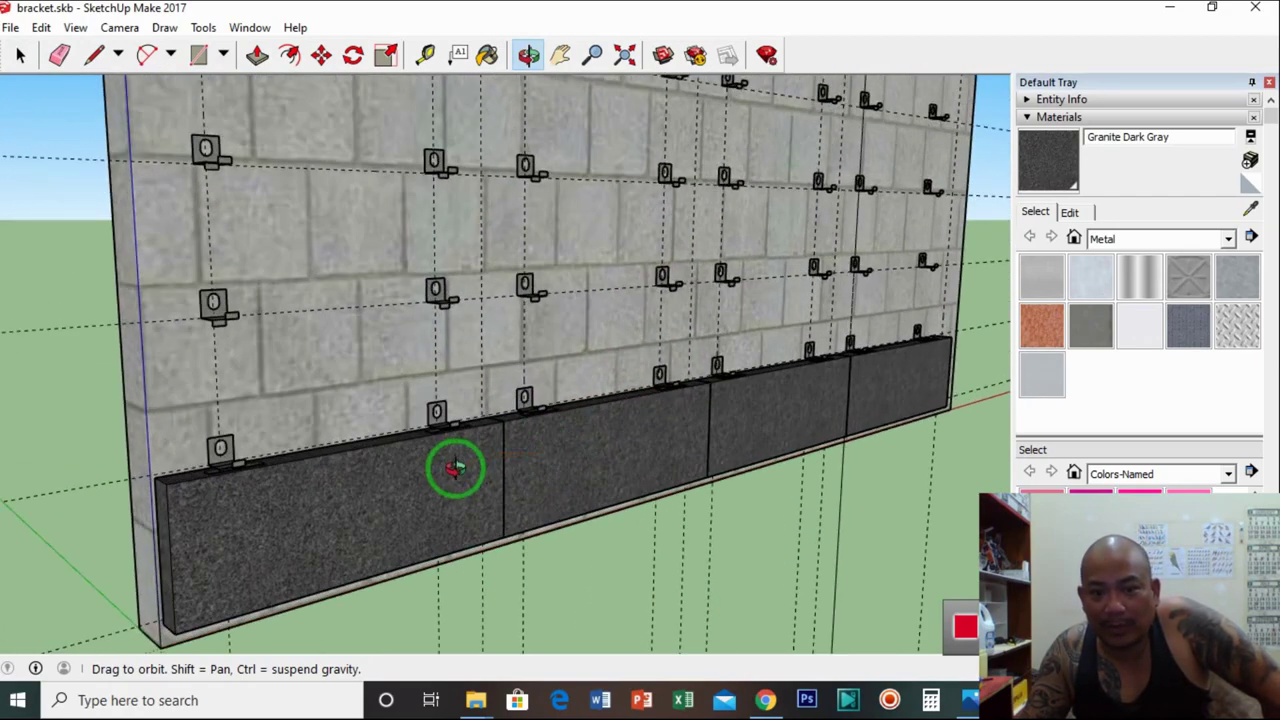
scroll(455, 468, "up", 4)
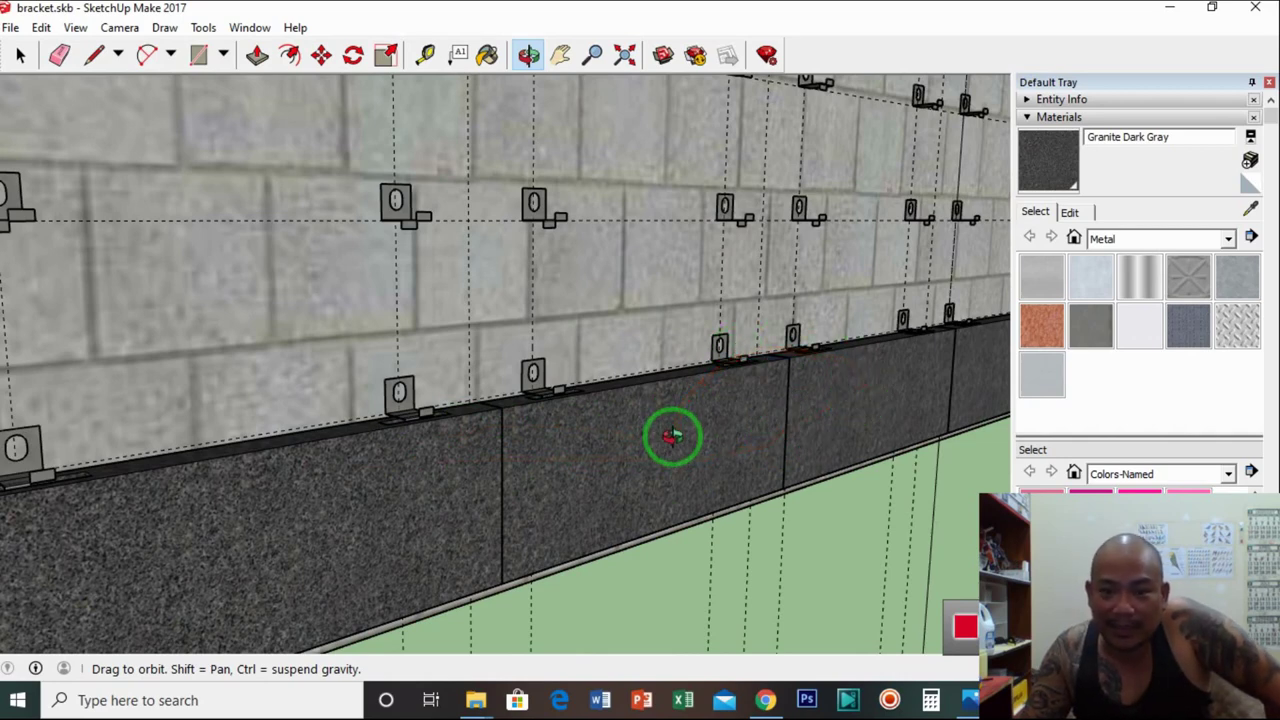
left_click_drag(670, 437, 640, 357)
left_click(560, 54)
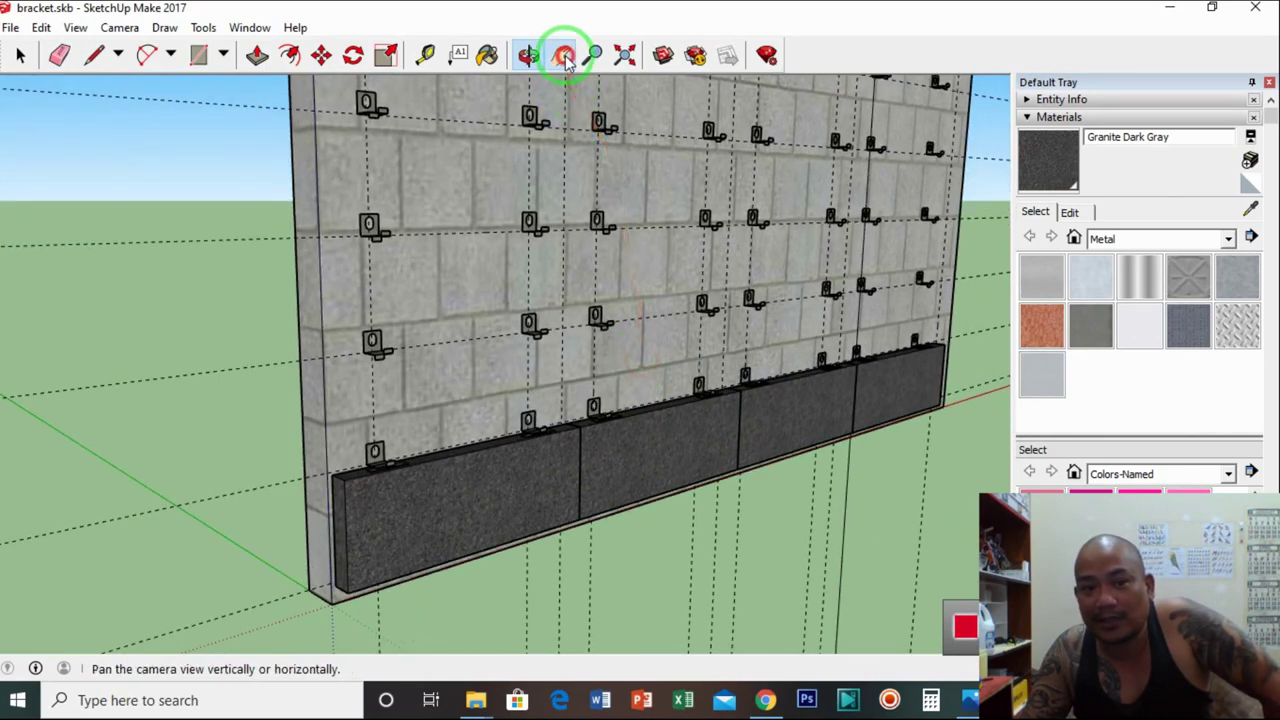
left_click_drag(553, 200, 543, 294)
scroll(548, 293, "down", 2)
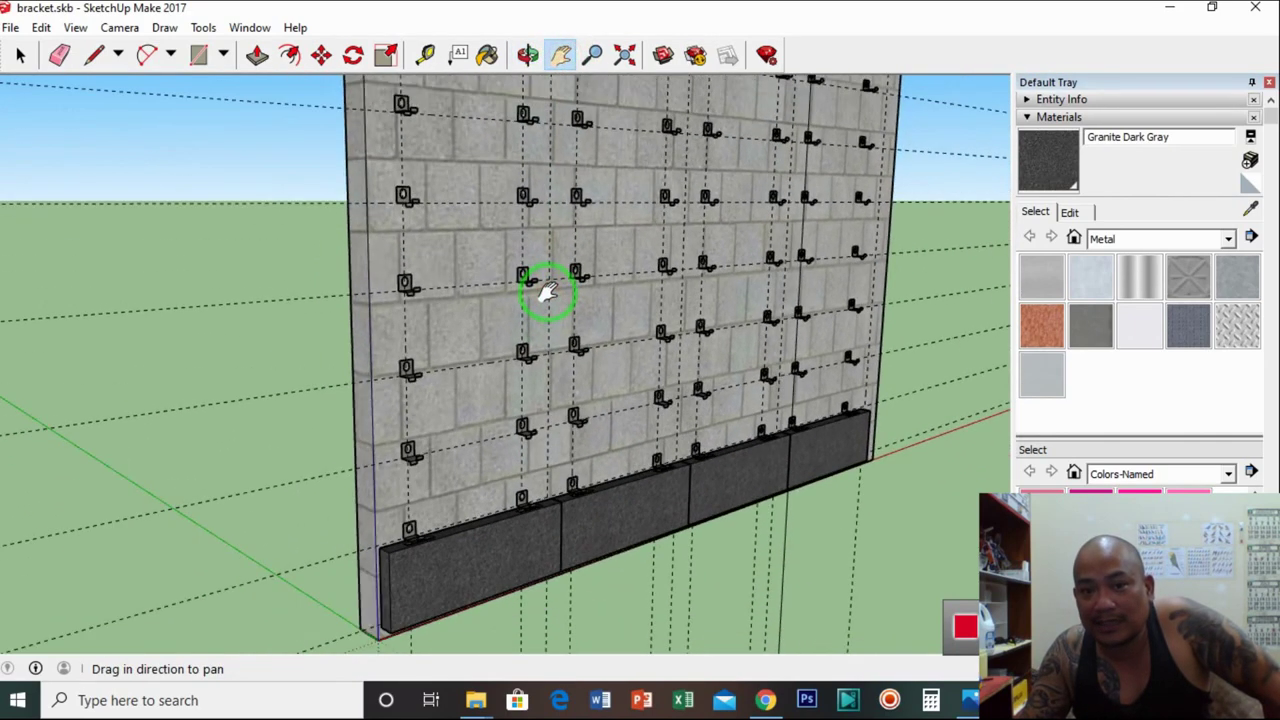
scroll(548, 293, "down", 1)
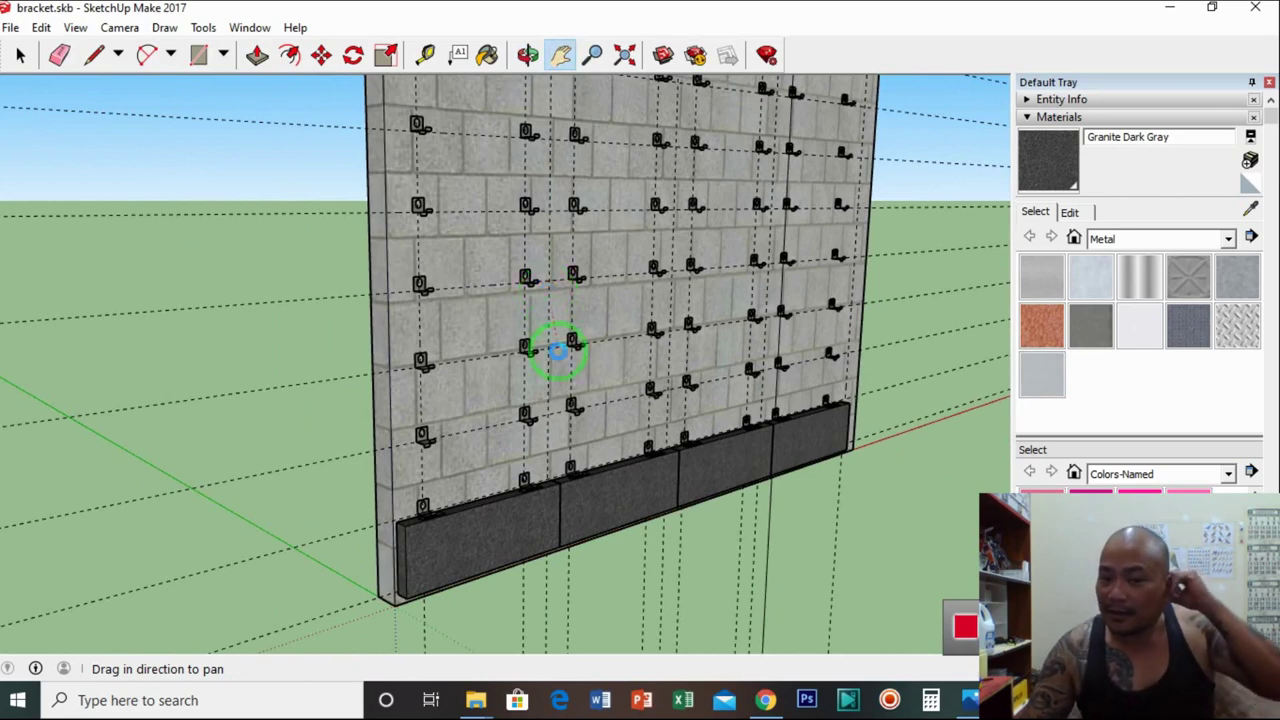
left_click_drag(557, 349, 615, 502)
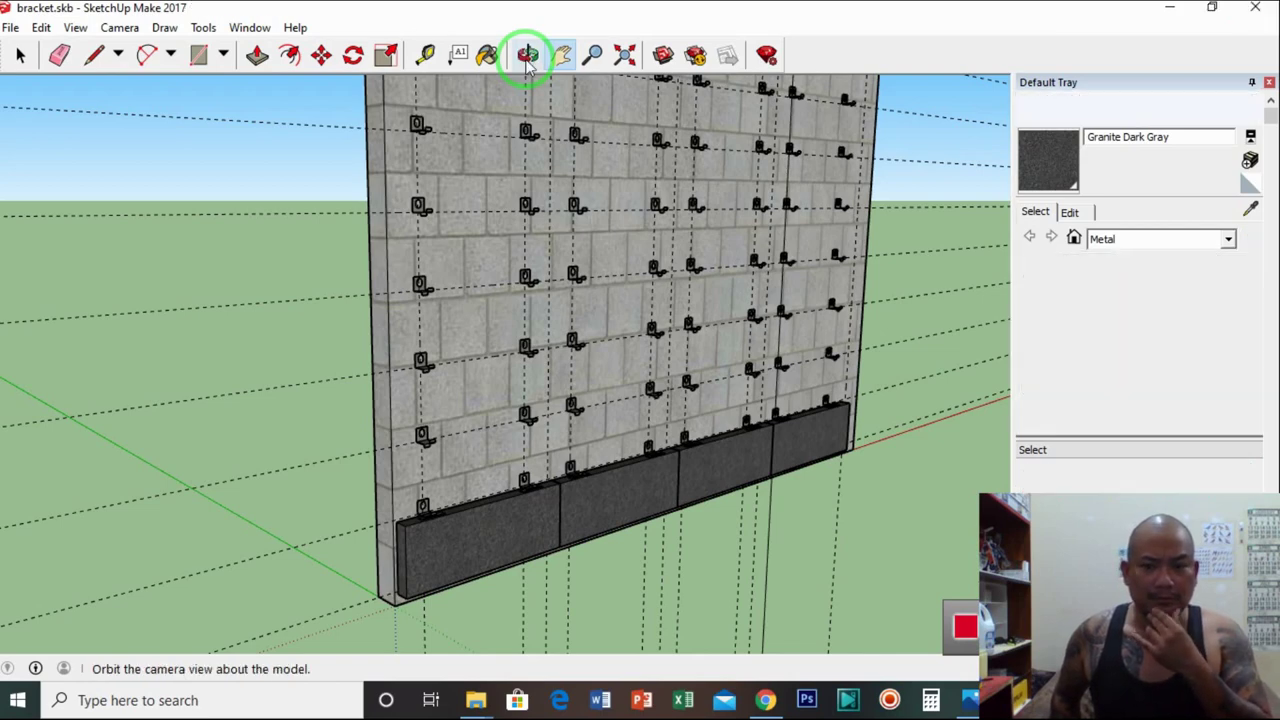
Select the three dark granite base panels along the bottom of the wall
left_click(527, 172)
left_click_drag(527, 172, 538, 565)
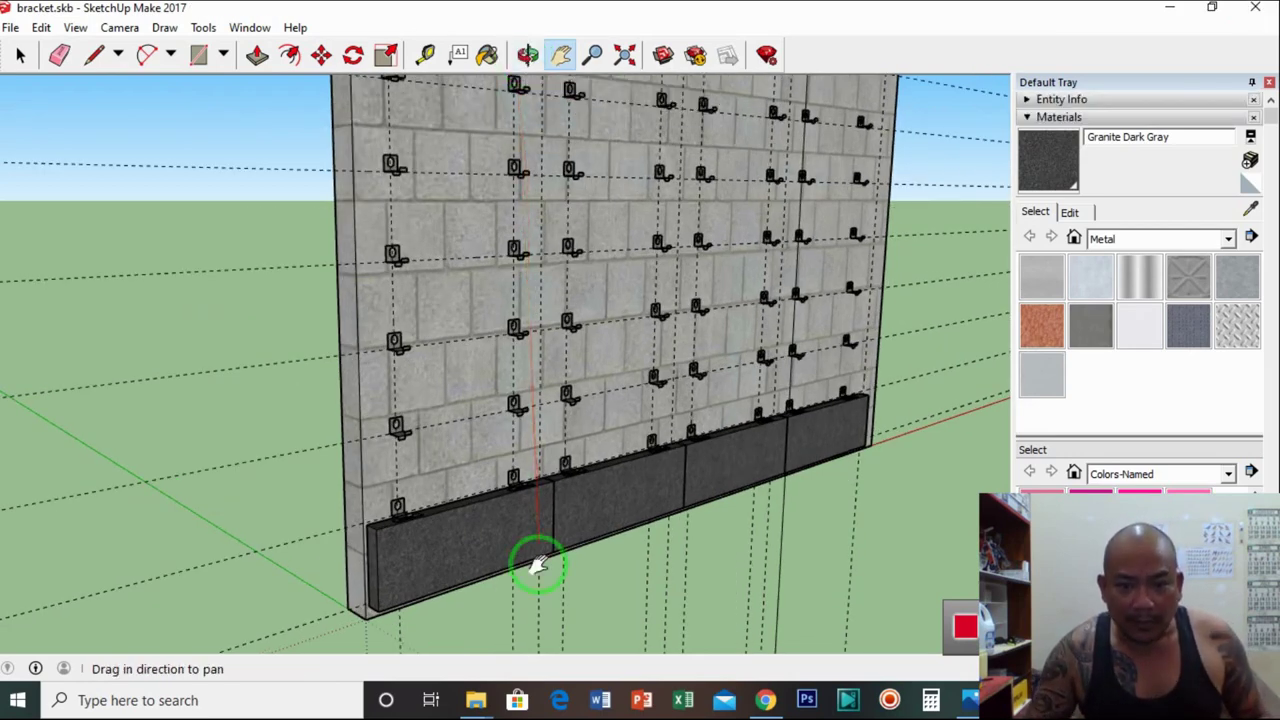
left_click_drag(494, 510, 440, 355)
left_click(20, 62)
left_click(427, 420)
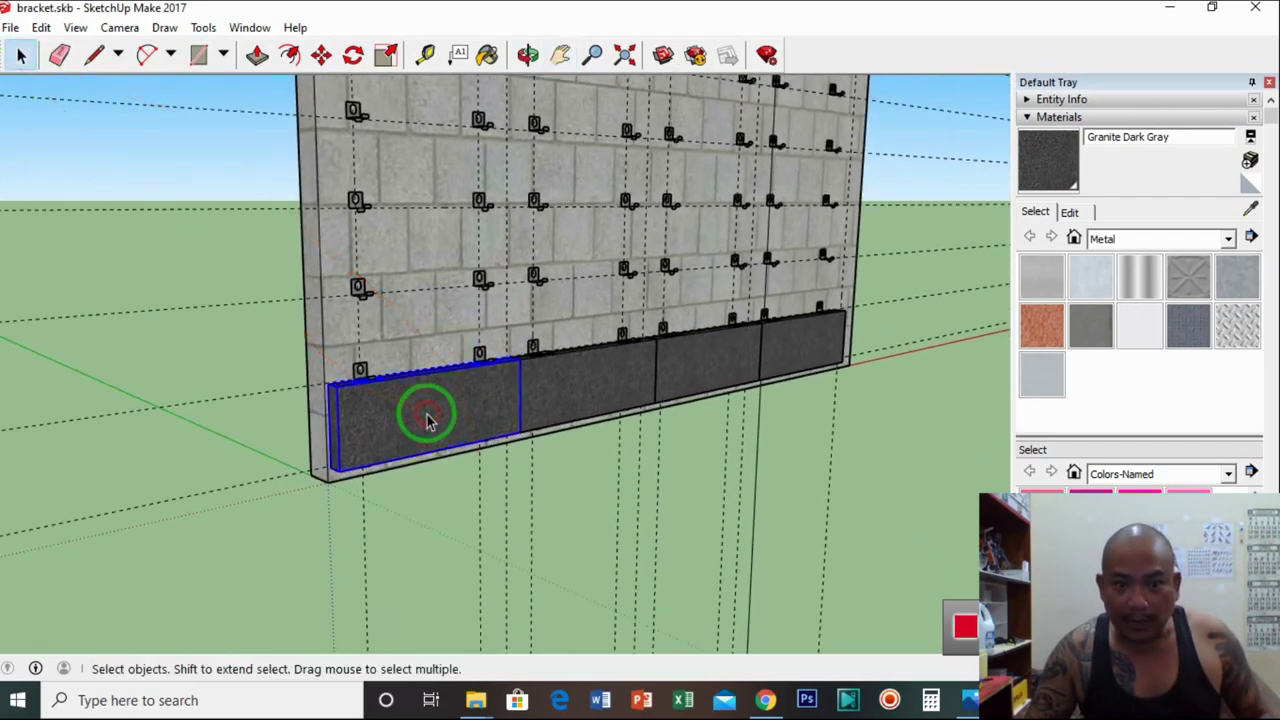
left_click(597, 398, "shift")
left_click(702, 368, "shift")
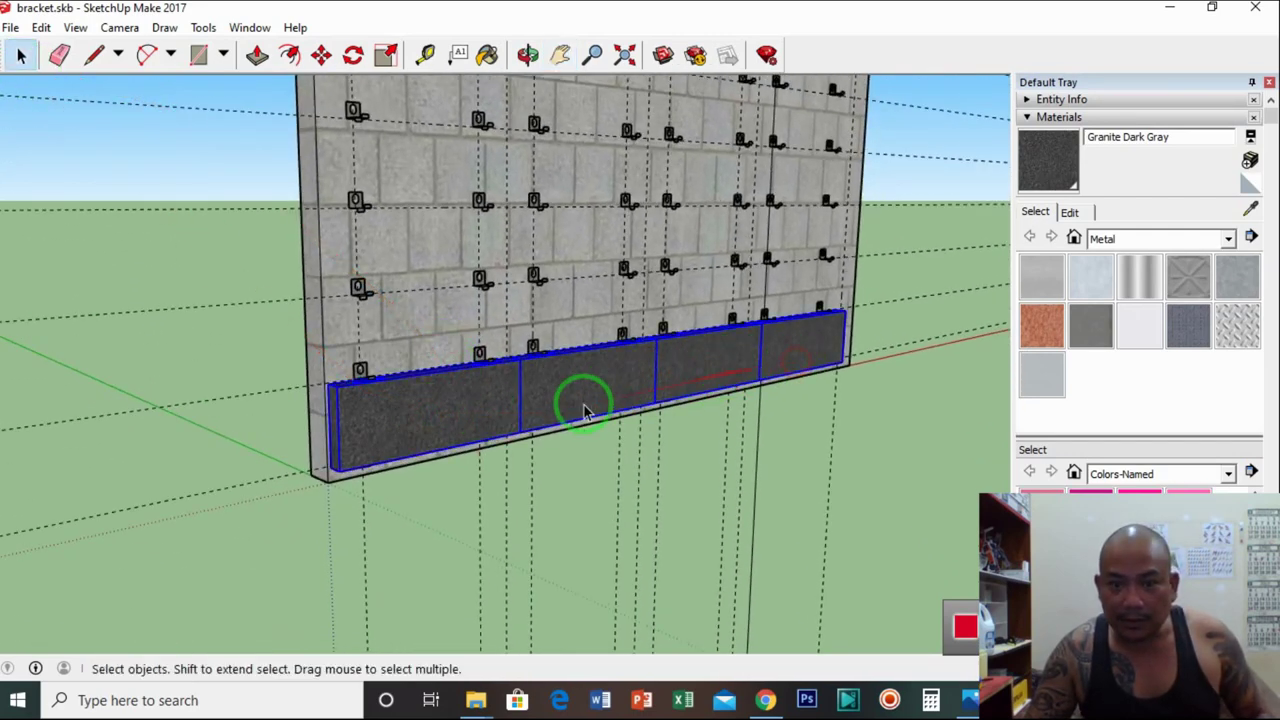
scroll(530, 420, "up", 3)
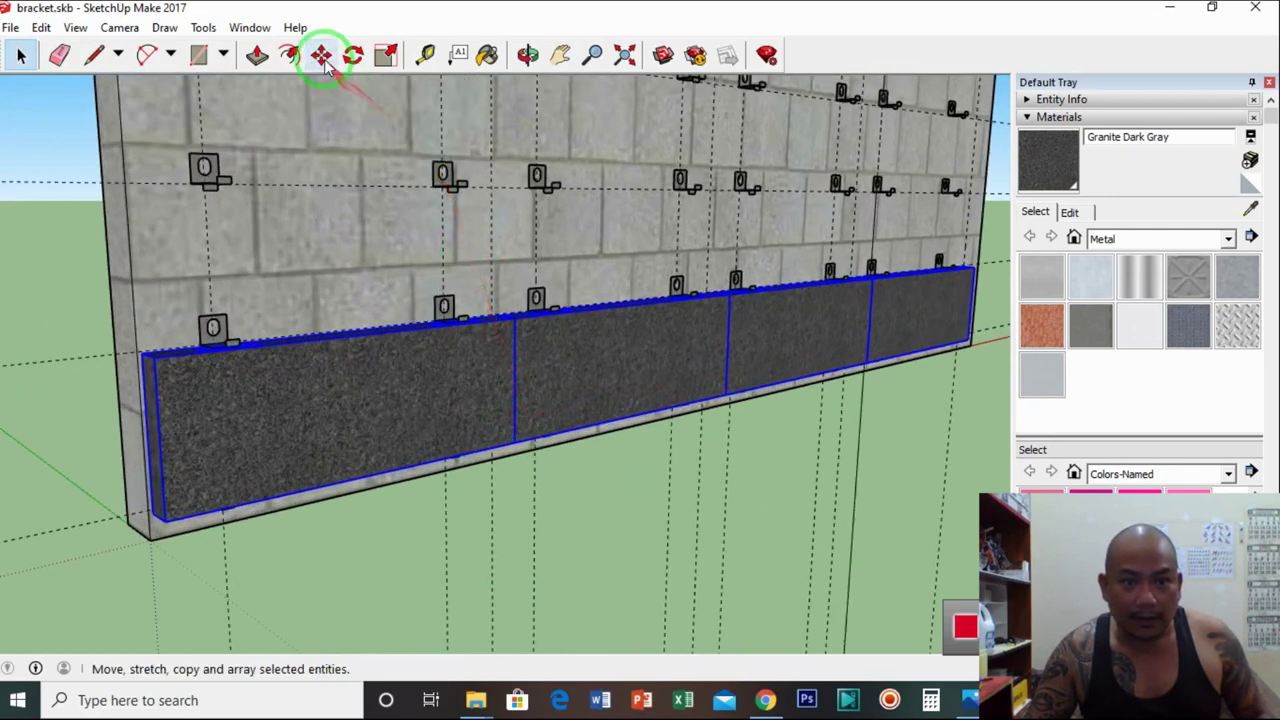
Copy the base panels up onto the first row, offset at a panel joint
left_click(321, 54)
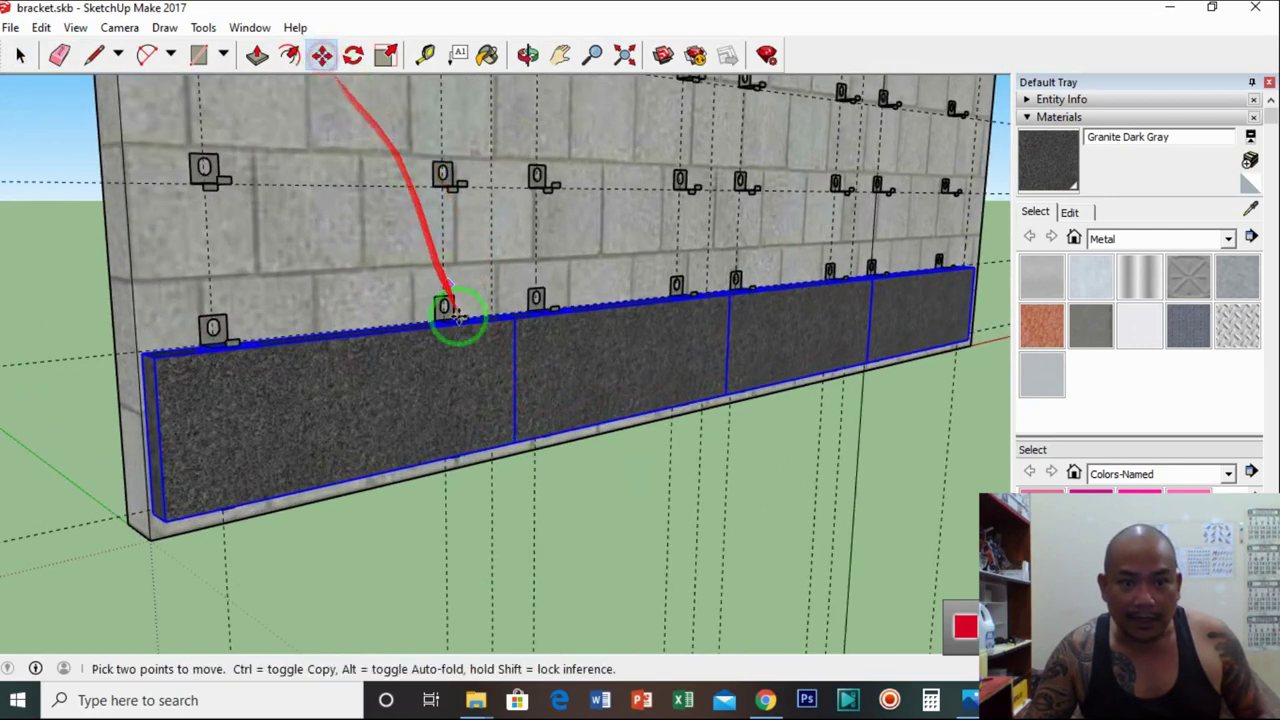
left_click(367, 476)
key("ctrl")
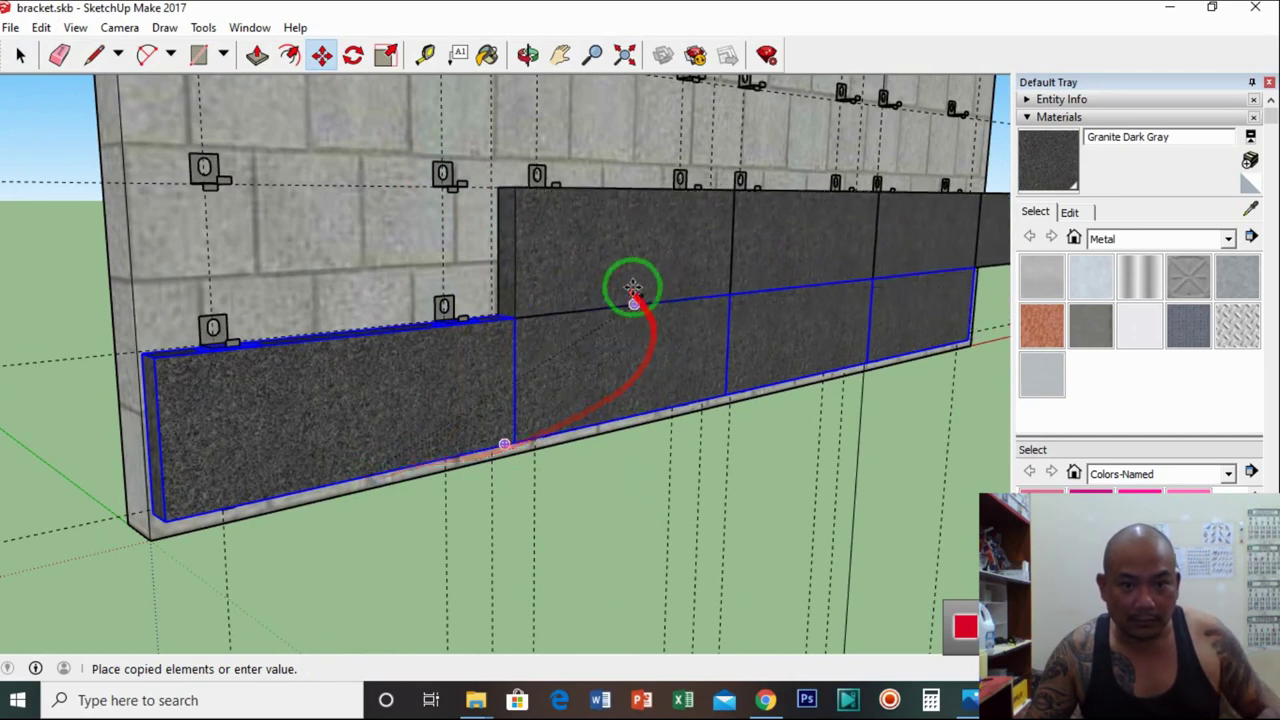
left_click(513, 318)
left_click(560, 54)
left_click_drag(634, 239, 434, 271)
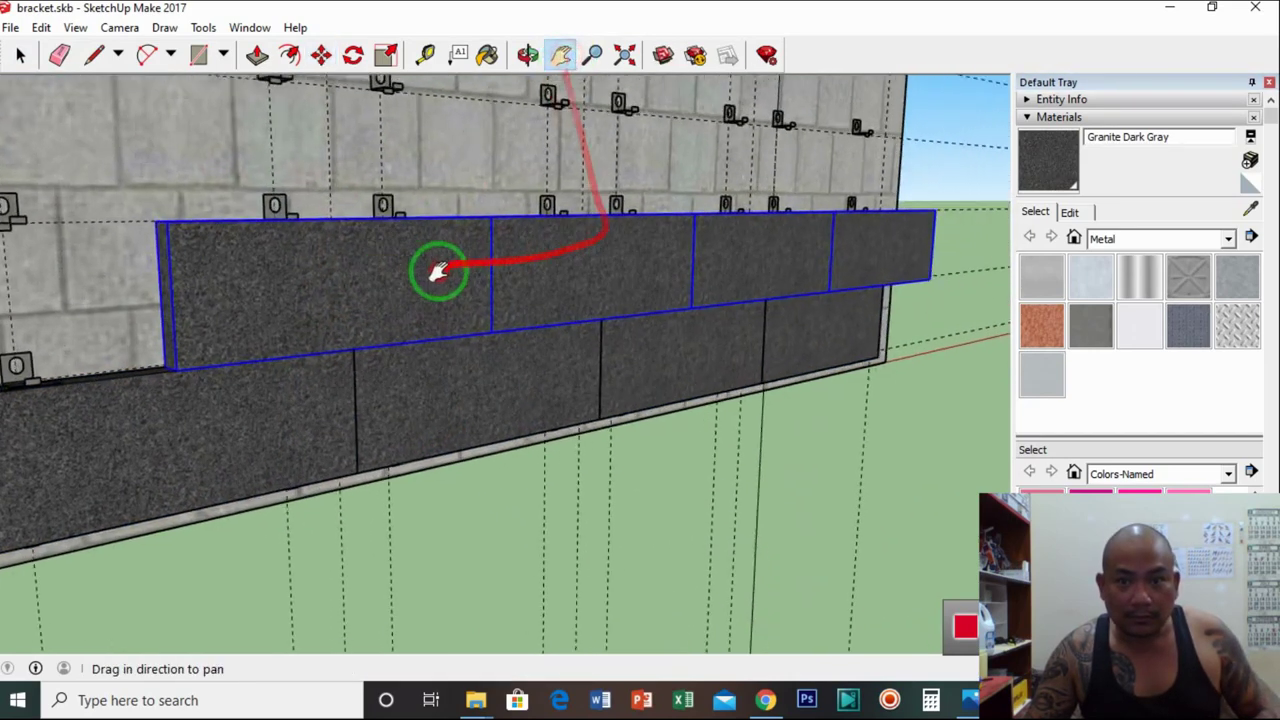
Delete the right-hand panel overhanging the wall's edge
left_click(21, 56)
left_click(966, 257)
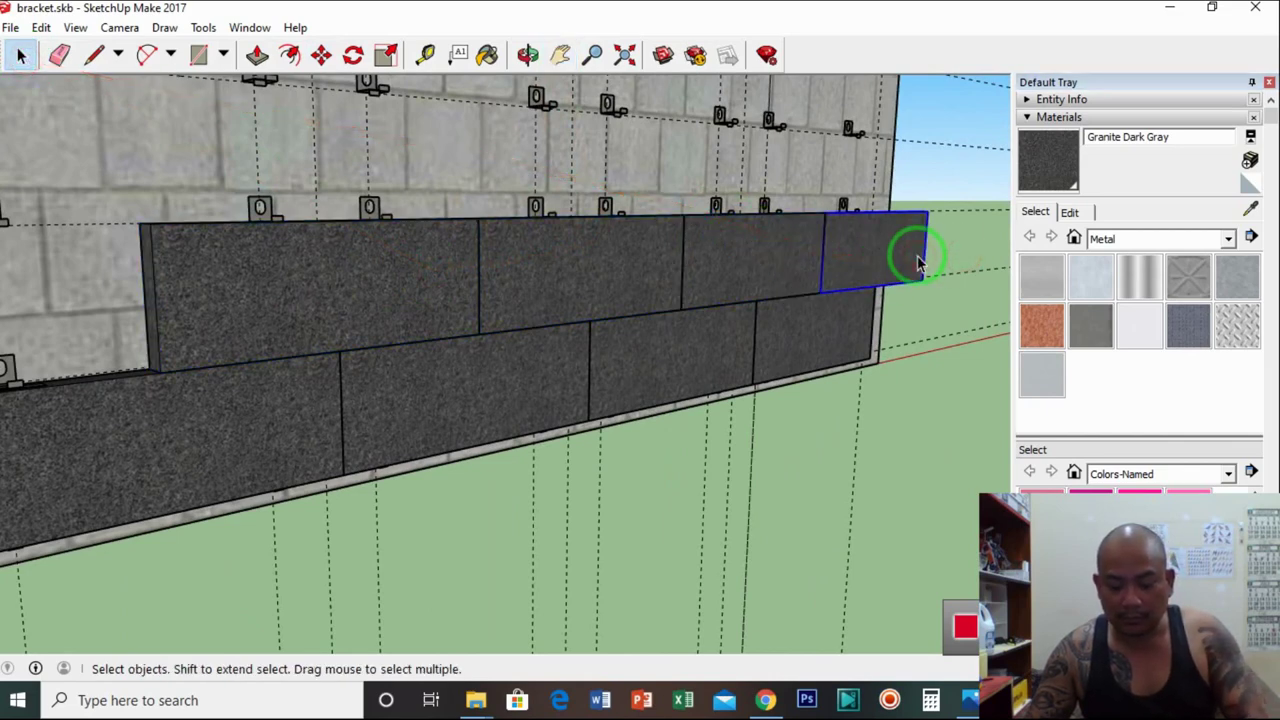
key("Delete")
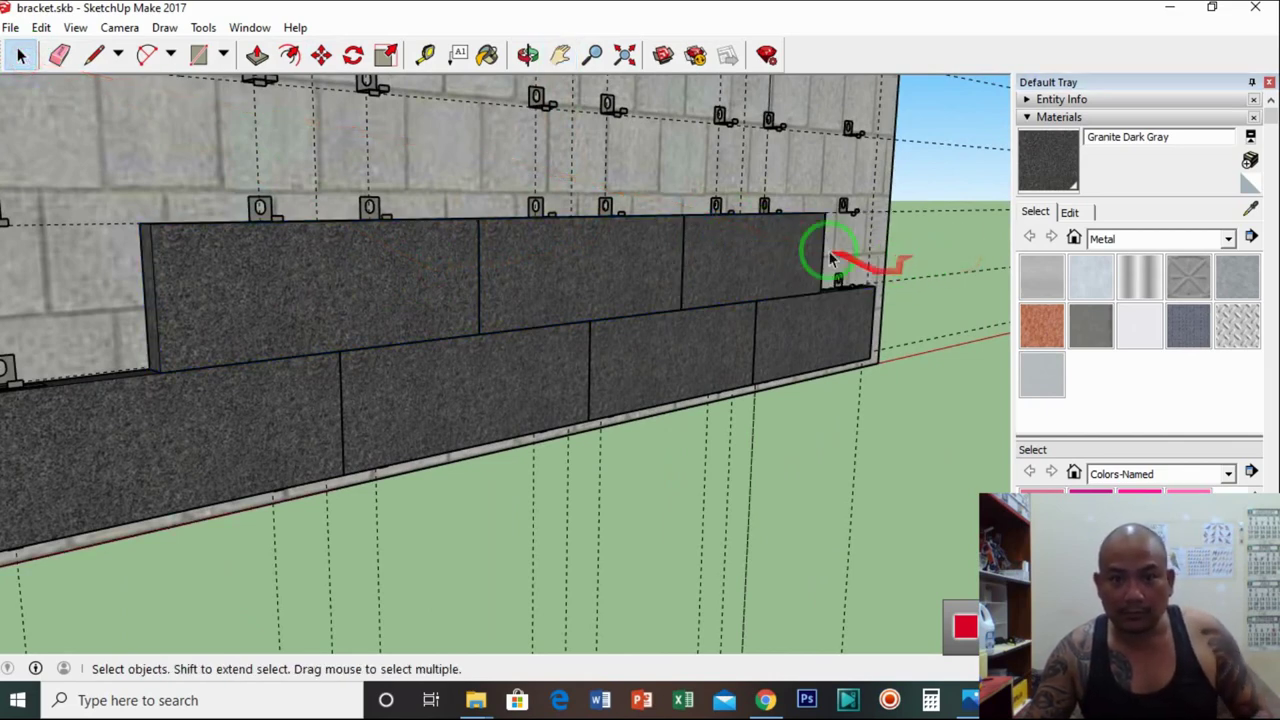
left_click(560, 54)
left_click_drag(590, 300, 586, 129)
Orbit to face the wall and select the three base-row panels
left_click(528, 54)
left_click_drag(510, 220, 366, 237)
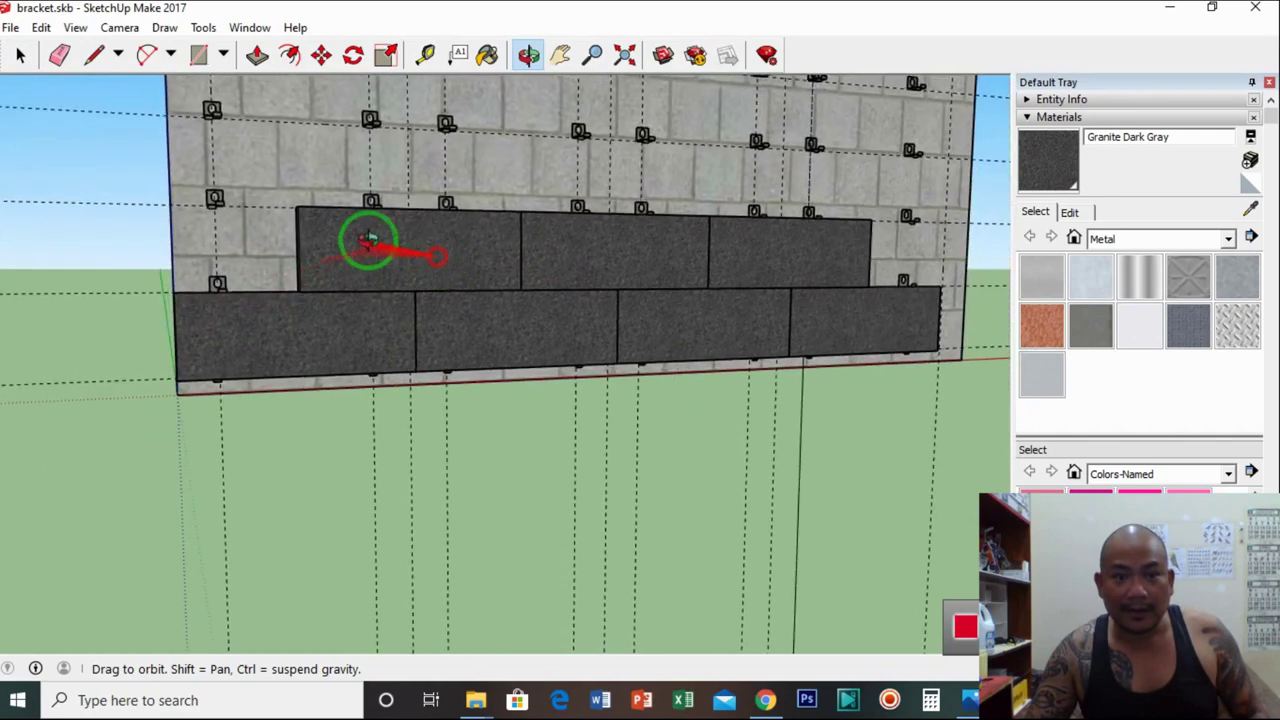
left_click(20, 55)
left_click(340, 346)
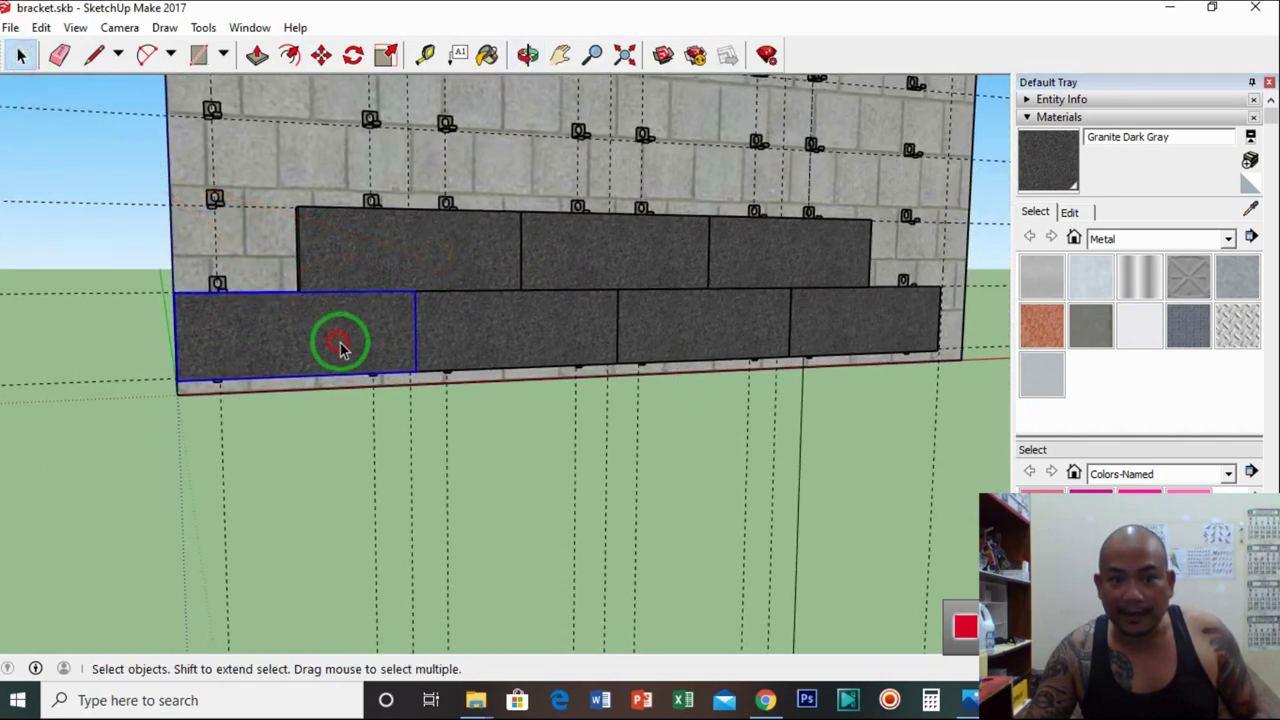
left_click(495, 357, "shift")
left_click(785, 345, "shift")
scroll(529, 325, "up", 3)
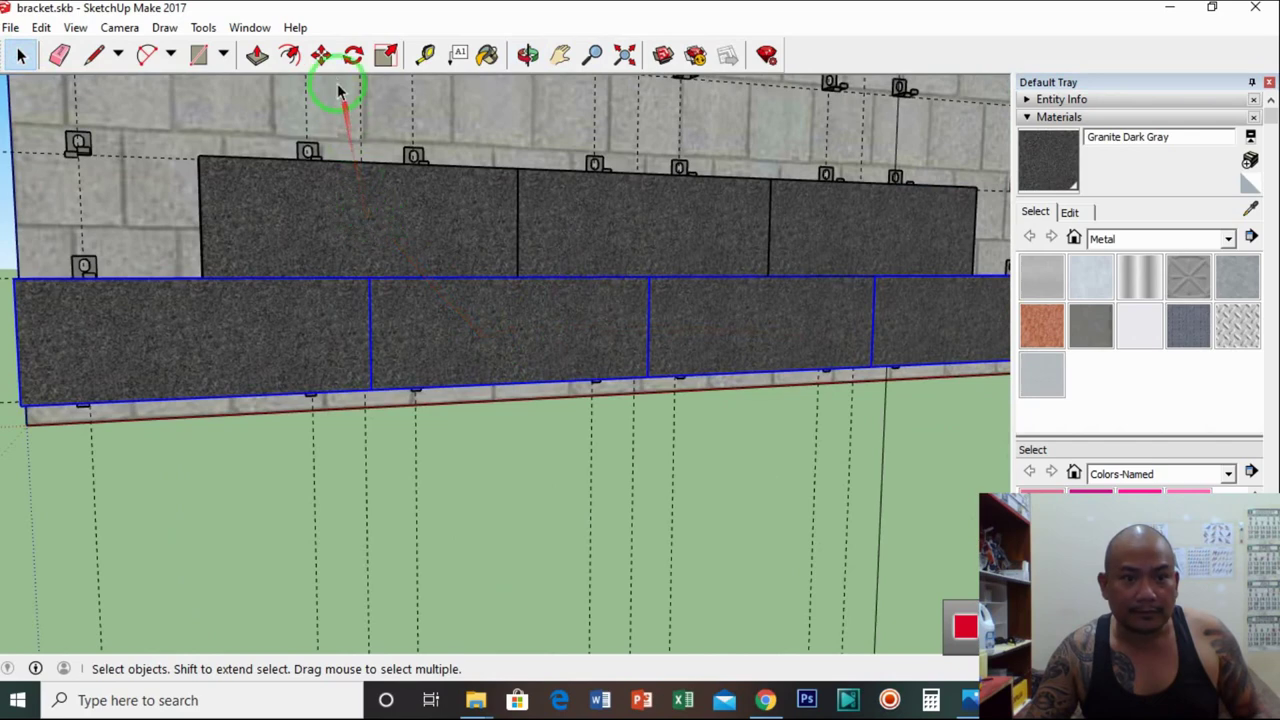
Copy the base panels with Move and Ctrl on top of the second row
left_click(321, 56)
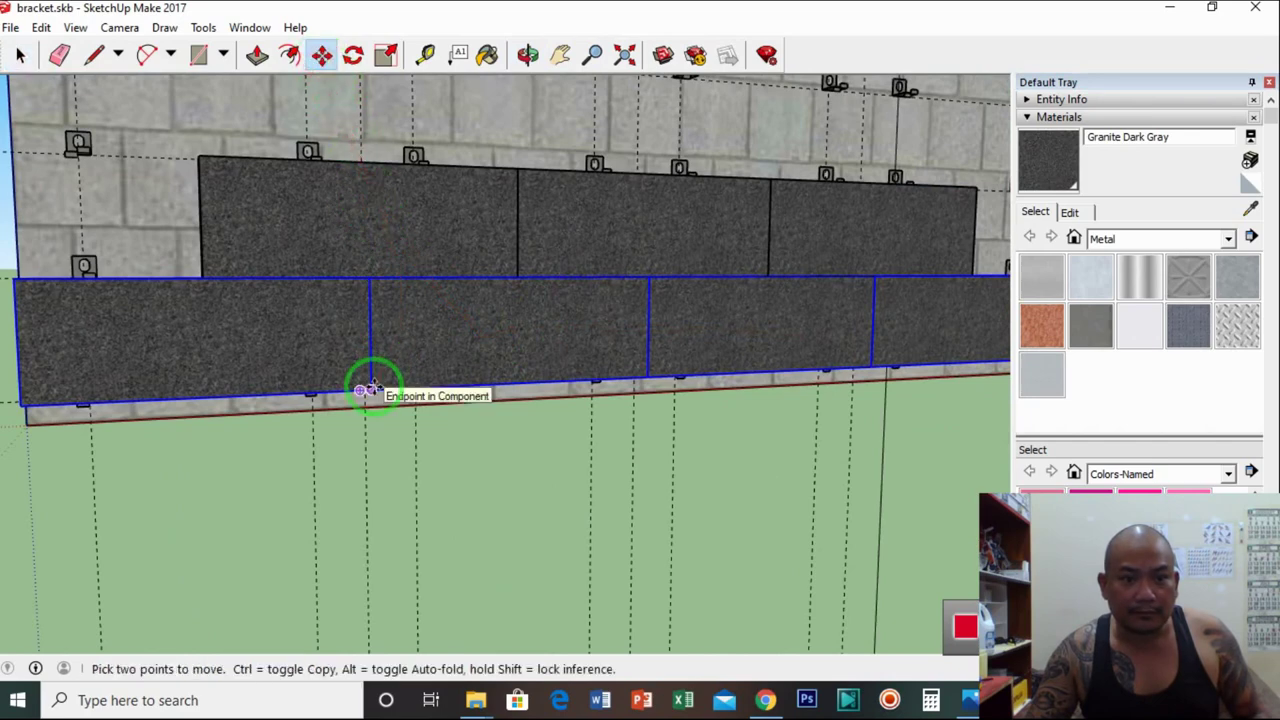
key("ctrl")
left_click(370, 390)
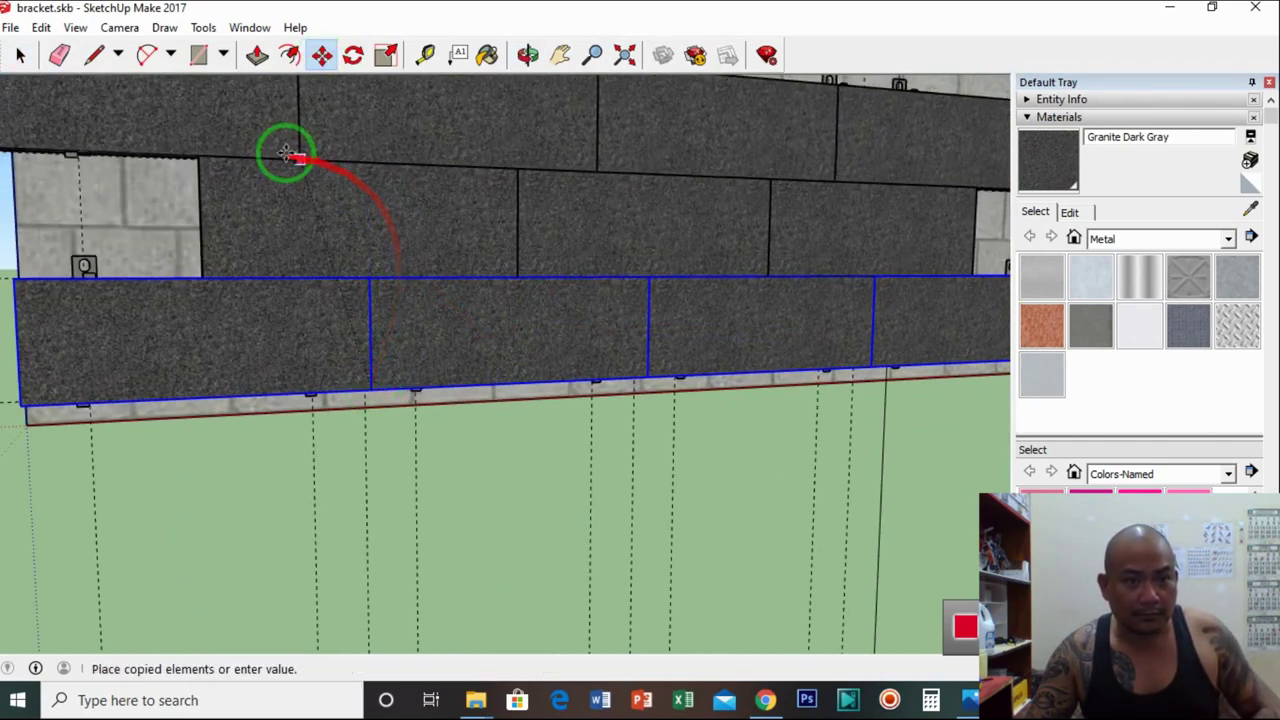
left_click(198, 156)
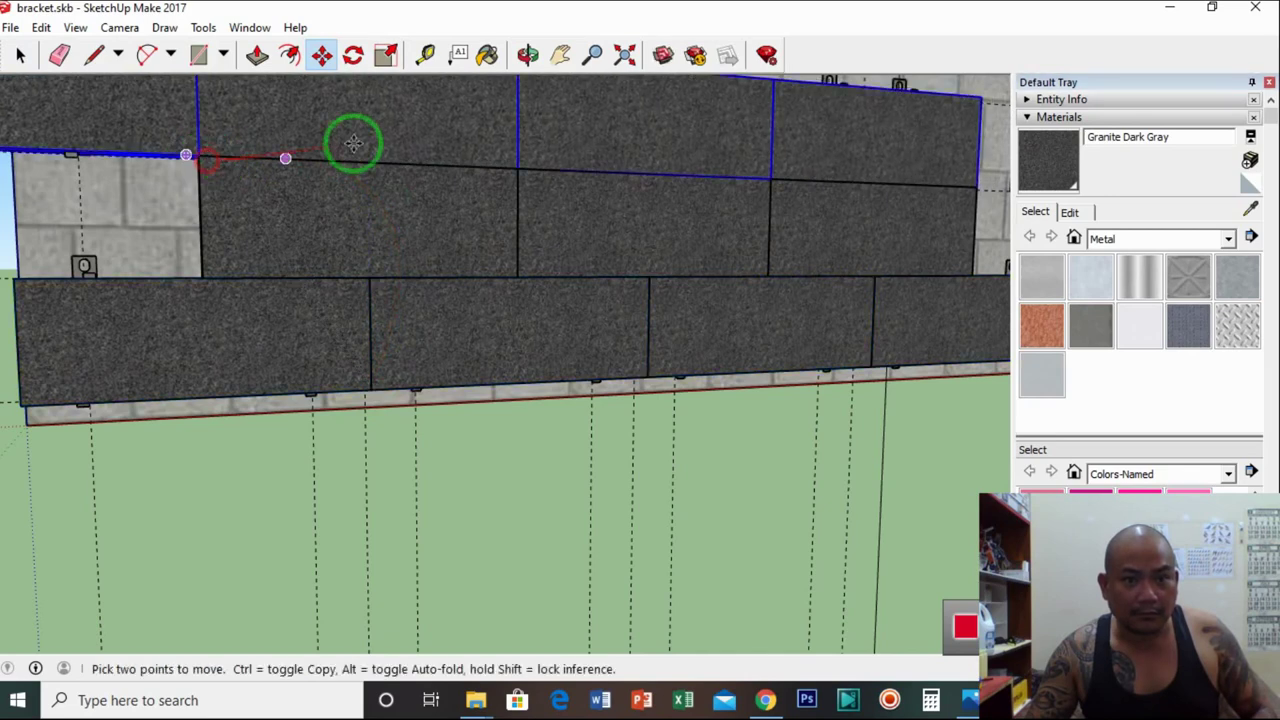
left_click(560, 55)
left_click_drag(560, 150, 555, 214)
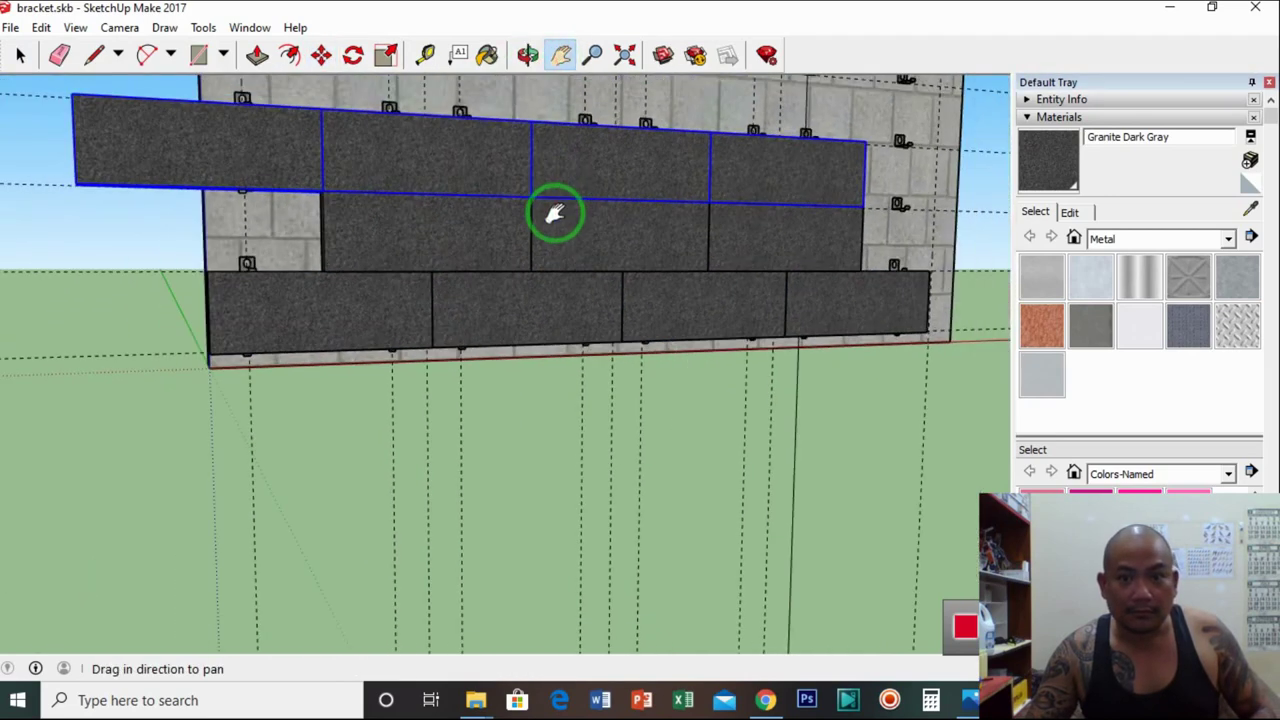
scroll(545, 216, "up", 2)
scroll(306, 209, "up", 1)
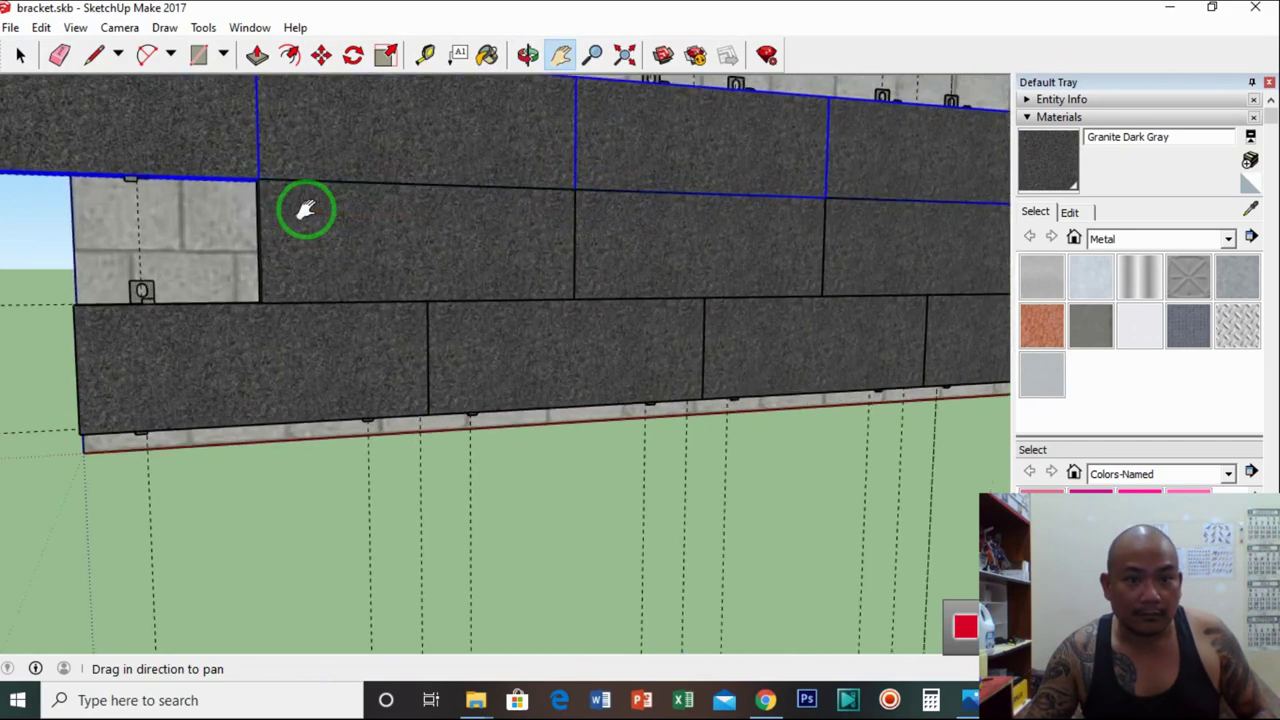
Shift the new top row sideways to line up with the wall edge
left_click(321, 55)
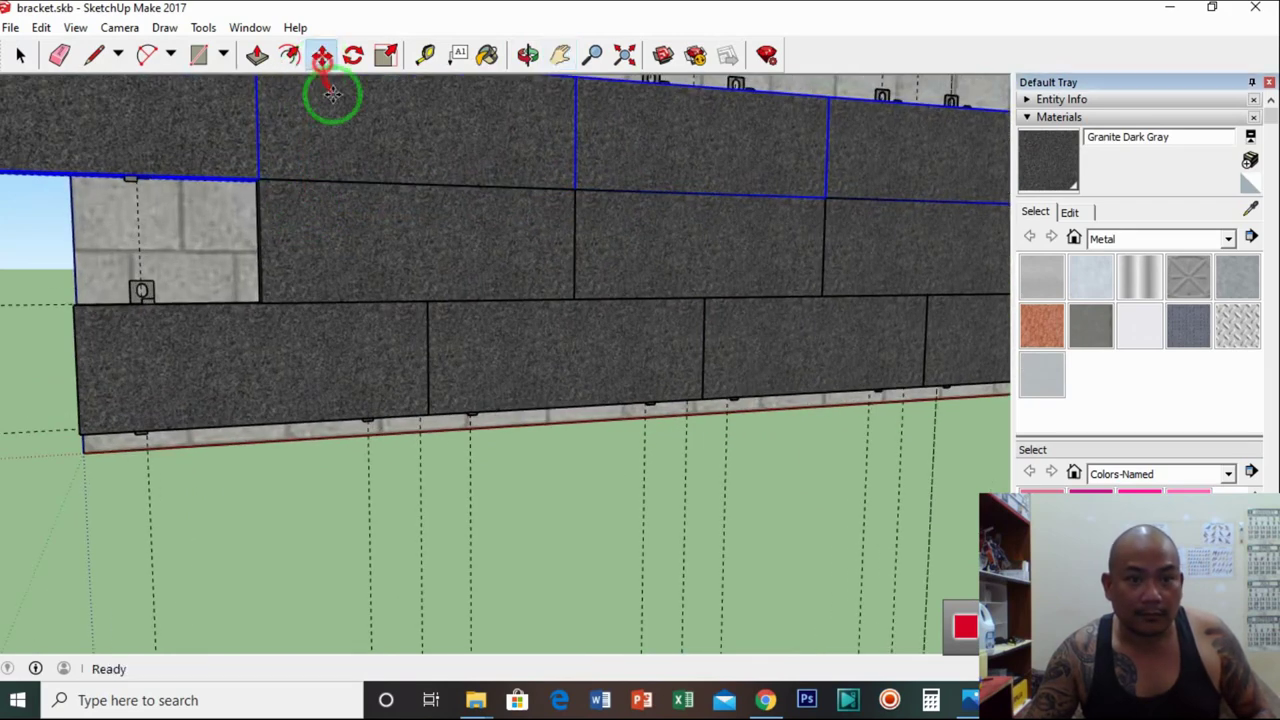
left_click(258, 181)
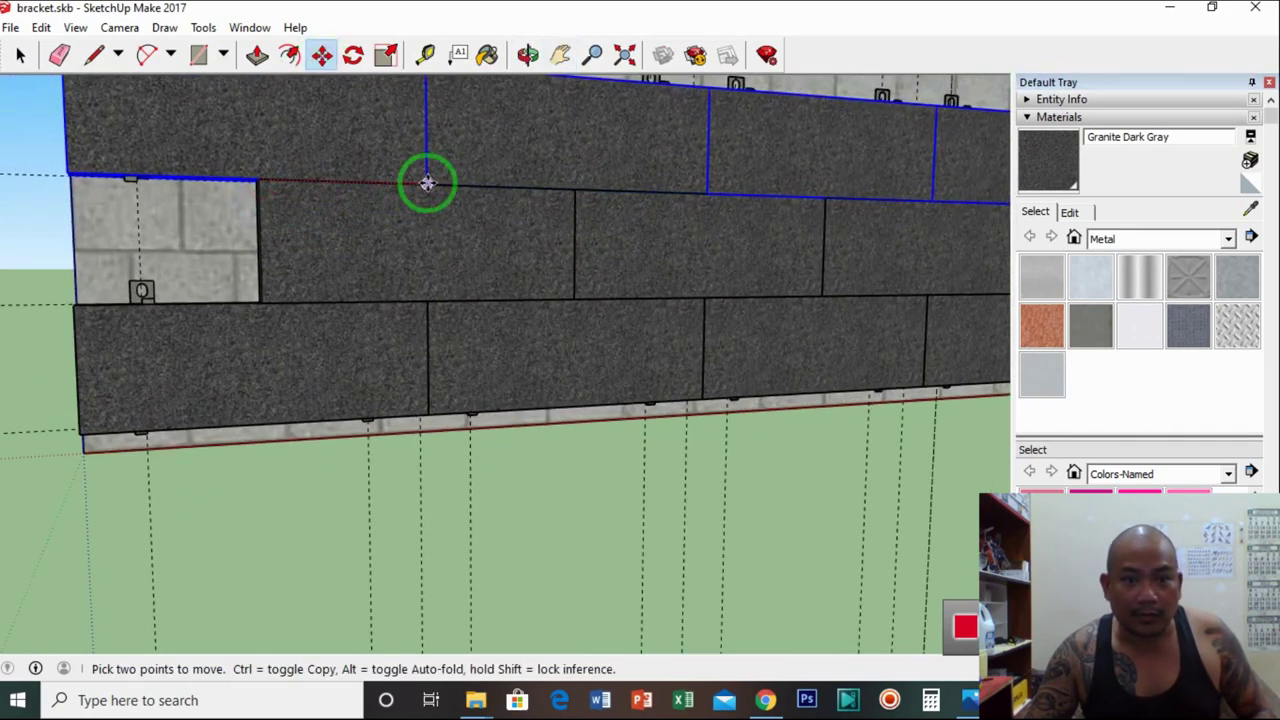
left_click(426, 183)
left_click(560, 55)
scroll(534, 209, "down", 3)
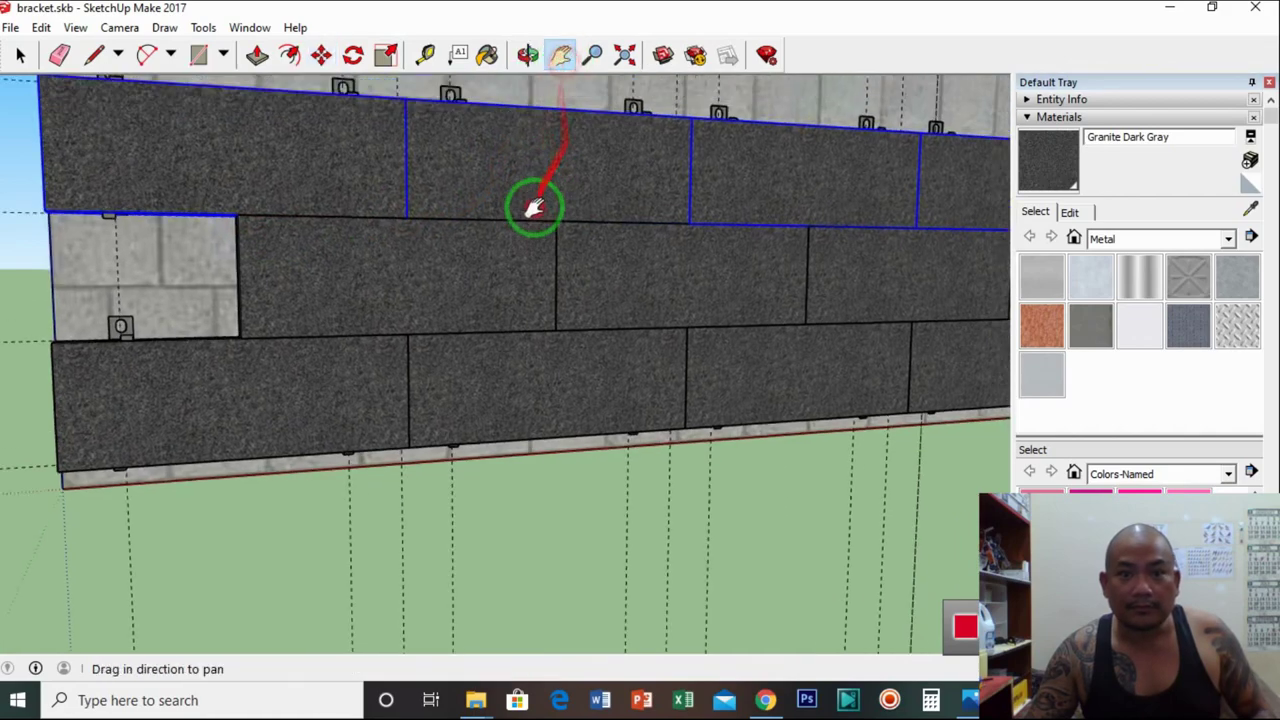
left_click_drag(512, 245, 342, 248)
left_click(527, 55)
scroll(342, 248, "up", 10)
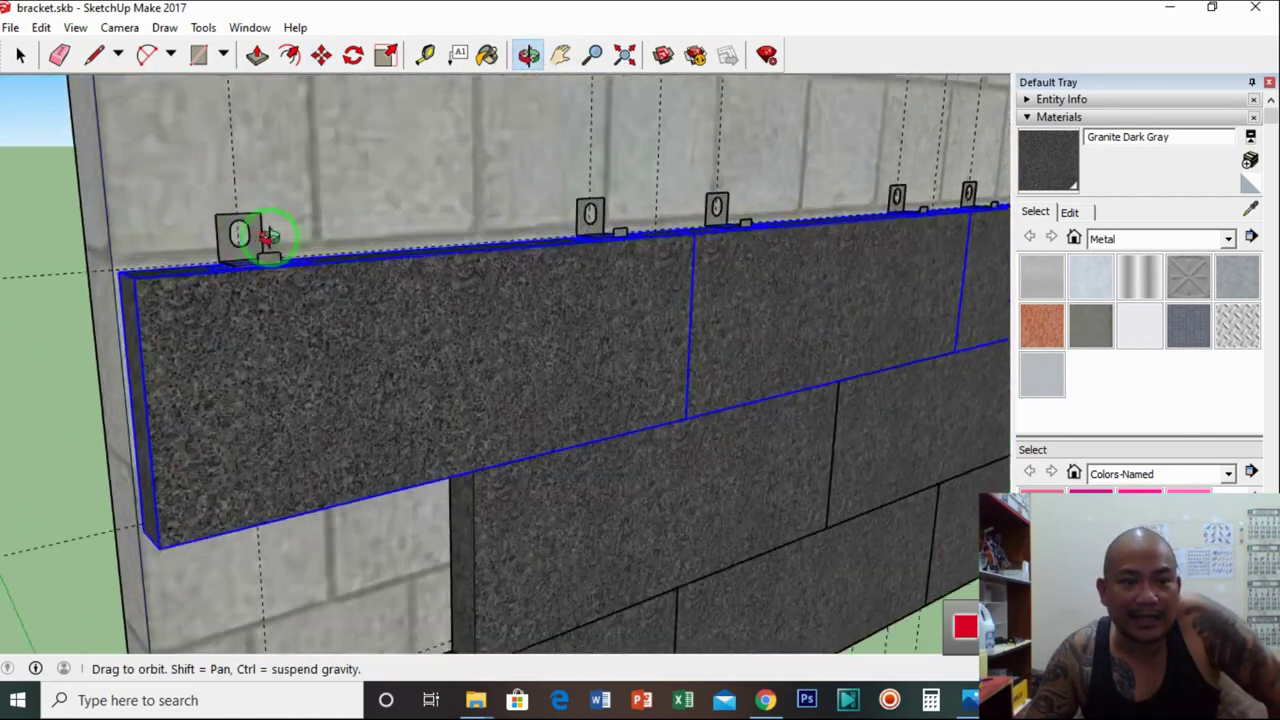
scroll(318, 278, "up", 4)
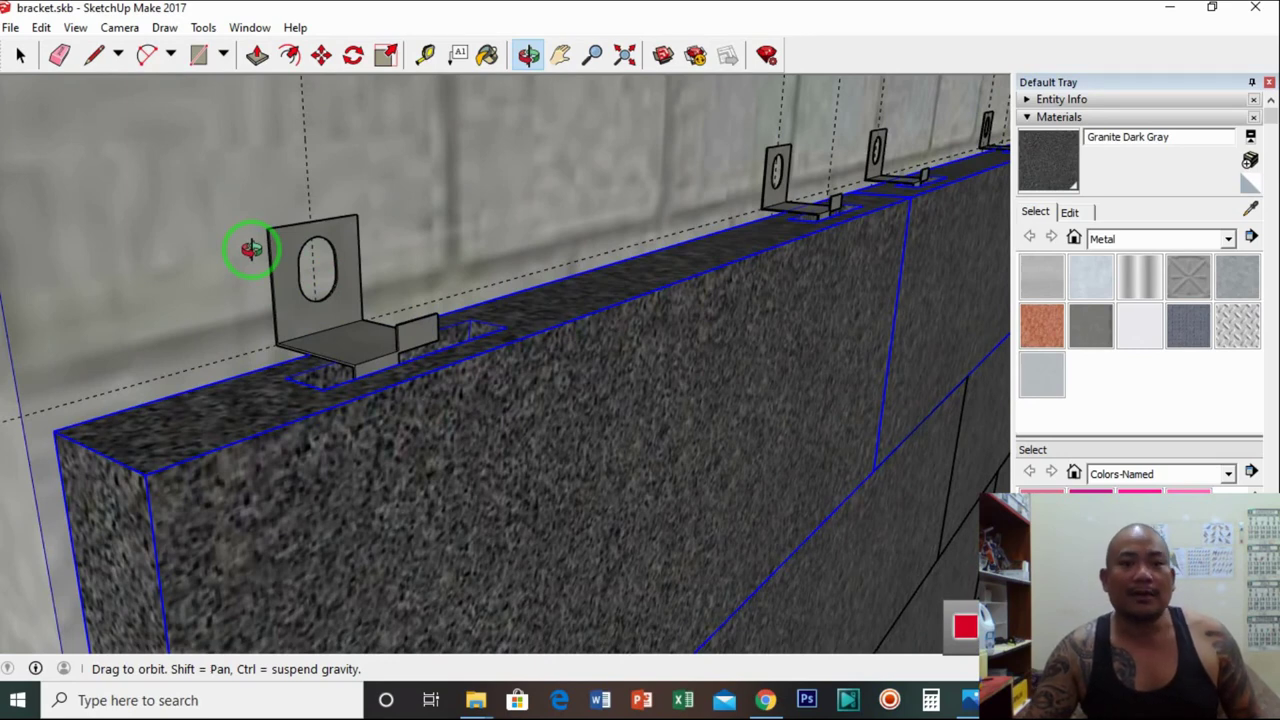
left_click(560, 55)
scroll(577, 229, "down", 3)
scroll(577, 268, "up", 3)
left_click_drag(577, 268, 517, 229)
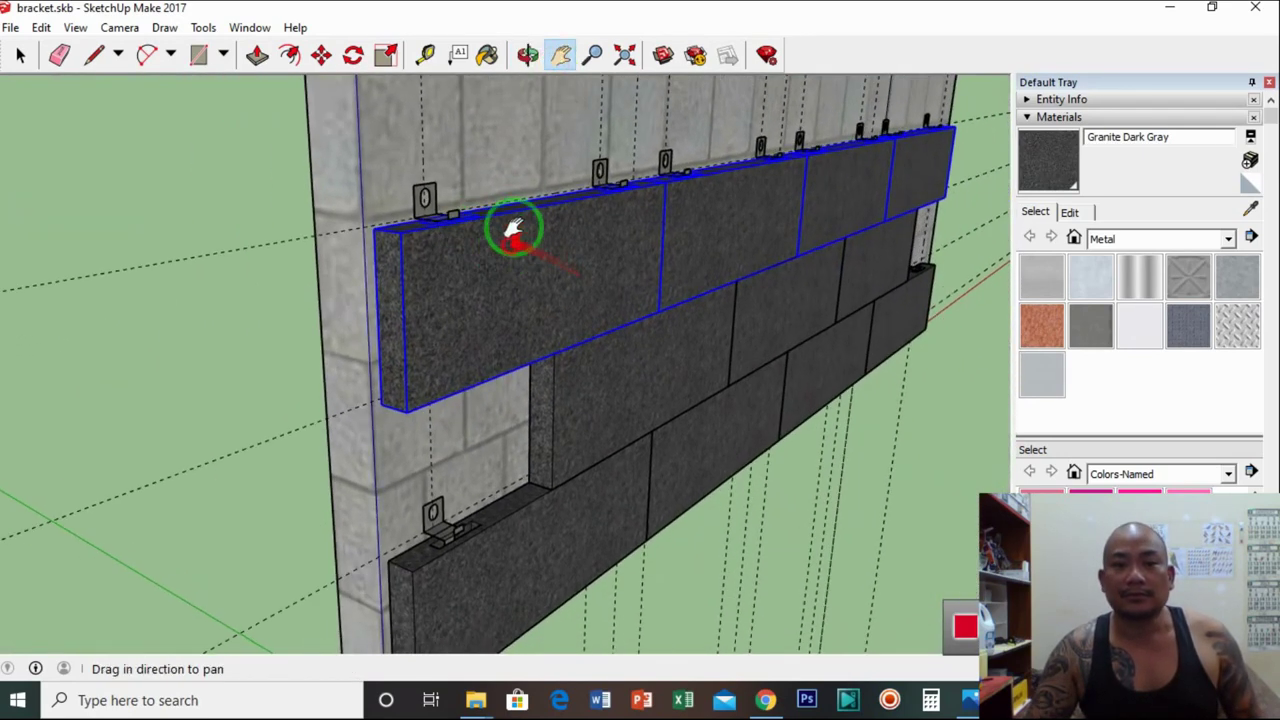
left_click(528, 55)
left_click_drag(530, 150, 453, 218)
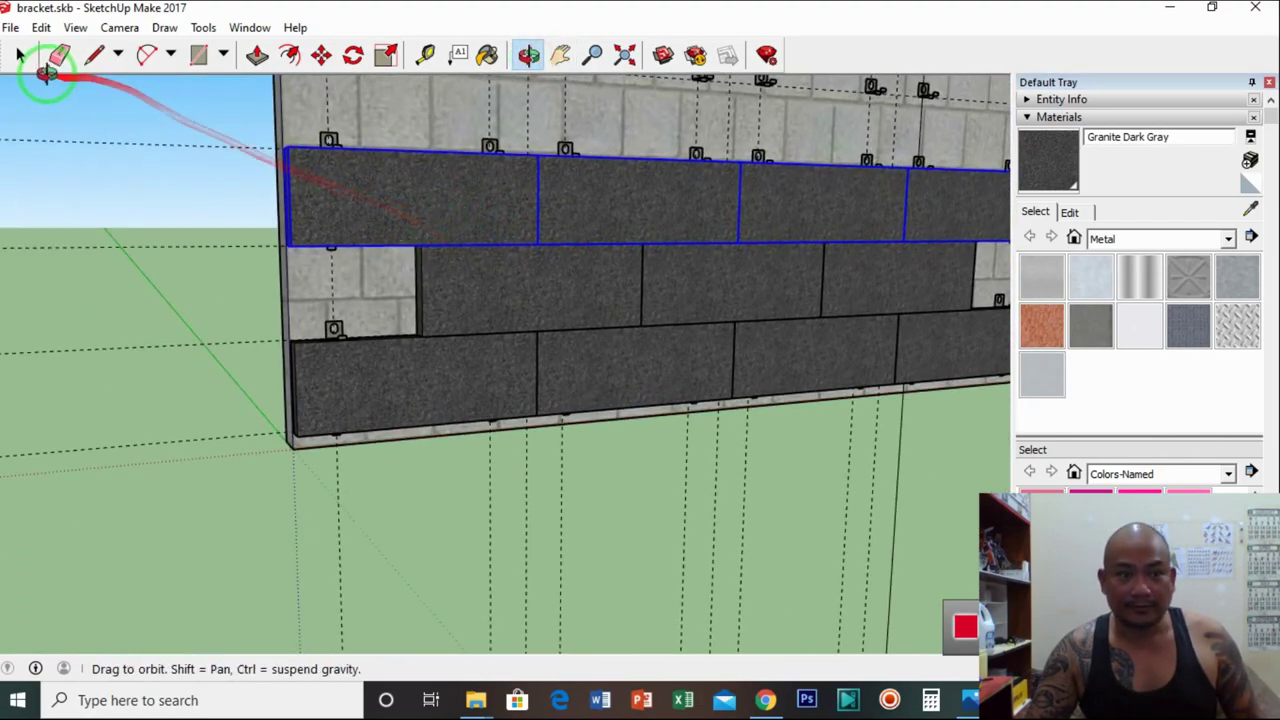
Select the three middle-row panels and four top-row panels
left_click(20, 55)
left_click(522, 287)
left_click(712, 293, "shift")
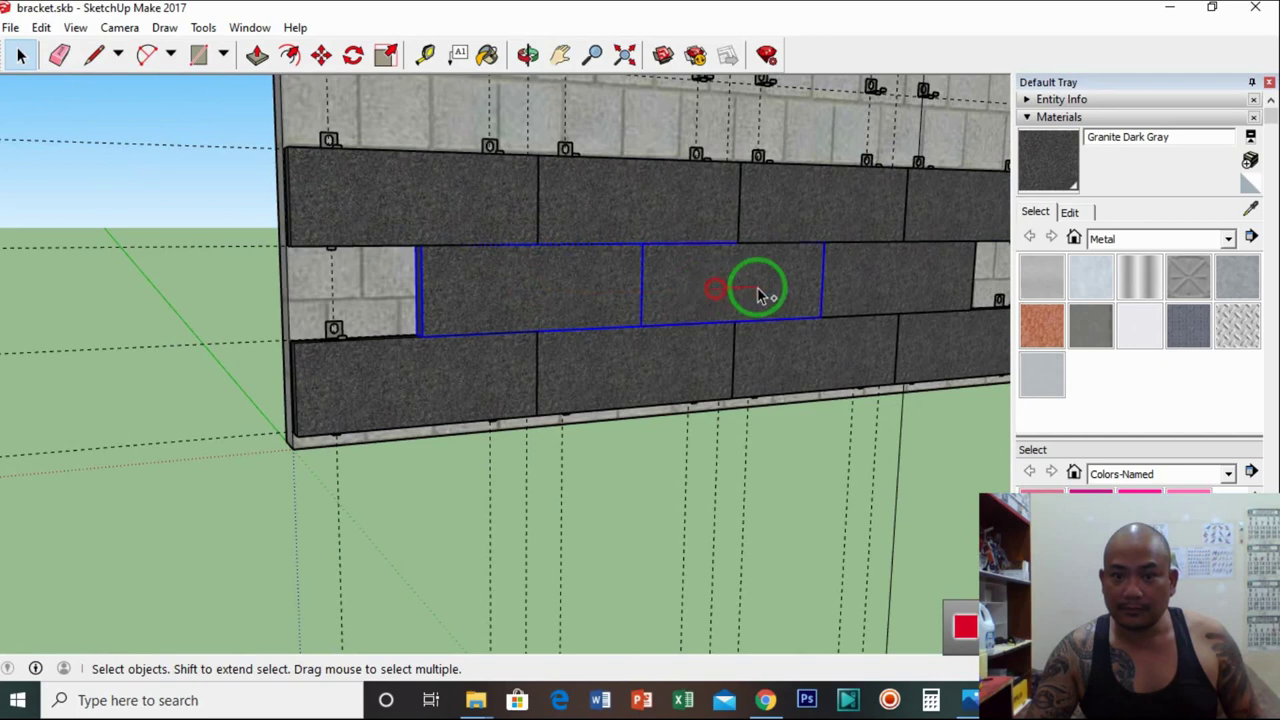
left_click(857, 289, "shift")
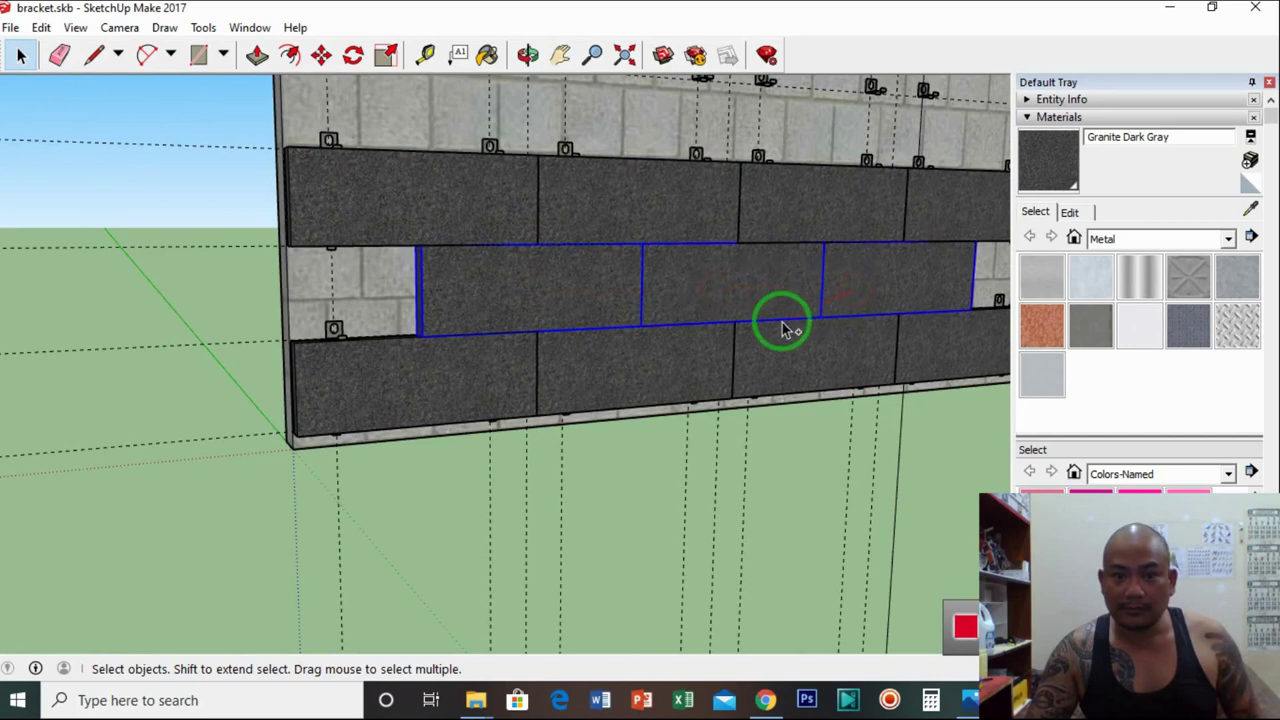
left_click(520, 222, "shift")
left_click(640, 212, "shift")
left_click(800, 208, "shift")
left_click(930, 210, "shift")
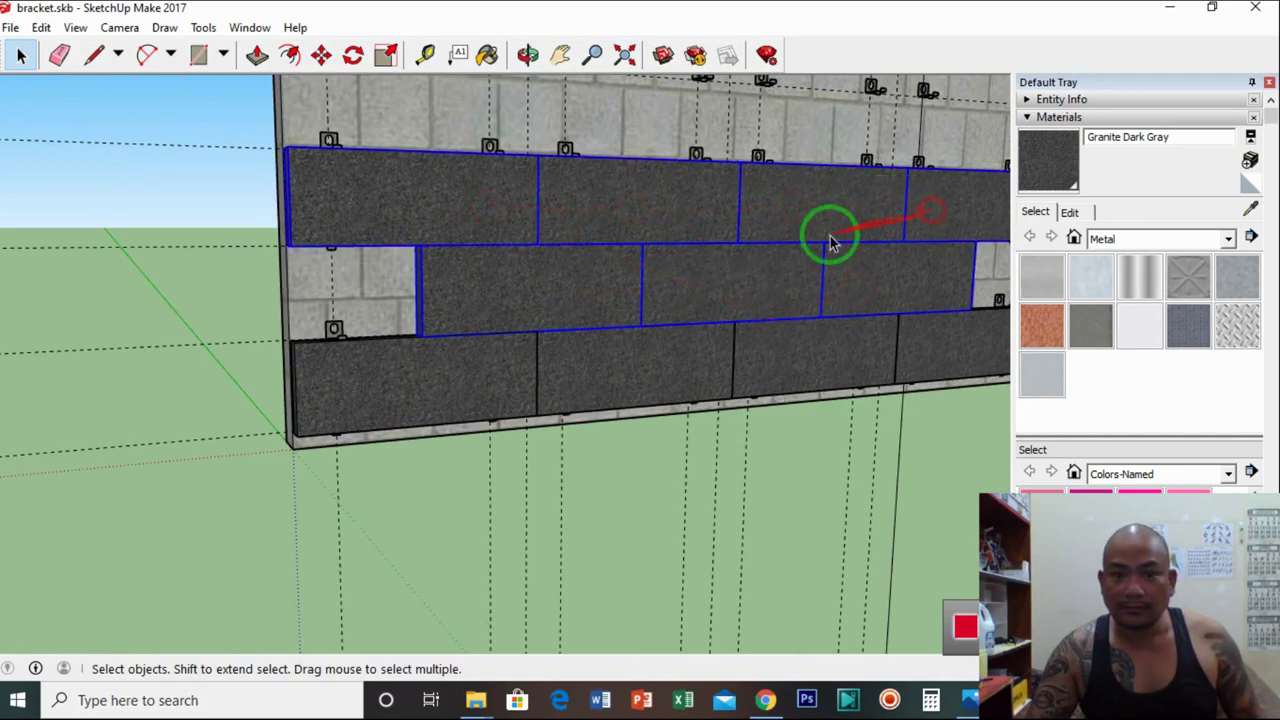
scroll(645, 287, "up", 2)
Copy both selected panel rows one course higher with Move and Ctrl
left_click(321, 54)
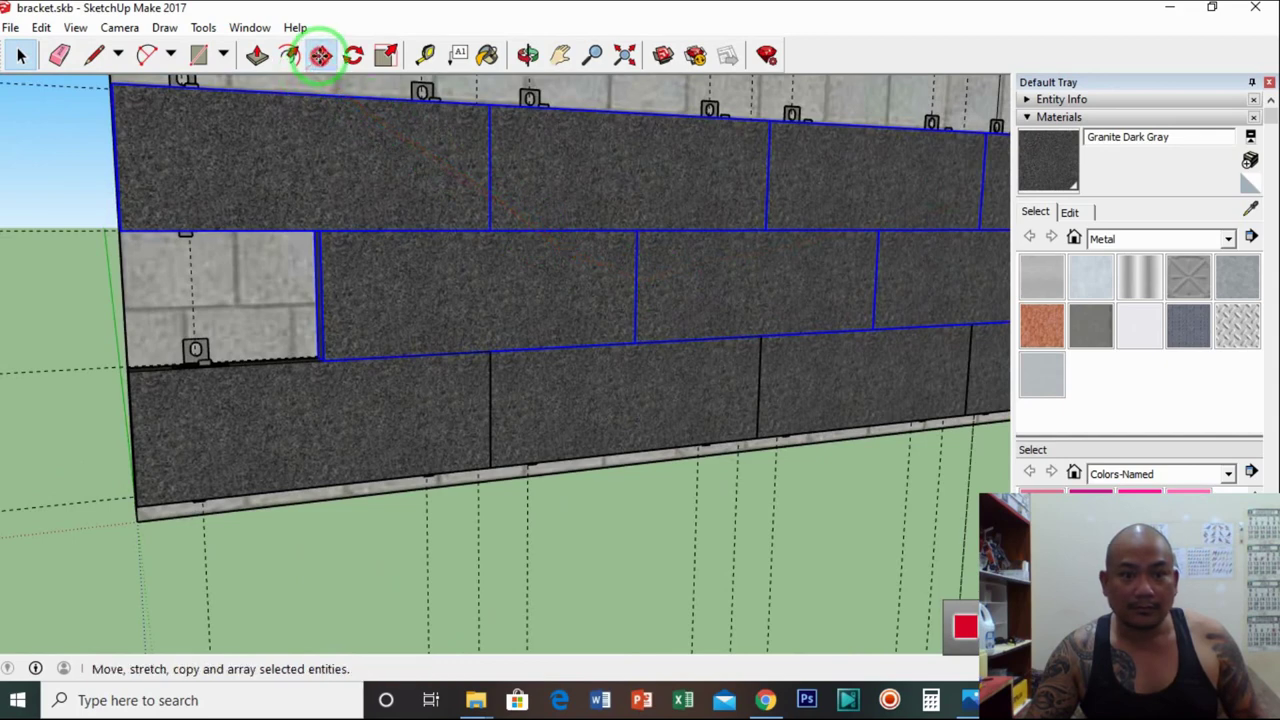
key("ctrl")
left_click(490, 352)
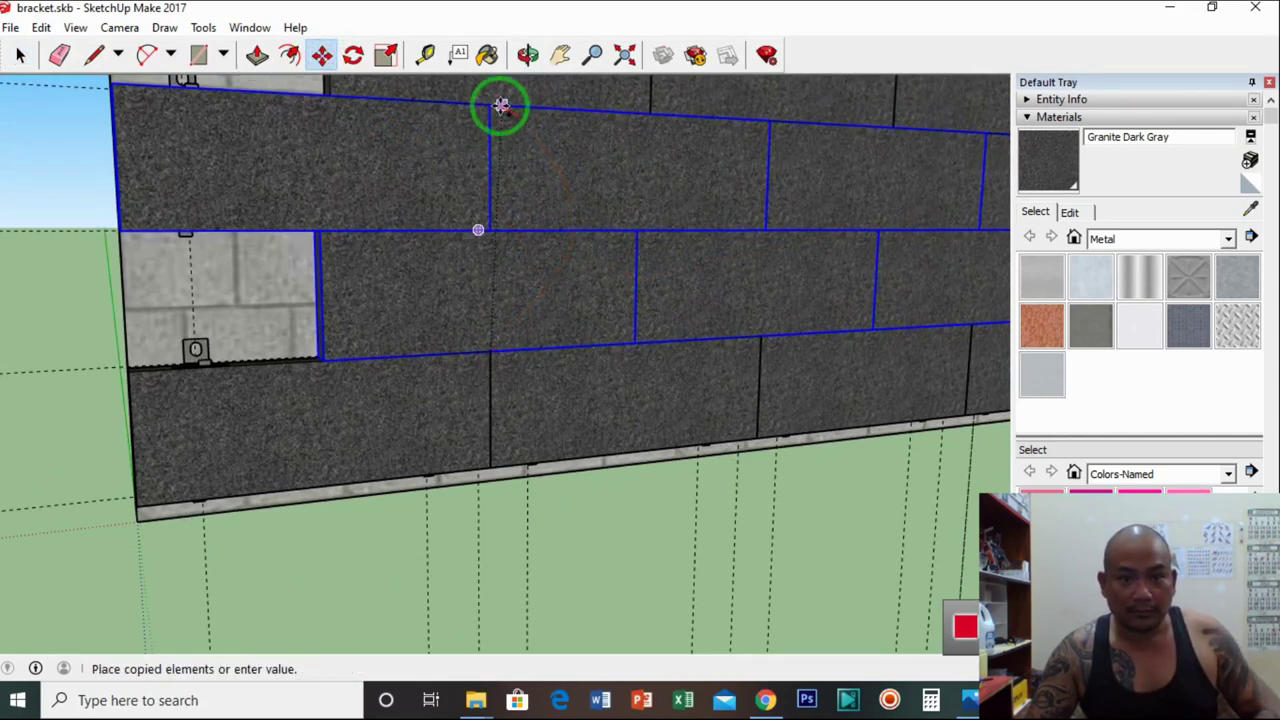
left_click(490, 103)
Pan, zoom and orbit over the wall to check the five panel rows
left_click(561, 54)
left_click_drag(554, 174, 537, 429)
scroll(553, 268, "down", 3)
scroll(537, 429, "up", 2)
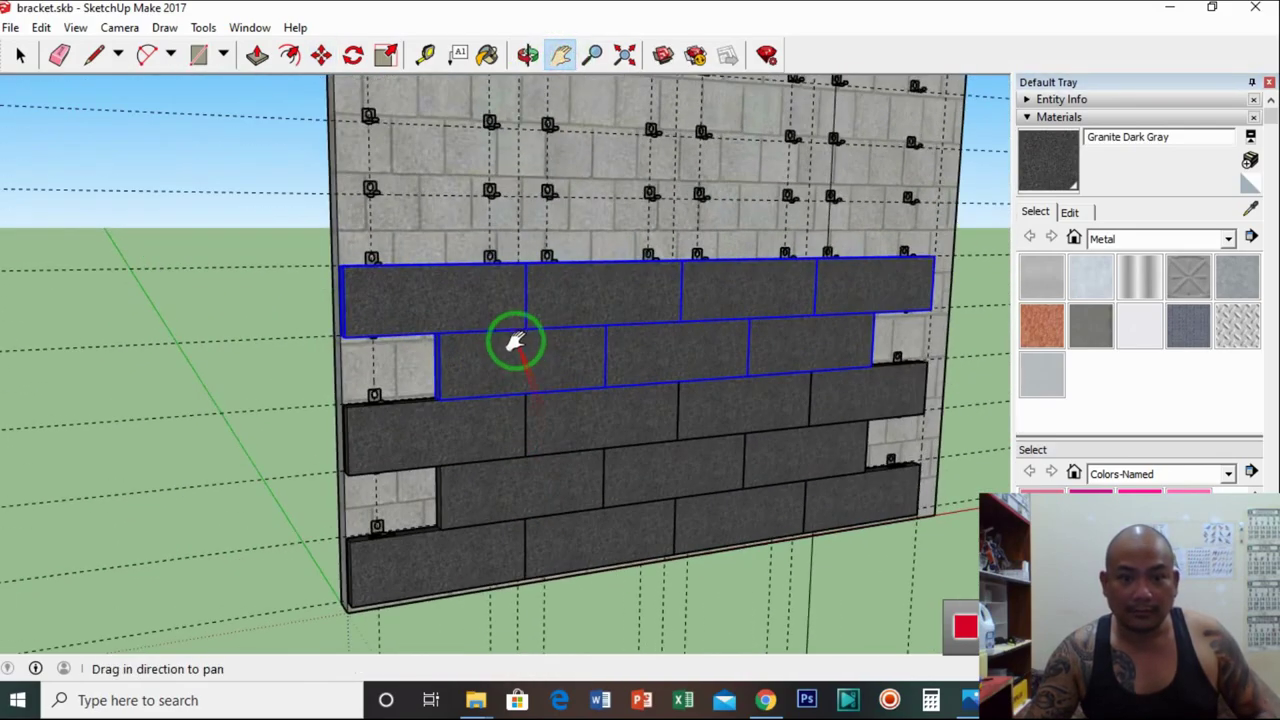
scroll(517, 350, "up", 2)
scroll(518, 354, "down", 4)
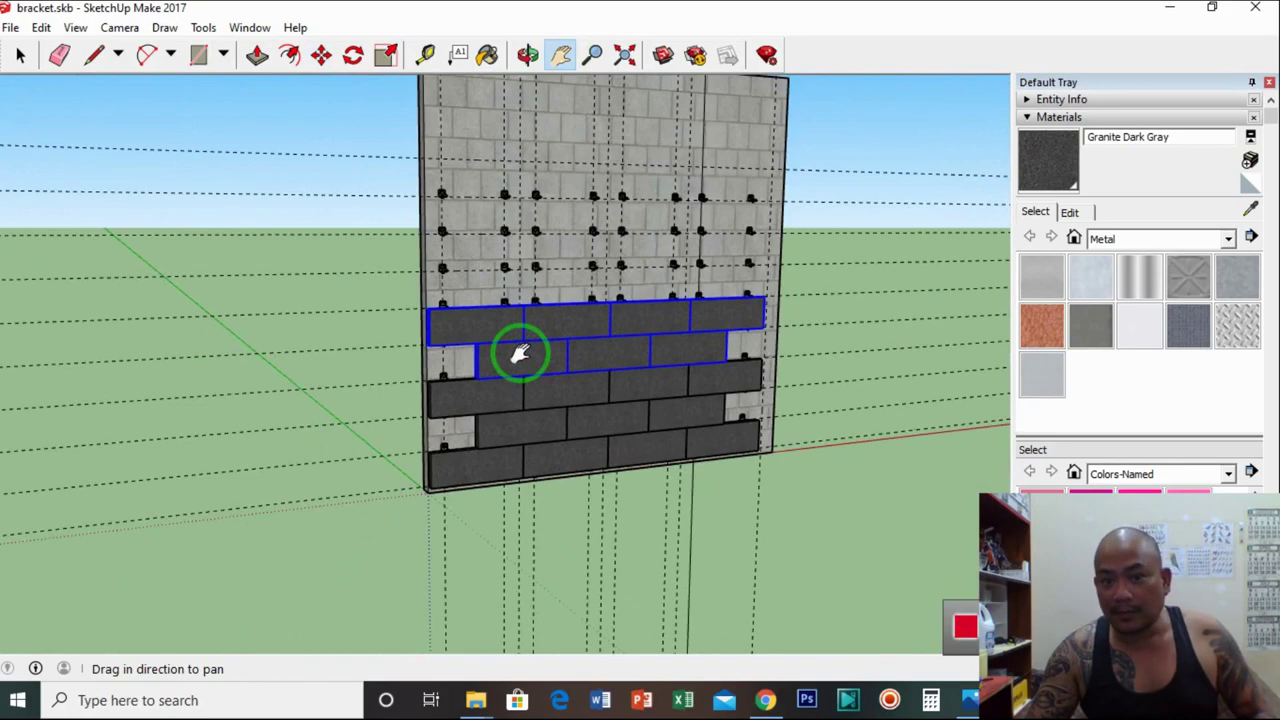
scroll(556, 318, "up", 3)
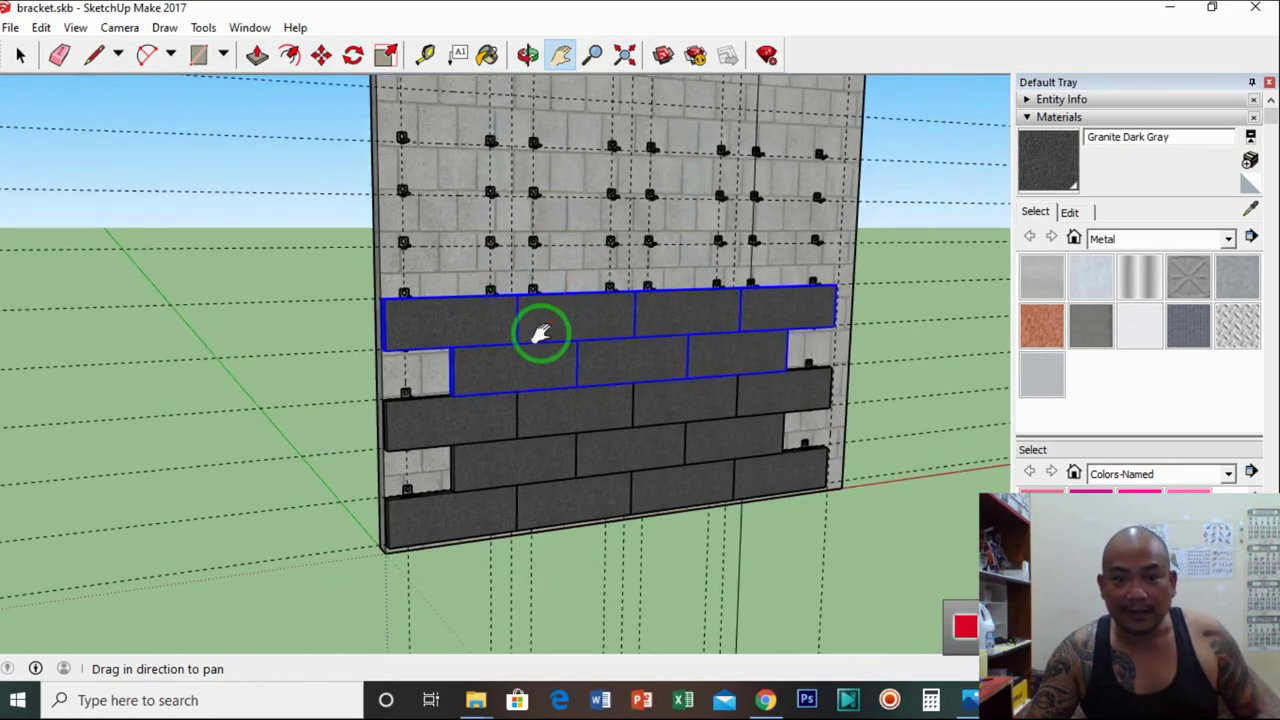
scroll(540, 334, "down", 1)
scroll(523, 363, "up", 4)
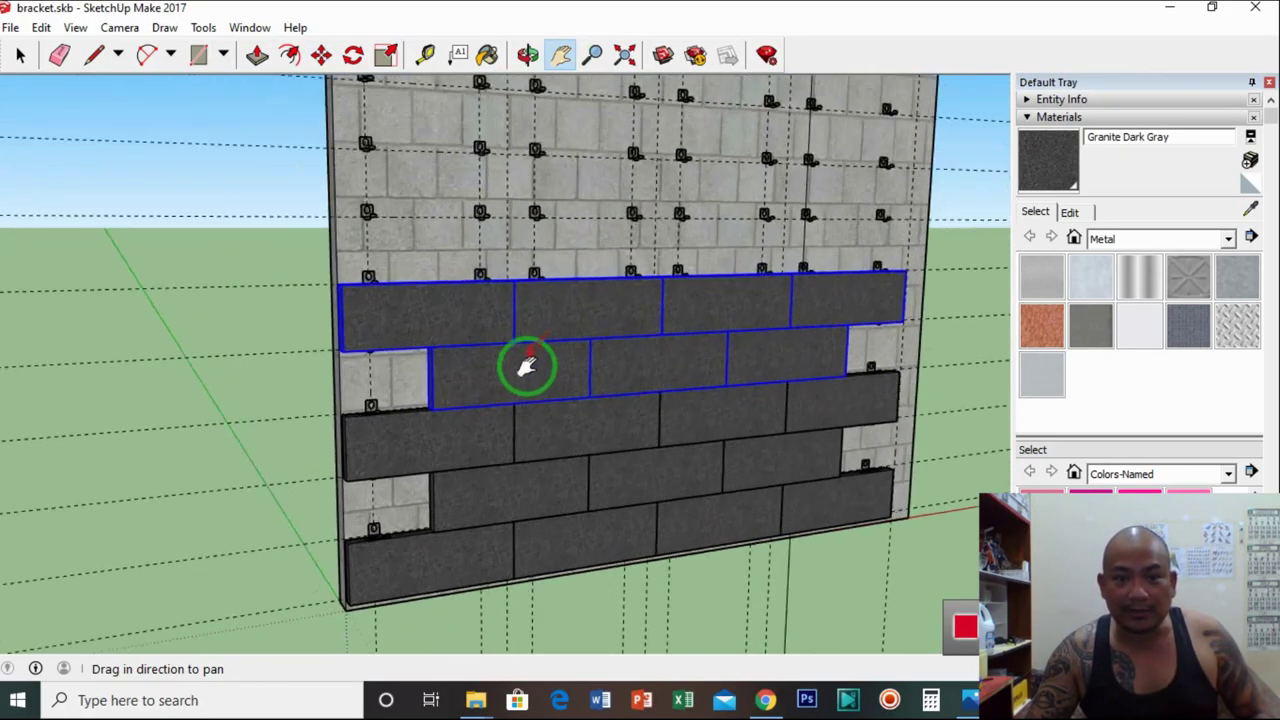
scroll(527, 370, "down", 2)
scroll(527, 370, "down", 3)
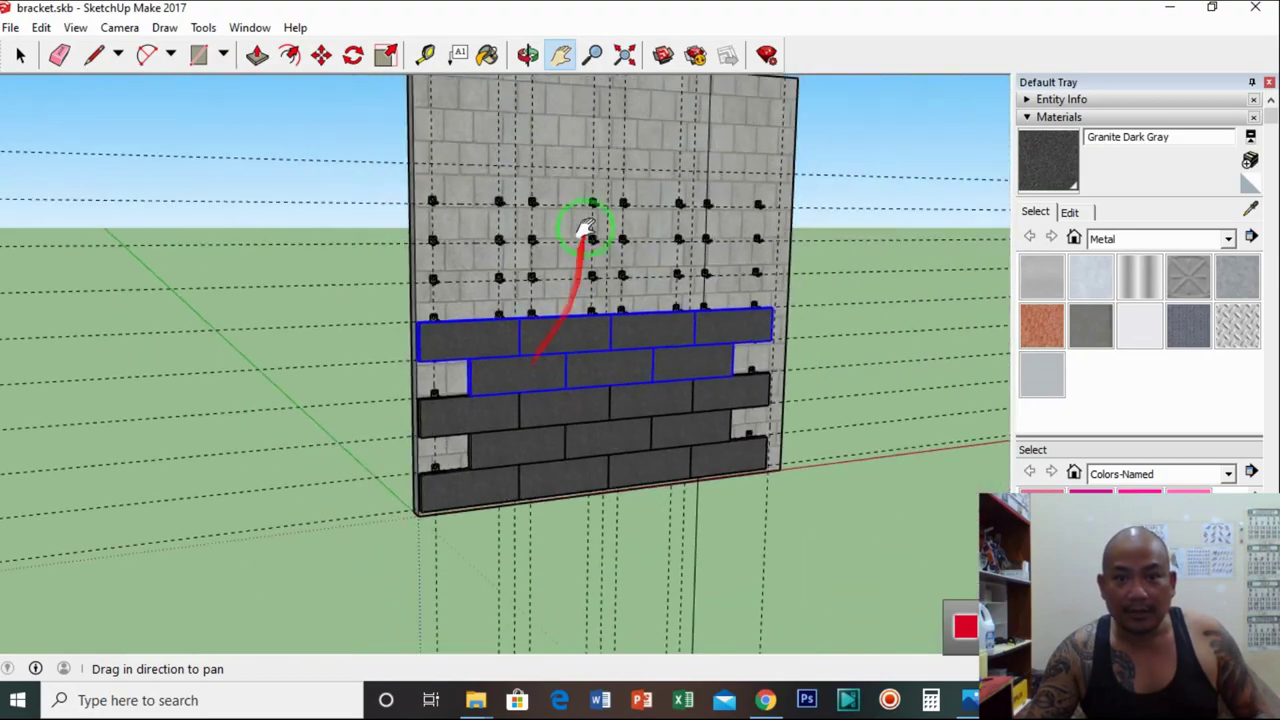
left_click(528, 54)
left_click_drag(580, 266, 485, 355)
Copy the selected granite panel rows one course up the wall
scroll(485, 355, "up", 8)
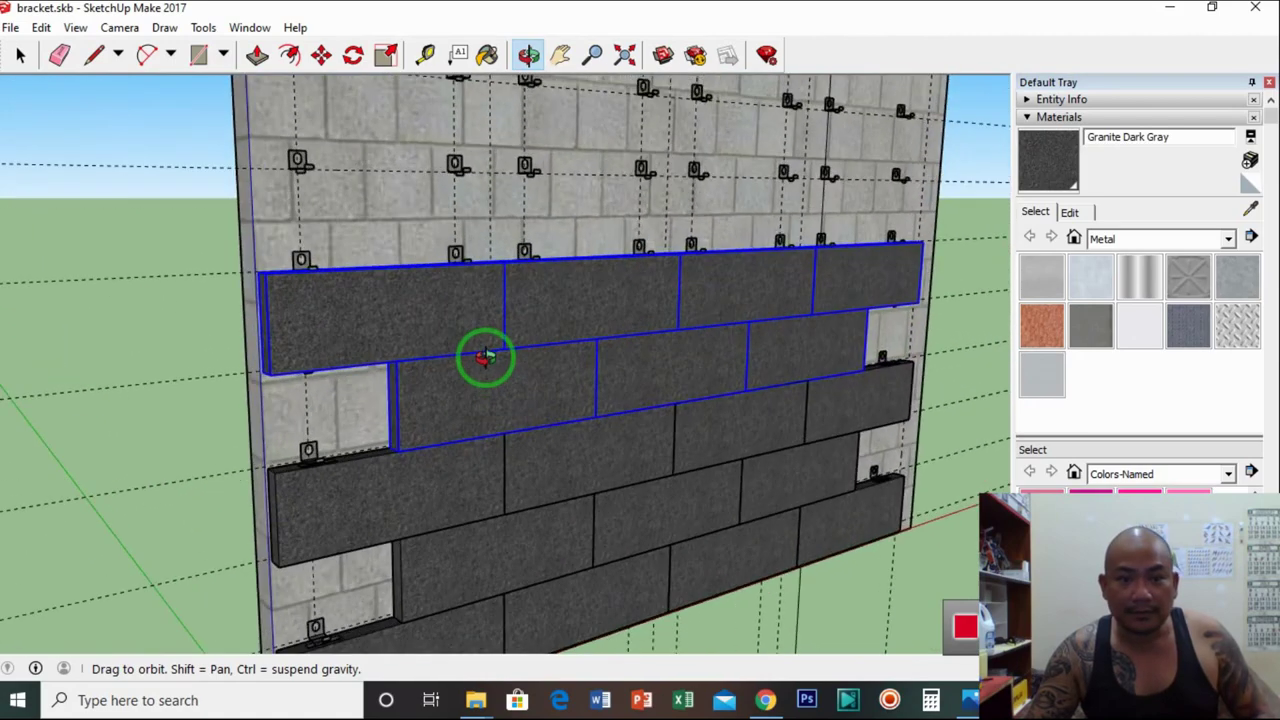
left_click(321, 57)
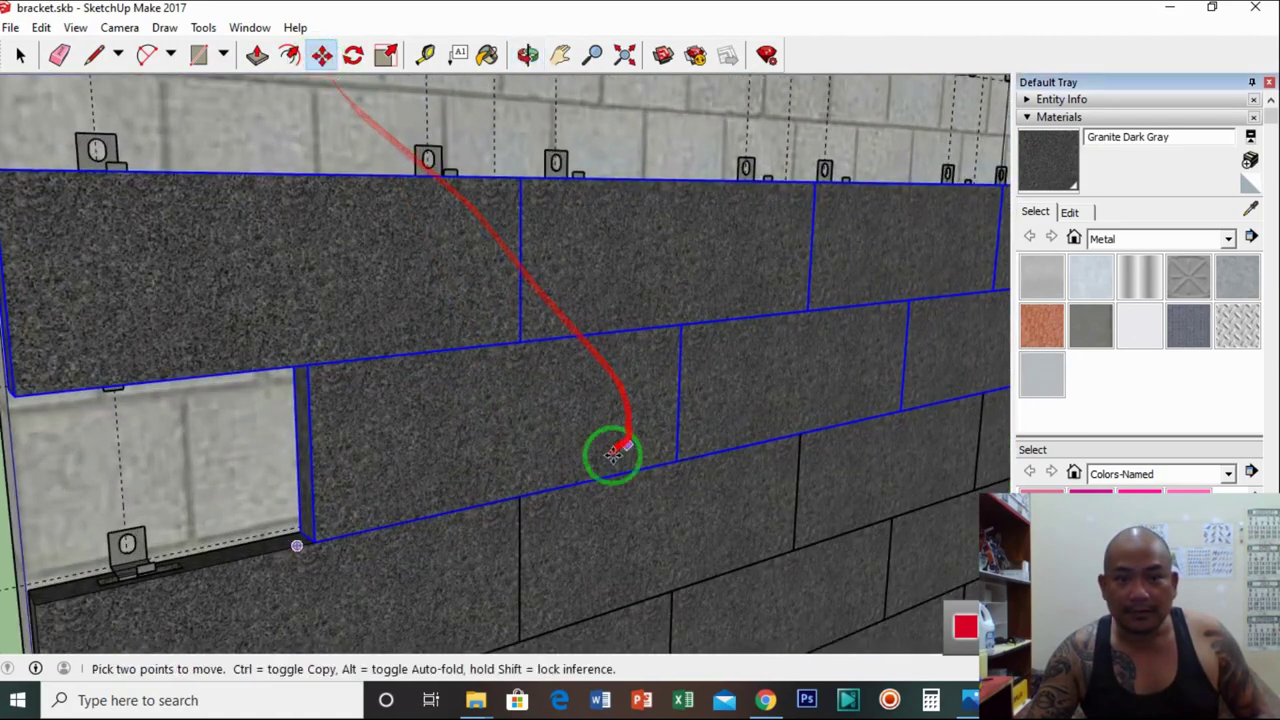
left_click(521, 497)
key("ctrl")
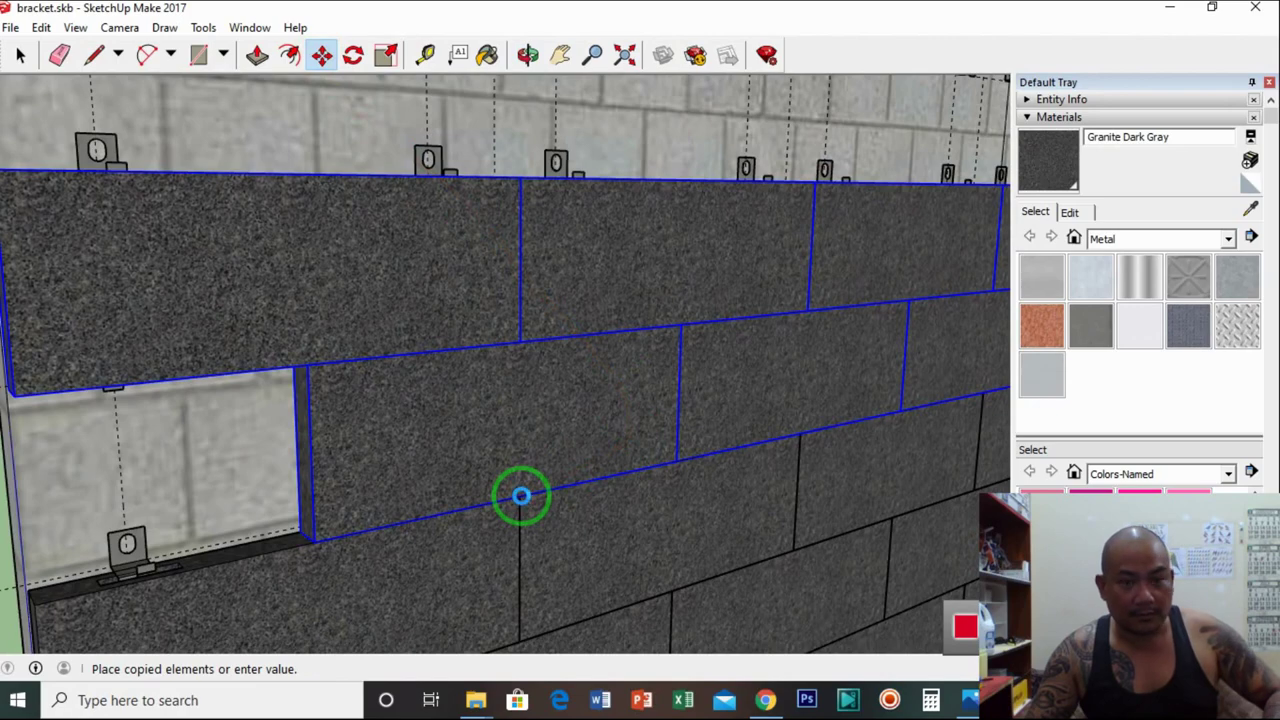
left_click(523, 177)
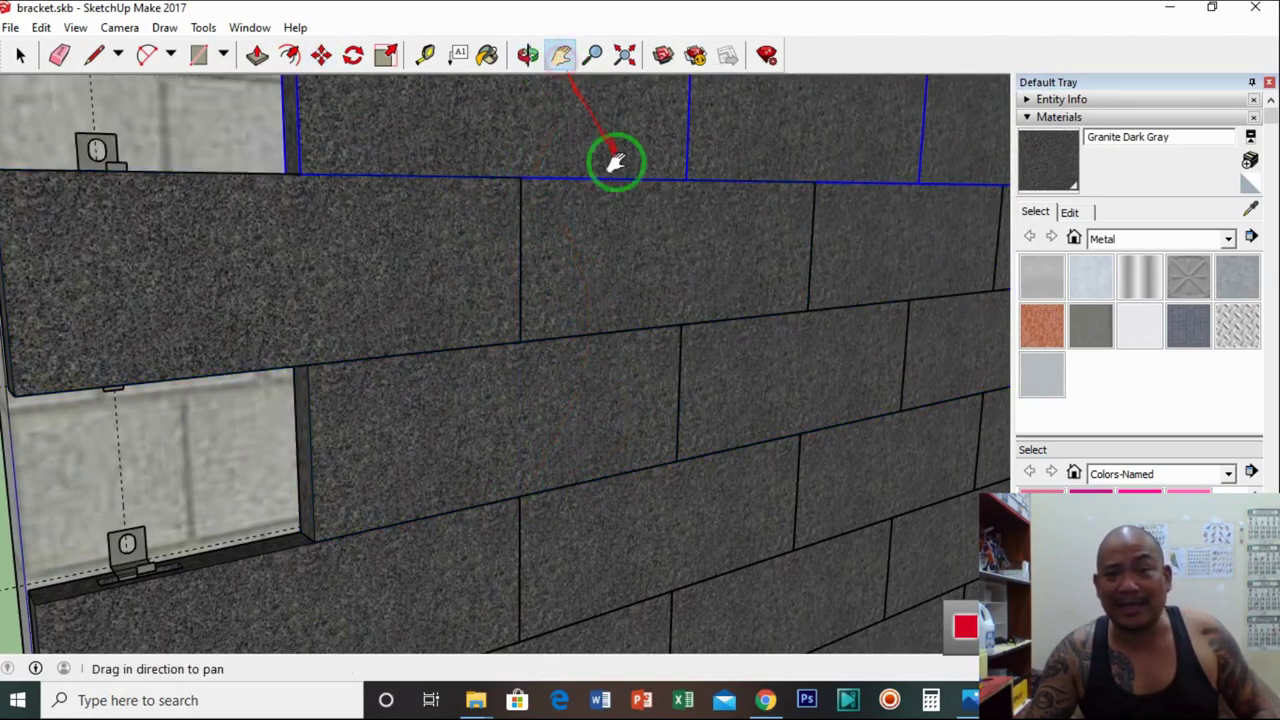
left_click_drag(616, 162, 561, 272)
left_click_drag(561, 278, 559, 330)
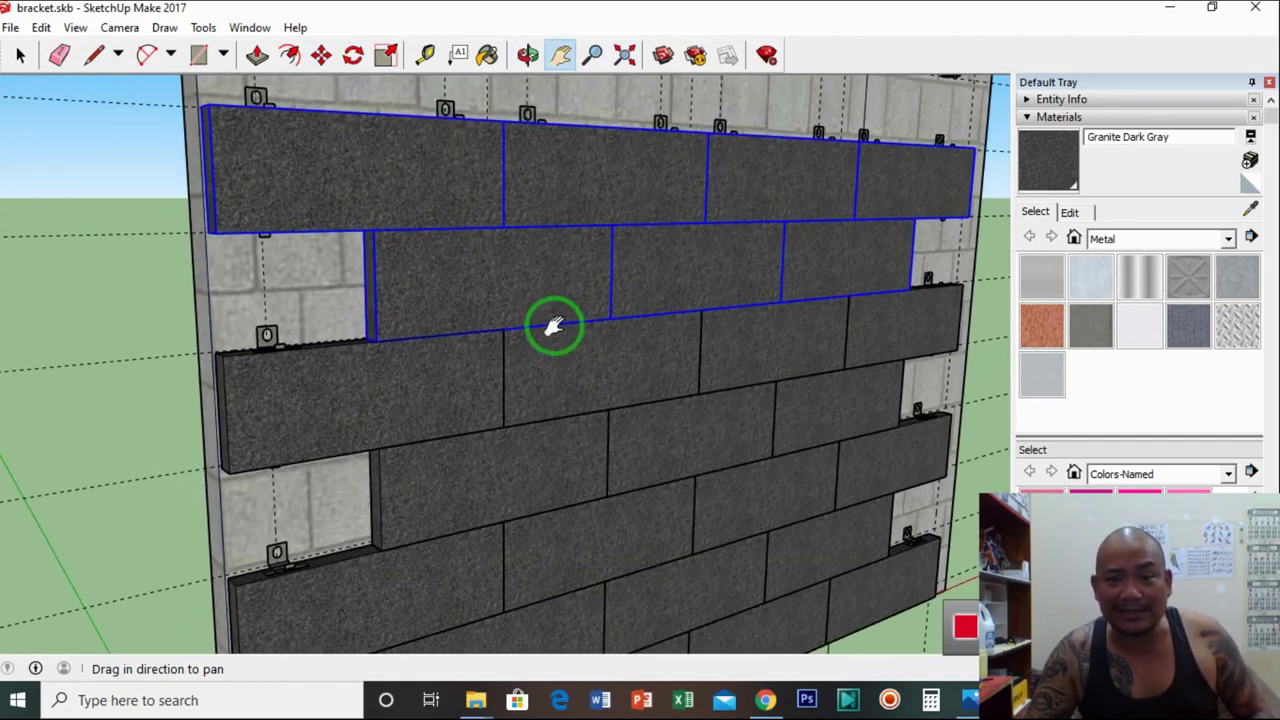
Copy the rows another course higher, snapping from their lower edge
left_click(321, 55)
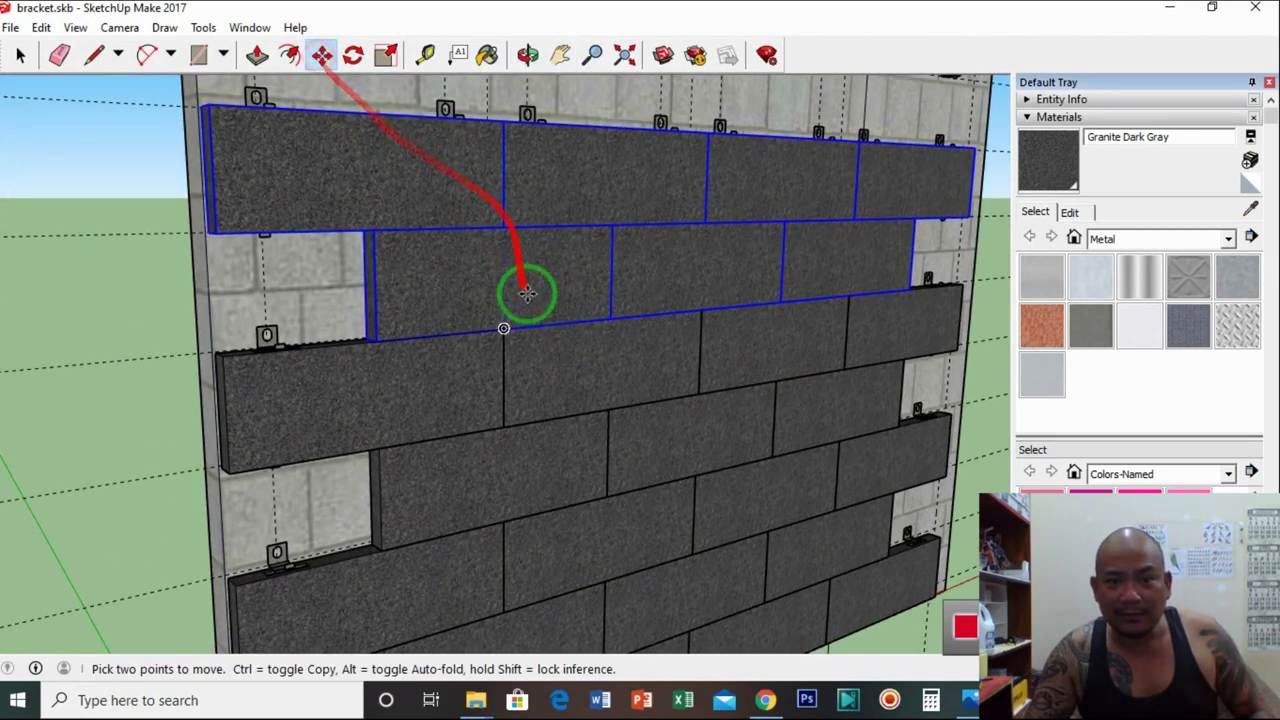
key("ctrl")
left_click(505, 331)
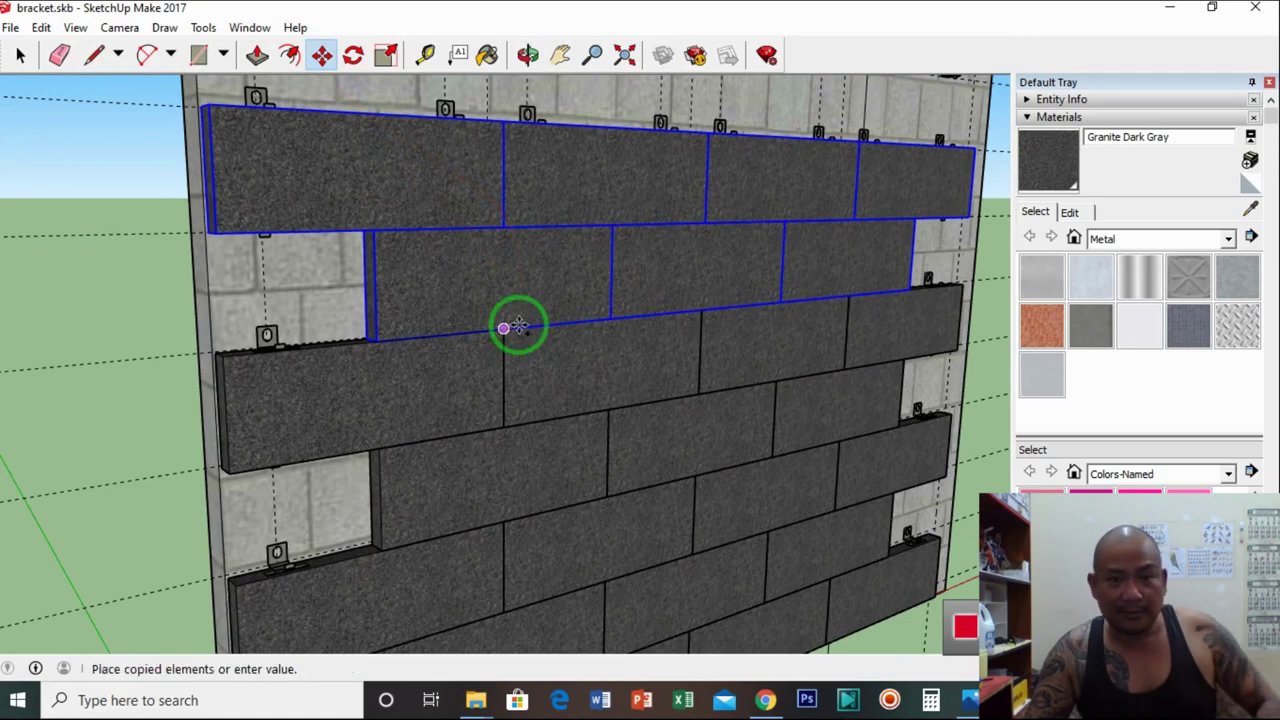
left_click(503, 124)
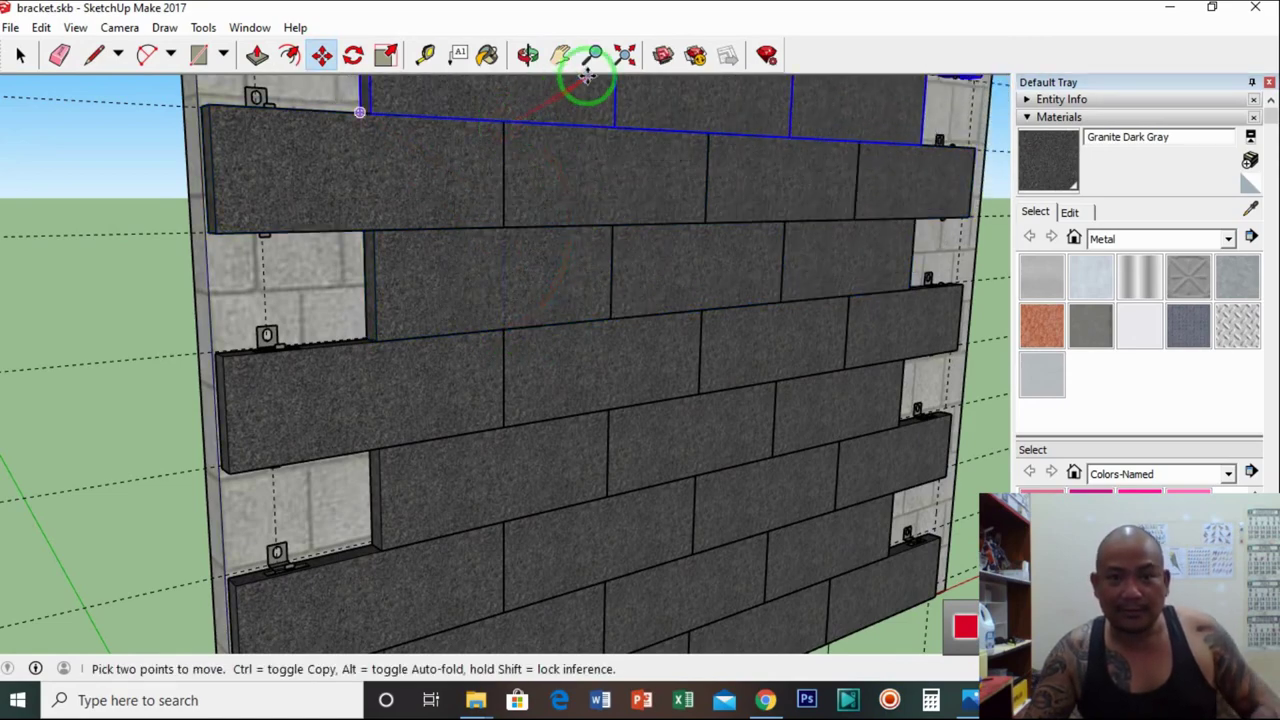
left_click(560, 55)
left_click_drag(545, 180, 503, 437)
scroll(501, 420, "up", 2)
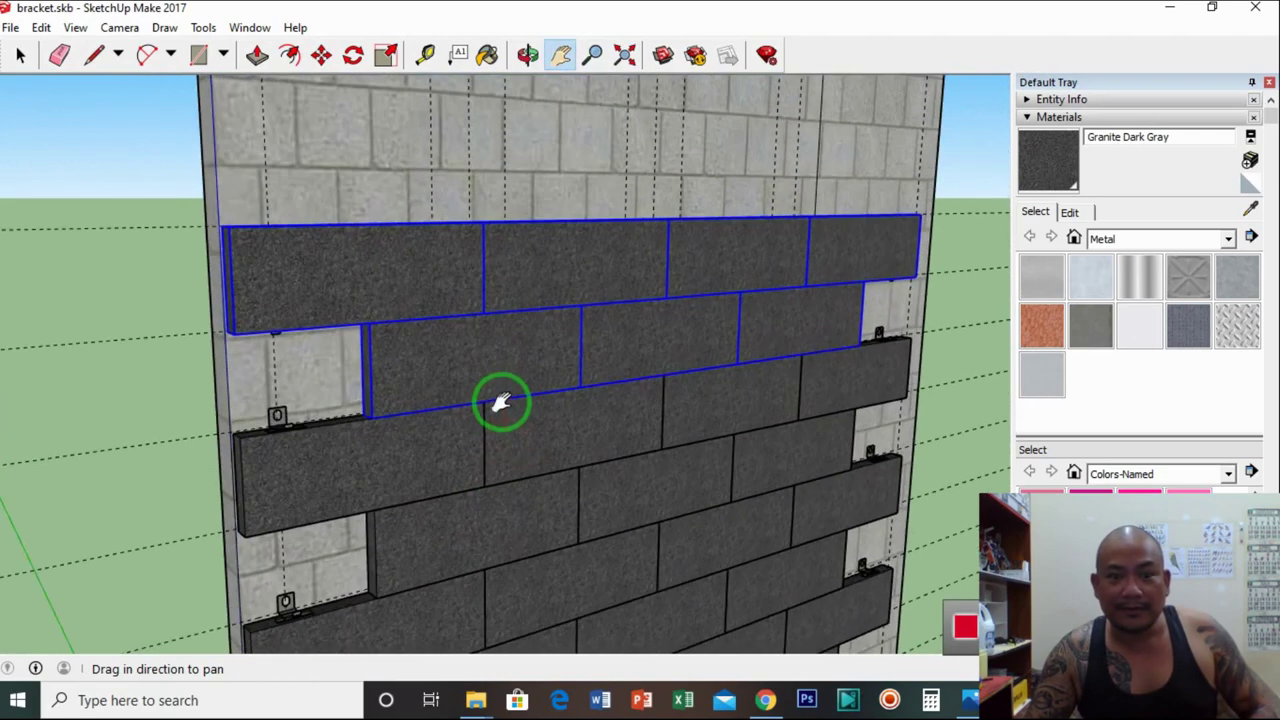
Move rows from their corner endpoint to sit above the others, near the wall top
left_click(321, 55)
left_click(485, 403)
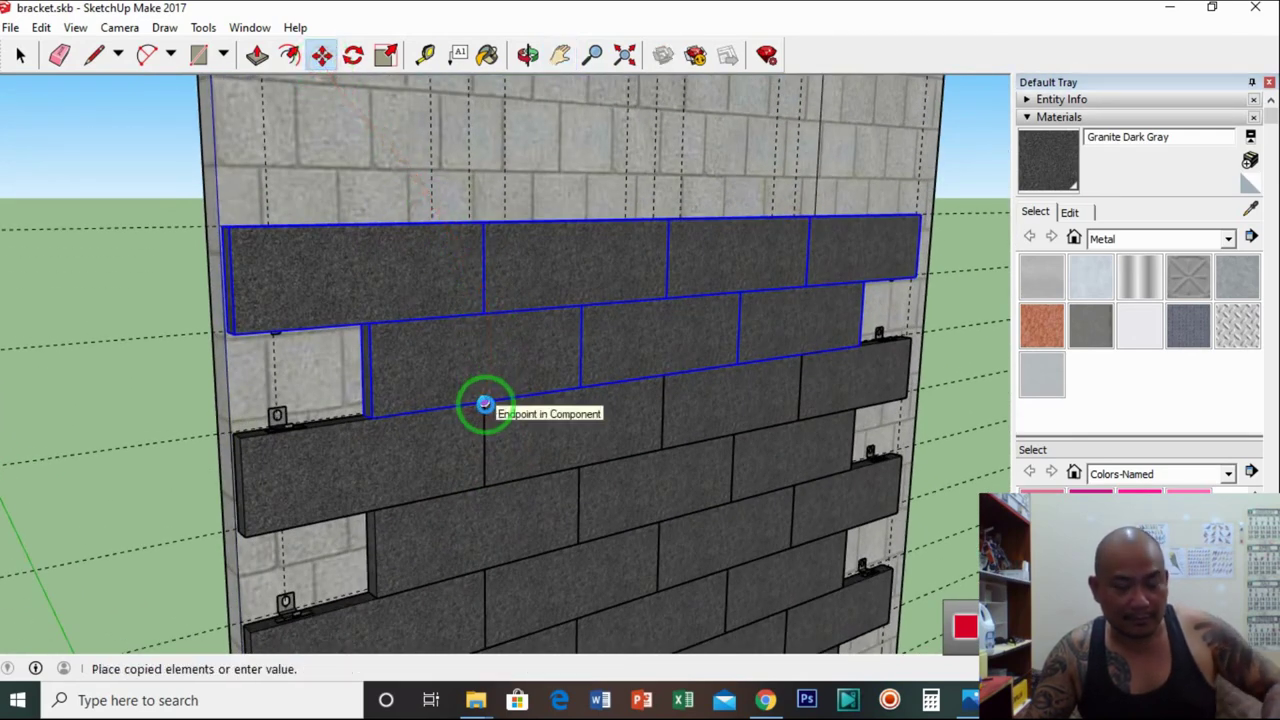
left_click(490, 220)
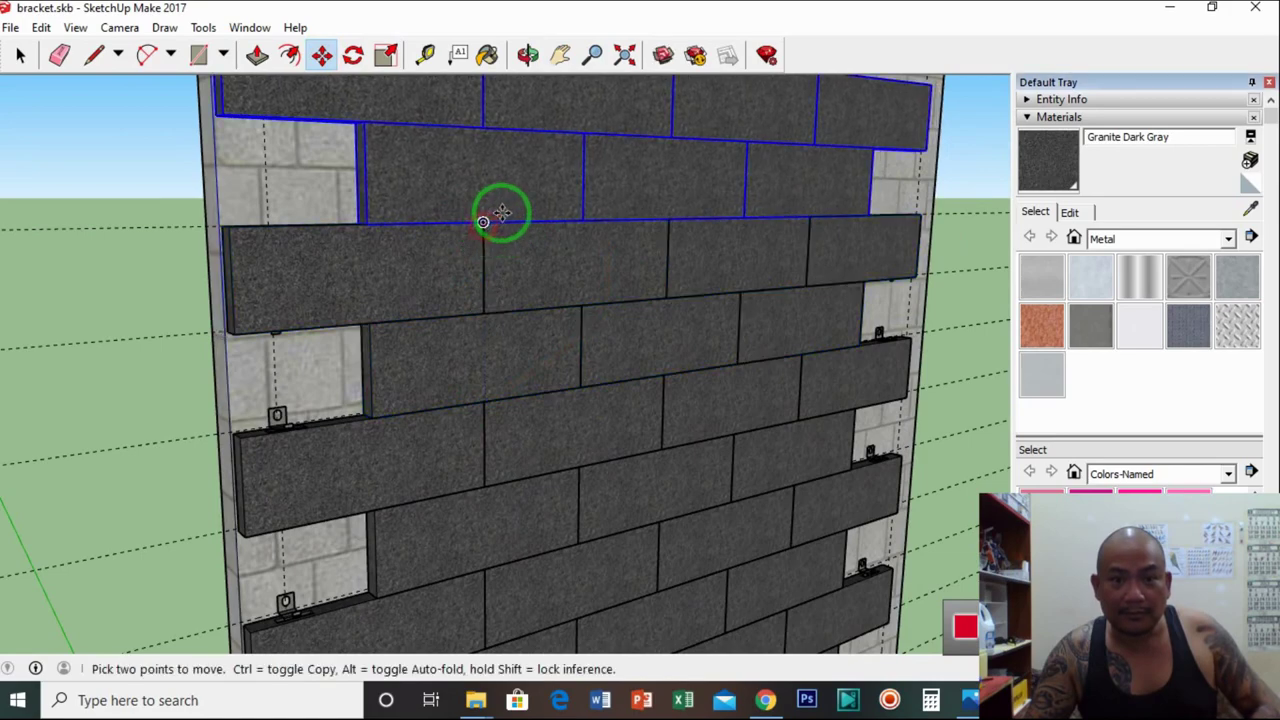
left_click(560, 55)
Orbit the view so the clad wall faces the camera squarely
left_click_drag(586, 129, 570, 218)
scroll(570, 216, "down", 5)
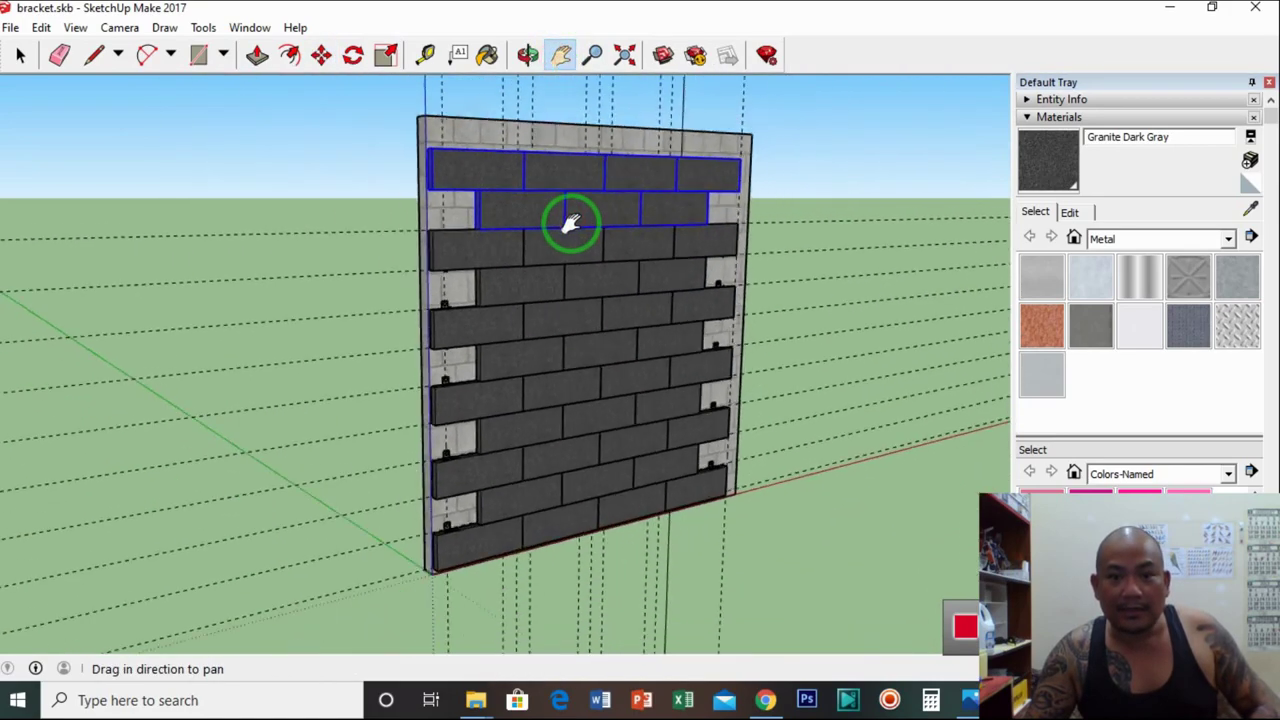
left_click(527, 55)
left_click_drag(595, 300, 409, 251)
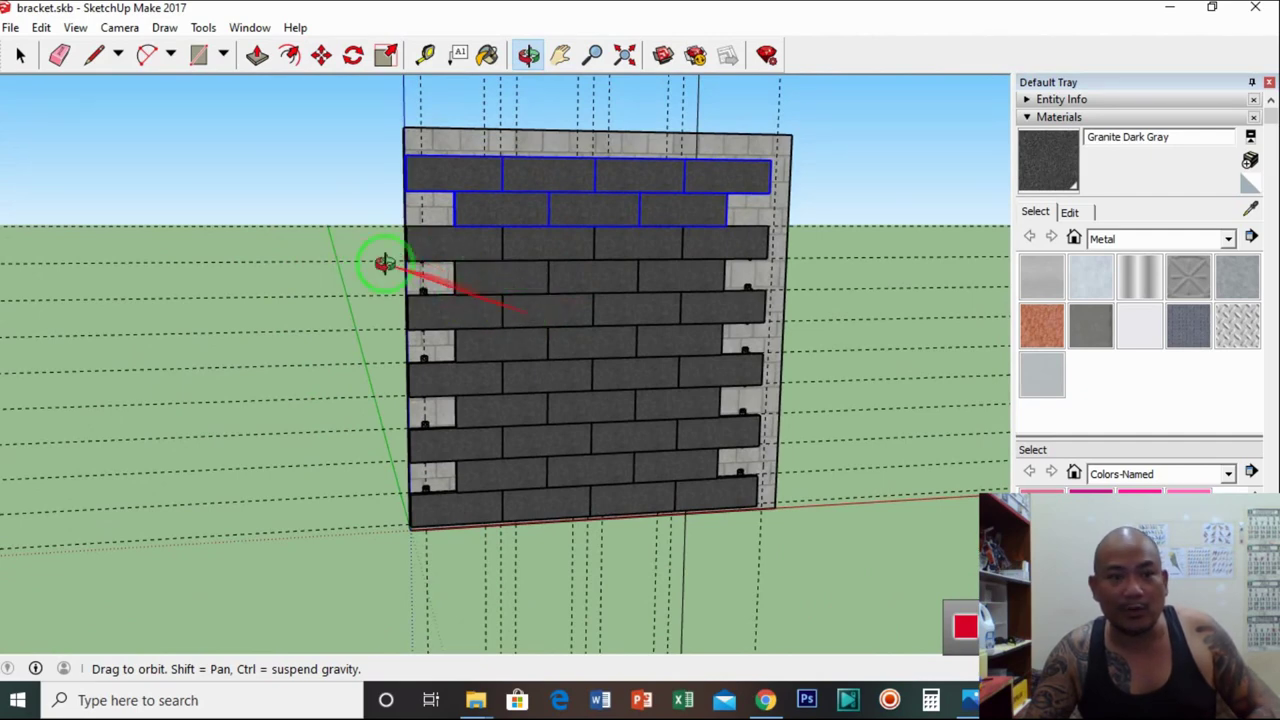
Delete all guidelines via Edit > Delete Guides, then deselect the top panel rows
left_click(40, 28)
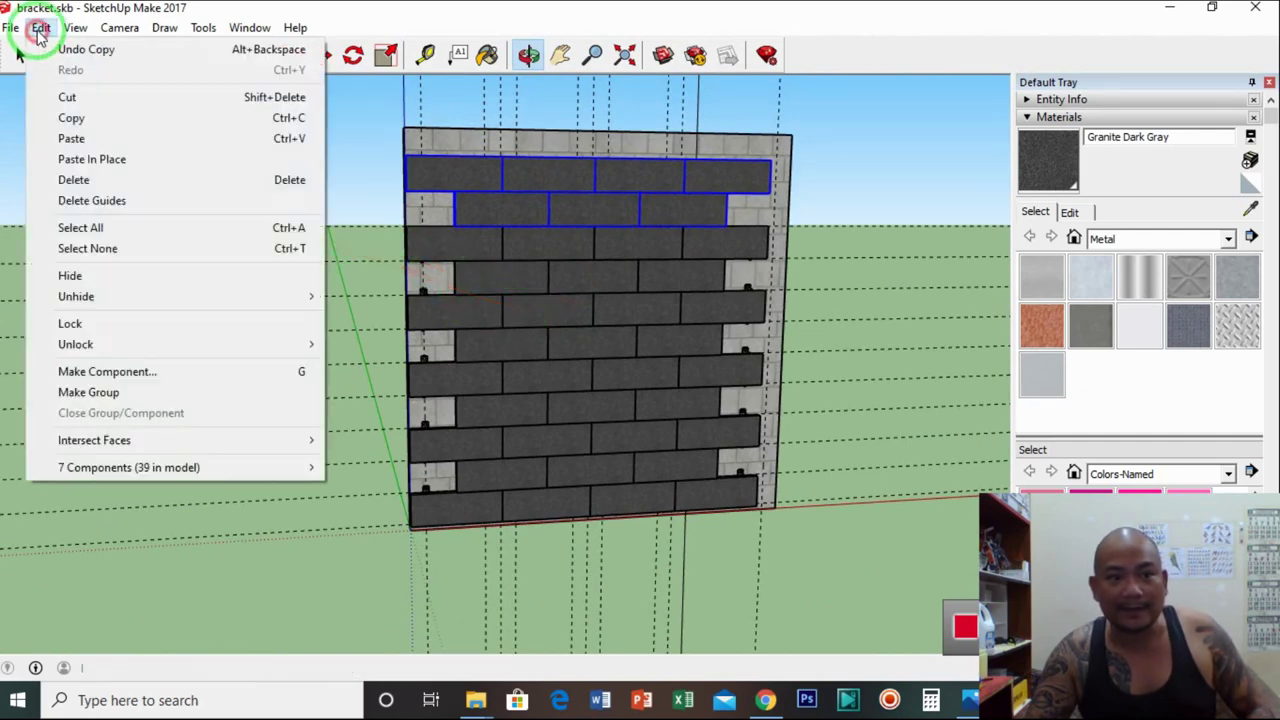
left_click(88, 202)
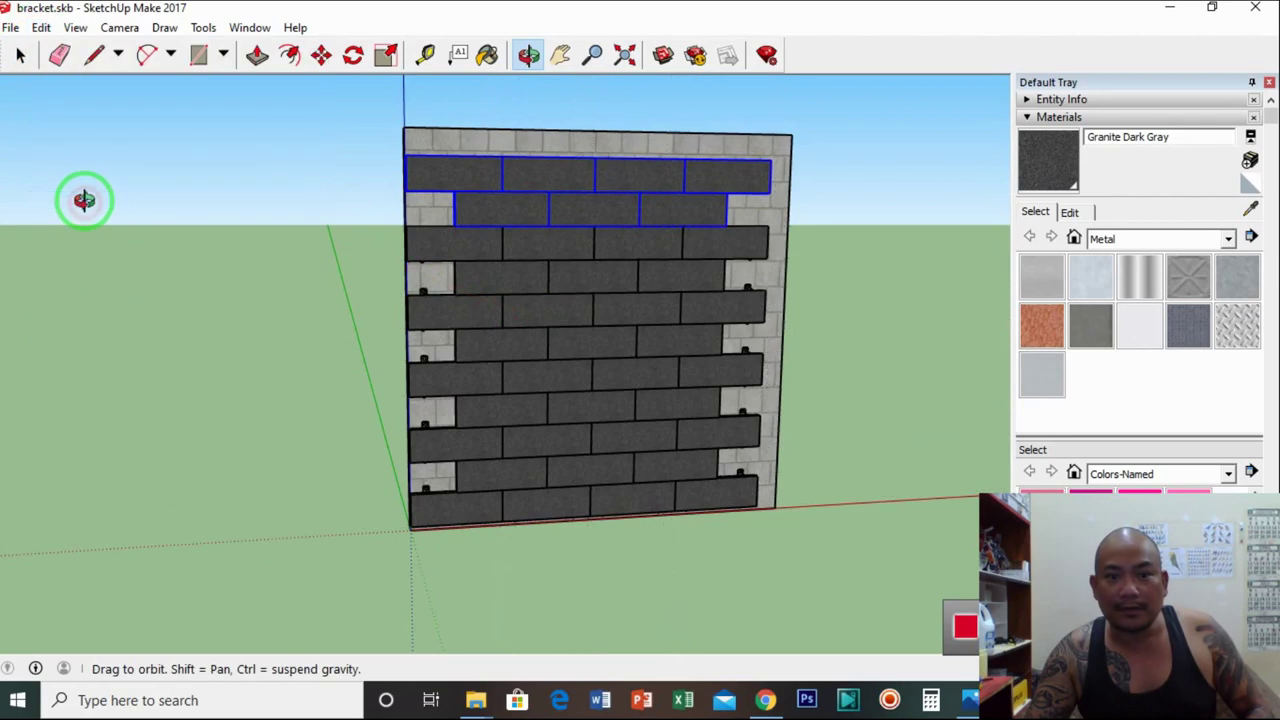
key("space")
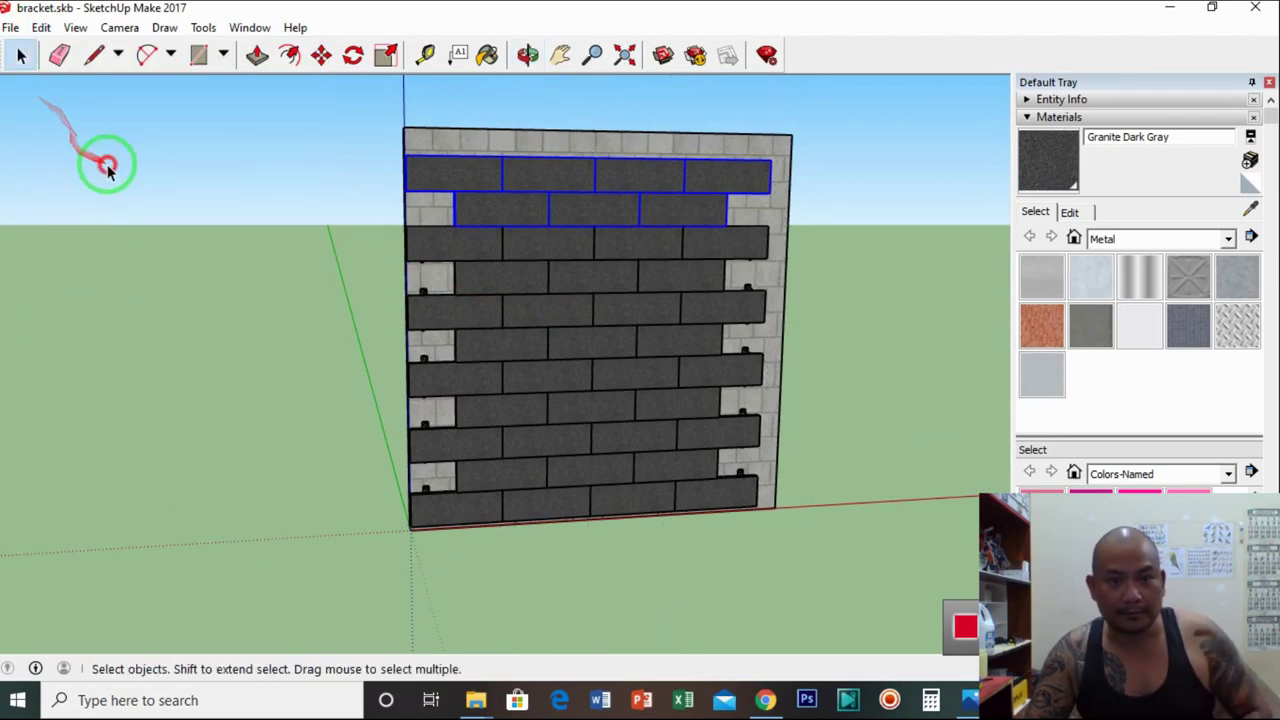
left_click(115, 162)
left_click(528, 54)
left_click_drag(552, 225, 548, 283)
scroll(548, 283, "up", 2)
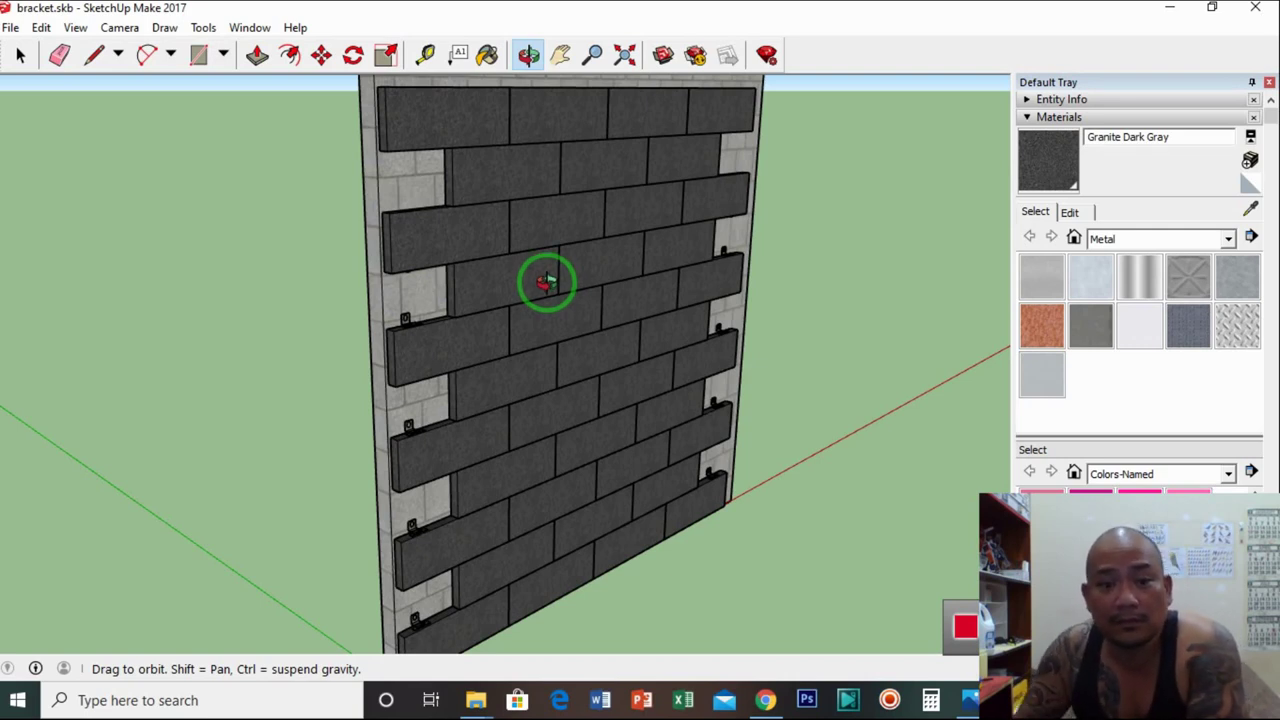
mouse_move(541, 385)
left_mouse_down()
mouse_move(586, 363)
mouse_move(586, 337)
mouse_move(694, 371)
mouse_move(804, 337)
mouse_move(771, 271)
mouse_move(514, 323)
mouse_move(603, 349)
mouse_move(266, 373)
mouse_move(457, 400)
mouse_move(320, 389)
mouse_move(709, 409)
mouse_move(562, 395)
mouse_move(740, 386)
mouse_move(574, 389)
mouse_move(623, 397)
mouse_move(517, 371)
mouse_move(643, 369)
mouse_move(489, 260)
mouse_move(537, 234)
mouse_move(451, 251)
mouse_move(451, 348)
mouse_move(371, 323)
mouse_move(437, 342)
left_mouse_up()
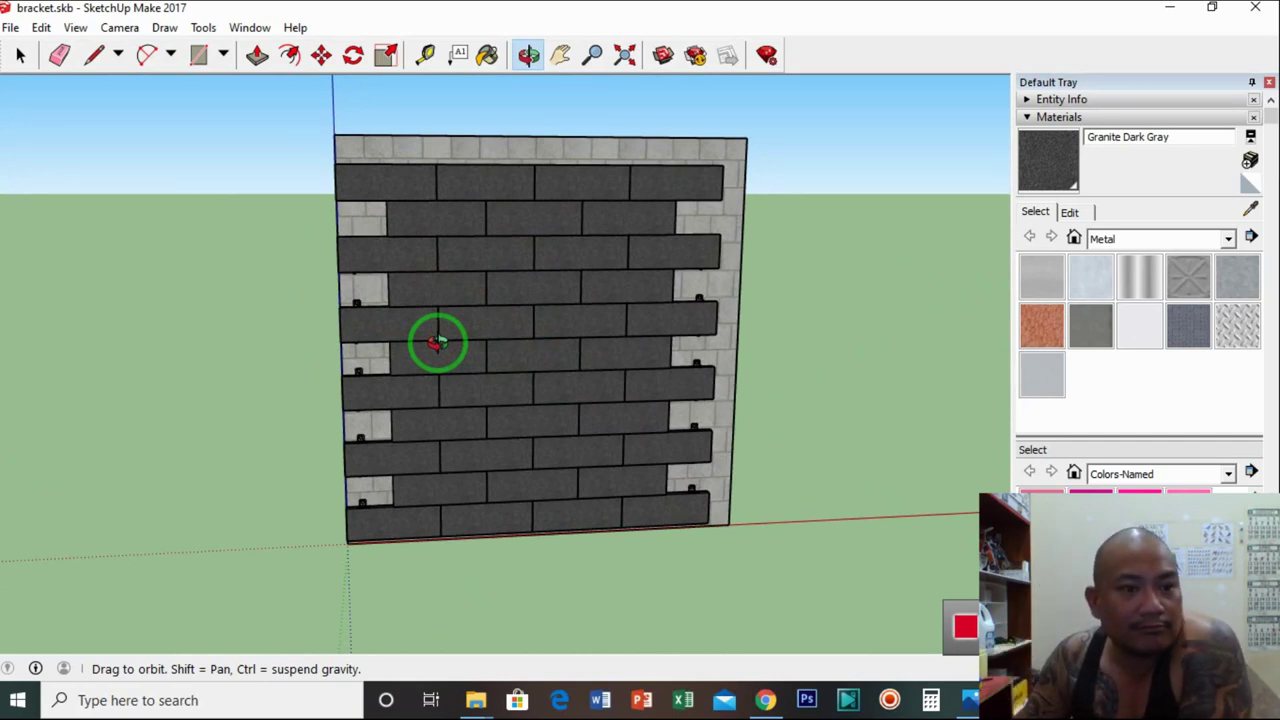
left_click_drag(477, 374, 443, 426)
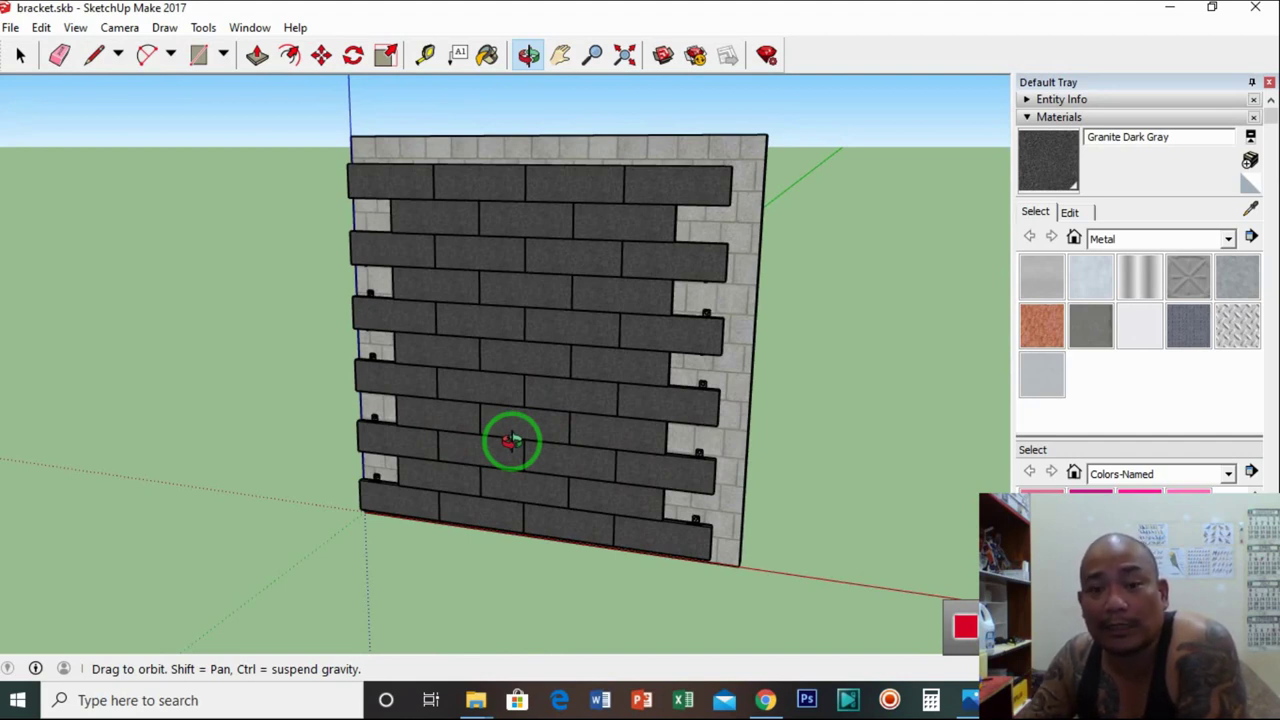
left_click_drag(534, 457, 694, 451)
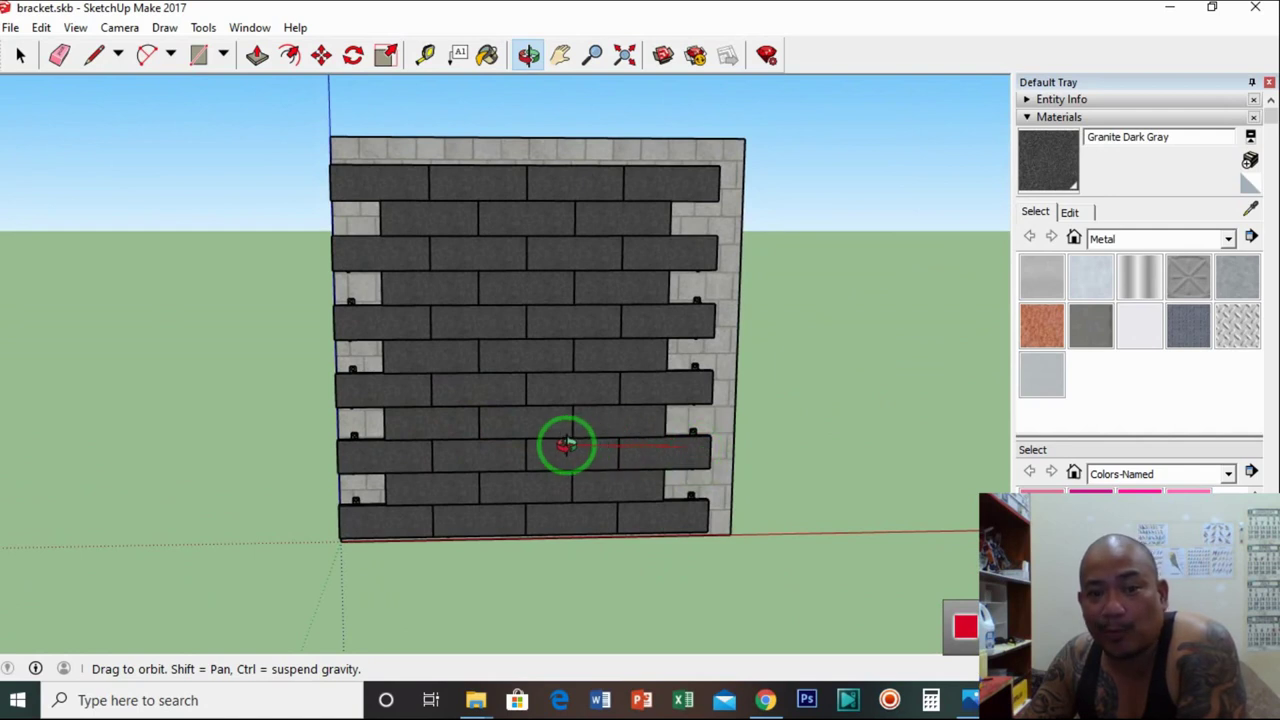
left_click_drag(566, 445, 586, 449)
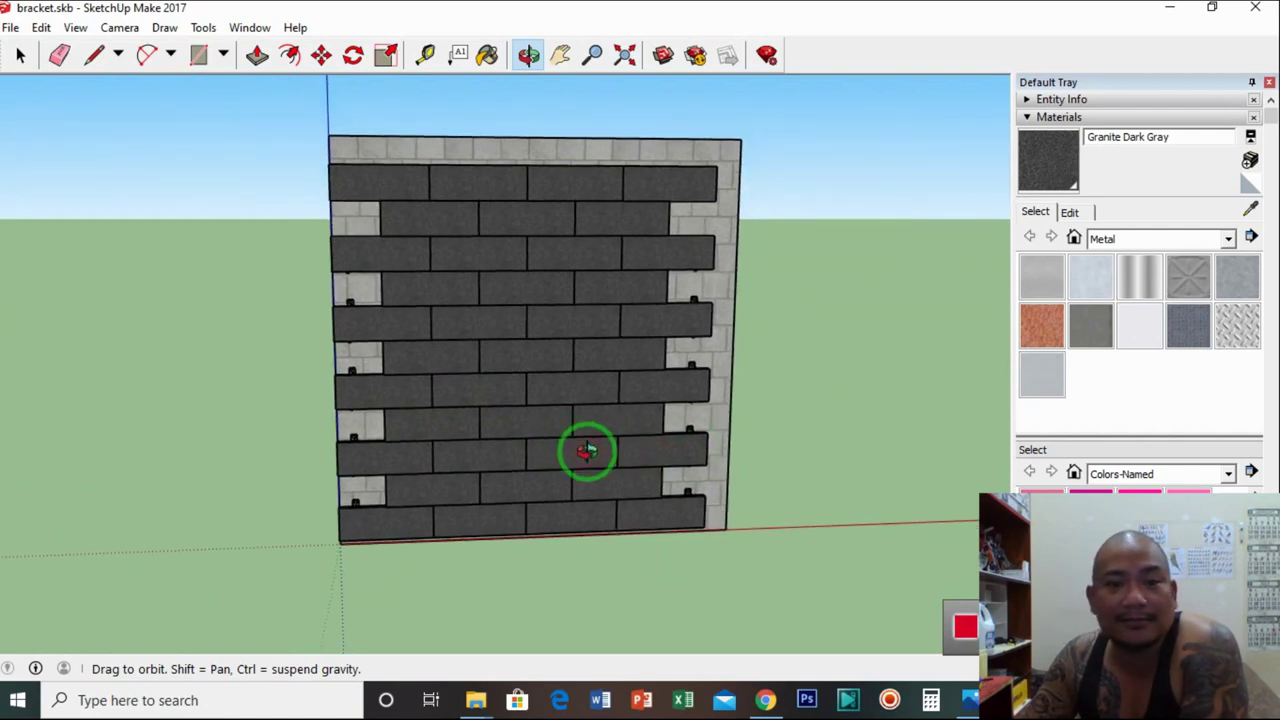